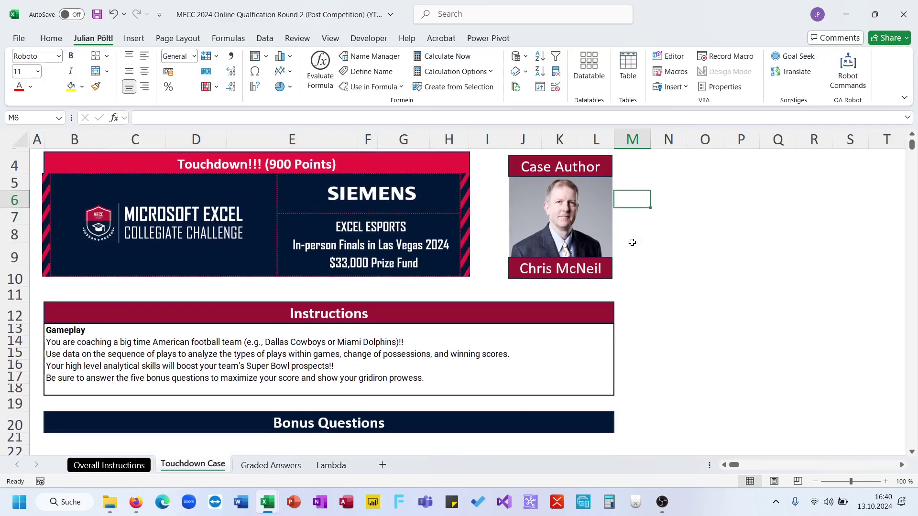
- Look through the Touchdown case's bonus questions, play table and level descriptions
{"action": "scroll", "coordinate": [632, 242], "scroll_direction": "down", "scroll_amount": 7}
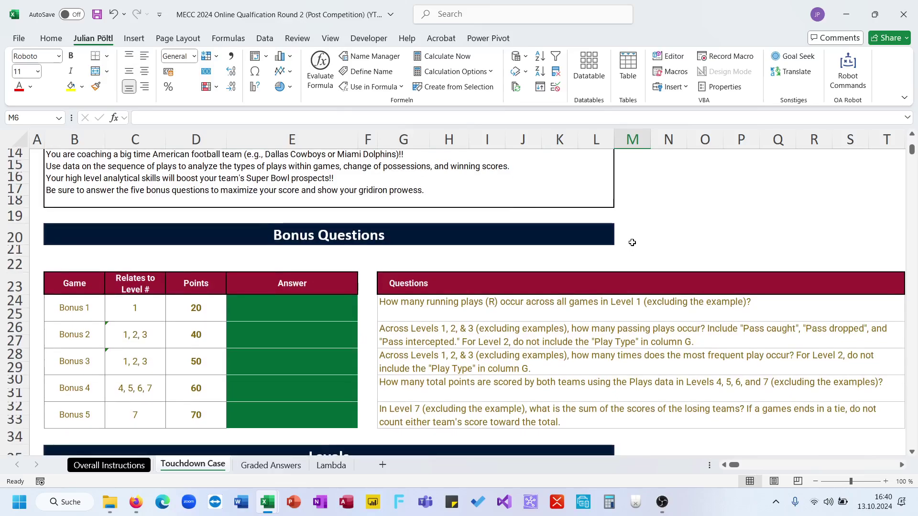
{"action": "scroll", "coordinate": [633, 242], "scroll_direction": "down", "scroll_amount": 3}
{"action": "scroll", "coordinate": [632, 242], "scroll_direction": "up", "scroll_amount": 11}
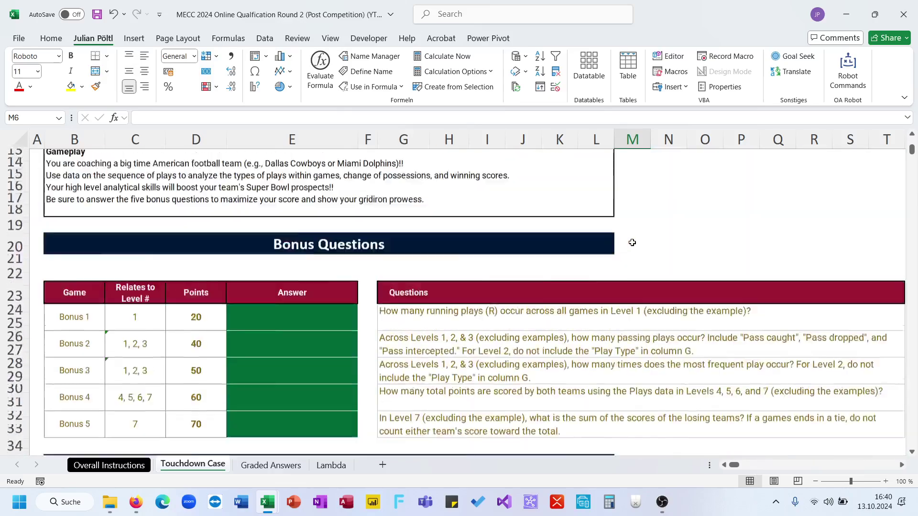
{"action": "scroll", "coordinate": [632, 243], "scroll_direction": "down", "scroll_amount": 9}
{"action": "scroll", "coordinate": [632, 242], "scroll_direction": "down", "scroll_amount": 20}
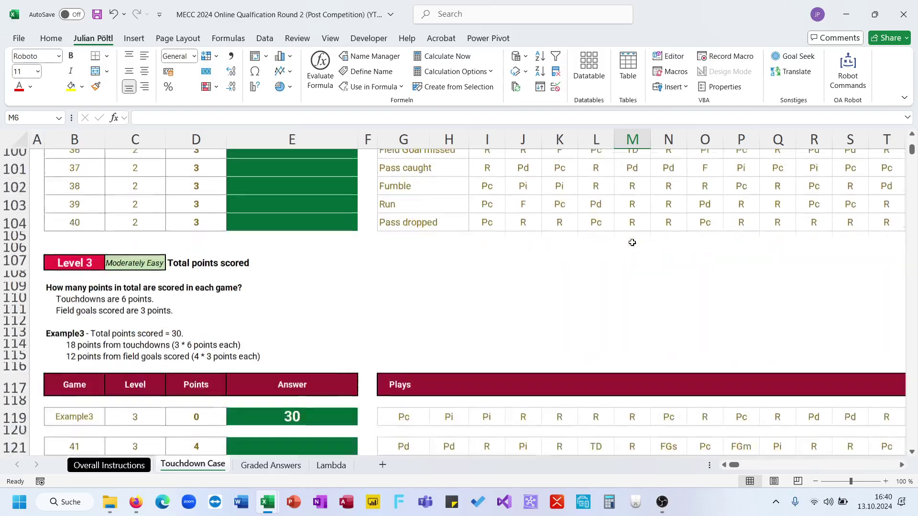
{"action": "scroll", "coordinate": [632, 242], "scroll_direction": "up", "scroll_amount": 20}
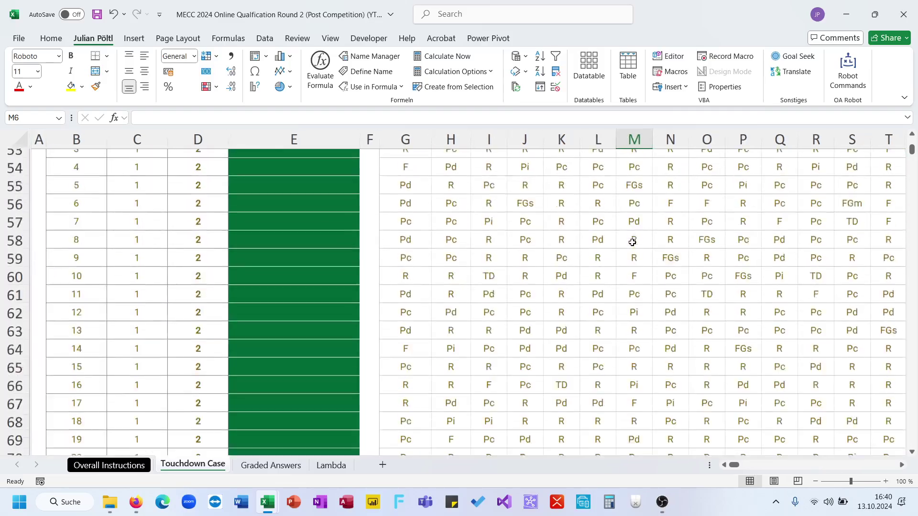
{"action": "scroll", "coordinate": [632, 243], "scroll_direction": "down", "scroll_amount": 2}
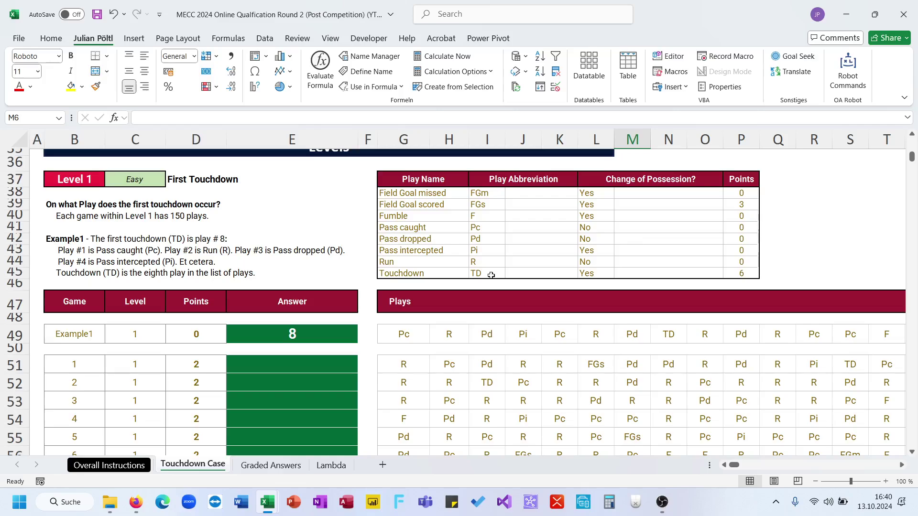
- Enter =XMATCH("TD";G51:EZ51) in E51 to find Game 1's first touchdown play
{"action": "left_click", "coordinate": [332, 364]}
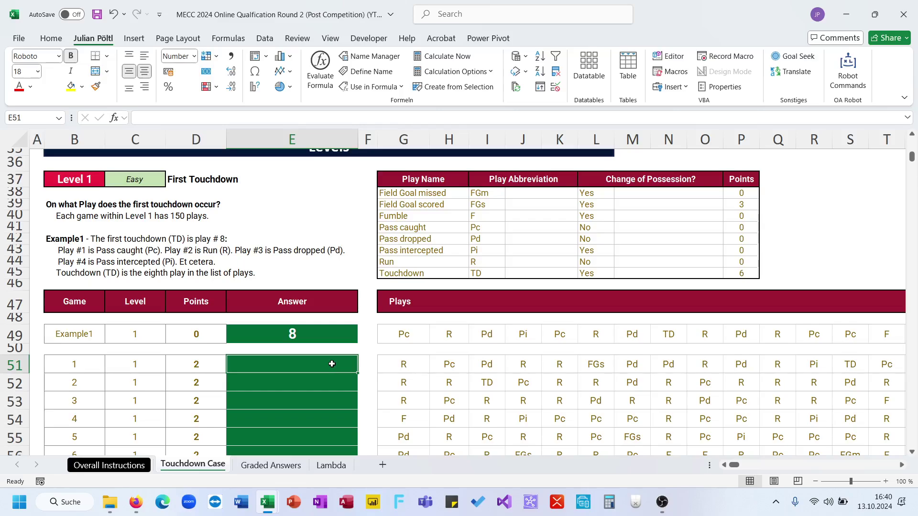
{"action": "type", "text": "=XMATCH("}
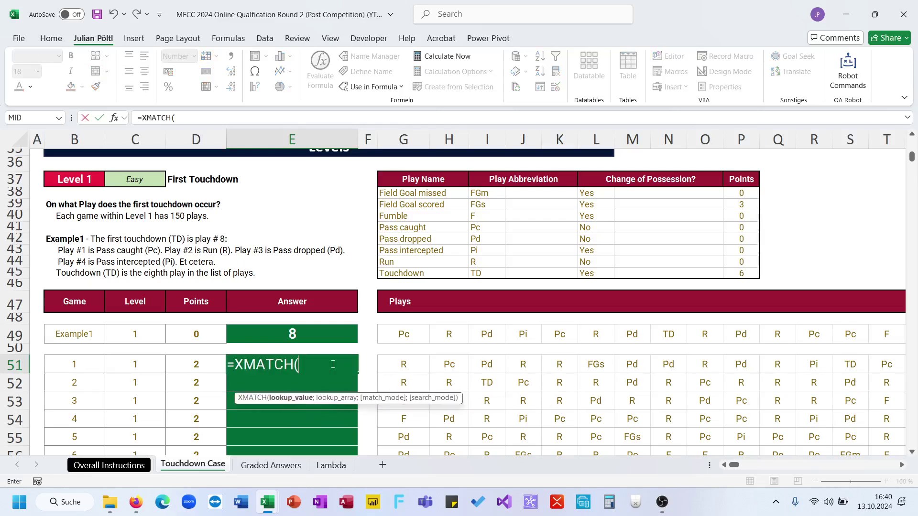
{"action": "type", "text": "\"TD\";"}
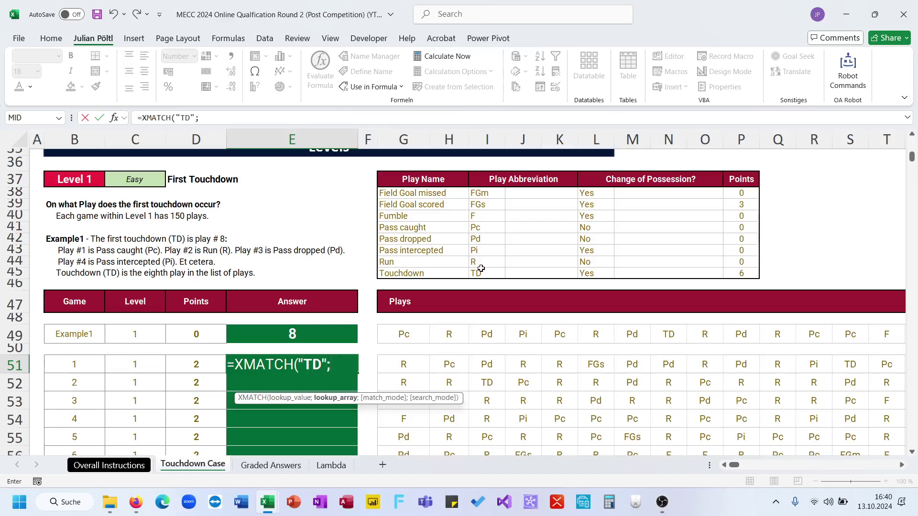
{"action": "left_click", "coordinate": [416, 359]}
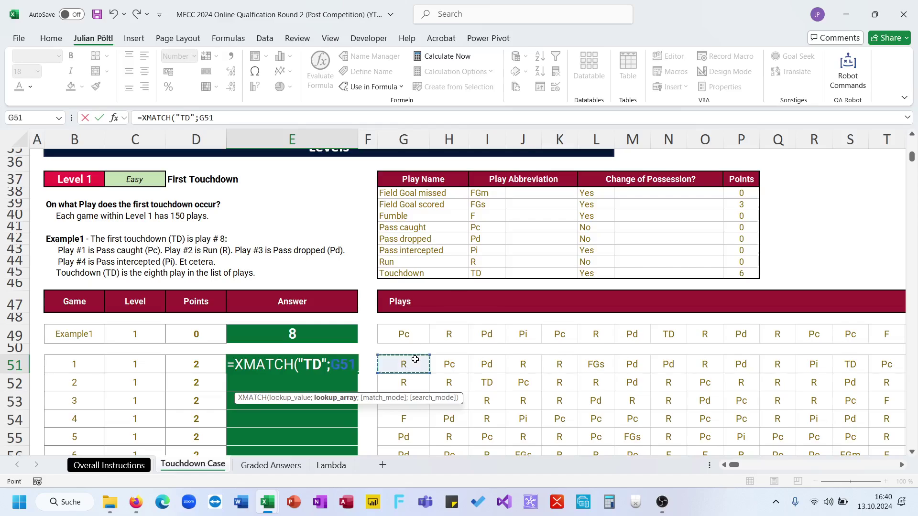
{"action": "key", "text": "ctrl+shift+Right"}
{"action": "key", "text": "Return"}
{"action": "key", "text": "Up"}
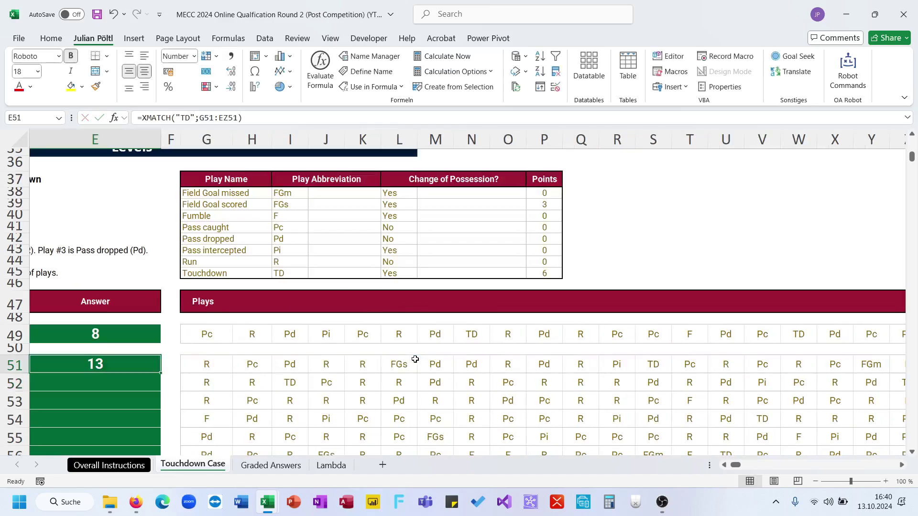
- Copy the Game 1 XMATCH formula into the Example1 answer cell E49 to check it against the example
{"action": "key", "text": "ctrl+c"}
{"action": "key", "text": "Up"}
{"action": "key", "text": "Up"}
{"action": "scroll", "coordinate": [414, 359], "scroll_direction": "left", "scroll_amount": 4}
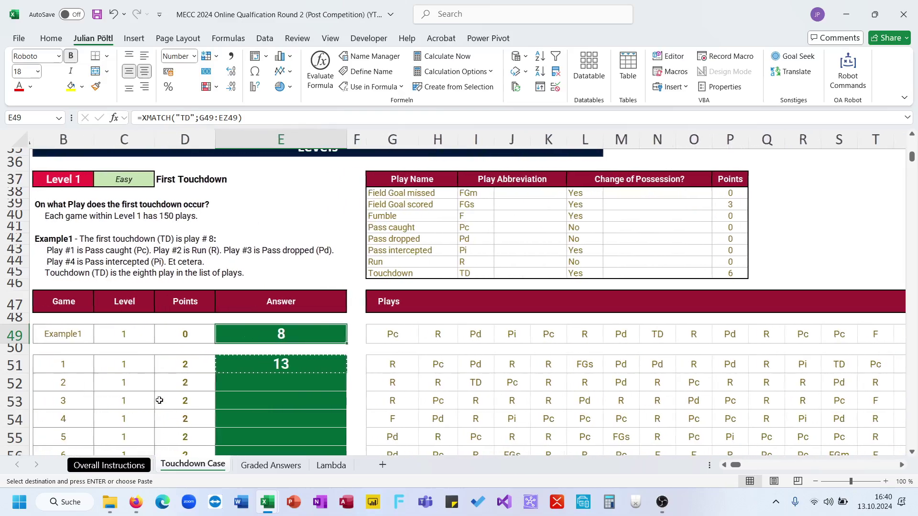
- Fill the XMATCH formula from E51 down through the remaining Level 1 games to E70
{"action": "left_click", "coordinate": [334, 364]}
{"action": "double_click", "coordinate": [344, 374]}
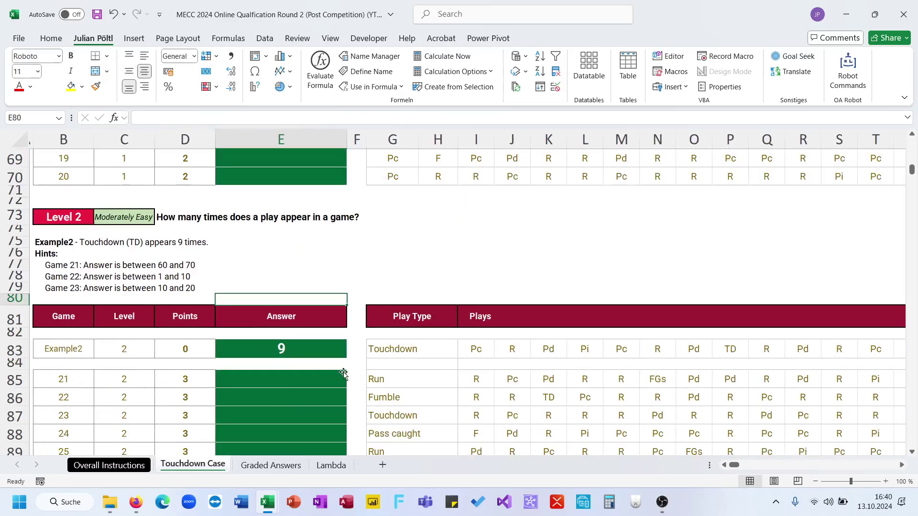
{"action": "scroll", "coordinate": [311, 334], "scroll_direction": "up", "scroll_amount": 10}
{"action": "left_click", "coordinate": [328, 309]}
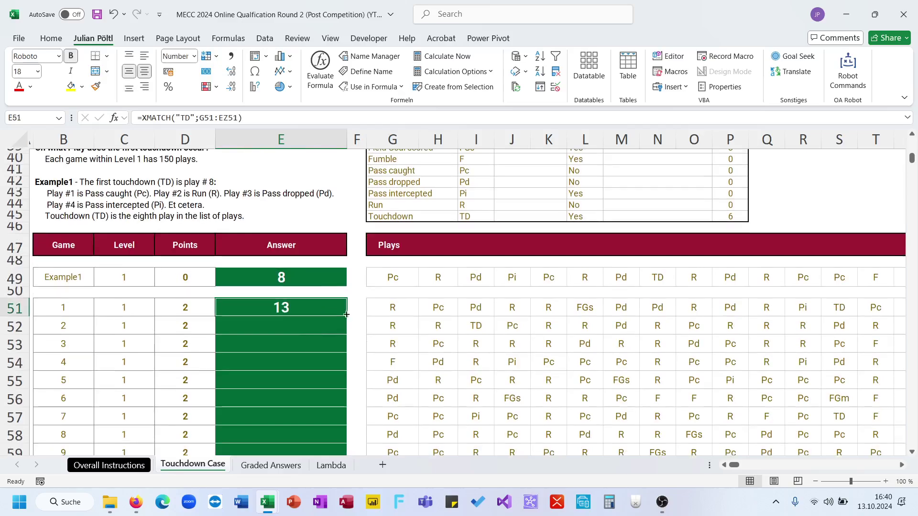
{"action": "double_click", "coordinate": [347, 316]}
- Start an XLOOKUP formula in Game 21's answer cell E85, looking up G85 in the absolute play name range $G$38:$G$45
{"action": "scroll", "coordinate": [347, 317], "scroll_direction": "down", "scroll_amount": 10}
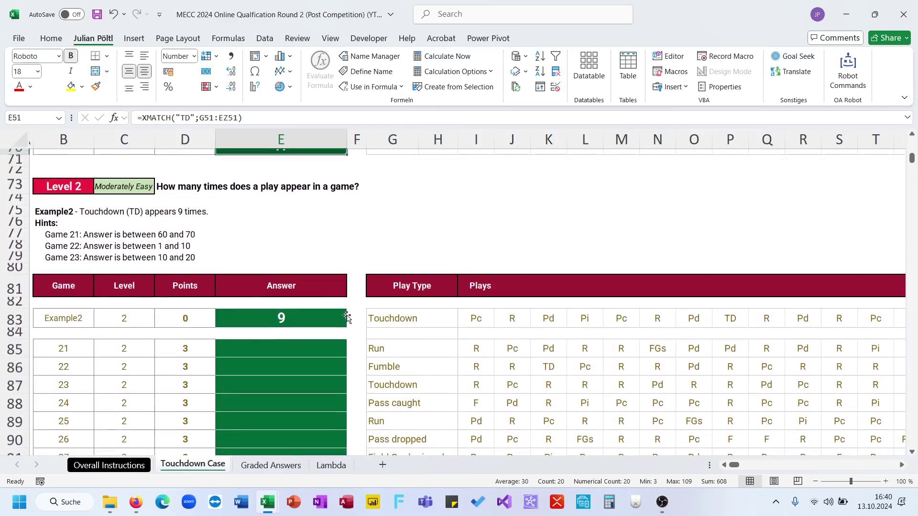
{"action": "left_click", "coordinate": [296, 342]}
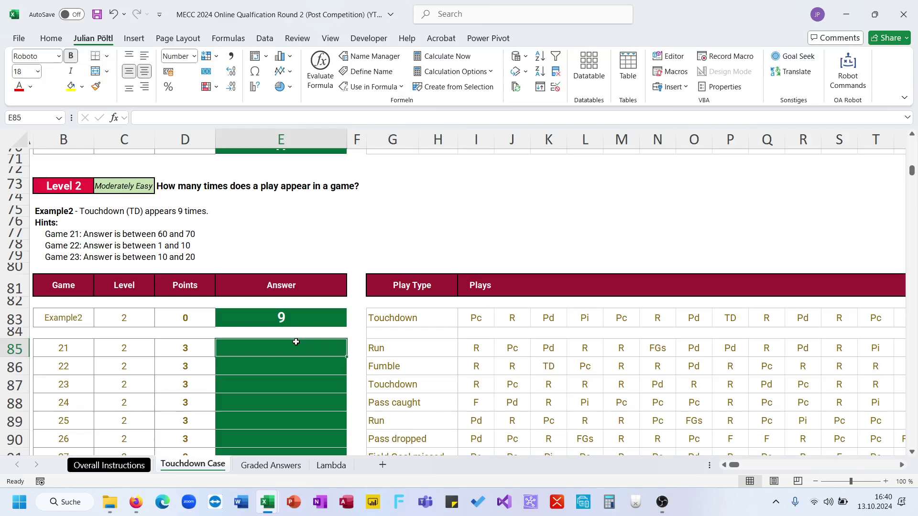
{"action": "type", "text": "=XLOOKUP("}
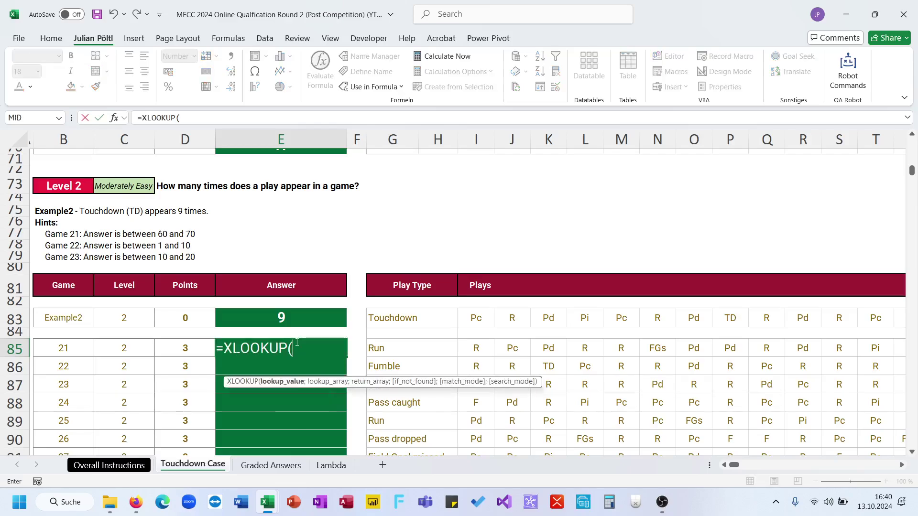
{"action": "left_click", "coordinate": [385, 348]}
{"action": "type", "text": ";"}
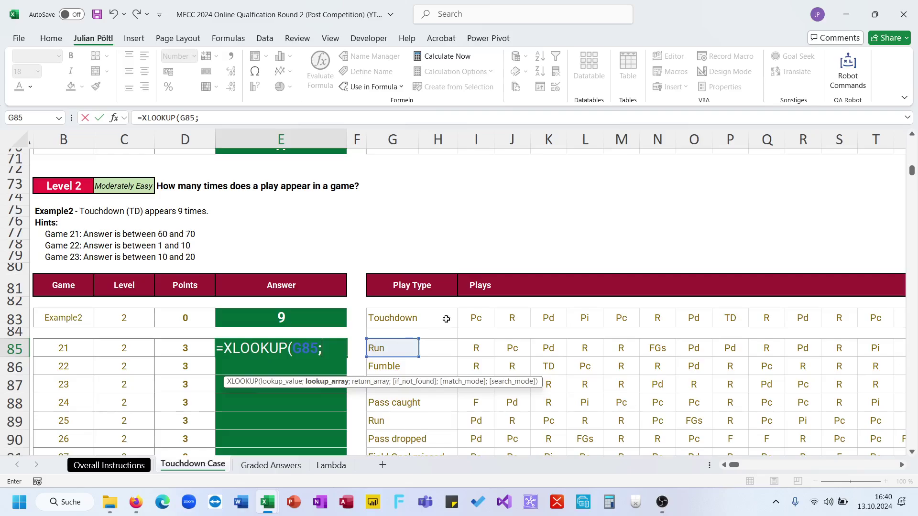
{"action": "scroll", "coordinate": [473, 288], "scroll_direction": "up", "scroll_amount": 2}
{"action": "scroll", "coordinate": [473, 289], "scroll_direction": "up", "scroll_amount": 10}
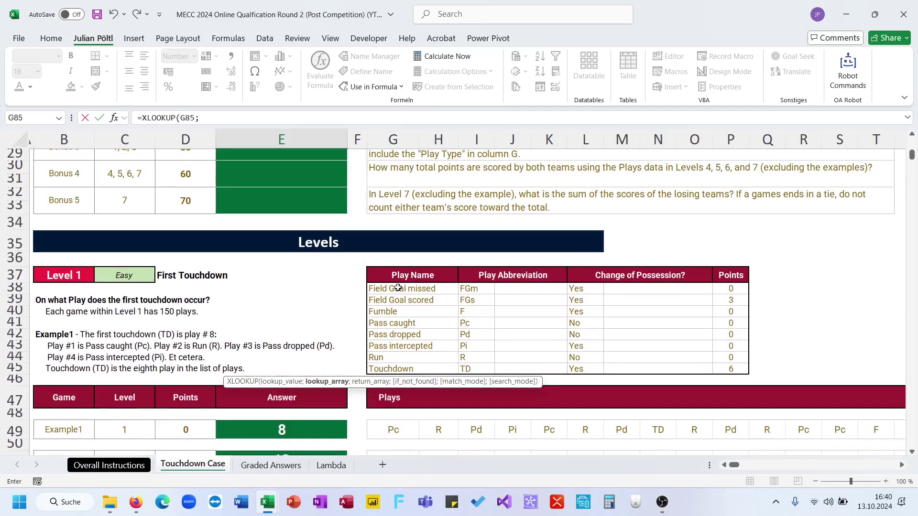
{"action": "left_click_drag", "start_coordinate": [398, 288], "coordinate": [379, 370]}
{"action": "key", "text": "F4"}
{"action": "type", "text": ";"}
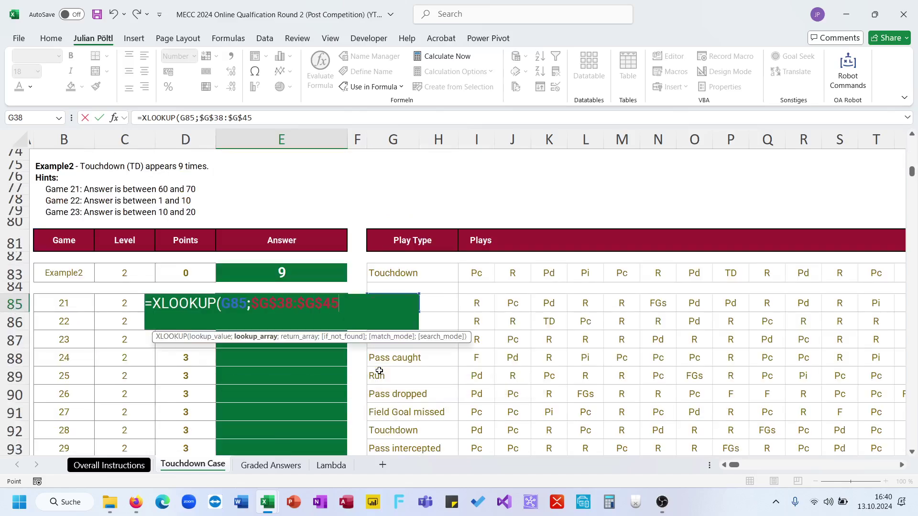
- Complete the XLOOKUP with the absolute play abbreviation range $I$38:$I$45 as its return array
{"action": "scroll", "coordinate": [379, 371], "scroll_direction": "up", "scroll_amount": 14}
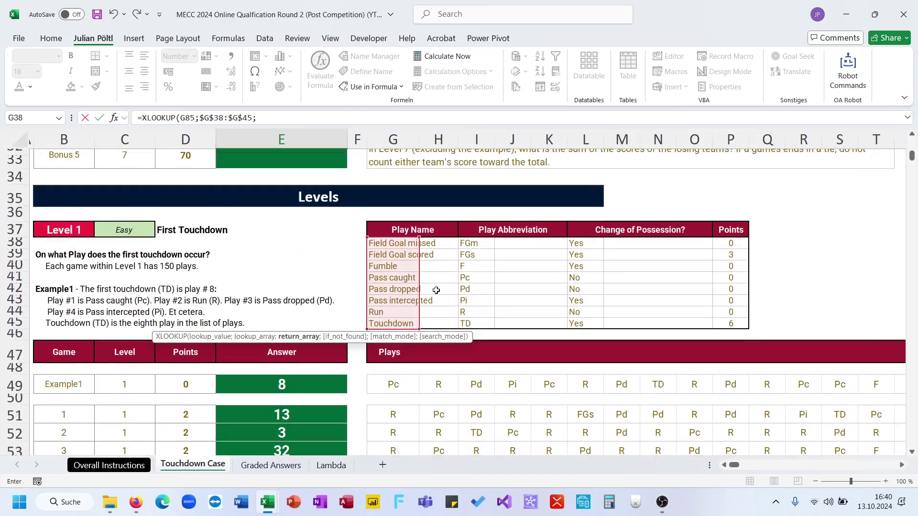
{"action": "left_click_drag", "start_coordinate": [471, 244], "coordinate": [471, 328]}
{"action": "key", "text": "F4"}
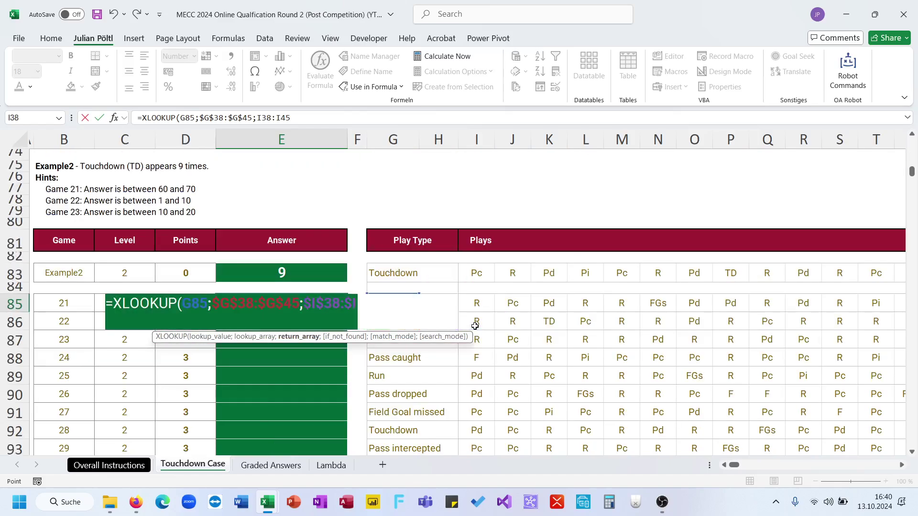
{"action": "type", "text": ")"}
{"action": "key", "text": "ctrl+Return"}
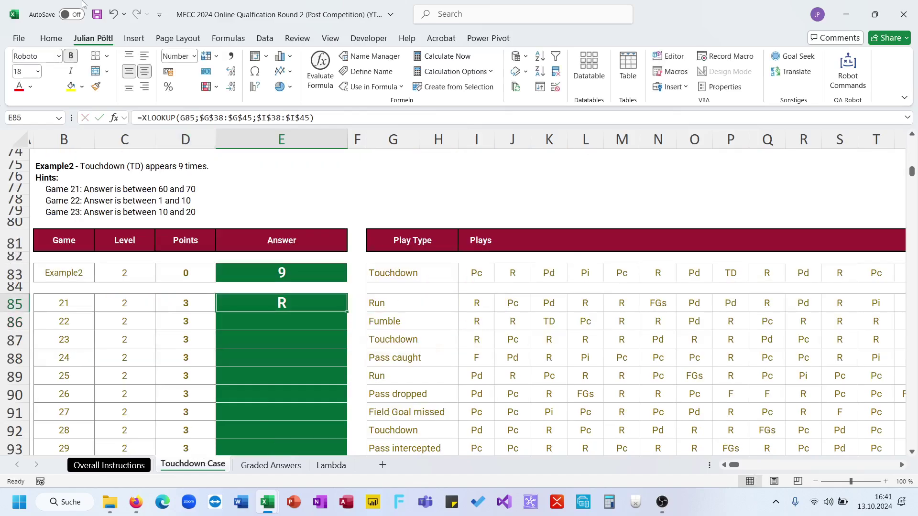
- Wrap the XLOOKUP in E85 as the criteria of a COUNTIF over the plays in I85:FB85
{"action": "left_click", "coordinate": [140, 118]}
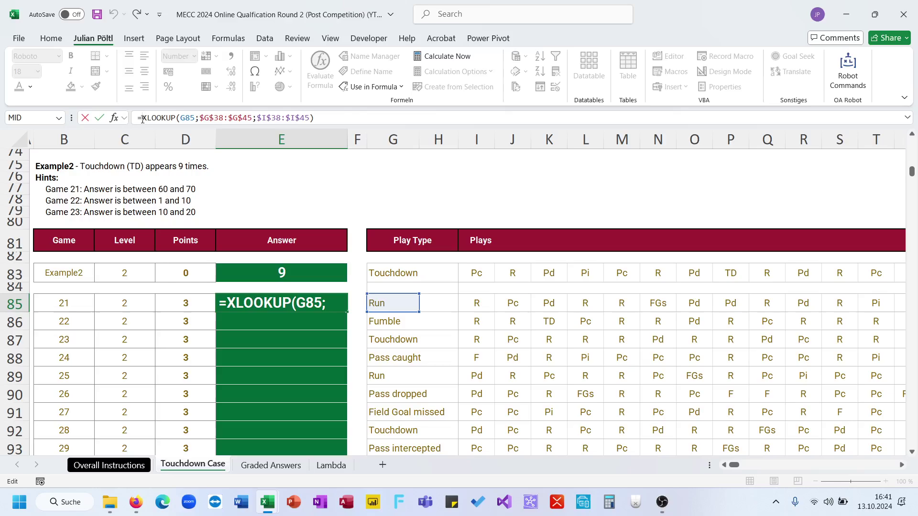
{"action": "type", "text": "cou"}
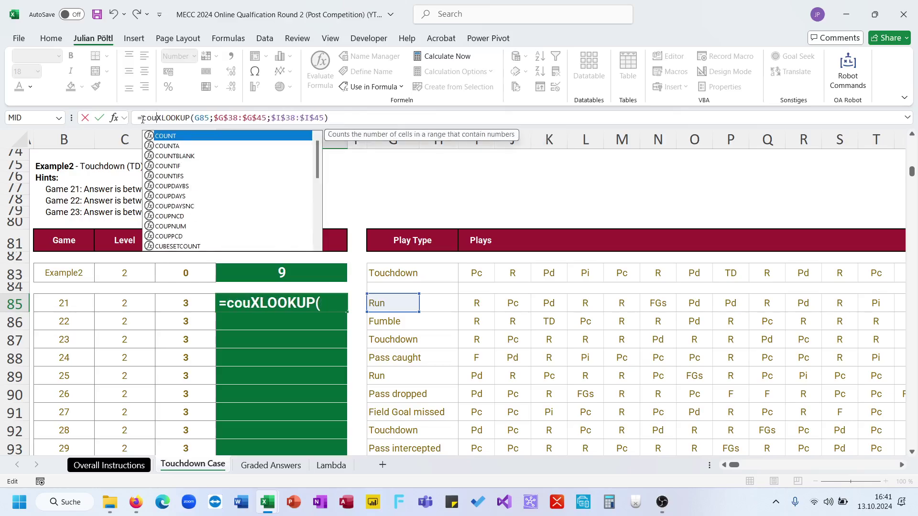
{"action": "key", "text": "Down"}
{"action": "key", "text": "Down"}
{"action": "key", "text": "Down"}
{"action": "key", "text": "Tab"}
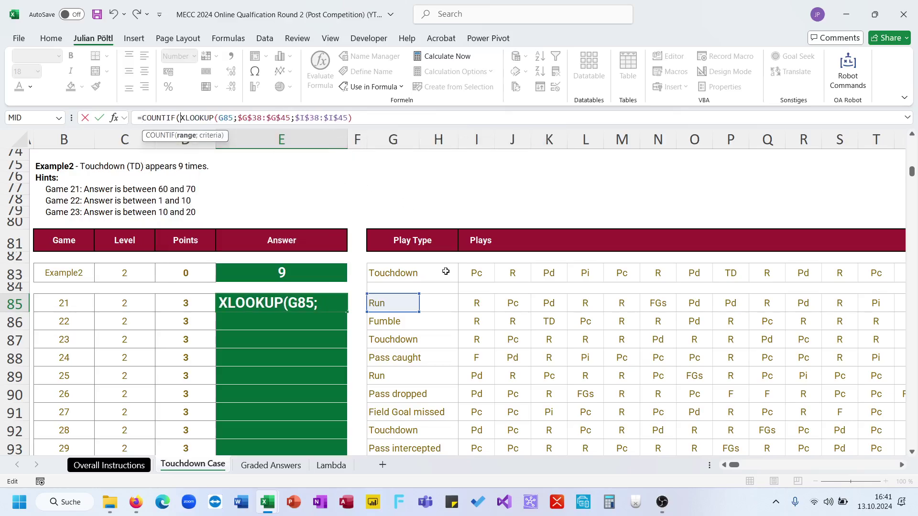
{"action": "left_click", "coordinate": [485, 303]}
{"action": "key", "text": "ctrl+shift+Right"}
{"action": "type", "text": ";"}
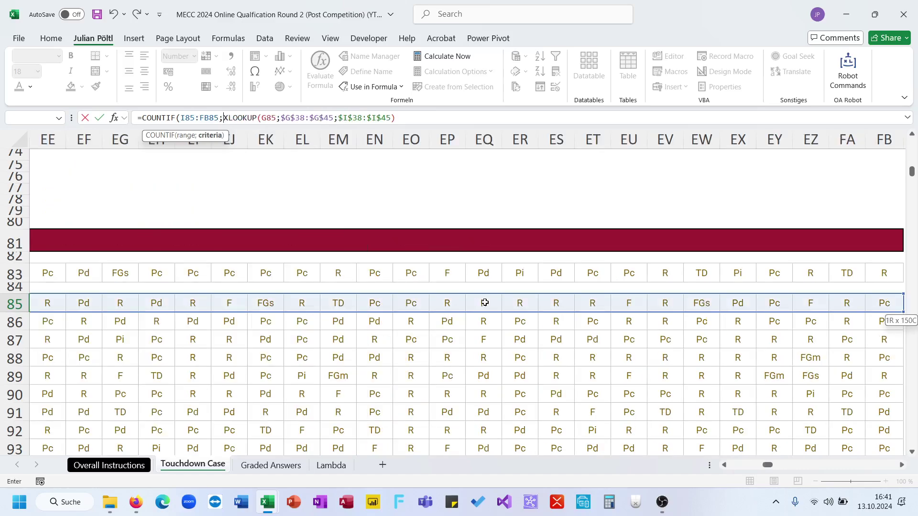
{"action": "type", "text": ")"}
{"action": "key", "text": "ctrl+Return"}
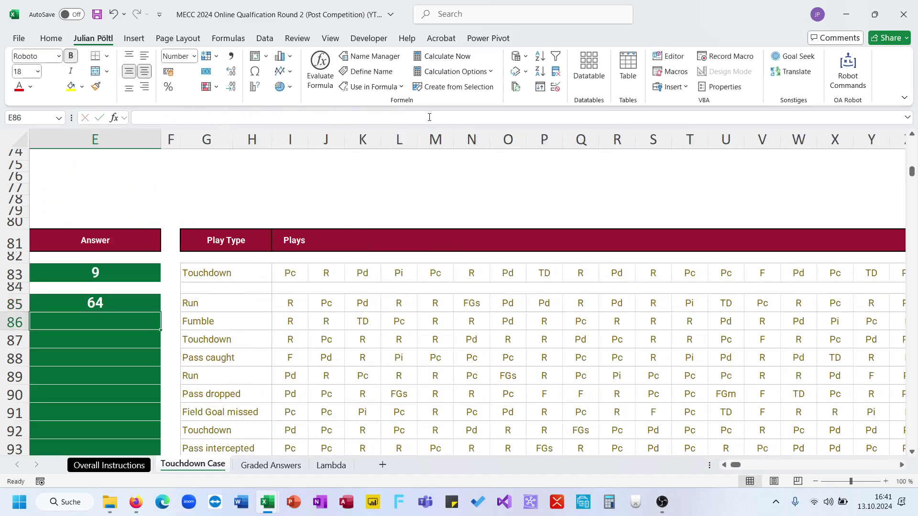
- Copy the COUNTIF formula from E85 into the Example2 answer cell E83 and check it there
{"action": "key", "text": "ctrl+c"}
{"action": "left_click", "coordinate": [133, 269]}
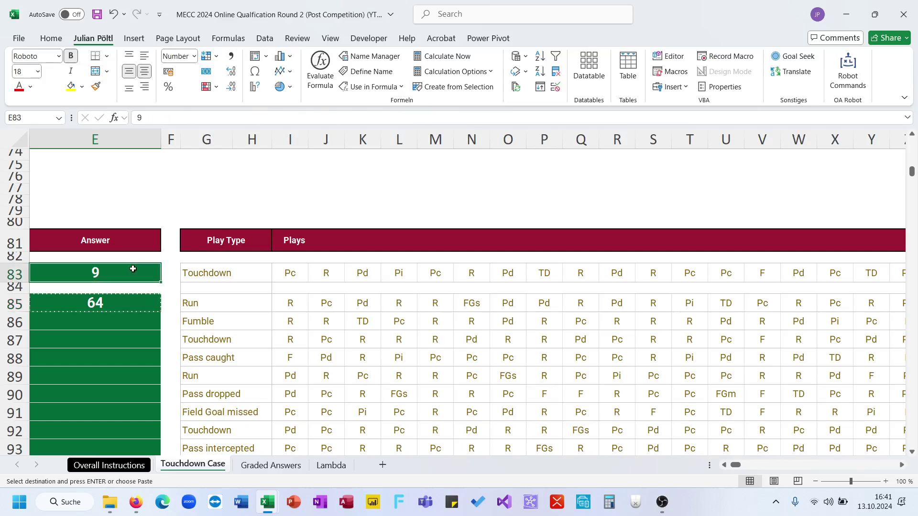
{"action": "left_click", "coordinate": [132, 315]}
{"action": "left_click", "coordinate": [121, 303]}
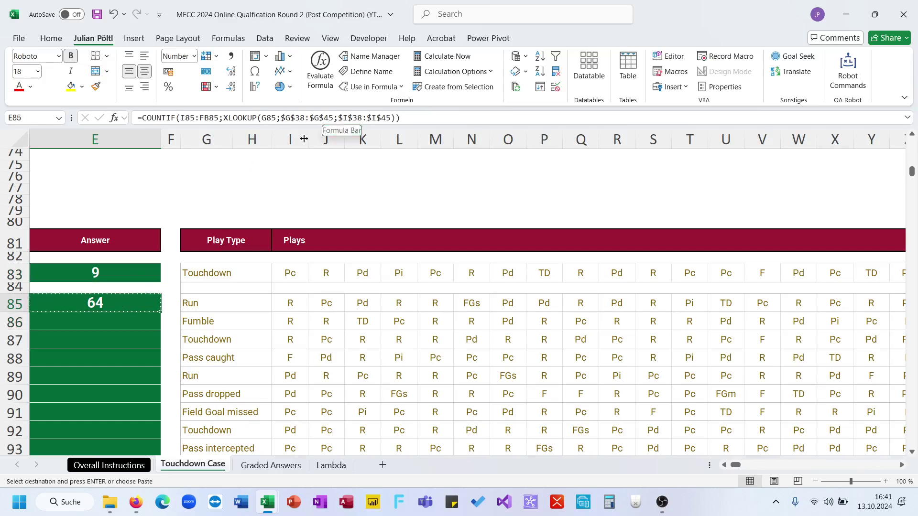
{"action": "left_click", "coordinate": [139, 275]}
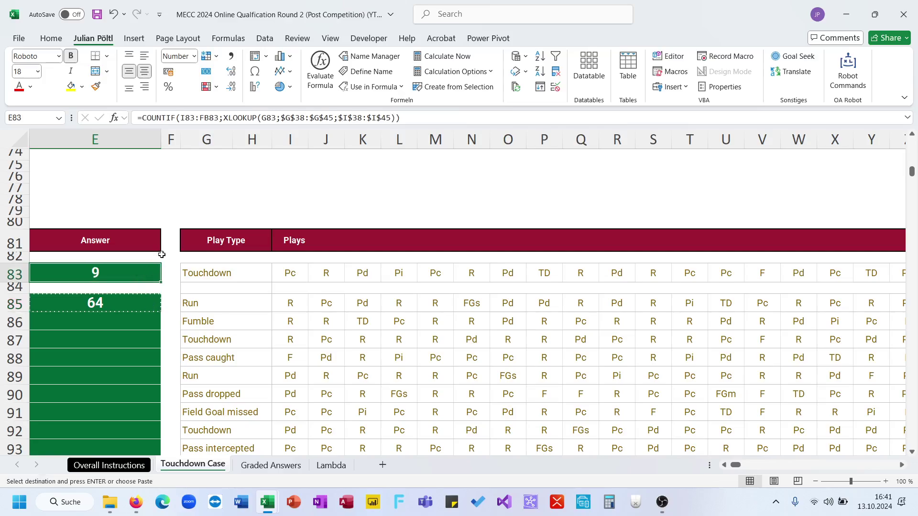
{"action": "left_click", "coordinate": [307, 119]}
{"action": "key", "text": "Escape"}
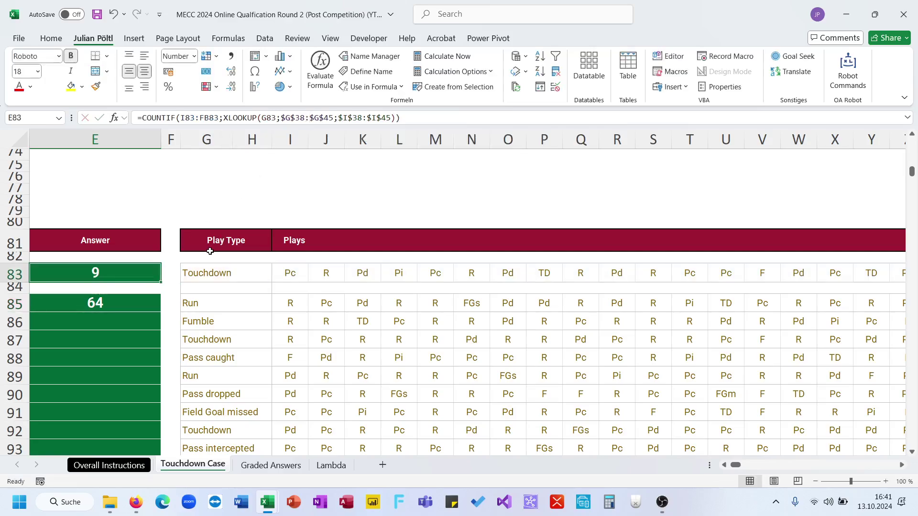
- Fill the COUNTIF formula from E85 down through the remaining Level 2 games
{"action": "left_click", "coordinate": [144, 299]}
{"action": "double_click", "coordinate": [161, 312]}
{"action": "scroll", "coordinate": [161, 311], "scroll_direction": "left", "scroll_amount": 3}
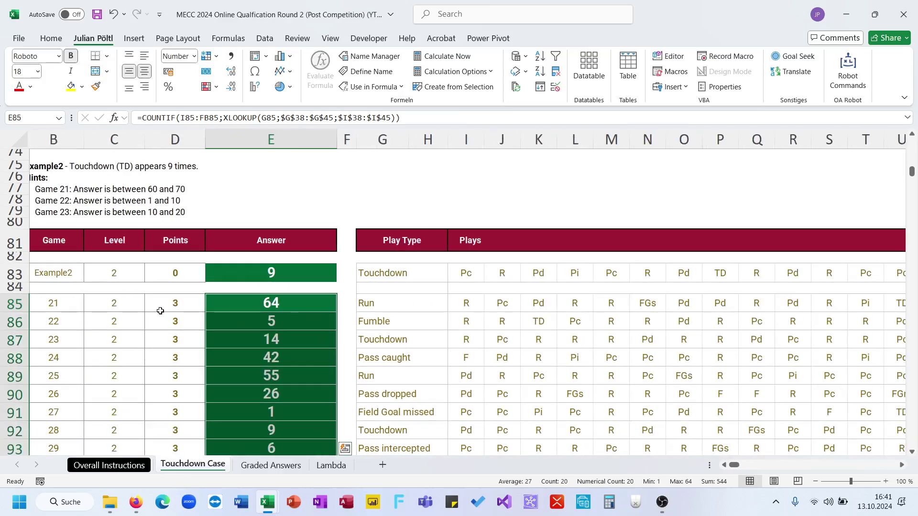
- Review the filled answers for Levels 1 and 2 along with the Level 2 hints
{"action": "scroll", "coordinate": [160, 311], "scroll_direction": "down", "scroll_amount": 4}
{"action": "scroll", "coordinate": [160, 311], "scroll_direction": "up", "scroll_amount": 5}
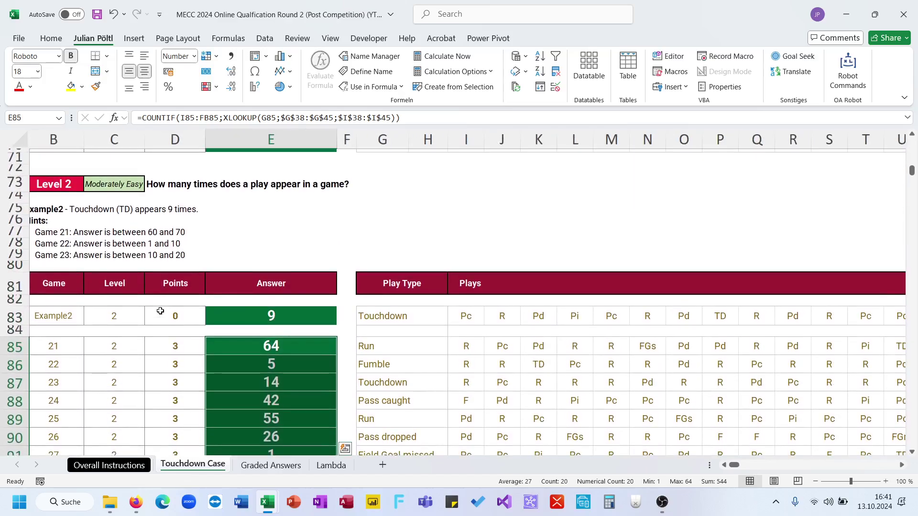
{"action": "scroll", "coordinate": [160, 311], "scroll_direction": "left", "scroll_amount": 1}
{"action": "scroll", "coordinate": [160, 310], "scroll_direction": "up", "scroll_amount": 12}
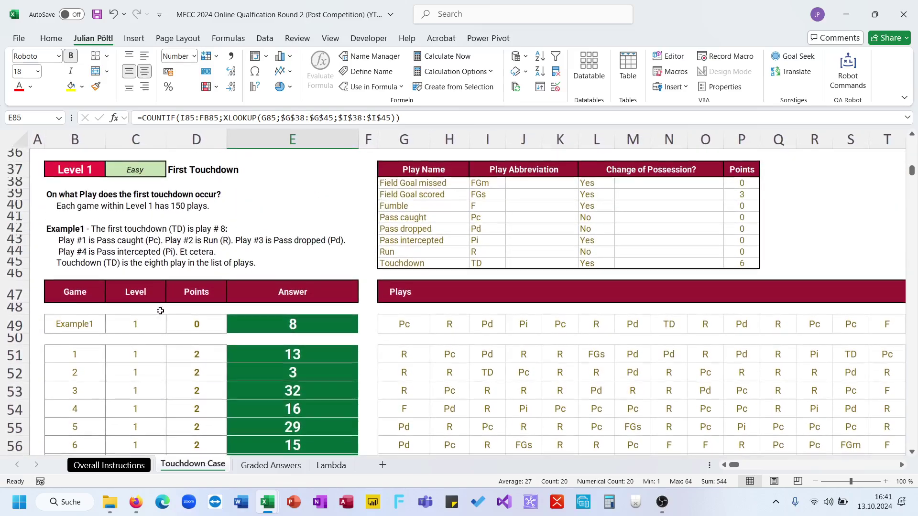
{"action": "scroll", "coordinate": [160, 310], "scroll_direction": "down", "scroll_amount": 14}
{"action": "scroll", "coordinate": [159, 310], "scroll_direction": "up", "scroll_amount": 2}
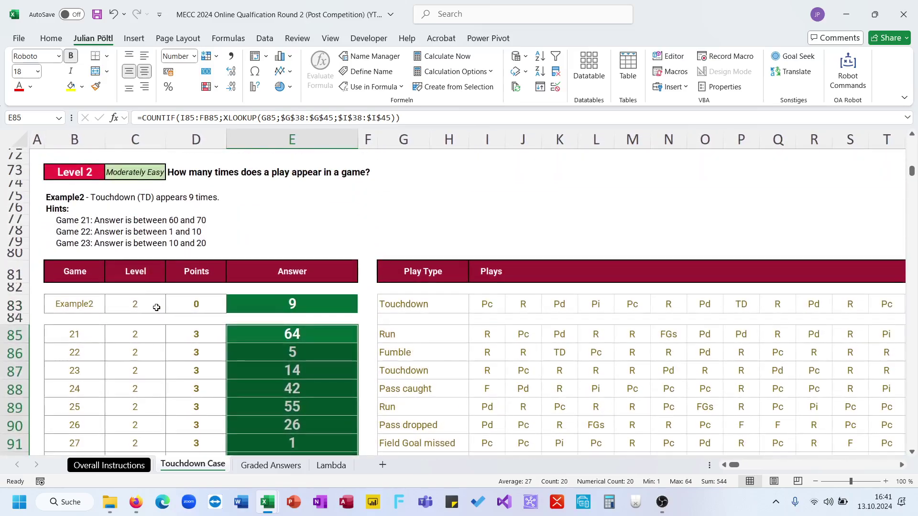
- Check the Level 2 answers for games 21, 22 and 23 against the hint ranges
{"action": "left_click", "coordinate": [98, 224]}
{"action": "left_click", "coordinate": [282, 332]}
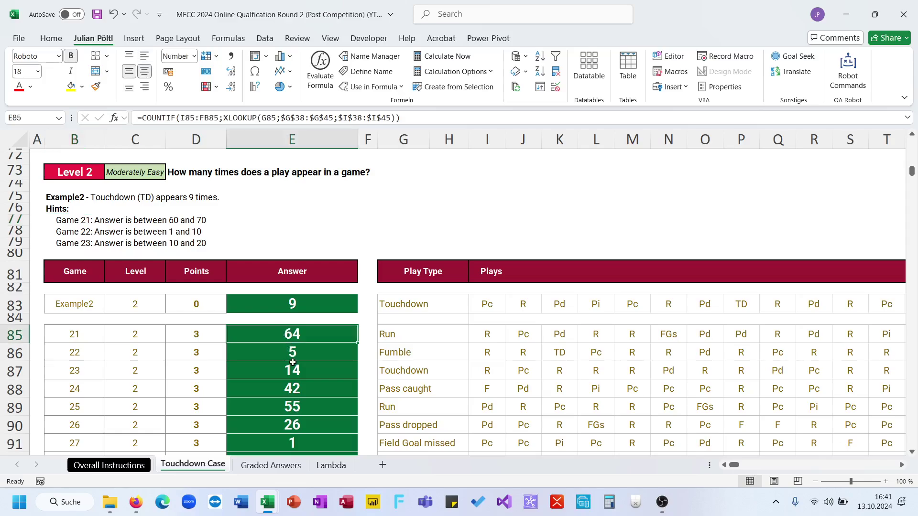
{"action": "left_click", "coordinate": [293, 353]}
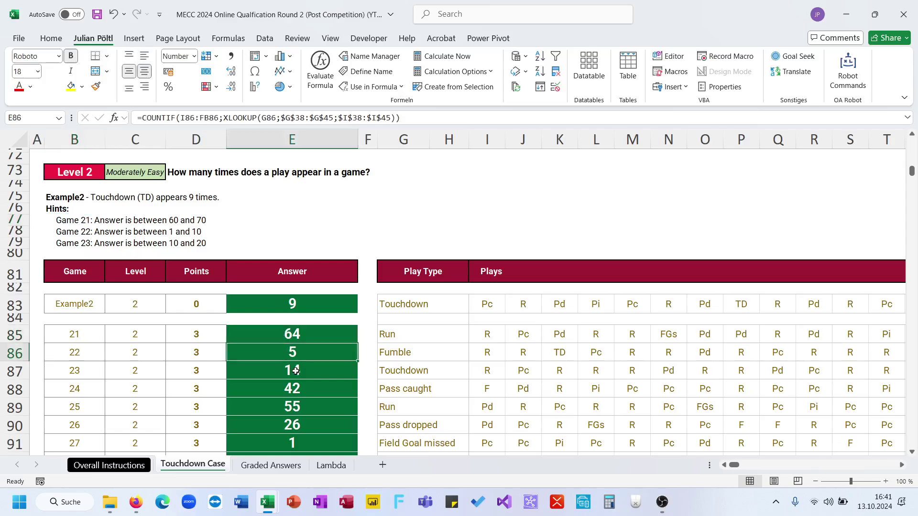
{"action": "left_click", "coordinate": [296, 371]}
{"action": "scroll", "coordinate": [296, 371], "scroll_direction": "down", "scroll_amount": 10}
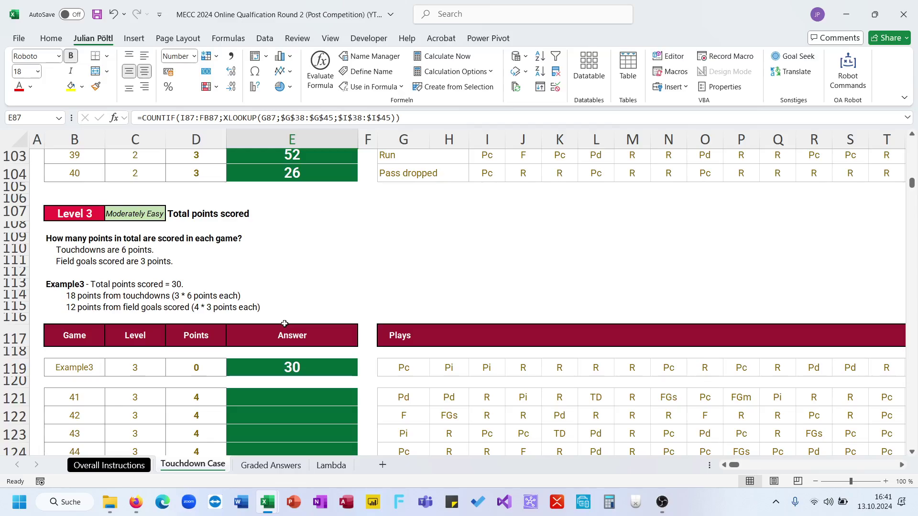
- Copy the COUNTIF formula from the last Level 2 answer cell, E104, into the first Level 3 answer cell, E121
{"action": "scroll", "coordinate": [285, 324], "scroll_direction": "up", "scroll_amount": 5}
{"action": "scroll", "coordinate": [297, 286], "scroll_direction": "down", "scroll_amount": 3}
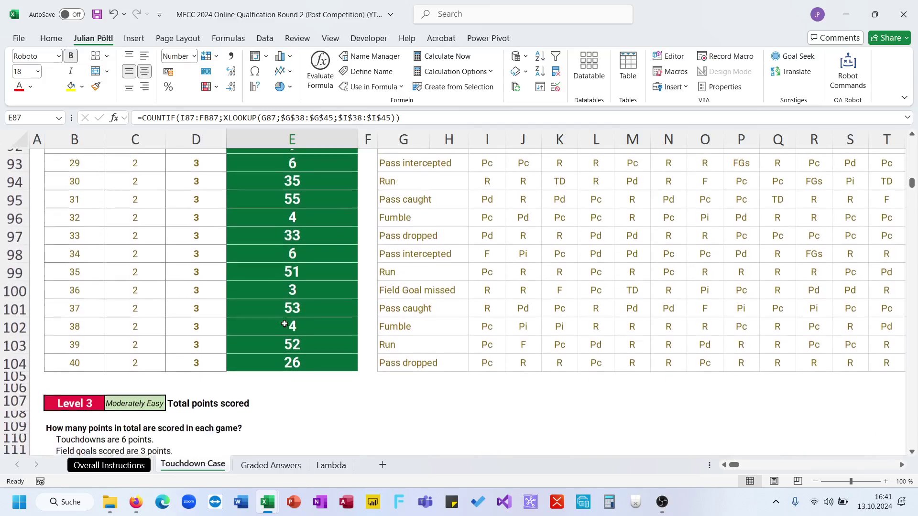
{"action": "left_click", "coordinate": [301, 269]}
{"action": "key", "text": "ctrl+c"}
{"action": "scroll", "coordinate": [297, 267], "scroll_direction": "down", "scroll_amount": 2}
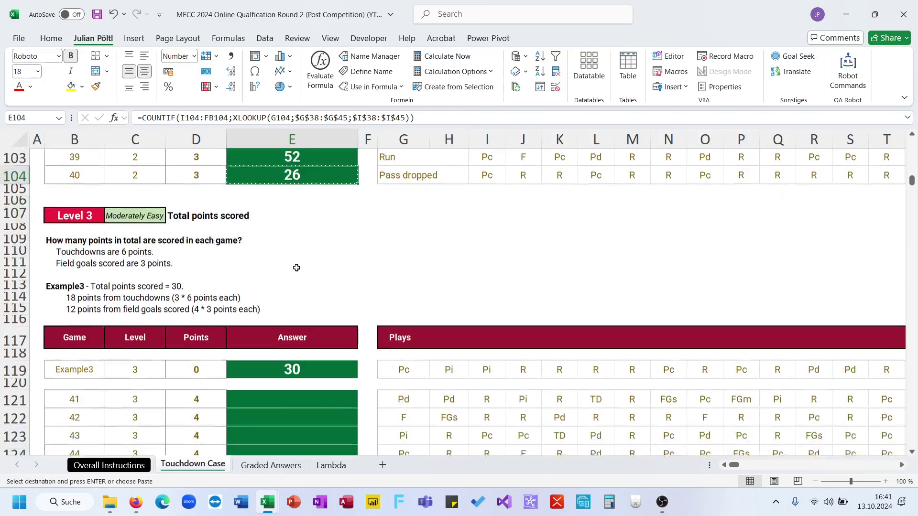
{"action": "left_click", "coordinate": [302, 371]}
{"action": "key", "text": "ctrl+v"}
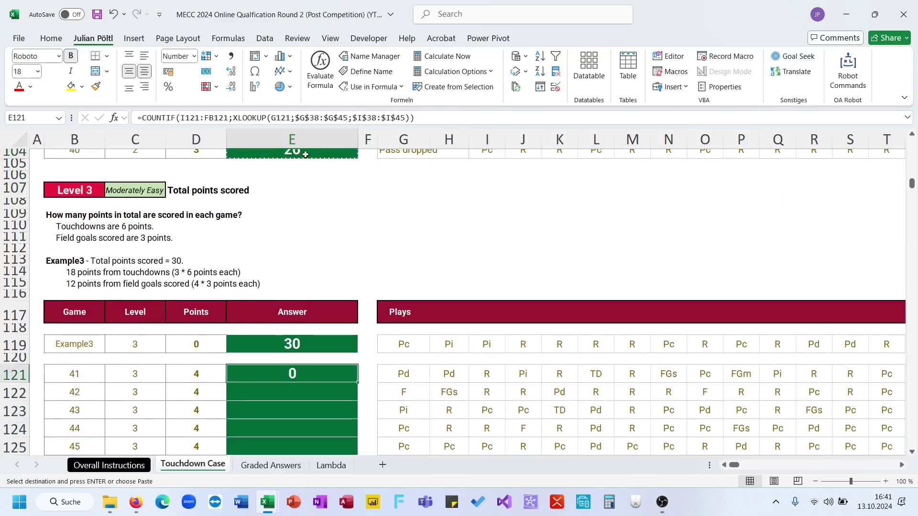
- Edit the formula in E121 to count "TD" in I121:FB121 instead of the XLOOKUP result, multiply it by 6 and append a plus sign
{"action": "left_click", "coordinate": [294, 117]}
{"action": "double_click", "coordinate": [282, 118]}
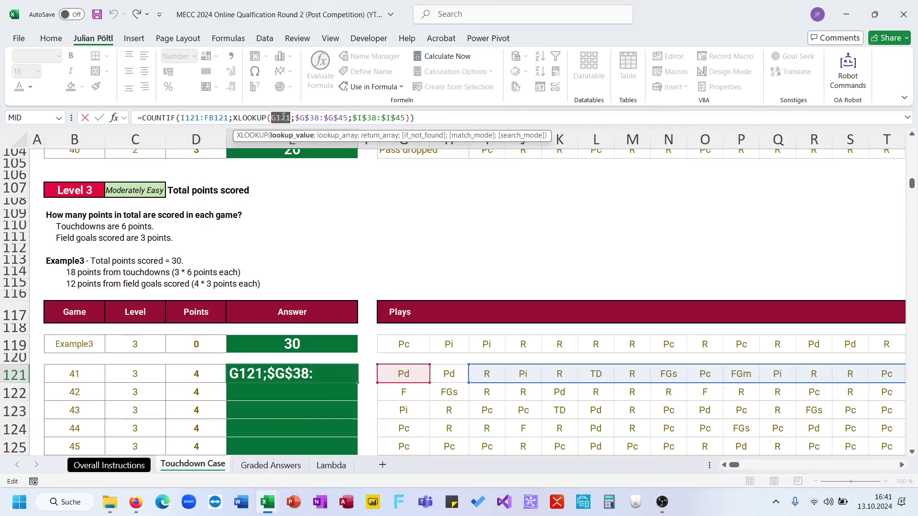
{"action": "type", "text": "\"TD\""}
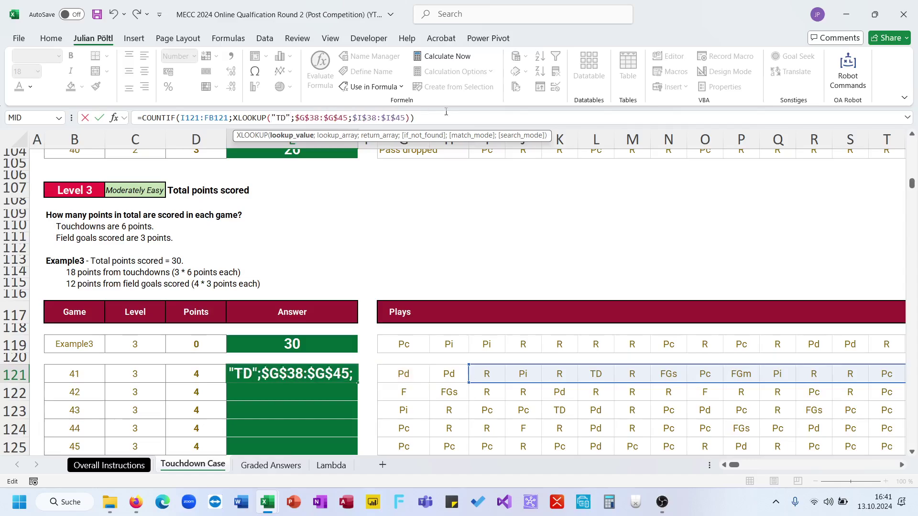
{"action": "left_click_drag", "start_coordinate": [415, 118], "coordinate": [235, 122]}
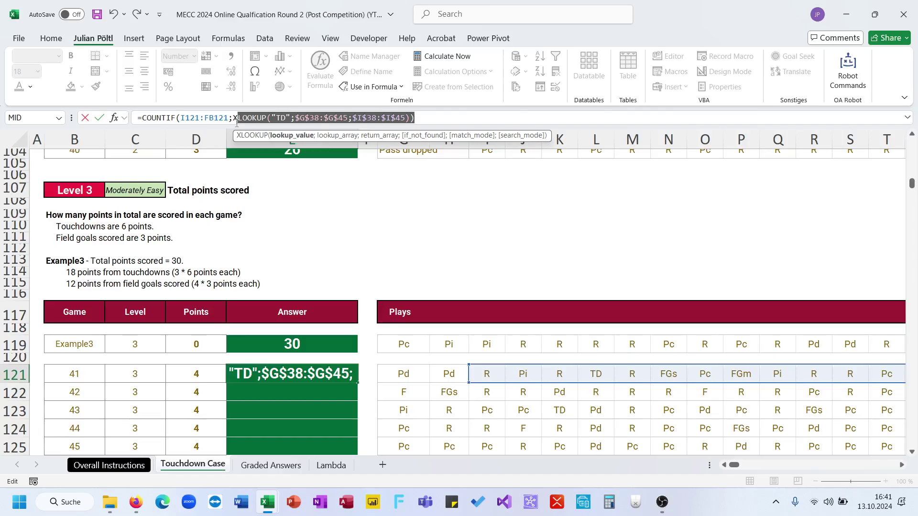
{"action": "type", "text": "\"T"}
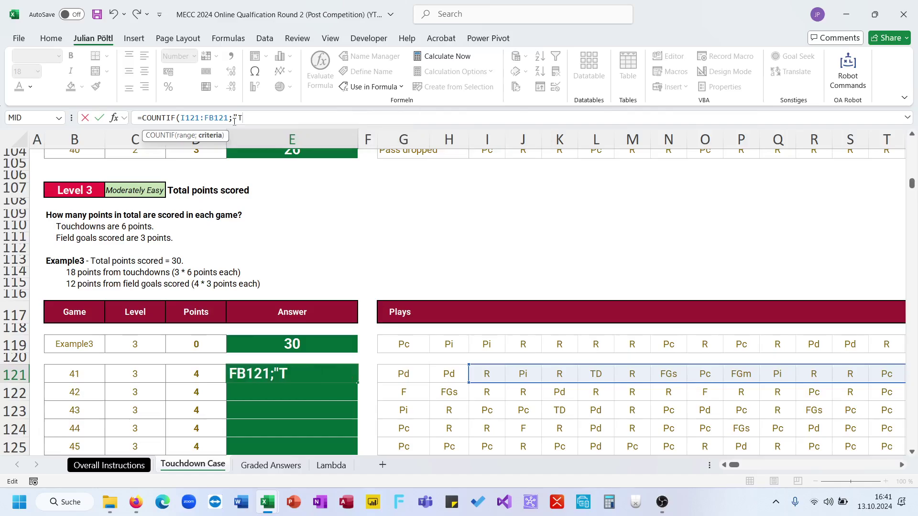
{"action": "type", "text": "D\")*"}
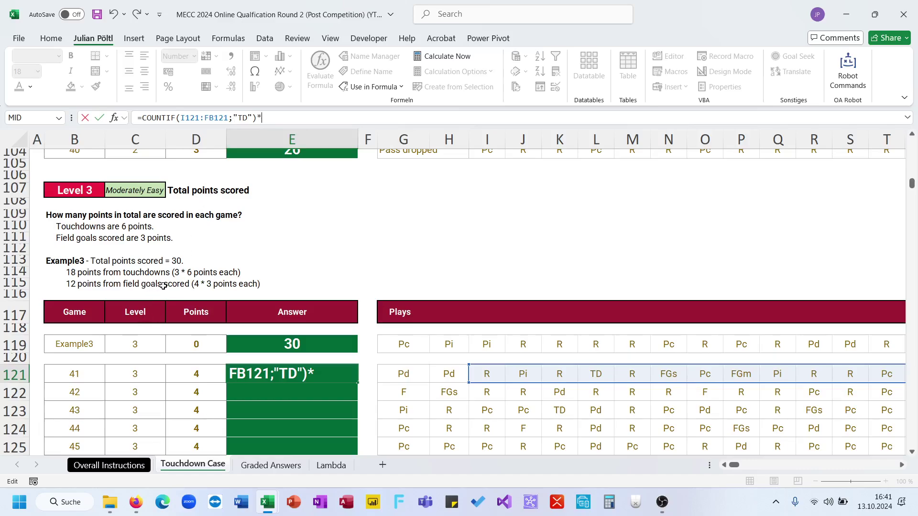
{"action": "type", "text": "6+"}
- Add a copy of the COUNTIF(I121:FB121;"TD") term after the plus sign in E121's formula
{"action": "left_click_drag", "start_coordinate": [257, 118], "coordinate": [139, 120]}
{"action": "key", "text": "ctrl+c"}
{"action": "left_click", "coordinate": [296, 119]}
{"action": "key", "text": "ctrl+v"}
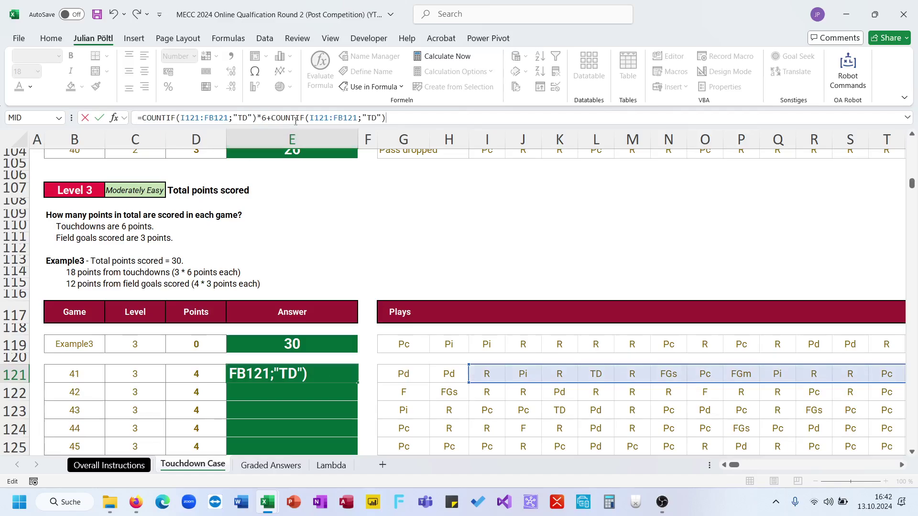
- Look up the field goal scored abbreviation, set the second COUNTIF's criteria to "FGs", multiply that term by 3 and commit the formula
{"action": "scroll", "coordinate": [306, 195], "scroll_direction": "up", "scroll_amount": 2}
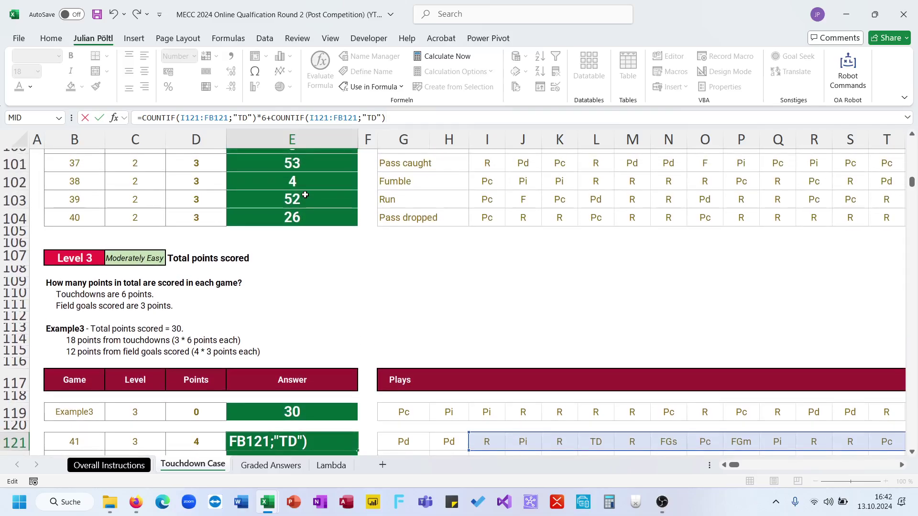
{"action": "scroll", "coordinate": [305, 195], "scroll_direction": "up", "scroll_amount": 20}
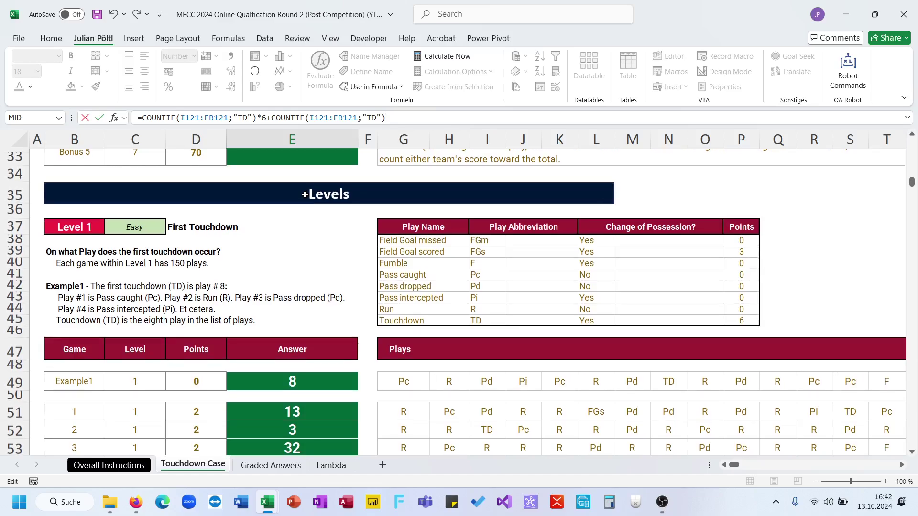
{"action": "key", "text": "BackSpace"}
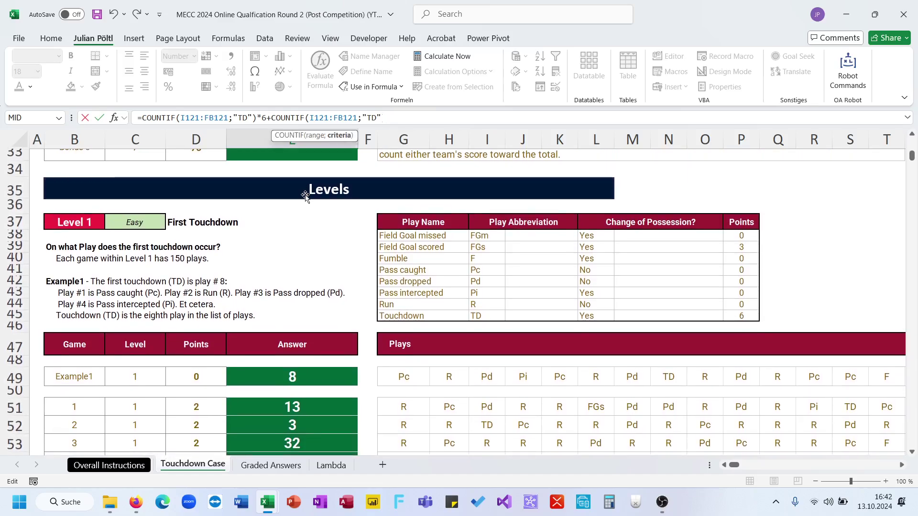
{"action": "key", "text": "BackSpace"}
{"action": "key", "text": "BackSpace"}
{"action": "key", "text": "BackSpace"}
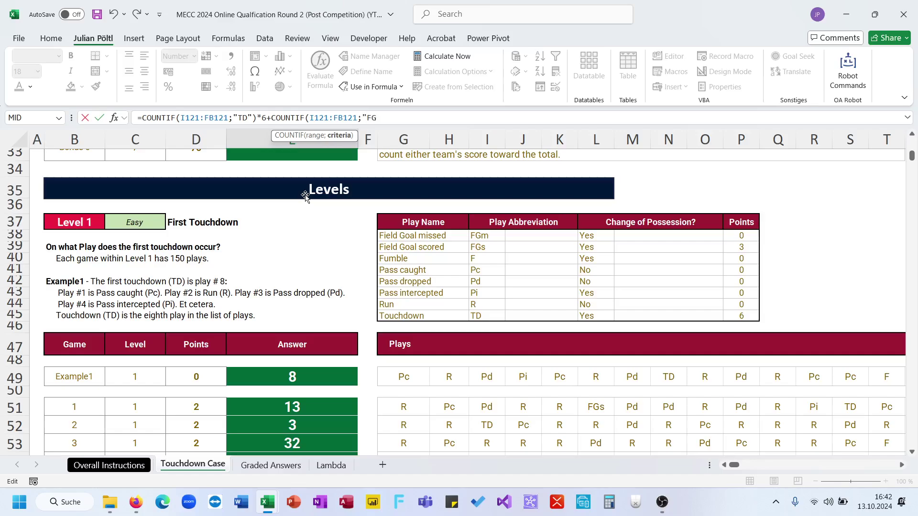
{"action": "type", "text": "FGs\")*"}
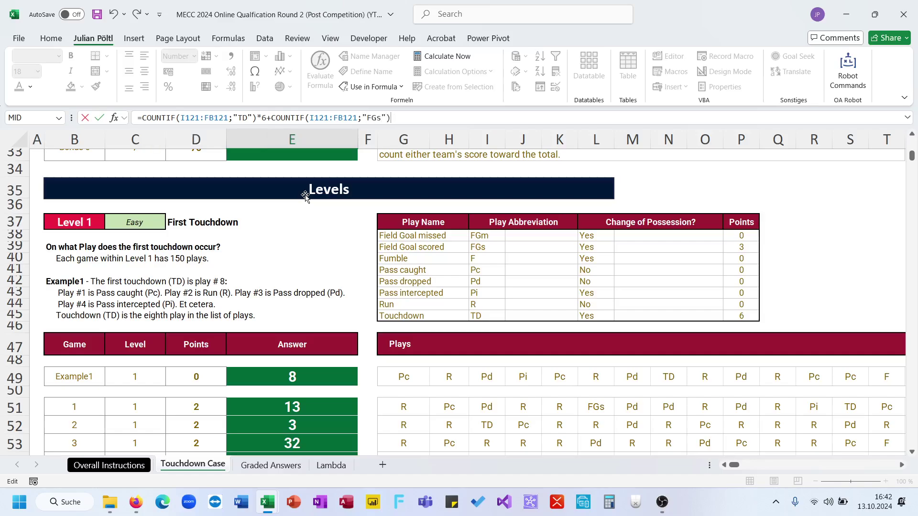
{"action": "type", "text": "3"}
{"action": "key", "text": "Return"}
- Fill the total-points formula from E121 down through the remaining Level 3 games
{"action": "left_click", "coordinate": [308, 414]}
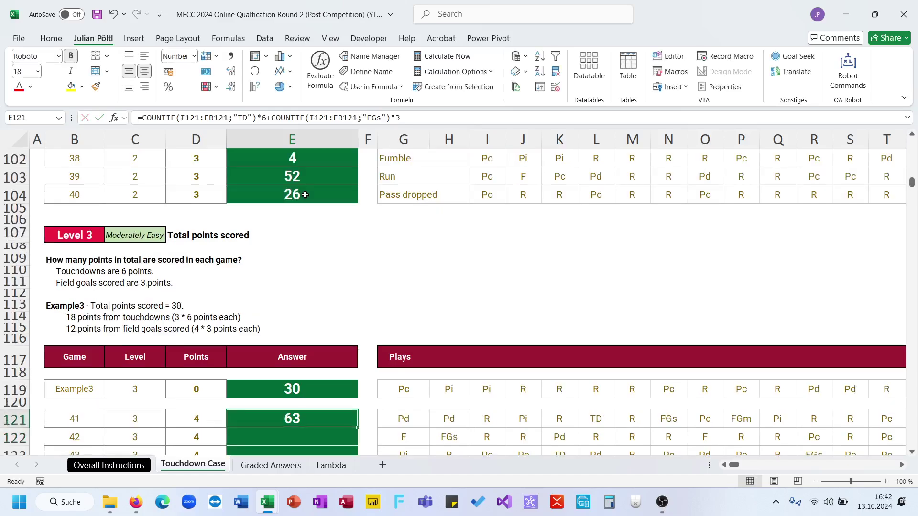
{"action": "key", "text": "ctrl+c"}
{"action": "left_click", "coordinate": [310, 390]}
{"action": "left_click", "coordinate": [338, 421]}
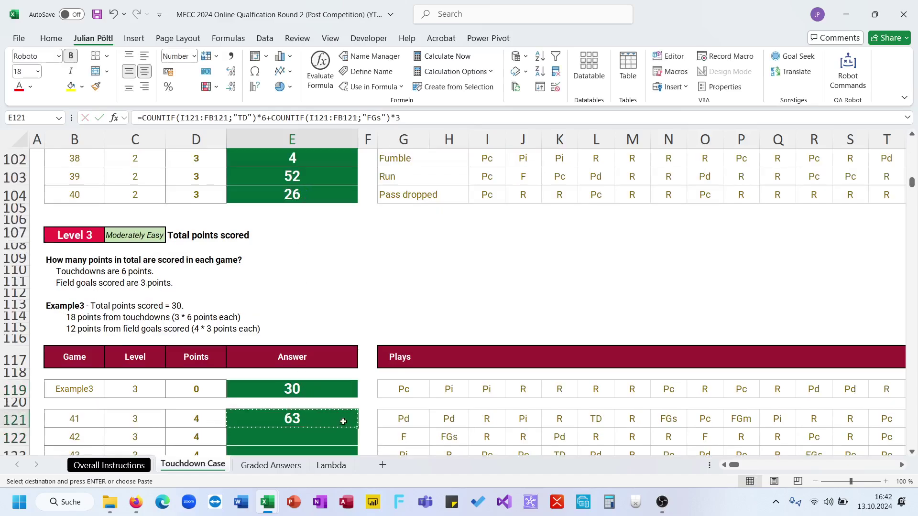
{"action": "double_click", "coordinate": [356, 427]}
- Read the Level 4 question, its possession rules and Example4, and examine how the plays are stored compared with Level 3
{"action": "scroll", "coordinate": [355, 427], "scroll_direction": "down", "scroll_amount": 12}
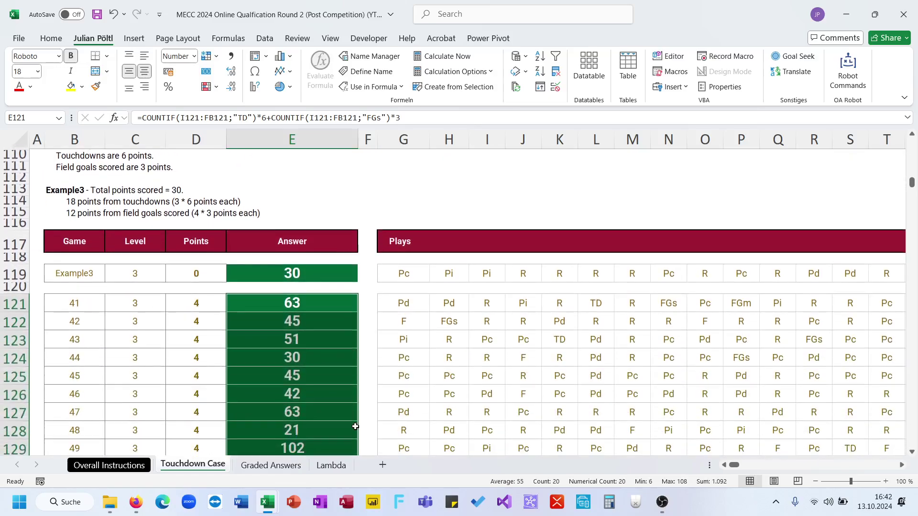
{"action": "scroll", "coordinate": [355, 426], "scroll_direction": "down", "scroll_amount": 2}
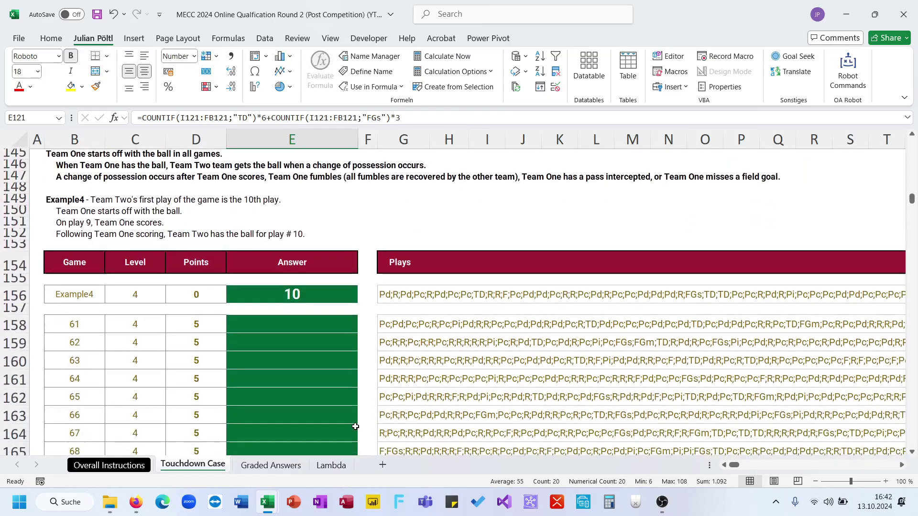
{"action": "scroll", "coordinate": [356, 426], "scroll_direction": "up", "scroll_amount": 1}
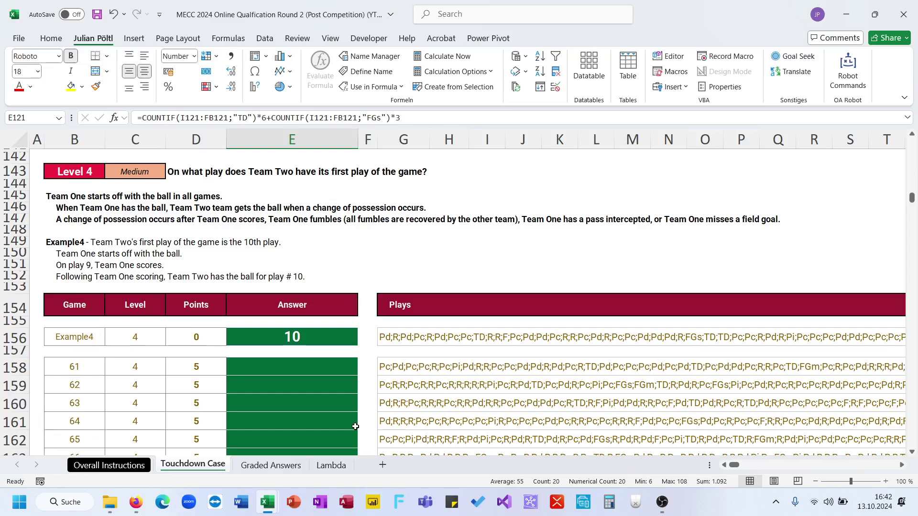
{"action": "left_click", "coordinate": [400, 338]}
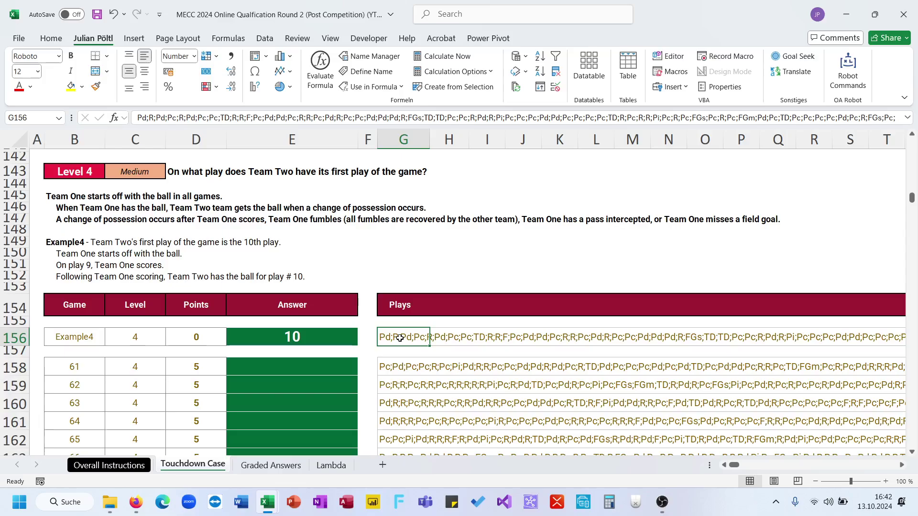
{"action": "scroll", "coordinate": [400, 338], "scroll_direction": "up", "scroll_amount": 3}
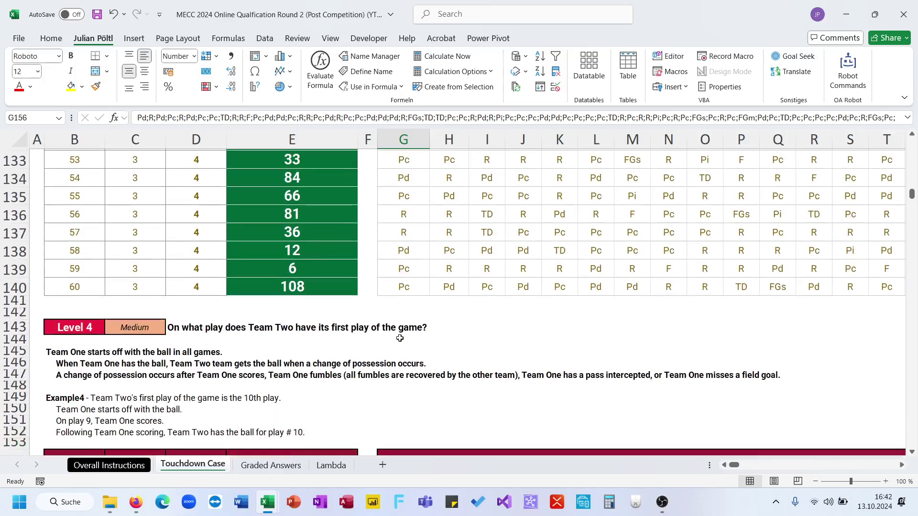
{"action": "left_click", "coordinate": [459, 282]}
{"action": "scroll", "coordinate": [459, 282], "scroll_direction": "down", "scroll_amount": 5}
{"action": "left_click", "coordinate": [402, 268]}
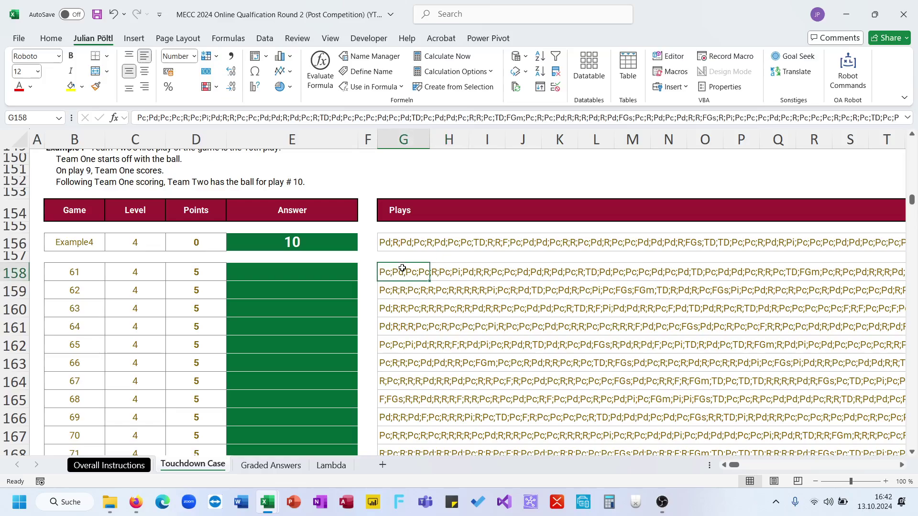
{"action": "scroll", "coordinate": [402, 268], "scroll_direction": "up", "scroll_amount": 2}
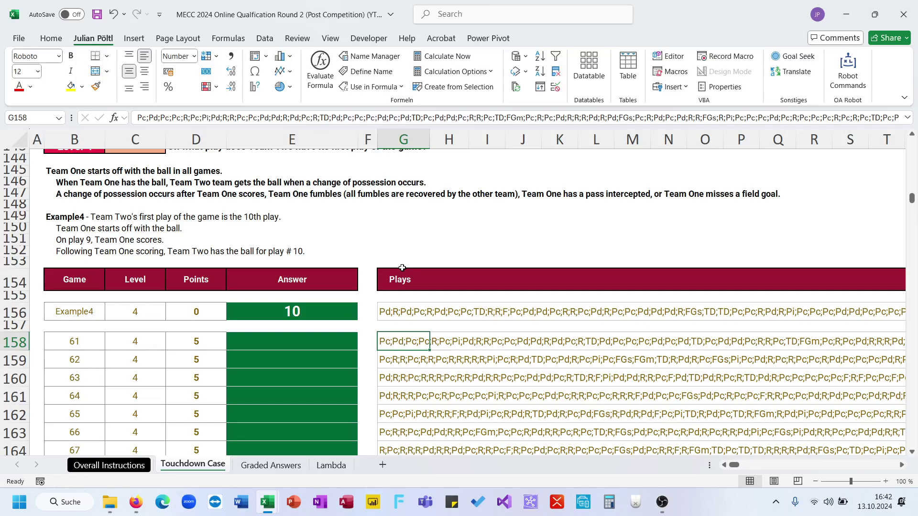
{"action": "scroll", "coordinate": [402, 268], "scroll_direction": "up", "scroll_amount": 1}
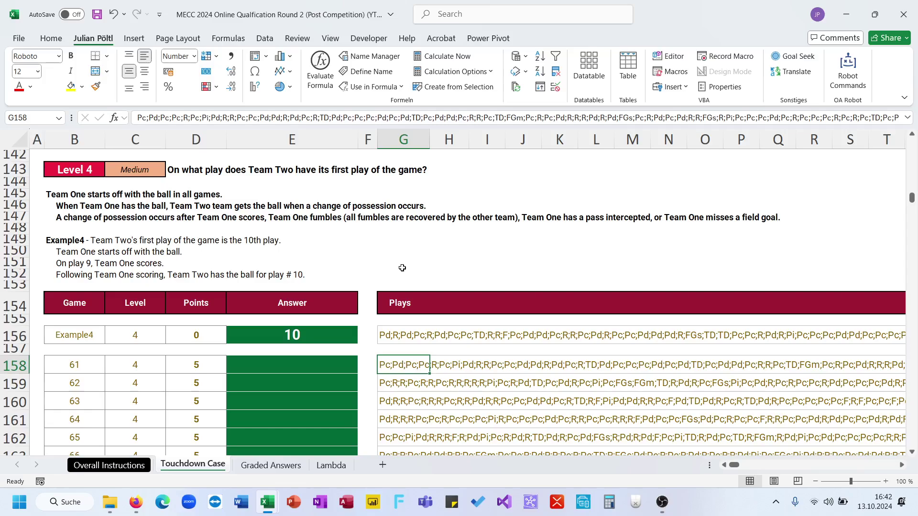
- In G157, split the Example4 plays with TEXTSPLIT on G156, using a semicolon as the column delimiter
{"action": "left_click", "coordinate": [408, 350]}
{"action": "type", "text": "=Texts"}
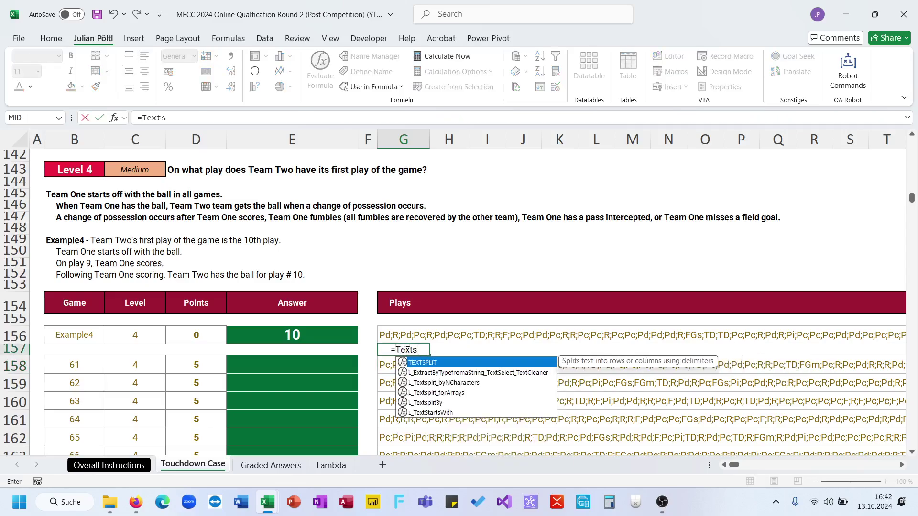
{"action": "key", "text": "Tab"}
{"action": "key", "text": "Up"}
{"action": "type", "text": ";\""}
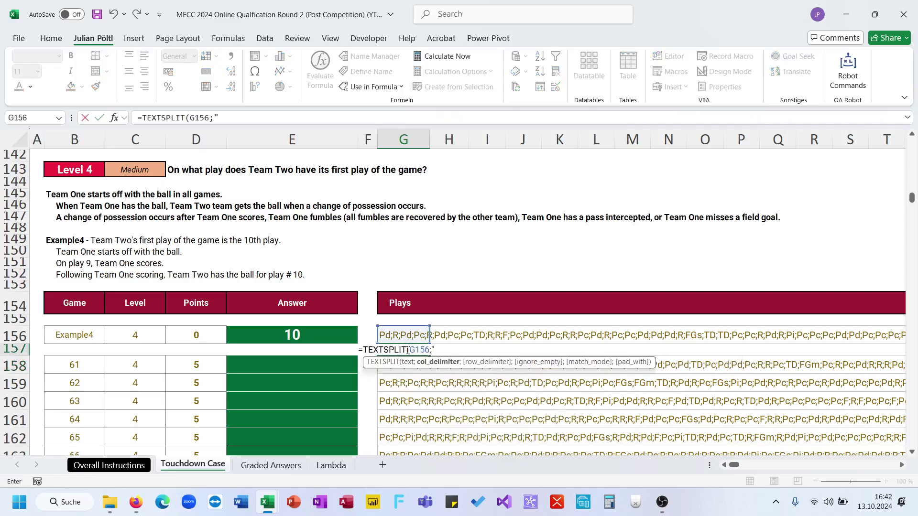
{"action": "type", "text": ";\""}
{"action": "key", "text": "ctrl+Return"}
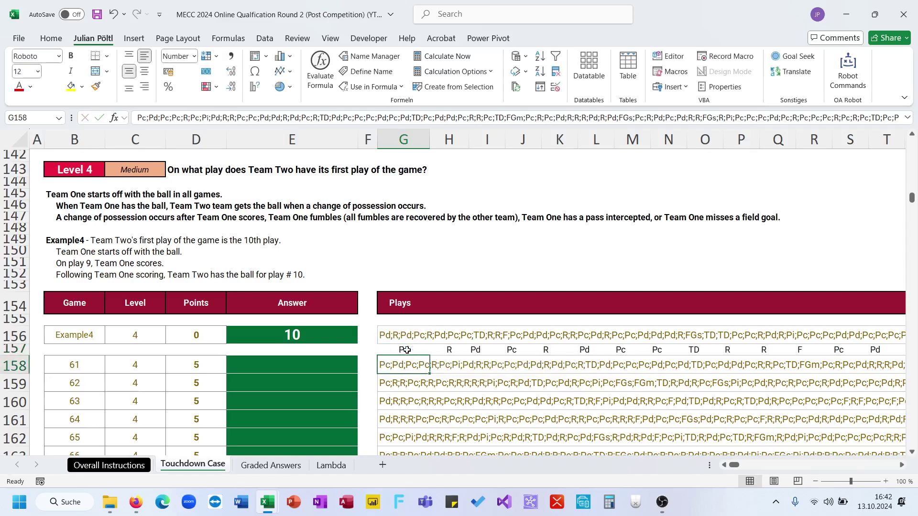
- Wrap the TEXTSPLIT in G157 as the lookup value of an XMATCH and begin its lookup array argument
{"action": "left_click", "coordinate": [143, 121]}
{"action": "type", "text": "XMATCH(TEXTSPLIT(G156;\";"}
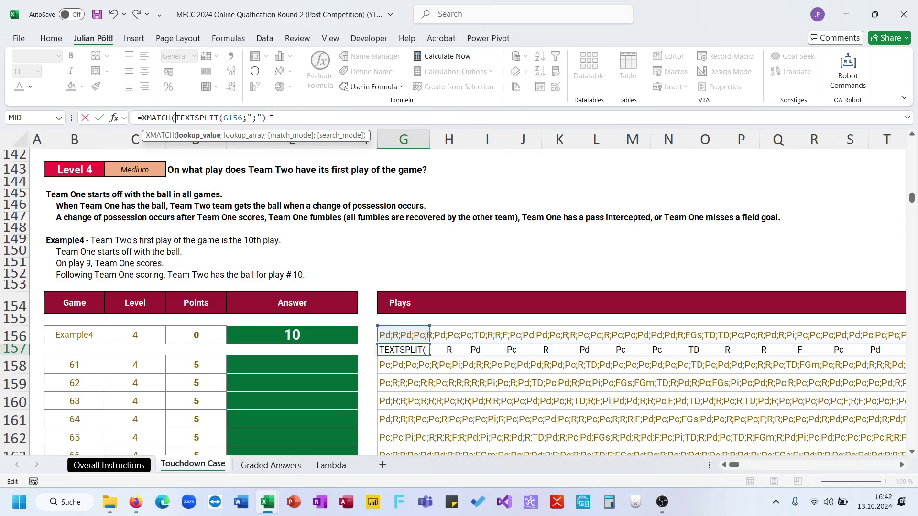
{"action": "left_click", "coordinate": [273, 115]}
{"action": "type", "text": ";"}
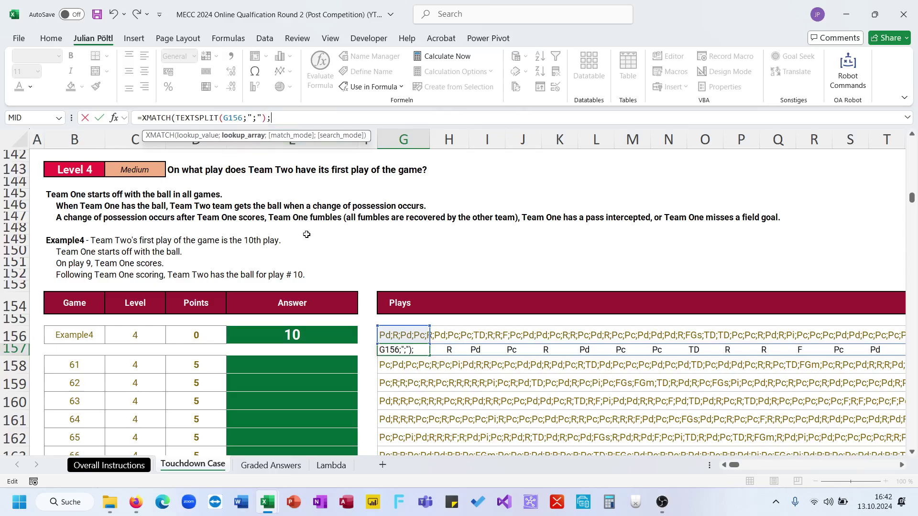
- Use a FILTER over the play abbreviations in $I$38:$I$45 as the XMATCH lookup array in G157
{"action": "scroll", "coordinate": [306, 235], "scroll_direction": "up", "scroll_amount": 20}
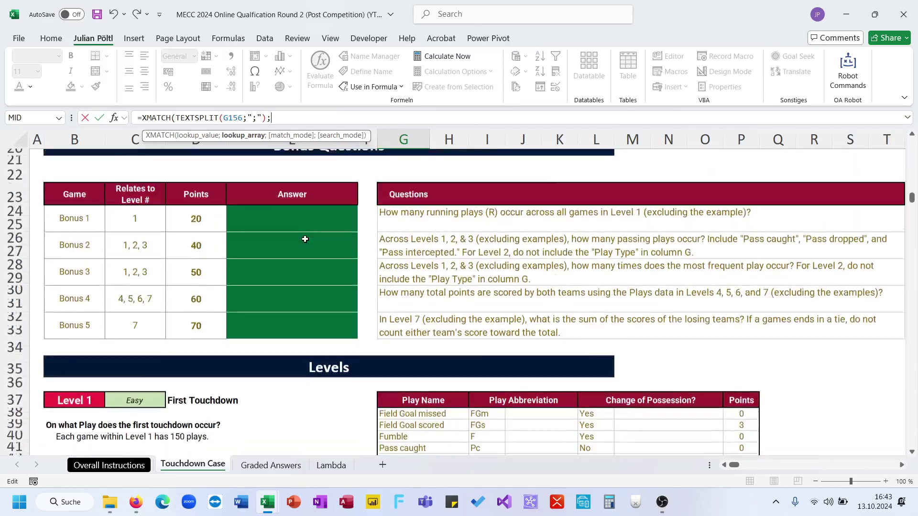
{"action": "scroll", "coordinate": [305, 239], "scroll_direction": "down", "scroll_amount": 4}
{"action": "type", "text": "FILTER("}
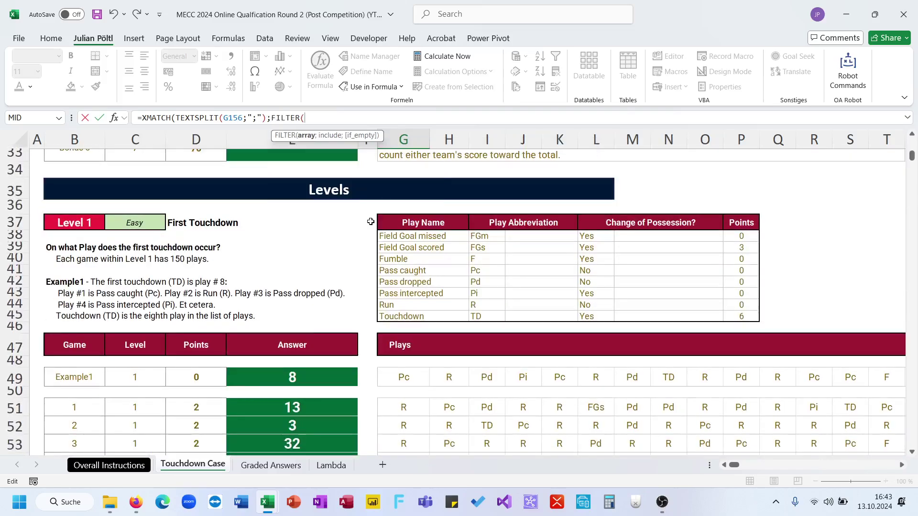
{"action": "left_click_drag", "start_coordinate": [477, 234], "coordinate": [480, 315]}
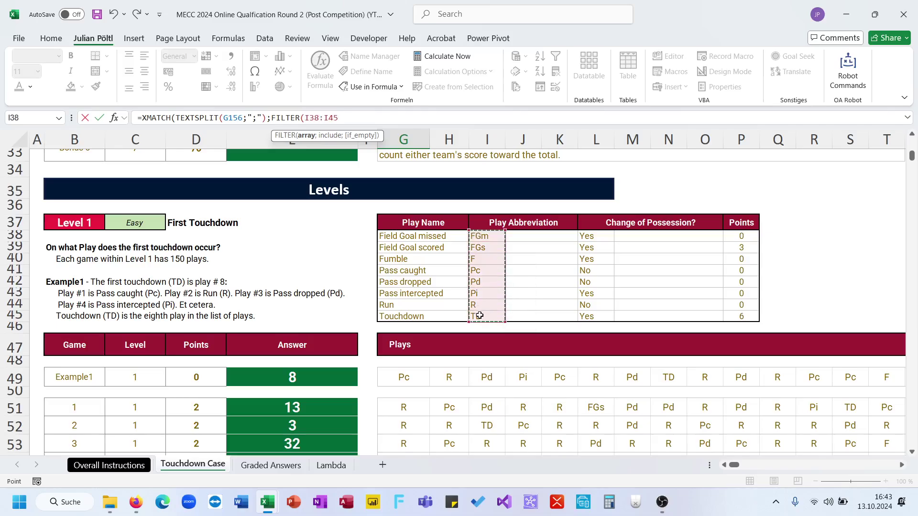
{"action": "key", "text": "F4"}
{"action": "type", "text": ";"}
- Restrict the FILTER to plays whose change-of-possession entry in $L$38:$L$45 equals "Yes" and complete the G157 formula
{"action": "scroll", "coordinate": [479, 316], "scroll_direction": "up", "scroll_amount": 20}
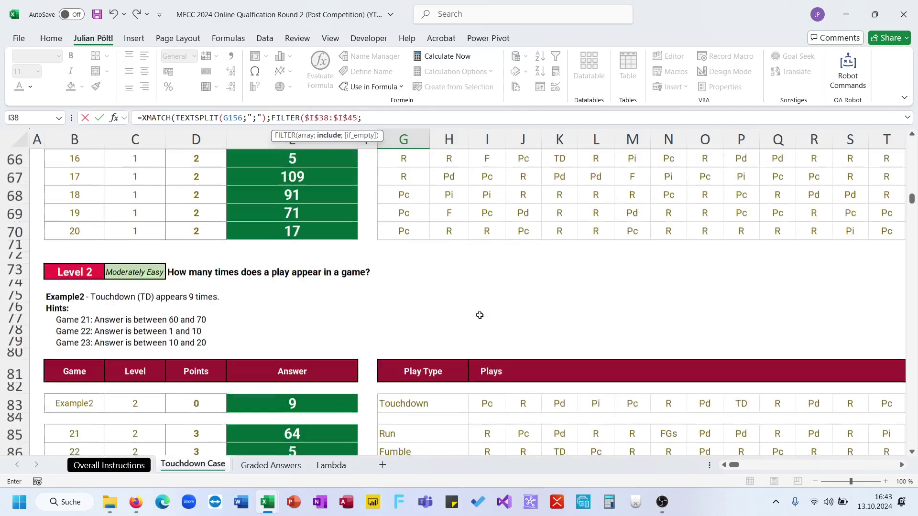
{"action": "scroll", "coordinate": [479, 315], "scroll_direction": "down", "scroll_amount": 5}
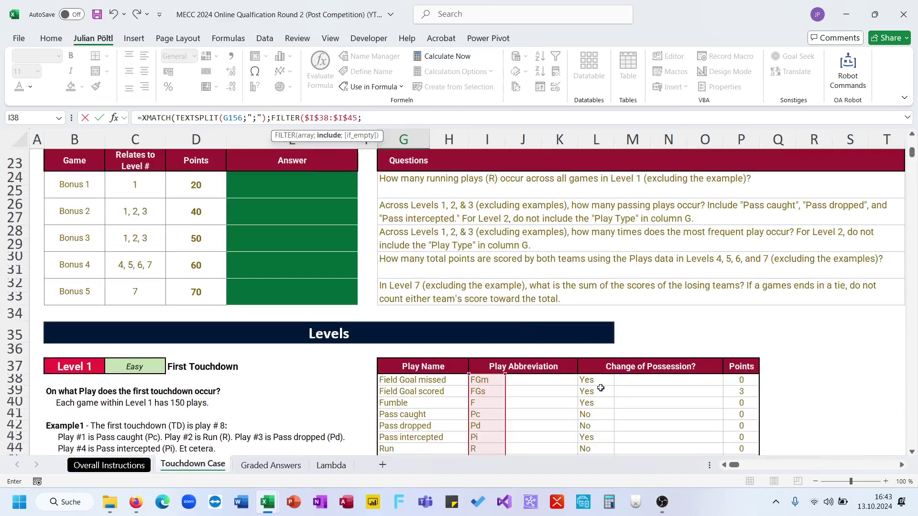
{"action": "left_click_drag", "start_coordinate": [595, 380], "coordinate": [595, 438]}
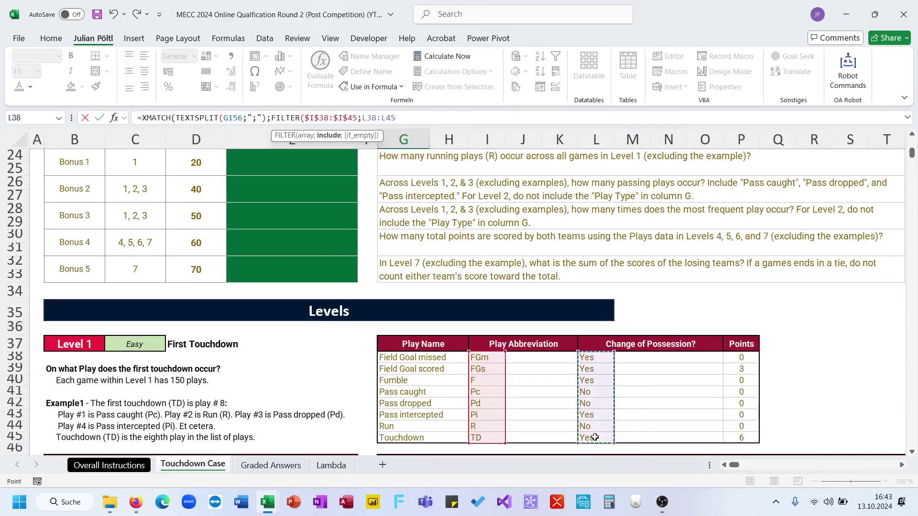
{"action": "key", "text": "F4"}
{"action": "type", "text": "="}
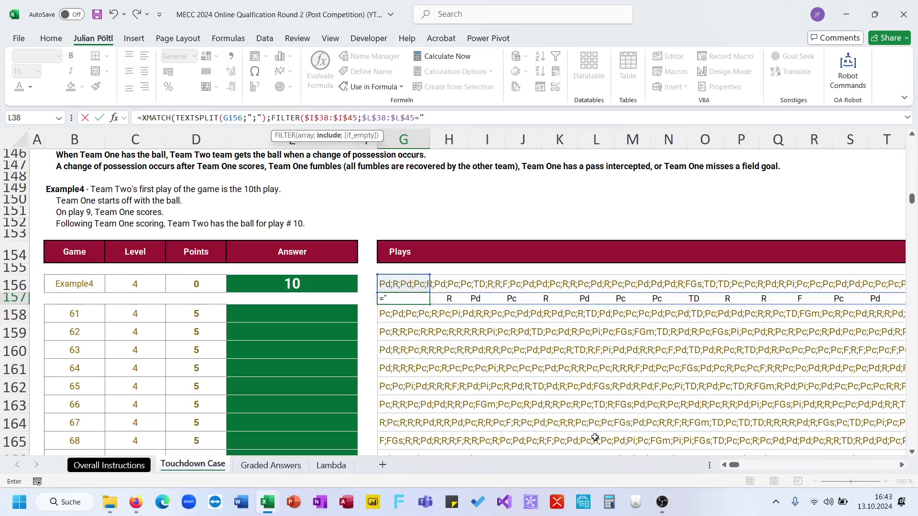
{"action": "type", "text": "\"Yes\"))"}
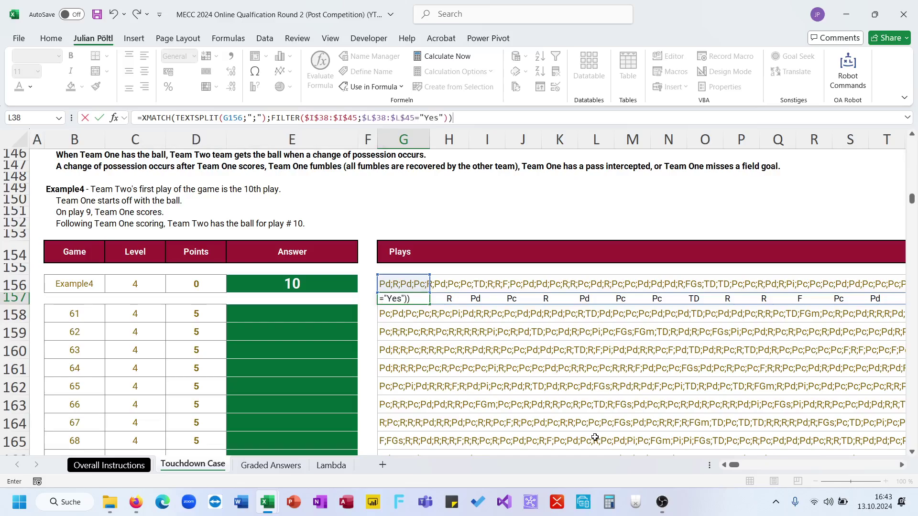
{"action": "key", "text": "Return"}
- Wrap the XMATCH formula in G157 in ISNUMBER to flag each play that changes possession
{"action": "key", "text": "Up"}
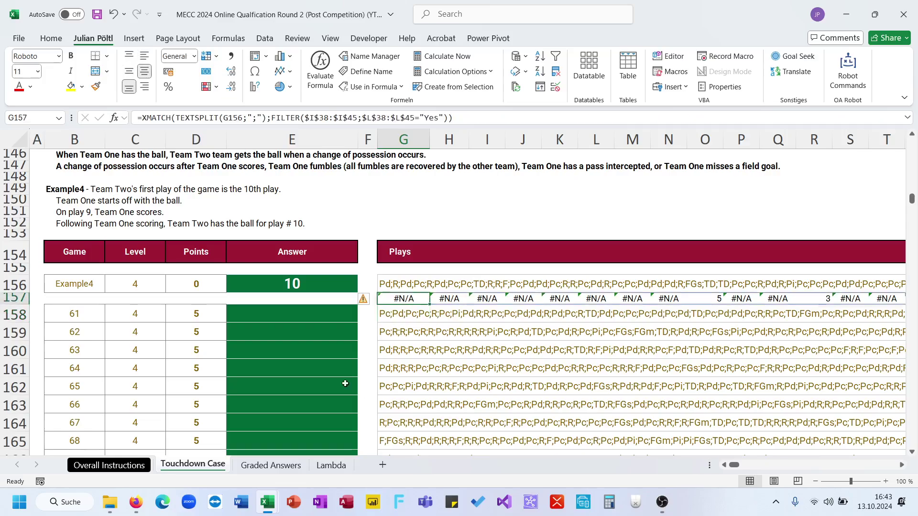
{"action": "left_click", "coordinate": [142, 118]}
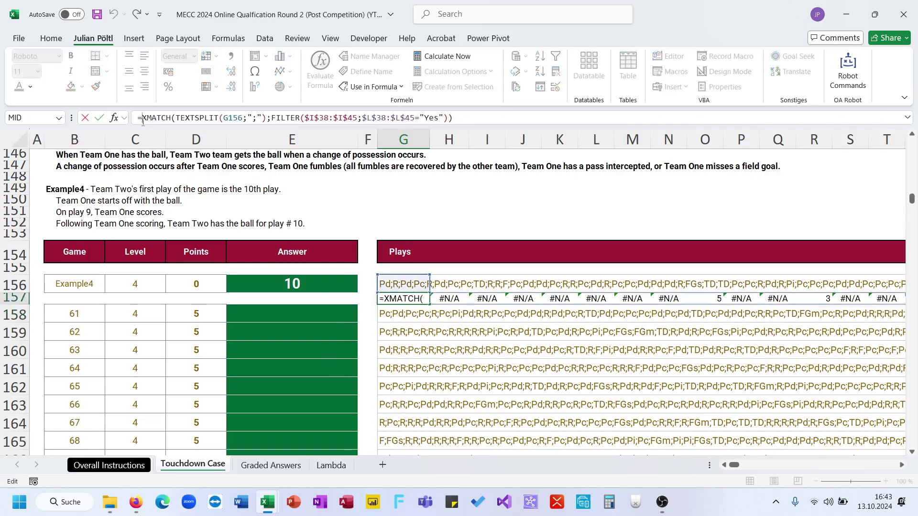
{"action": "type", "text": "isn"}
{"action": "key", "text": "Tab"}
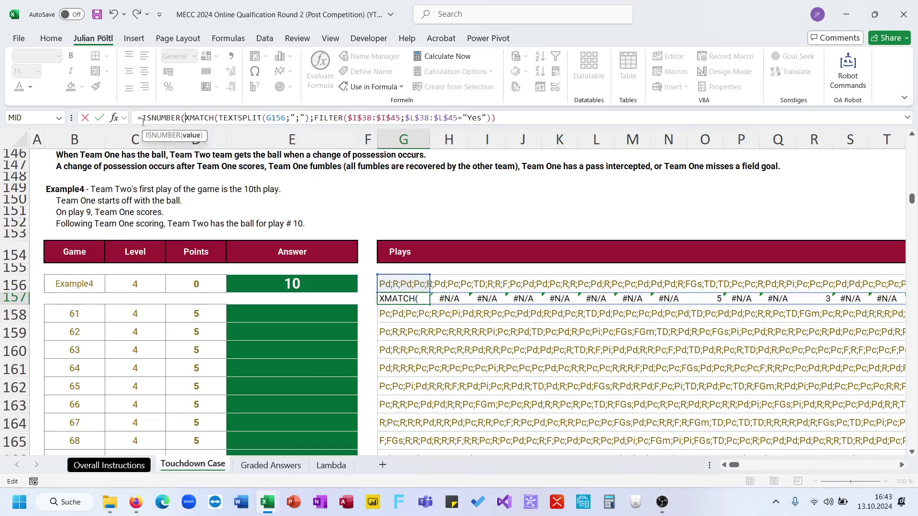
{"action": "left_click", "coordinate": [509, 122]}
{"action": "type", "text": ")"}
{"action": "key", "text": "Return"}
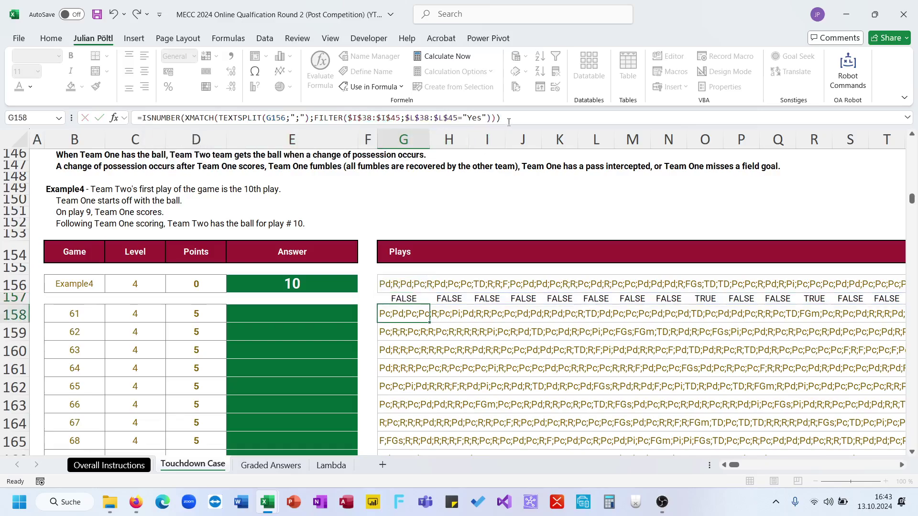
- Wrap the G157 formula in an outer XMATCH that looks up 1 in the ISNUMBER results, converted to numbers with a double minus
{"action": "left_click_drag", "start_coordinate": [706, 299], "coordinate": [422, 302]}
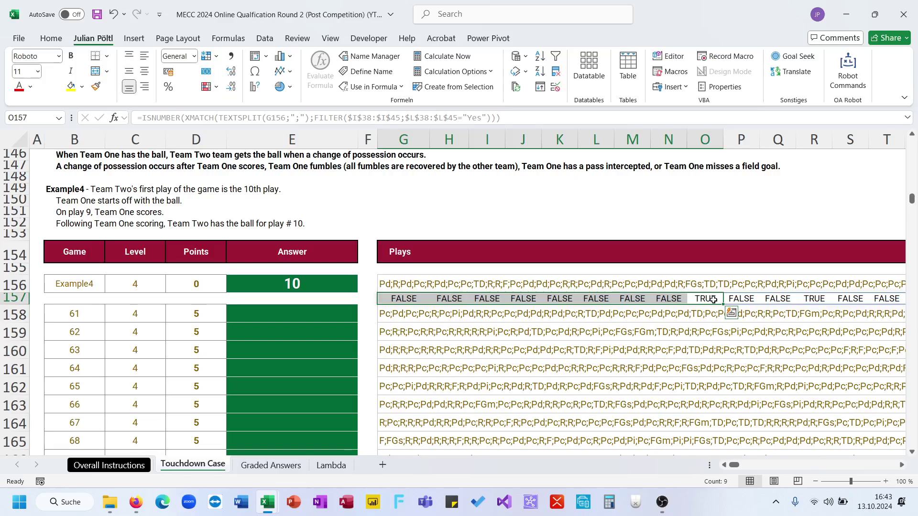
{"action": "left_click", "coordinate": [412, 299]}
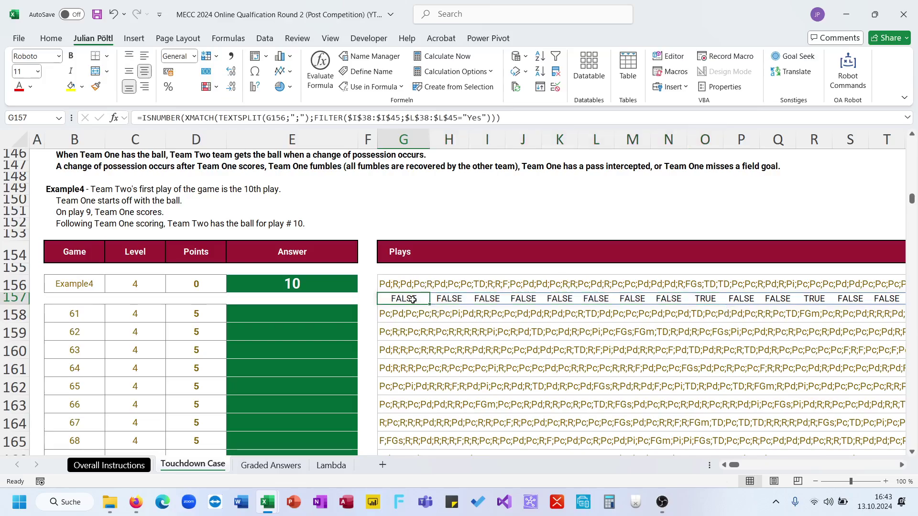
{"action": "left_click", "coordinate": [142, 118]}
{"action": "type", "text": "XMATCH("}
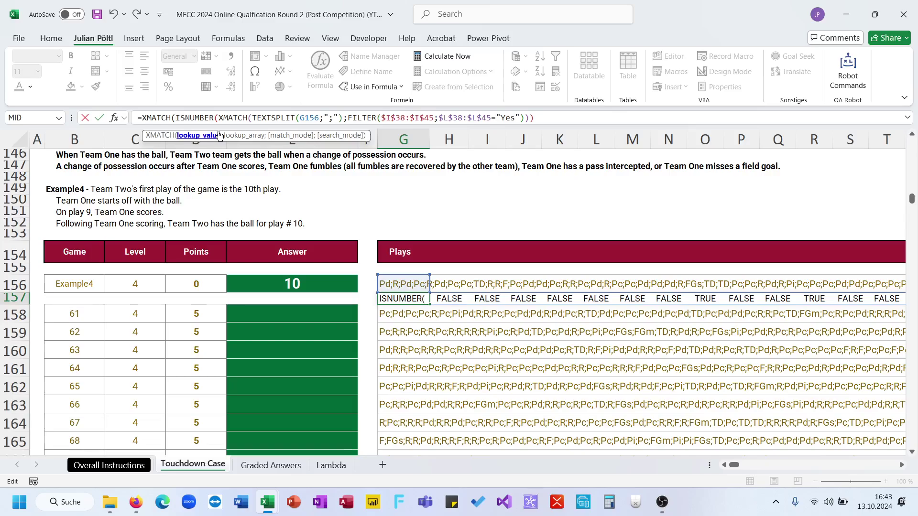
{"action": "type", "text": "TR"}
{"action": "key", "text": "BackSpace"}
{"action": "key", "text": "BackSpace"}
{"action": "type", "text": "1;--"}
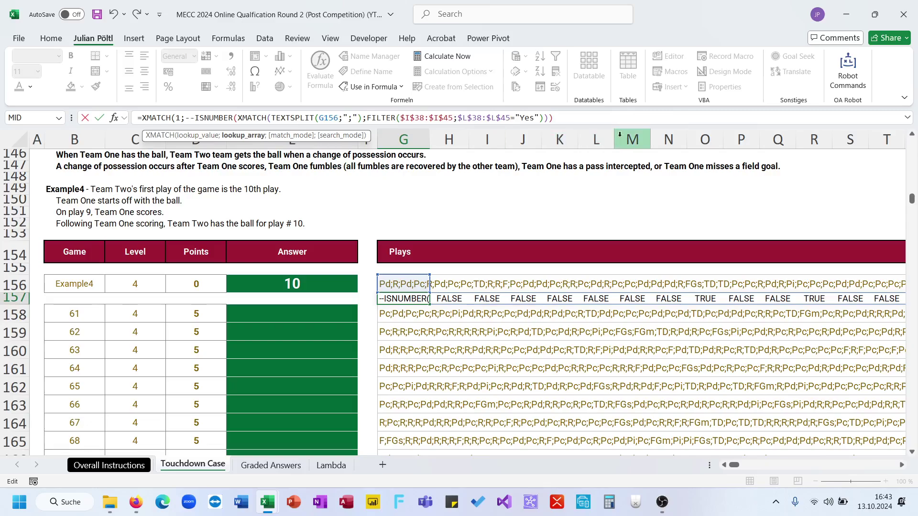
{"action": "left_click", "coordinate": [605, 119]}
{"action": "type", "text": ")"}
{"action": "key", "text": "Return"}
{"action": "key", "text": "Up"}
- Add 1 to the XMATCH formula in G157 so it points to the play after the possession change
{"action": "left_click", "coordinate": [604, 119]}
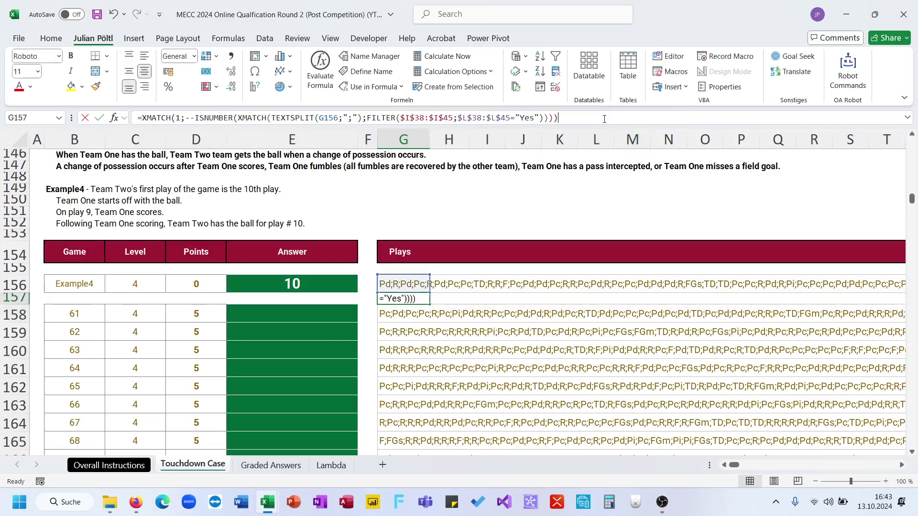
{"action": "key", "text": "Return"}
{"action": "key", "text": "Up"}
{"action": "left_click", "coordinate": [605, 119]}
{"action": "type", "text": "+1"}
- Move the whole formula from G157 into the Example4 answer cell E156, replacing the fixed value
{"action": "key", "text": "shift+Home"}
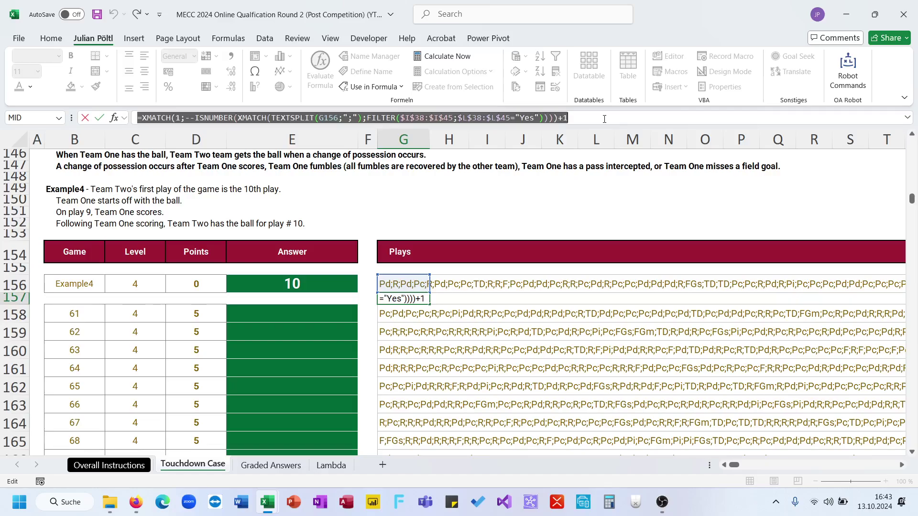
{"action": "key", "text": "ctrl+x"}
{"action": "left_click", "coordinate": [303, 286]}
{"action": "left_click", "coordinate": [231, 122]}
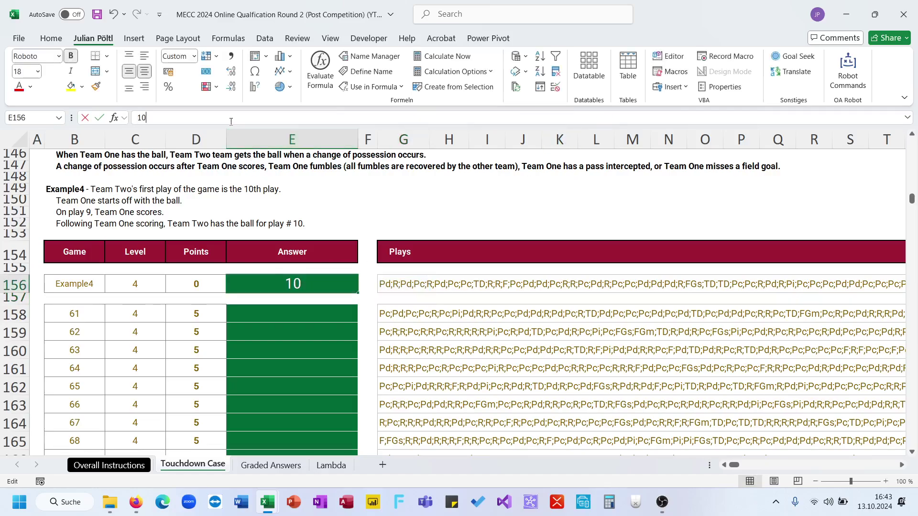
{"action": "key", "text": "shift+Home"}
{"action": "key", "text": "ctrl+v"}
{"action": "key", "text": "Return"}
{"action": "key", "text": "Up"}
- Copy the Example4 formula into E158 for game 61 and fill it down through the remaining Level 4 games
{"action": "key", "text": "ctrl+c"}
{"action": "key", "text": "Down"}
{"action": "key", "text": "Down"}
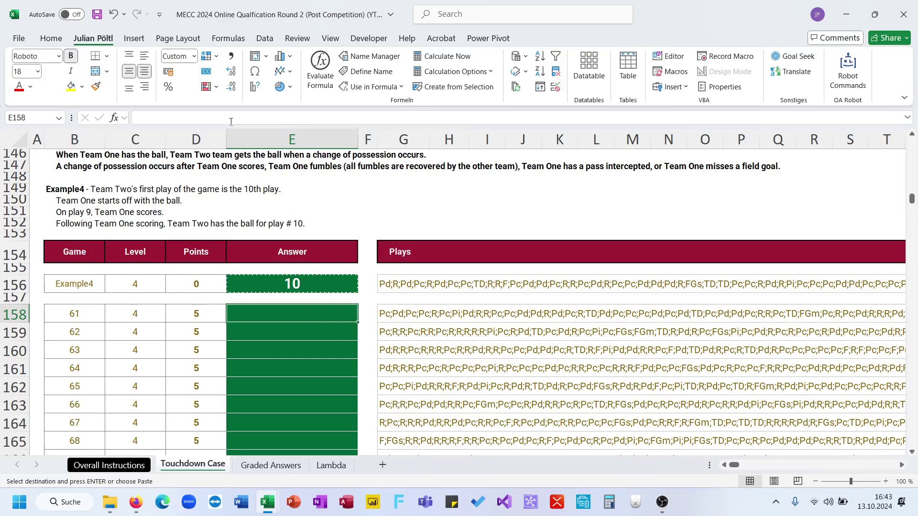
{"action": "key", "text": "ctrl+v"}
{"action": "left_click_drag", "start_coordinate": [401, 118], "coordinate": [501, 118]}
{"action": "key", "text": "Escape"}
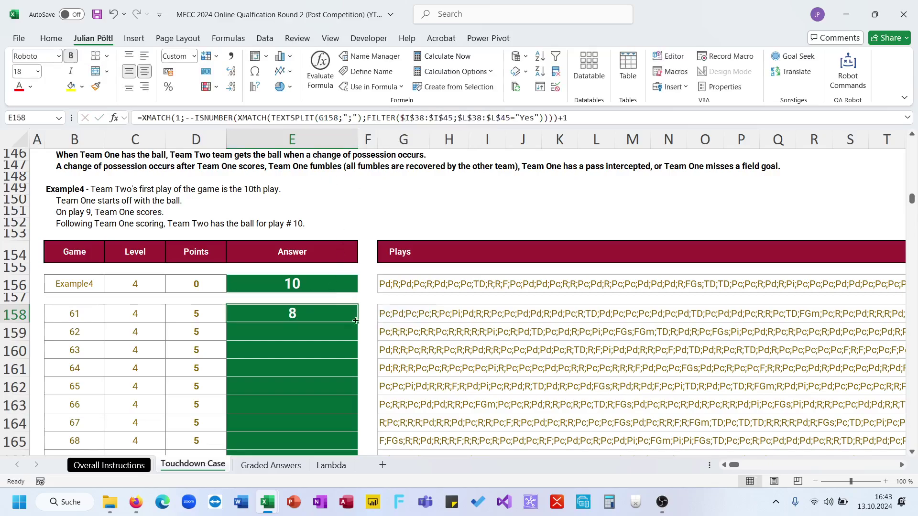
{"action": "double_click", "coordinate": [356, 320]}
{"action": "scroll", "coordinate": [362, 321], "scroll_direction": "down", "scroll_amount": 7}
{"action": "scroll", "coordinate": [360, 323], "scroll_direction": "up", "scroll_amount": 6}
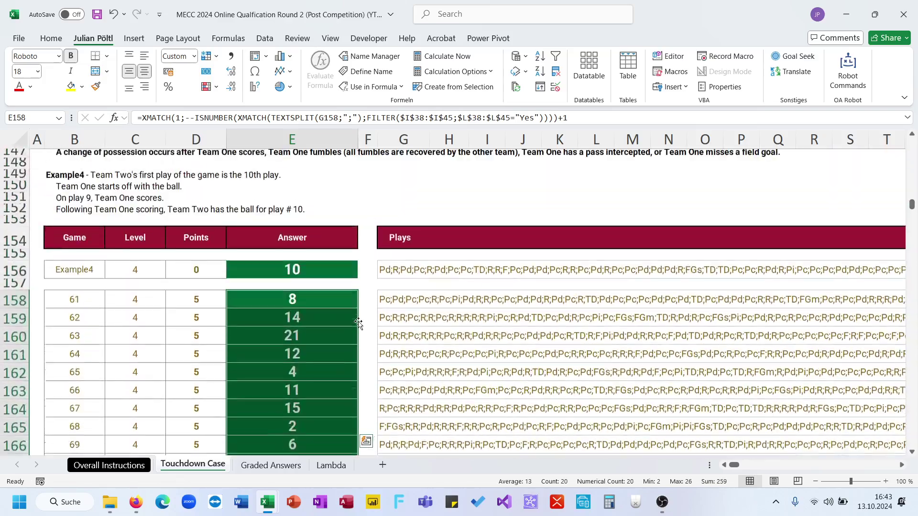
- Read the Level 5 question on consecutive running plays, and start a TEXTSPLIT in G187 with G188 as its text
{"action": "scroll", "coordinate": [358, 323], "scroll_direction": "down", "scroll_amount": 10}
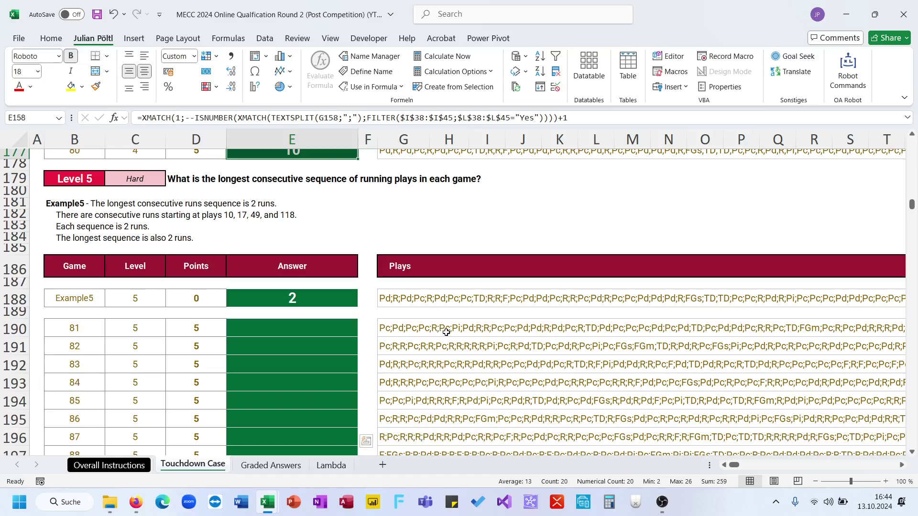
{"action": "scroll", "coordinate": [444, 328], "scroll_direction": "right", "scroll_amount": 2}
{"action": "left_click", "coordinate": [348, 284]}
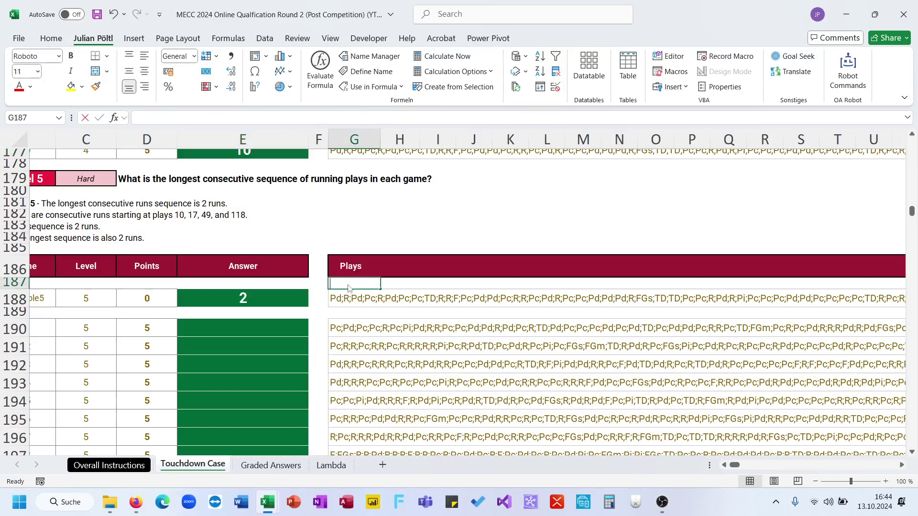
{"action": "type", "text": "=texts"}
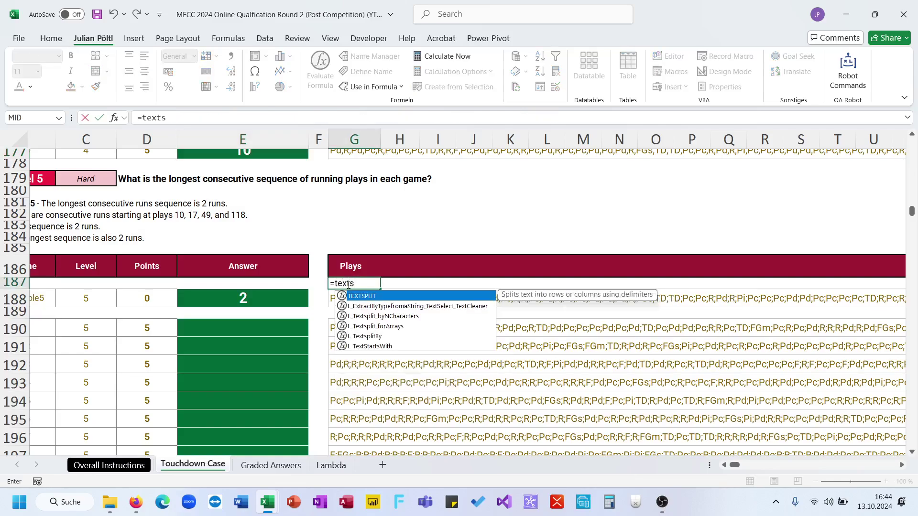
{"action": "key", "text": "Tab"}
{"action": "key", "text": "Down"}
{"action": "key", "text": "ctrl+period"}
{"action": "type", "text": "\""}
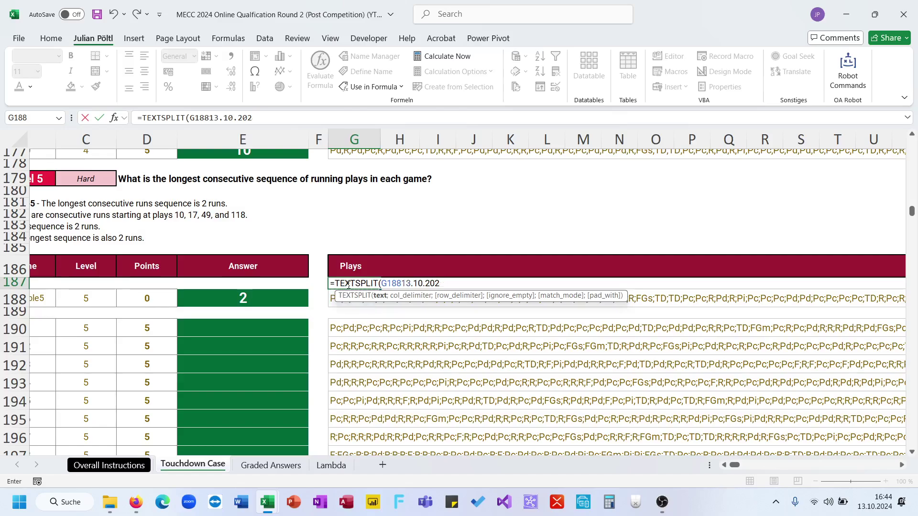
{"action": "key", "text": "BackSpace"}
{"action": "key", "text": "BackSpace"}
{"action": "key", "text": "BackSpace"}
{"action": "key", "text": "BackSpace"}
{"action": "key", "text": "BackSpace"}
{"action": "key", "text": "BackSpace"}
{"action": "key", "text": "BackSpace"}
{"action": "key", "text": "BackSpace"}
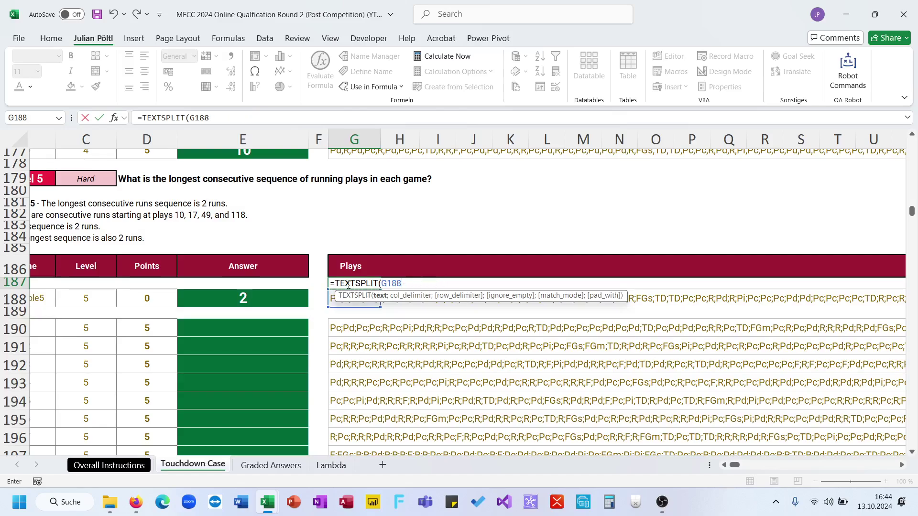
- Complete the TEXTSPLIT in G187 with a semicolon as column delimiter, and examine the consecutive R plays in P187:Q187
{"action": "type", "text": ";\";\")"}
{"action": "key", "text": "ctrl+Return"}
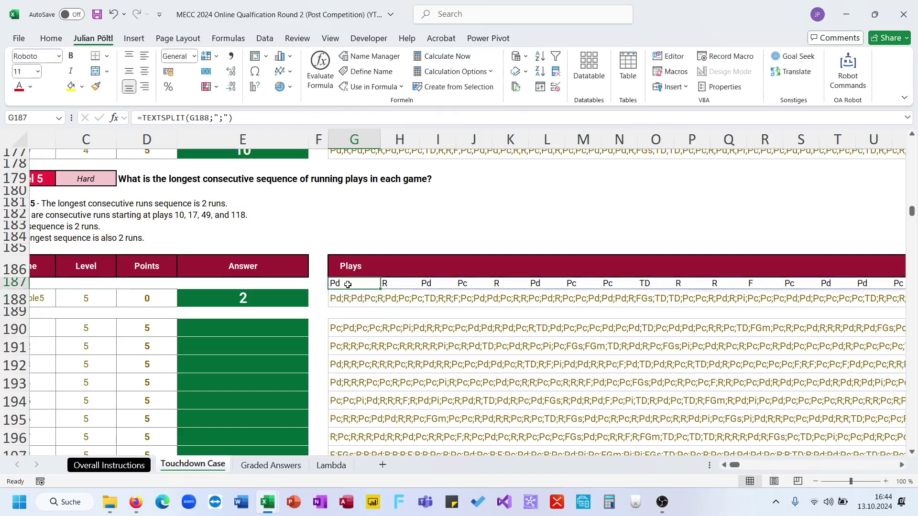
{"action": "scroll", "coordinate": [575, 329], "scroll_direction": "right", "scroll_amount": 1}
{"action": "left_click_drag", "start_coordinate": [696, 283], "coordinate": [673, 284]}
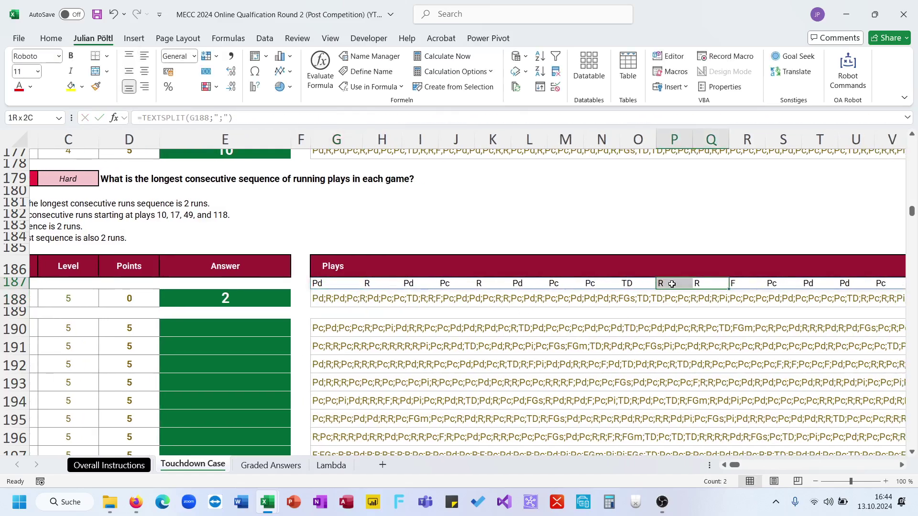
{"action": "scroll", "coordinate": [672, 284], "scroll_direction": "left", "scroll_amount": 2}
- Extend the TEXTSPLIT formula in G187 to test whether each play equals "R"
{"action": "left_click", "coordinate": [404, 282]}
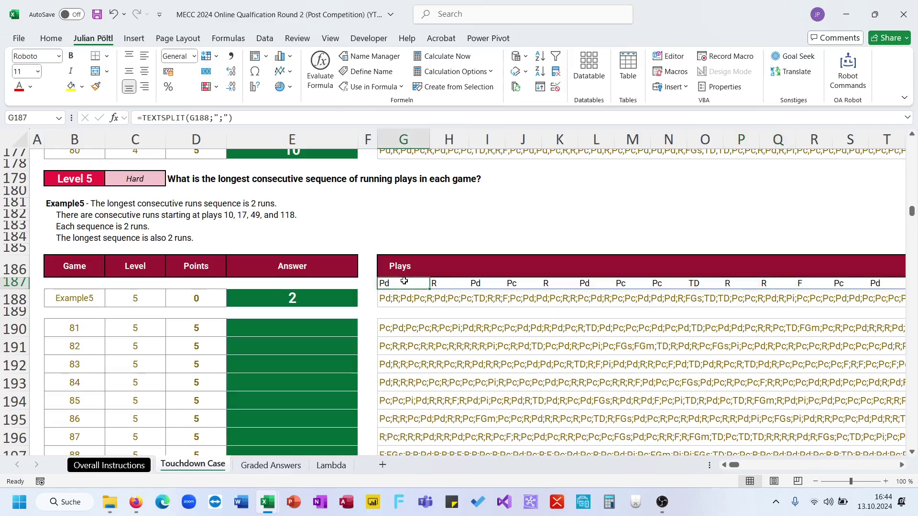
{"action": "left_click", "coordinate": [142, 118]}
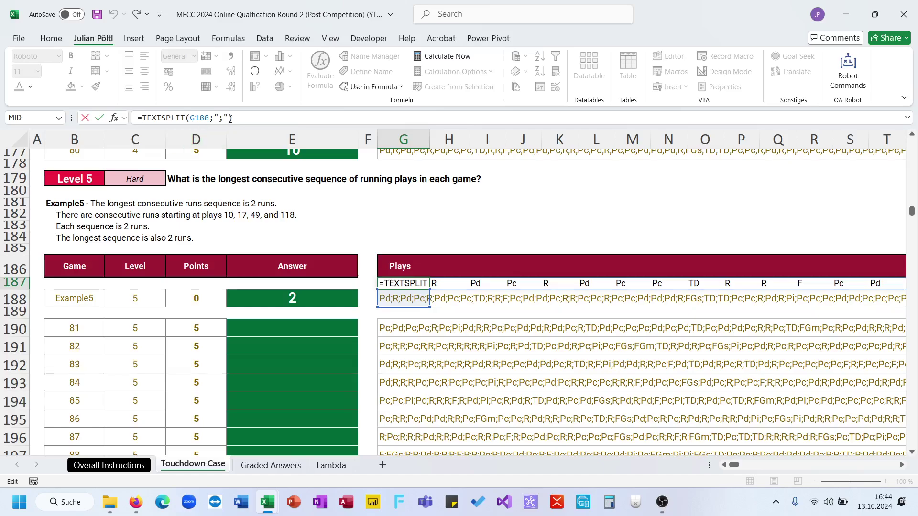
{"action": "left_click", "coordinate": [254, 121]}
{"action": "type", "text": "=R\""}
{"action": "key", "text": "BackSpace"}
{"action": "key", "text": "BackSpace"}
{"action": "type", "text": "\"R\""}
{"action": "key", "text": "Return"}
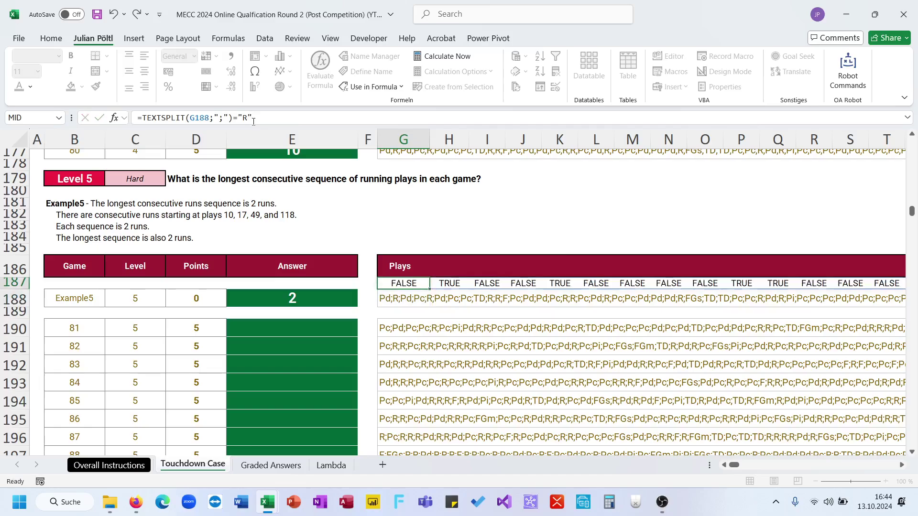
- Wrap the play test in G187 with the opening of a SCAN function around TEXTSPLIT
{"action": "key", "text": "Up"}
{"action": "left_click", "coordinate": [143, 118]}
{"action": "type", "text": "scn"}
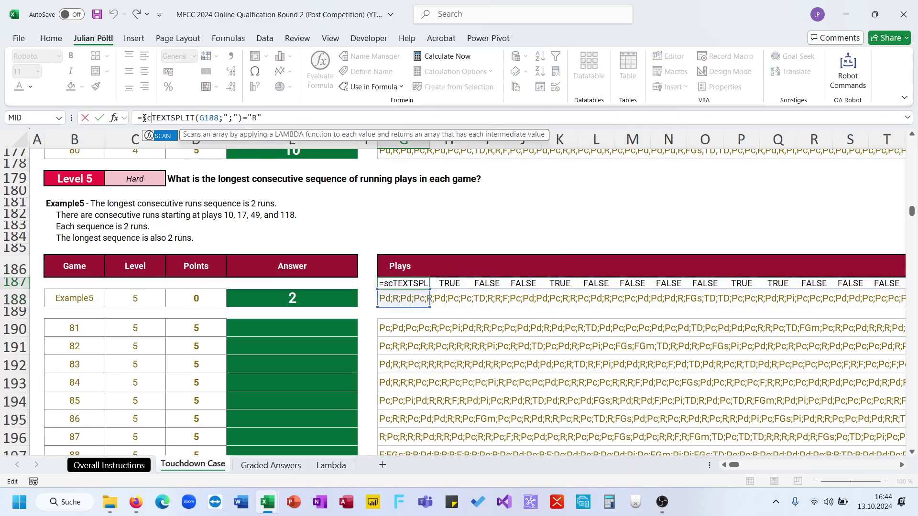
{"action": "key", "text": "Tab"}
{"action": "key", "text": "Left"}
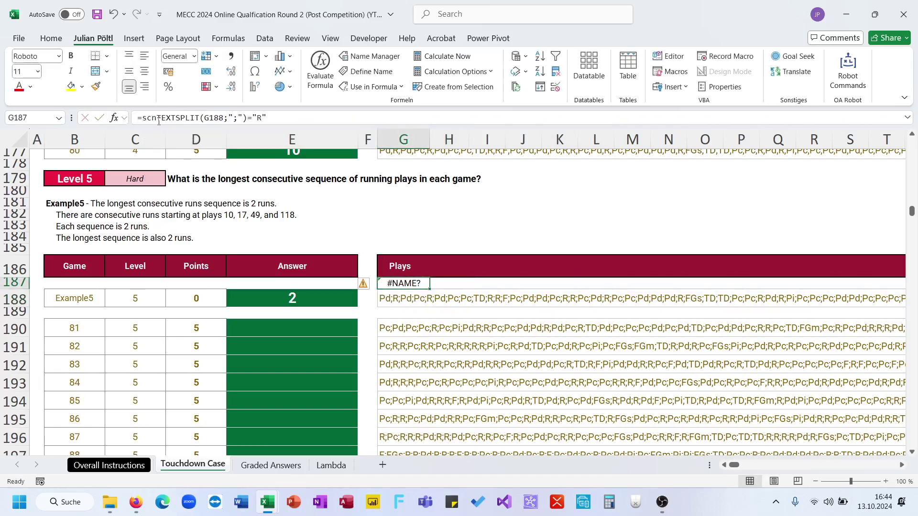
{"action": "left_click", "coordinate": [159, 118]}
{"action": "key", "text": "BackSpace"}
{"action": "type", "text": "an("}
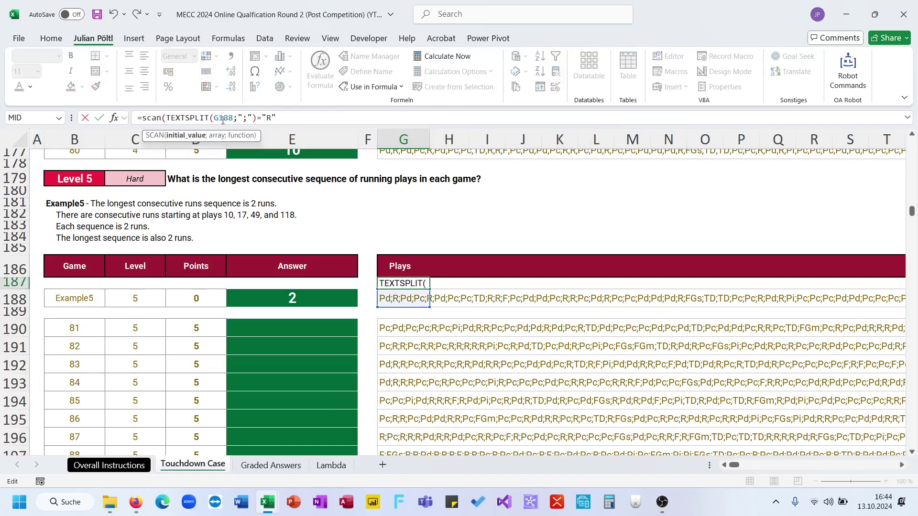
- Add a LAMBDA with parameters A and B to the SCAN in G187, starting an IF test on B
{"action": "left_click", "coordinate": [287, 118]}
{"action": "type", "text": ";LAMBDA(A"}
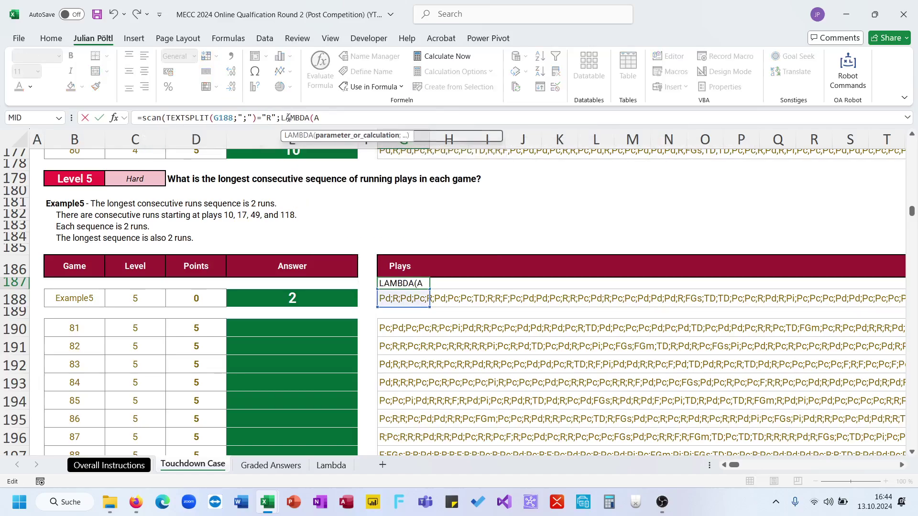
{"action": "type", "text": ";B;if(B"}
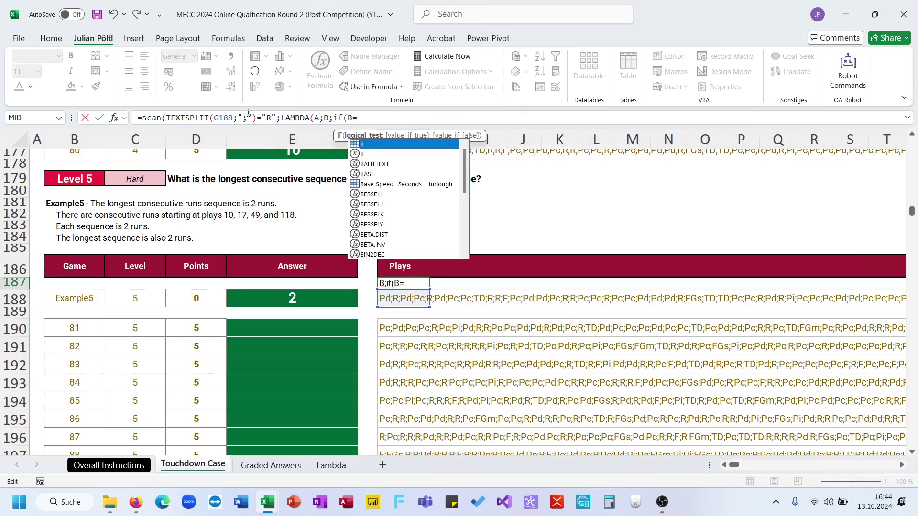
{"action": "type", "text": "="}
- Give the SCAN an initial value of 0 and put a double minus before TEXTSPLIT
{"action": "left_click", "coordinate": [165, 118]}
{"action": "type", "text": "--"}
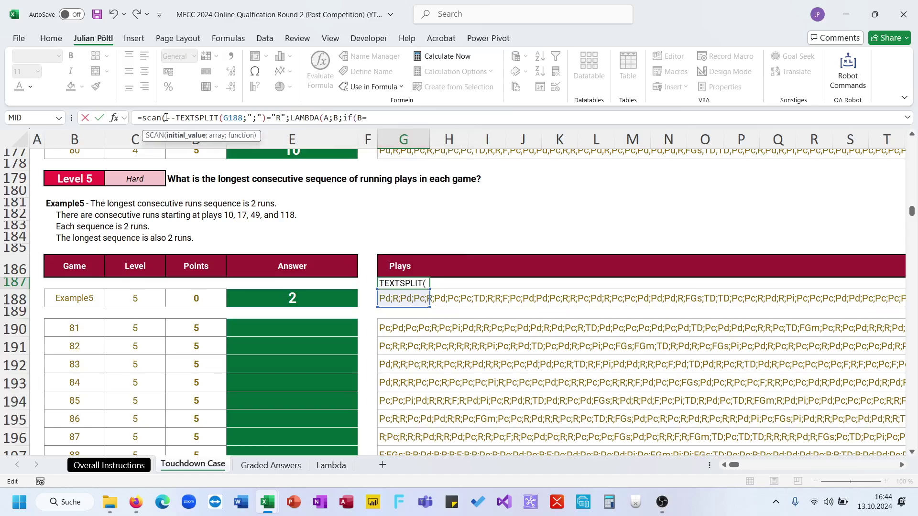
{"action": "type", "text": "0;"}
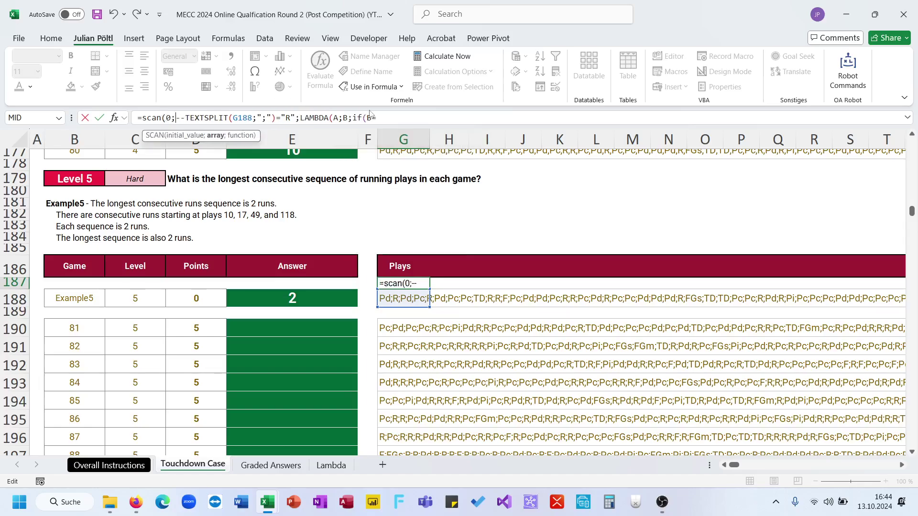
- Complete the LAMBDA in G187 with IF(B=1;A+1;0) and enter the formula
{"action": "left_click", "coordinate": [386, 112]}
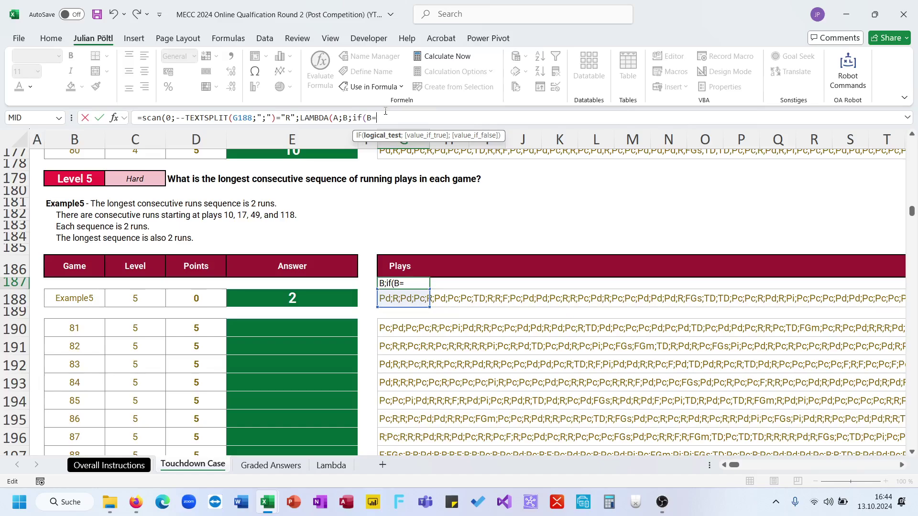
{"action": "type", "text": "1;"}
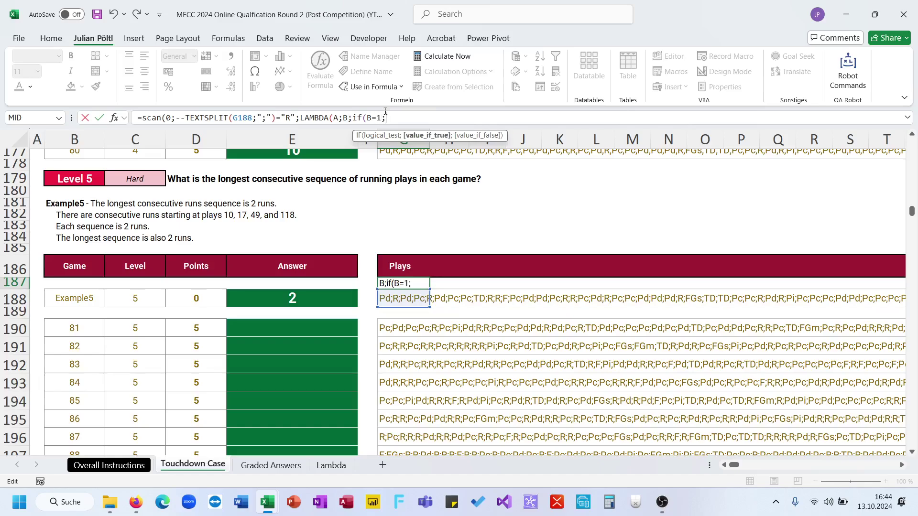
{"action": "type", "text": "A+1;0"}
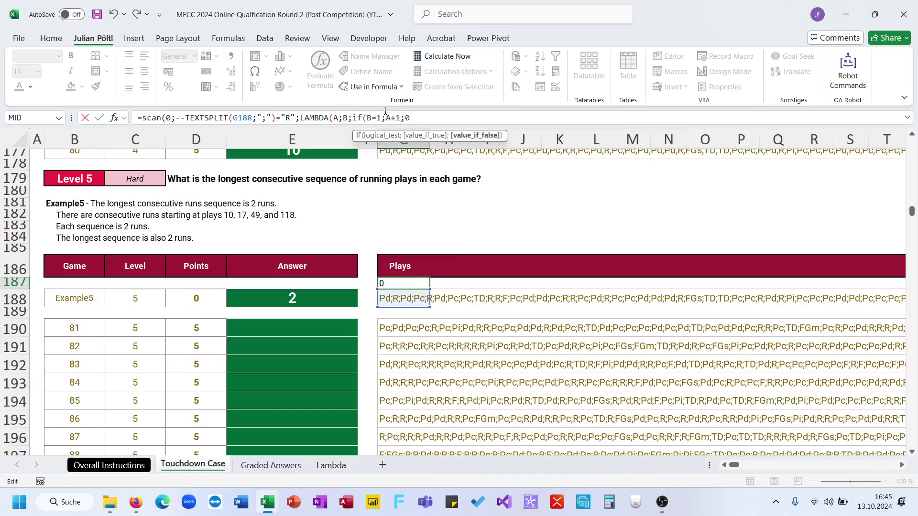
{"action": "type", "text": ")))"}
{"action": "key", "text": "ctrl+Return"}
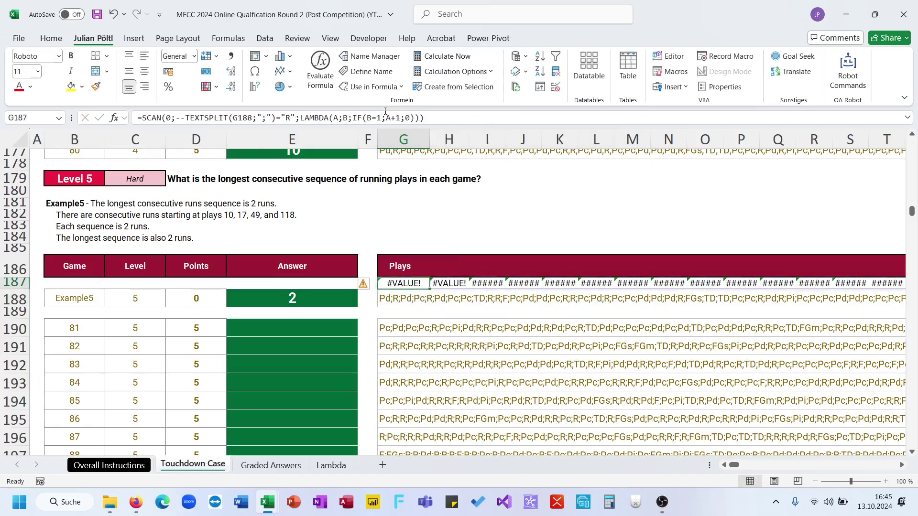
- Enclose the TEXTSPLIT(G188;";")="R" comparison in parentheses after the double minus in G187
{"action": "left_click", "coordinate": [386, 113]}
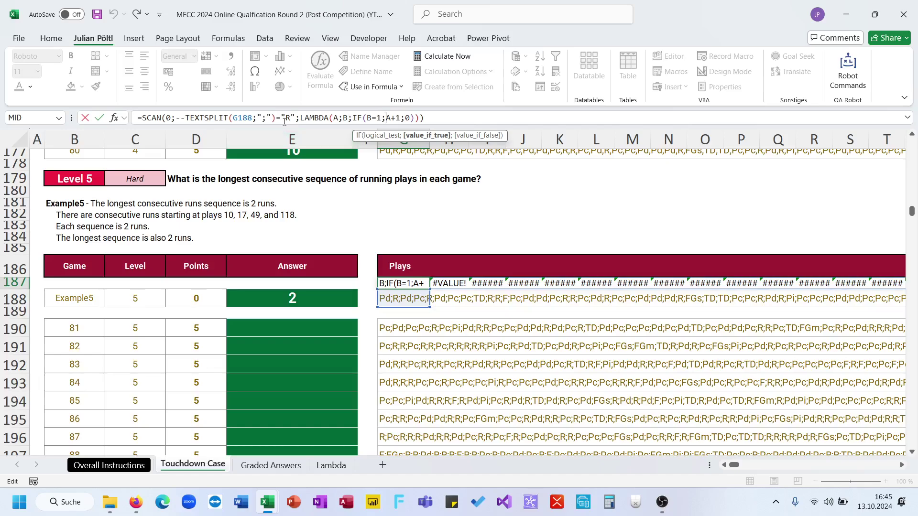
{"action": "left_click", "coordinate": [186, 118]}
{"action": "type", "text": "("}
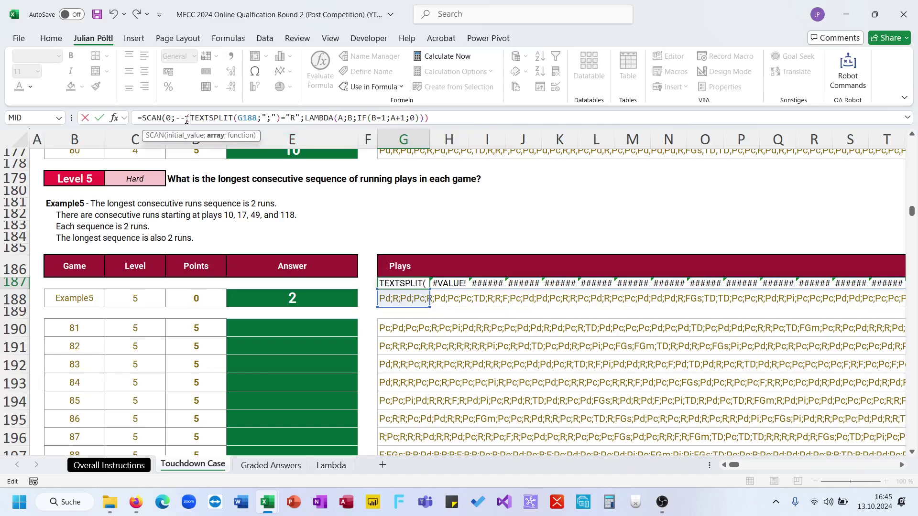
{"action": "left_click", "coordinate": [297, 117]}
{"action": "type", "text": ")"}
{"action": "key", "text": "Return"}
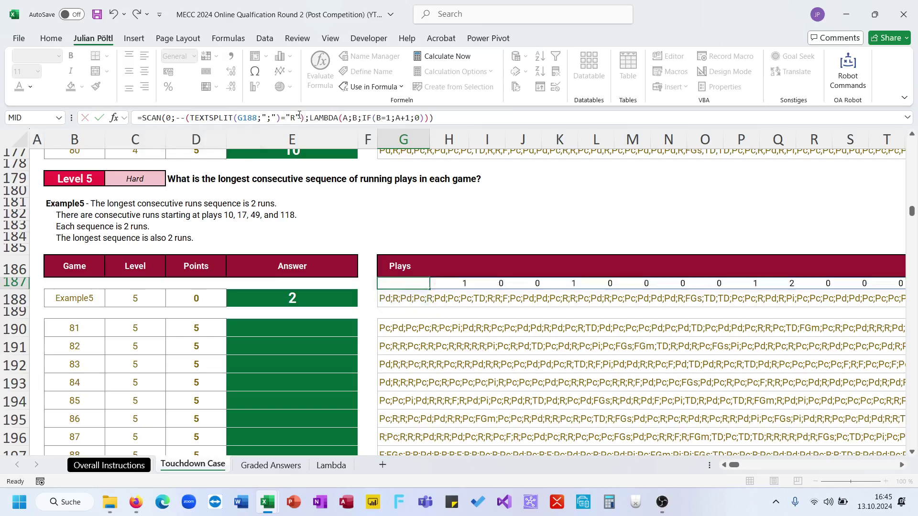
- Check the running counts across row 187, and wrap the SCAN formula in G187 in MAX
{"action": "scroll", "coordinate": [677, 264], "scroll_direction": "right", "scroll_amount": 3}
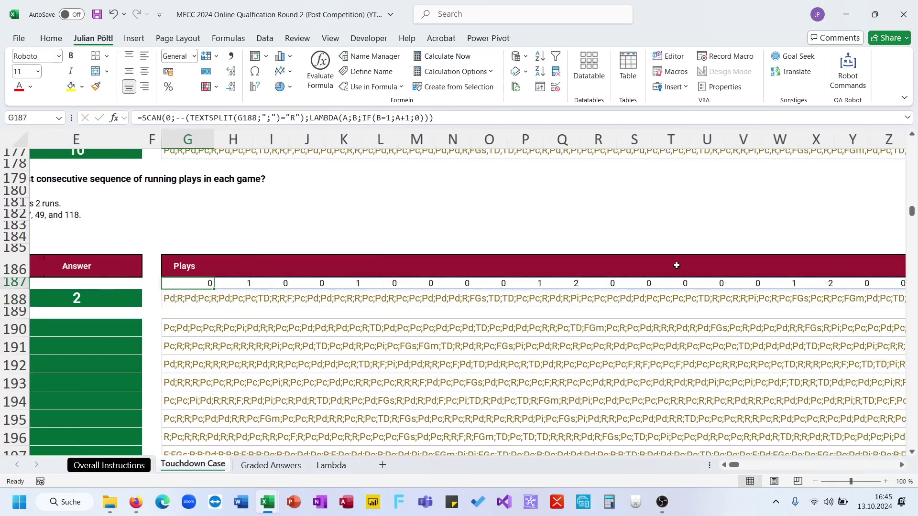
{"action": "scroll", "coordinate": [676, 265], "scroll_direction": "left", "scroll_amount": 3}
{"action": "left_click", "coordinate": [142, 118]}
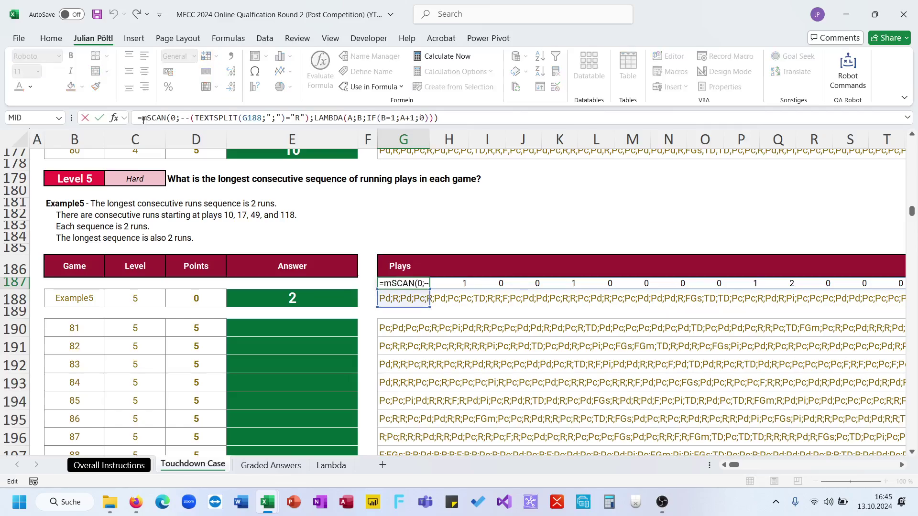
{"action": "type", "text": "max("}
{"action": "key", "text": "End"}
{"action": "type", "text": ")"}
{"action": "key", "text": "Return"}
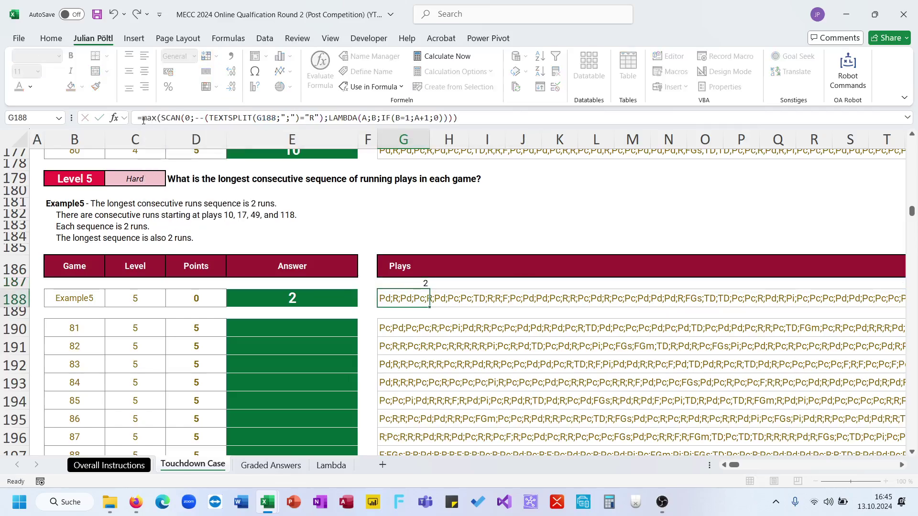
- Move the MAX formula text from G187 into E188 as the Example5 answer
{"action": "key", "text": "Up"}
{"action": "double_click", "coordinate": [143, 118]}
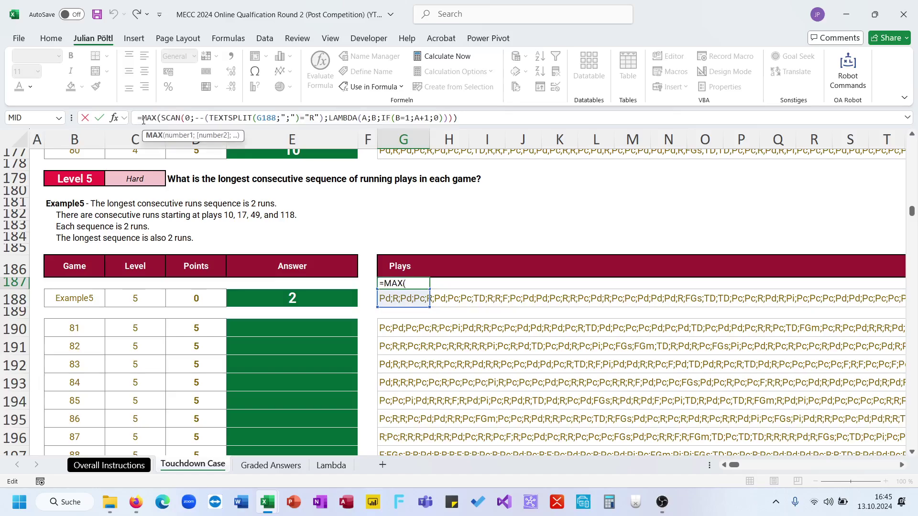
{"action": "key", "text": "ctrl+a"}
{"action": "key", "text": "BackSpace"}
{"action": "left_click", "coordinate": [273, 290]}
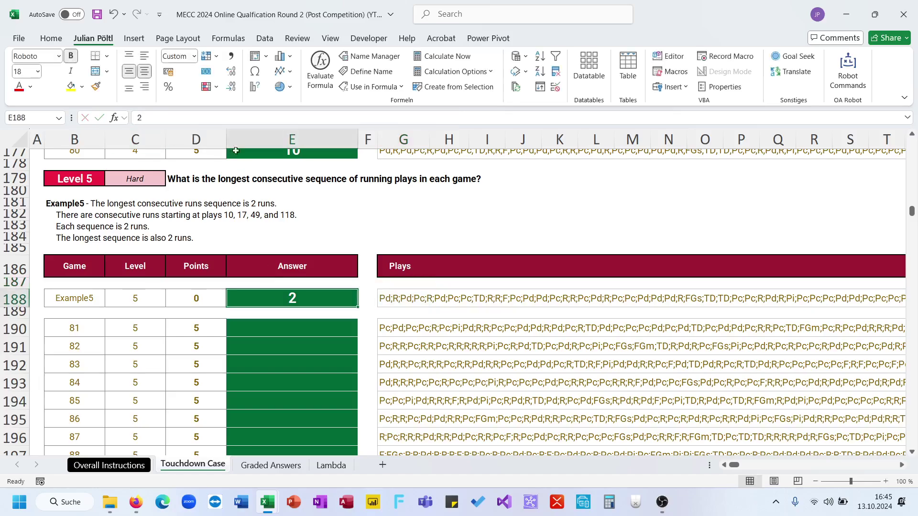
{"action": "double_click", "coordinate": [273, 290]}
{"action": "key", "text": "Return"}
{"action": "key", "text": "Up"}
- Copy the Example5 formula into E190 for game 81 and fill it down through the remaining Level 5 games
{"action": "key", "text": "ctrl+c"}
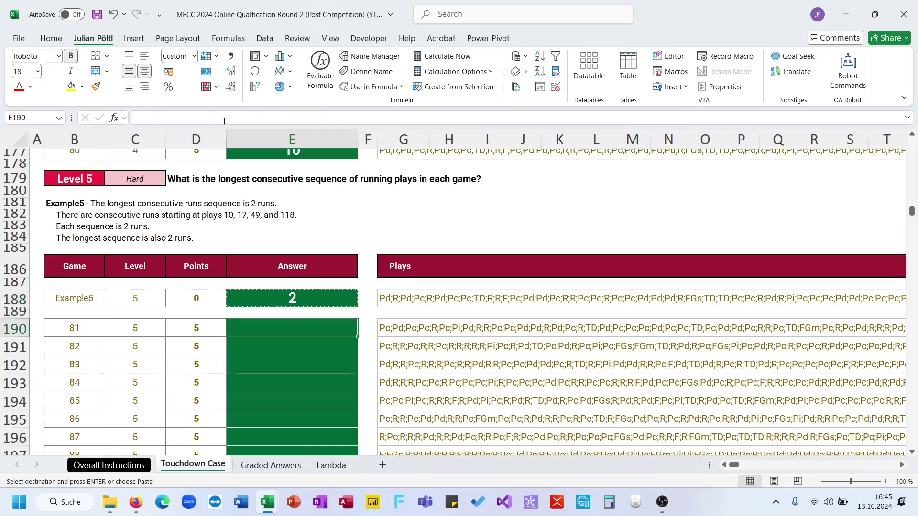
{"action": "key", "text": "Down"}
{"action": "key", "text": "Down"}
{"action": "key", "text": "ctrl+v"}
{"action": "double_click", "coordinate": [359, 337]}
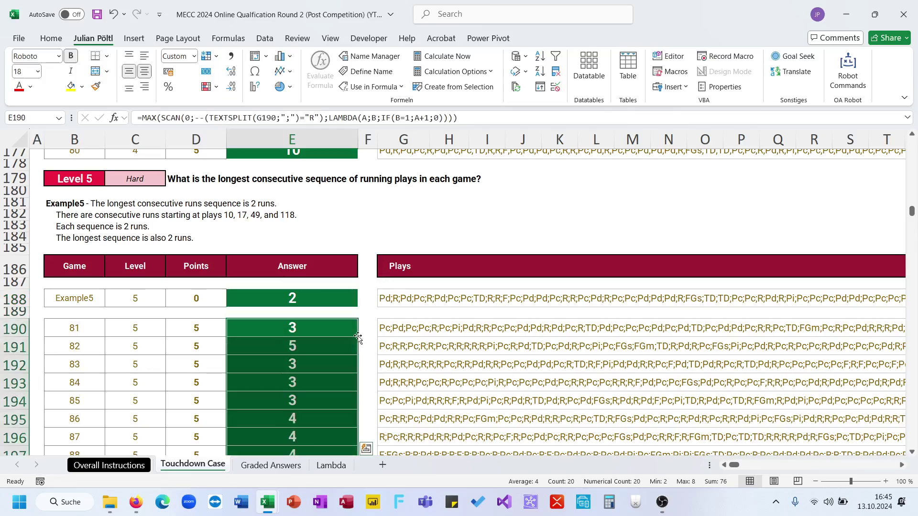
- Read the Level 6 question on when the Xth possession begins, and copy the Level 4 formula cell E177
{"action": "scroll", "coordinate": [358, 338], "scroll_direction": "down", "scroll_amount": 10}
{"action": "scroll", "coordinate": [358, 338], "scroll_direction": "down", "scroll_amount": 20}
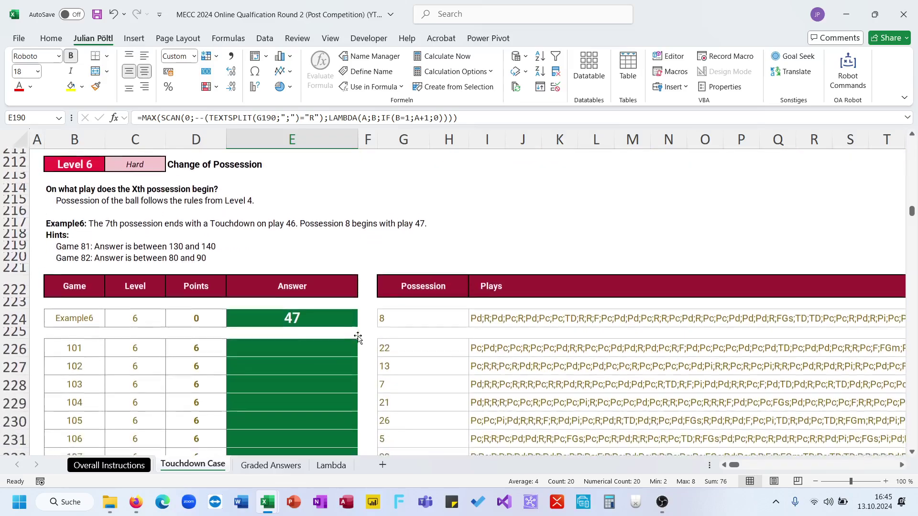
{"action": "scroll", "coordinate": [358, 338], "scroll_direction": "up", "scroll_amount": 20}
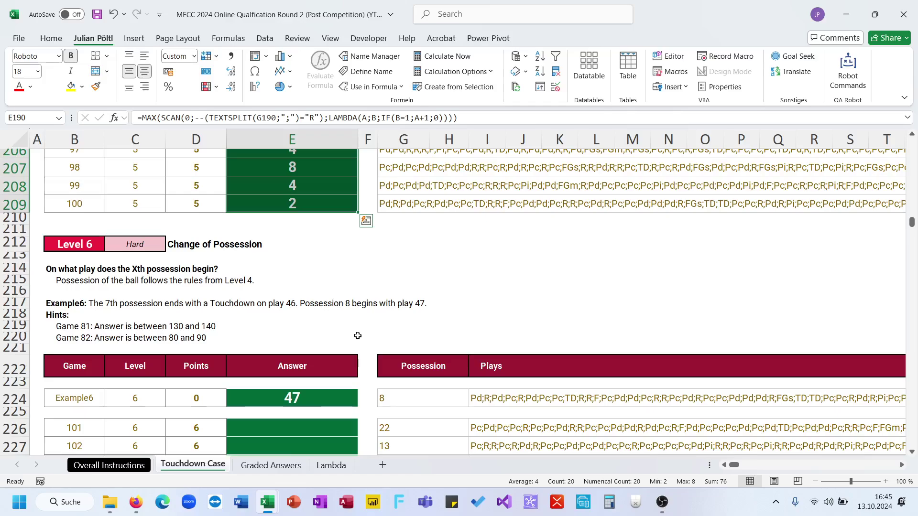
{"action": "scroll", "coordinate": [358, 336], "scroll_direction": "up", "scroll_amount": 12}
{"action": "left_click", "coordinate": [334, 304]}
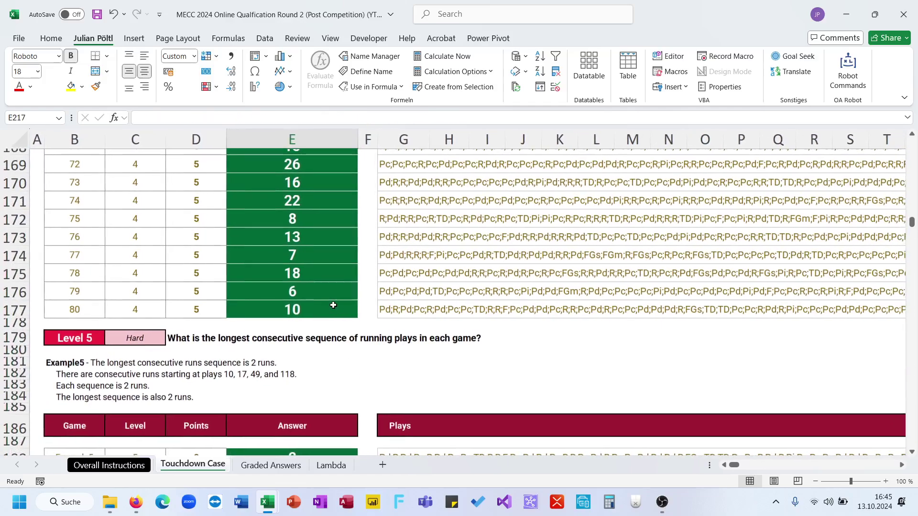
{"action": "left_click", "coordinate": [314, 276]}
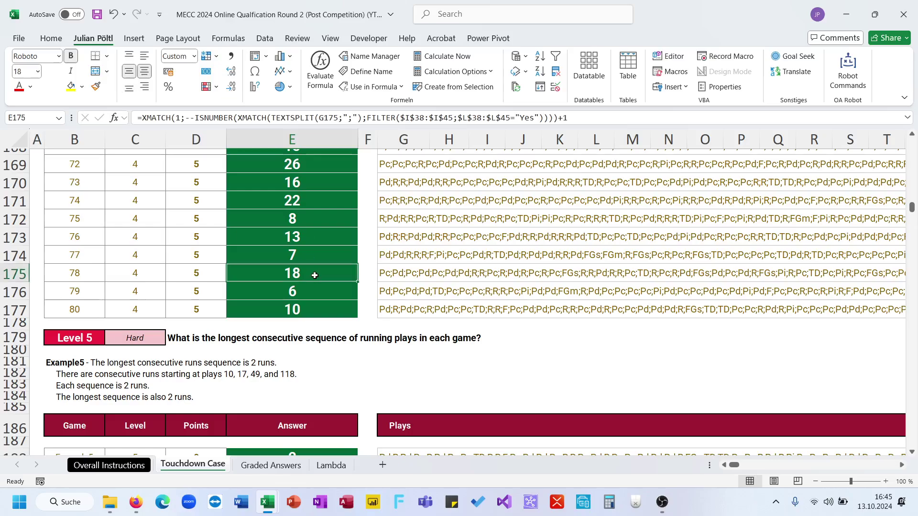
{"action": "left_click", "coordinate": [266, 126]}
{"action": "key", "text": "ctrl+a"}
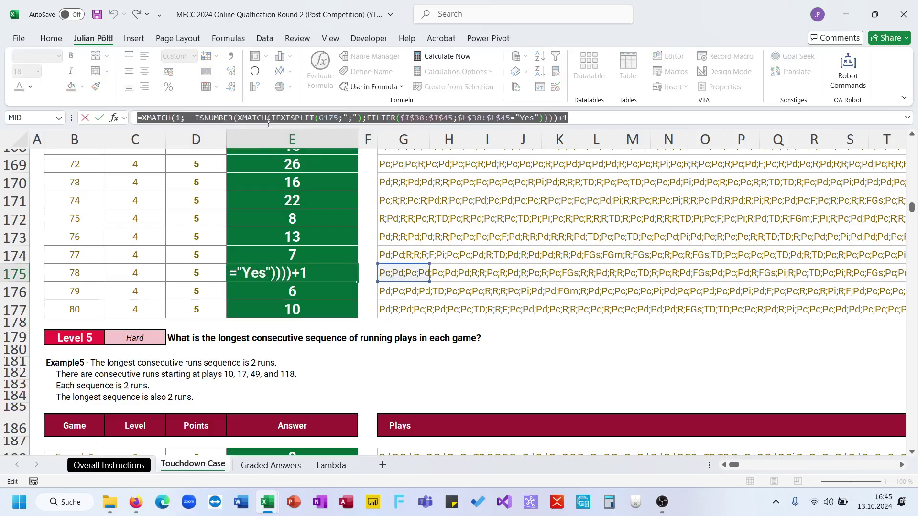
{"action": "left_click", "coordinate": [307, 310]}
{"action": "key", "text": "Escape"}
{"action": "left_click", "coordinate": [308, 310]}
{"action": "key", "text": "ctrl+c"}
{"action": "scroll", "coordinate": [308, 310], "scroll_direction": "down", "scroll_amount": 12}
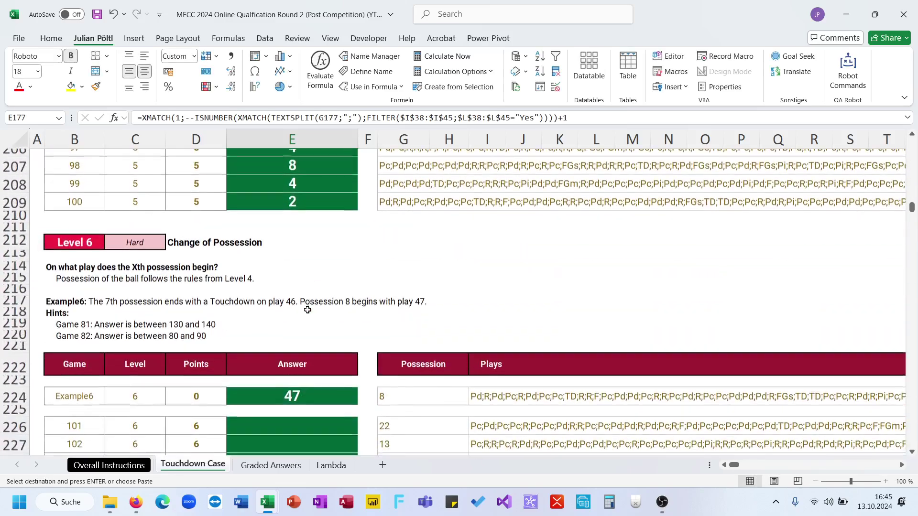
- Paste the Level 4 formula into E226 for game 101 and point its TEXTSPLIT at the plays in I226
{"action": "scroll", "coordinate": [308, 310], "scroll_direction": "down", "scroll_amount": 3}
{"action": "left_click", "coordinate": [303, 299]}
{"action": "key", "text": "ctrl+v"}
{"action": "left_click", "coordinate": [276, 117]}
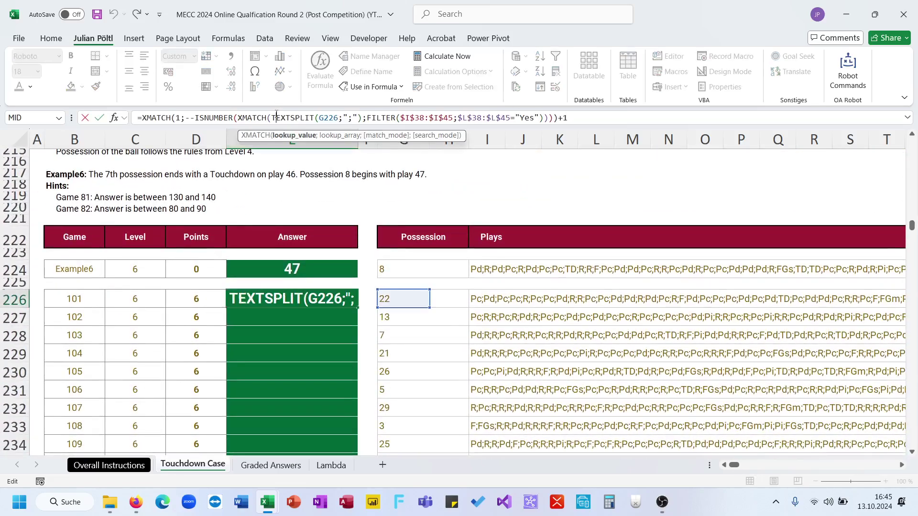
{"action": "left_click", "coordinate": [481, 300]}
{"action": "key", "text": "Return"}
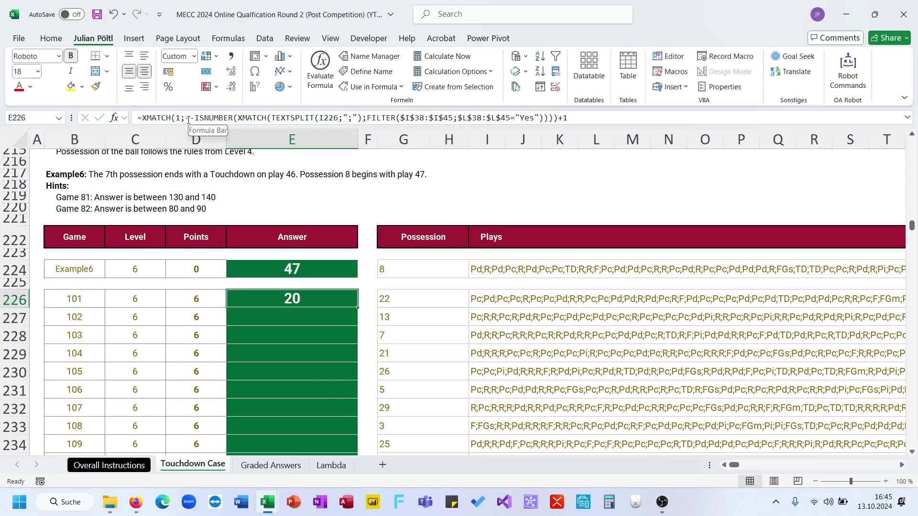
- Strip the outer XMATCH(1; and the final +1 from the E226 formula, leaving the --ISNUMBER array
{"action": "left_click_drag", "start_coordinate": [186, 117], "coordinate": [142, 118]}
{"action": "key", "text": "BackSpace"}
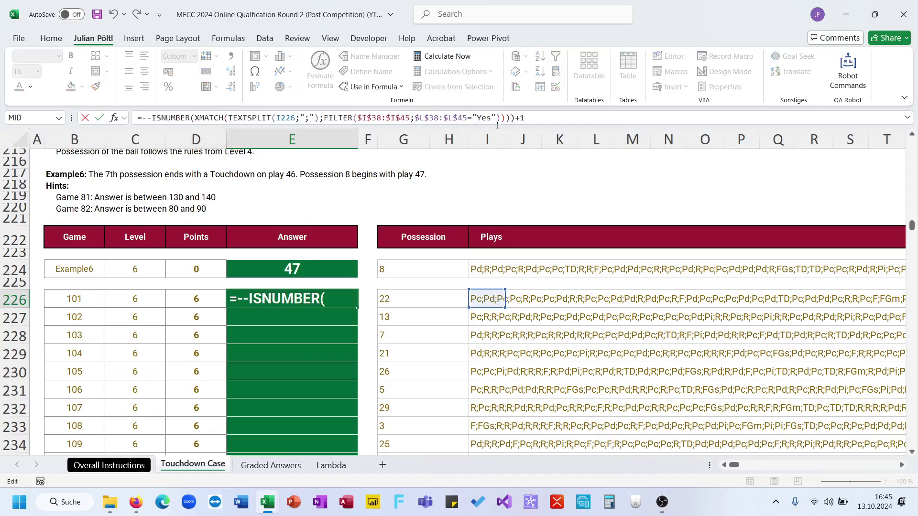
{"action": "left_click", "coordinate": [531, 118]}
{"action": "key", "text": "BackSpace"}
{"action": "key", "text": "BackSpace"}
{"action": "key", "text": "ctrl+Return"}
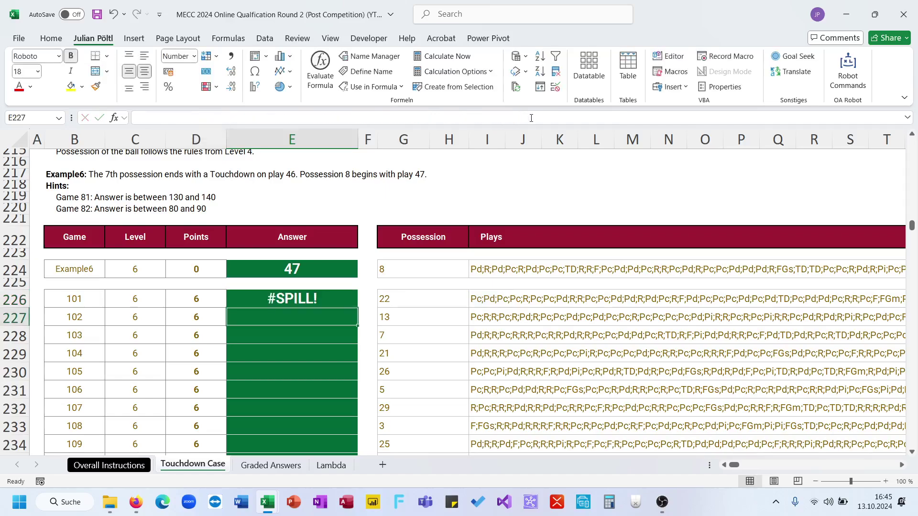
{"action": "left_click_drag", "start_coordinate": [343, 287], "coordinate": [344, 289]}
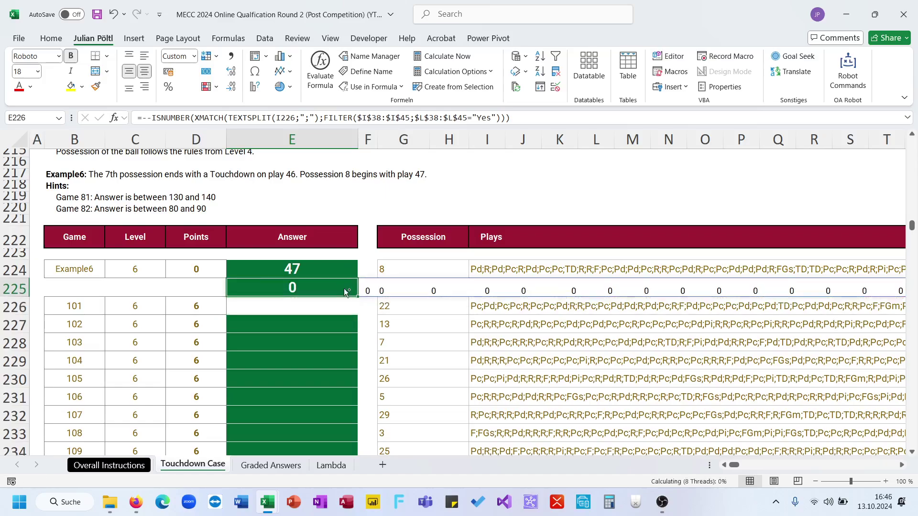
{"action": "key", "text": "ctrl+z"}
{"action": "left_click", "coordinate": [276, 122]}
{"action": "key", "text": "ctrl+a"}
{"action": "key", "text": "ctrl+x"}
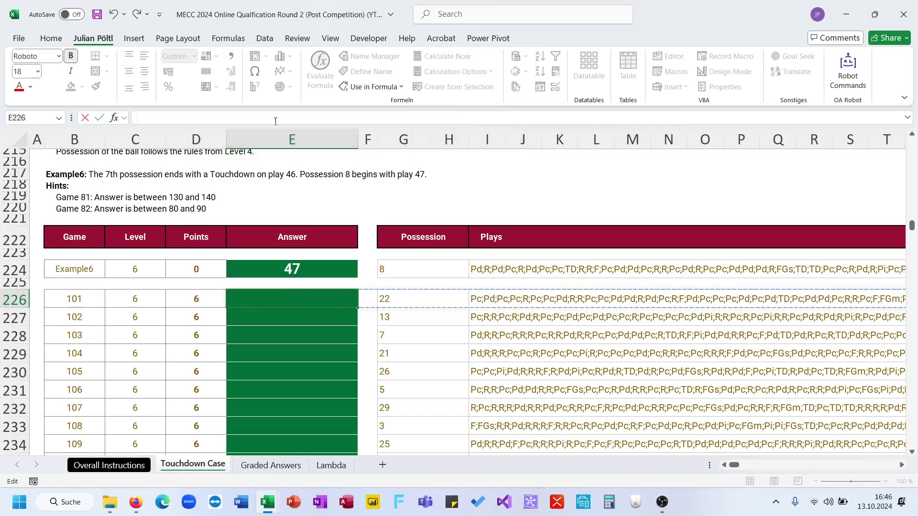
{"action": "key", "text": "Escape"}
- Copy the --ISNUMBER formula text from E226 into E225, keeping its I226 reference
{"action": "left_click", "coordinate": [276, 121]}
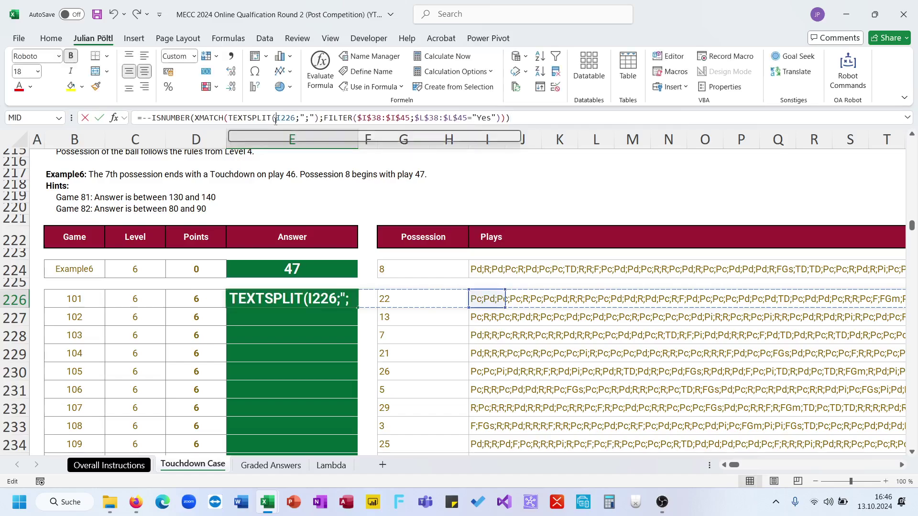
{"action": "key", "text": "ctrl+a"}
{"action": "key", "text": "Return"}
{"action": "key", "text": "Up"}
{"action": "key", "text": "Up"}
{"action": "left_click", "coordinate": [275, 122]}
{"action": "key", "text": "ctrl+v"}
{"action": "key", "text": "Return"}
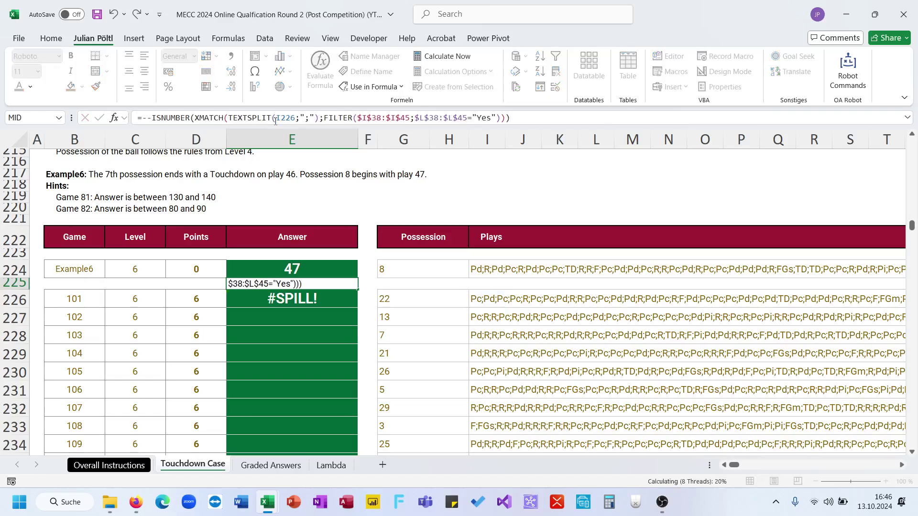
- Wrap the --ISNUMBER array in E225 in SCAN with an initial value of 1 and SUM as its function
{"action": "key", "text": "Up"}
{"action": "scroll", "coordinate": [271, 166], "scroll_direction": "right", "scroll_amount": 3}
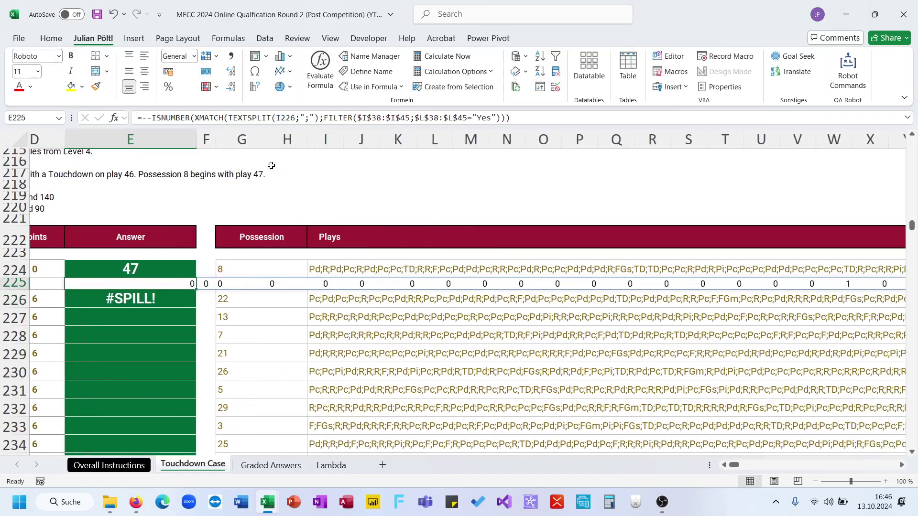
{"action": "scroll", "coordinate": [270, 166], "scroll_direction": "left", "scroll_amount": 3}
{"action": "left_click", "coordinate": [140, 118]}
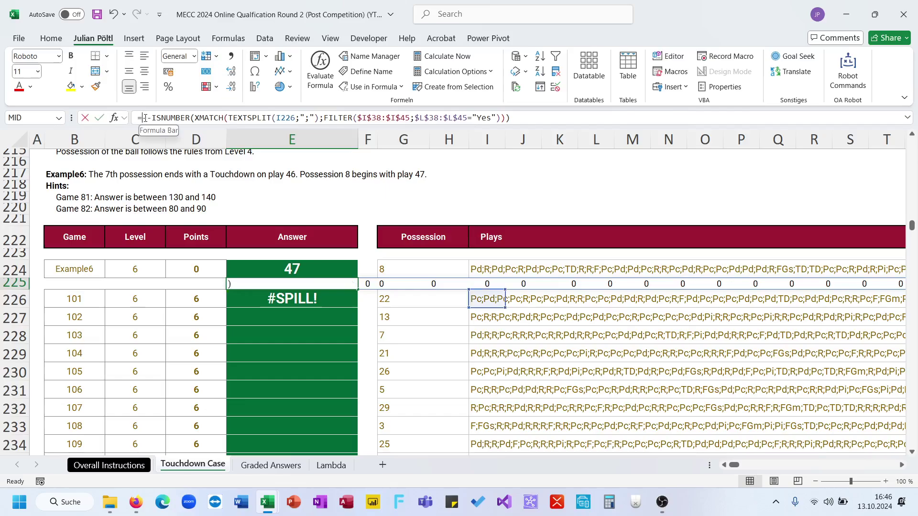
{"action": "type", "text": "scan(;"}
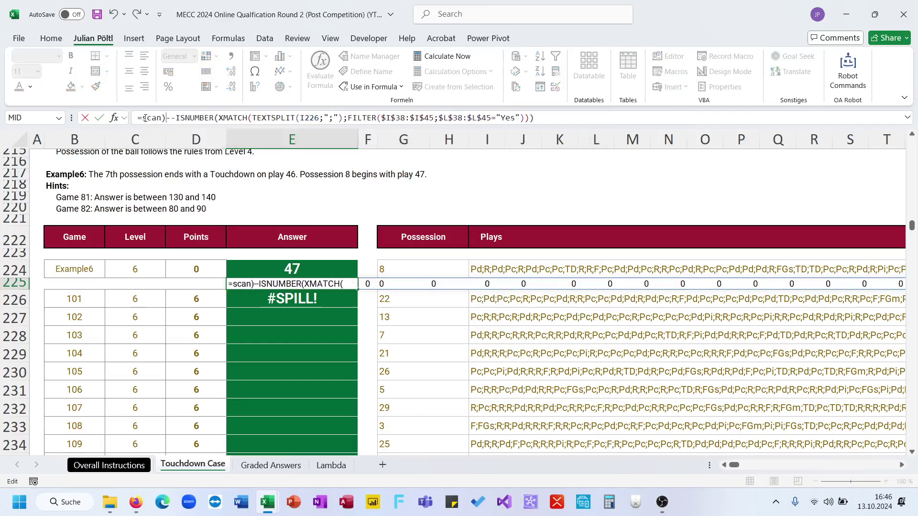
{"action": "key", "text": "Left"}
{"action": "type", "text": "0"}
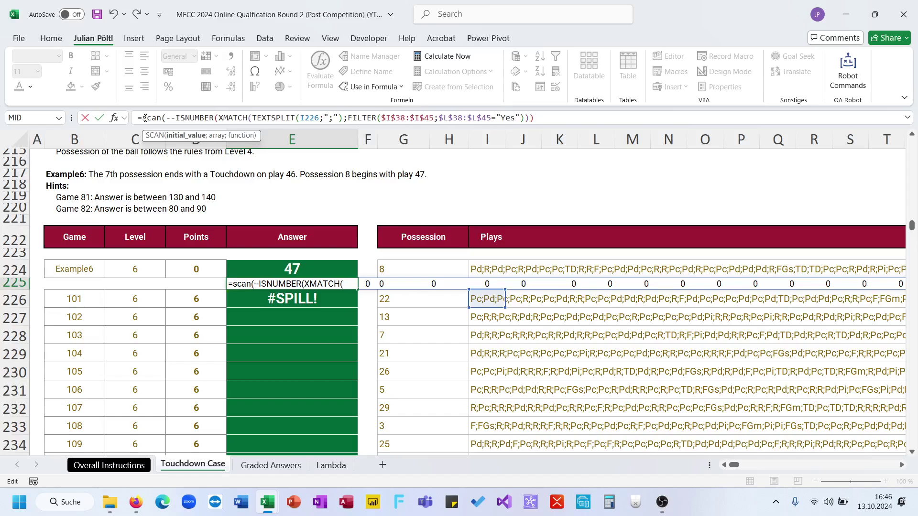
{"action": "key", "text": "Right"}
{"action": "key", "text": "Left"}
{"action": "key", "text": "BackSpace"}
{"action": "type", "text": "1"}
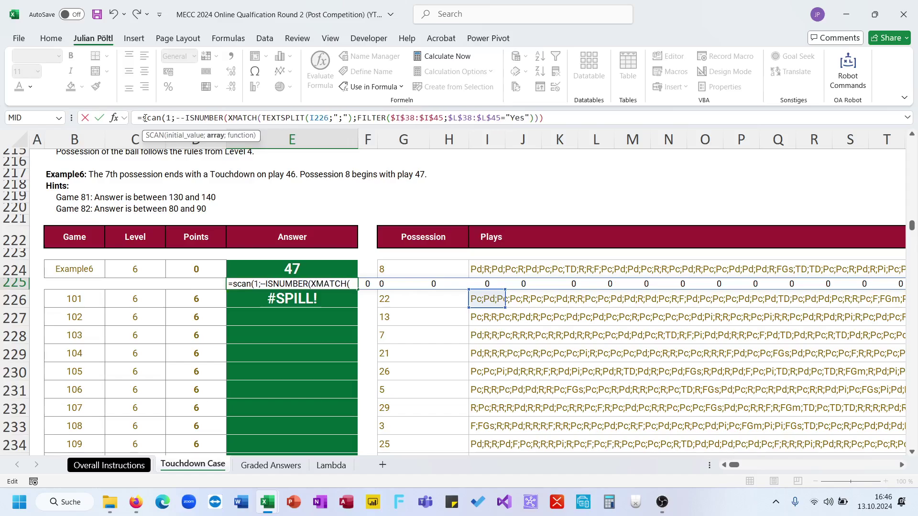
{"action": "key", "text": "End"}
{"action": "type", "text": ";"}
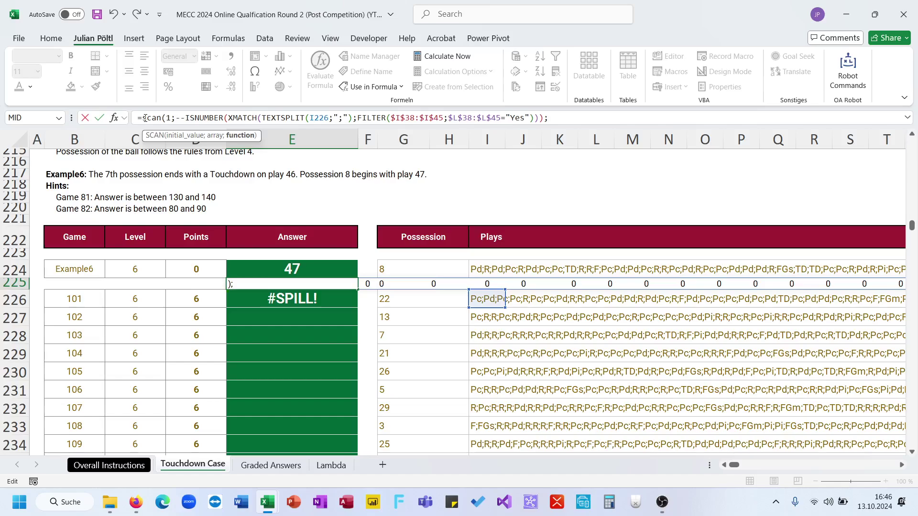
{"action": "type", "text": "SUM)"}
{"action": "key", "text": "Return"}
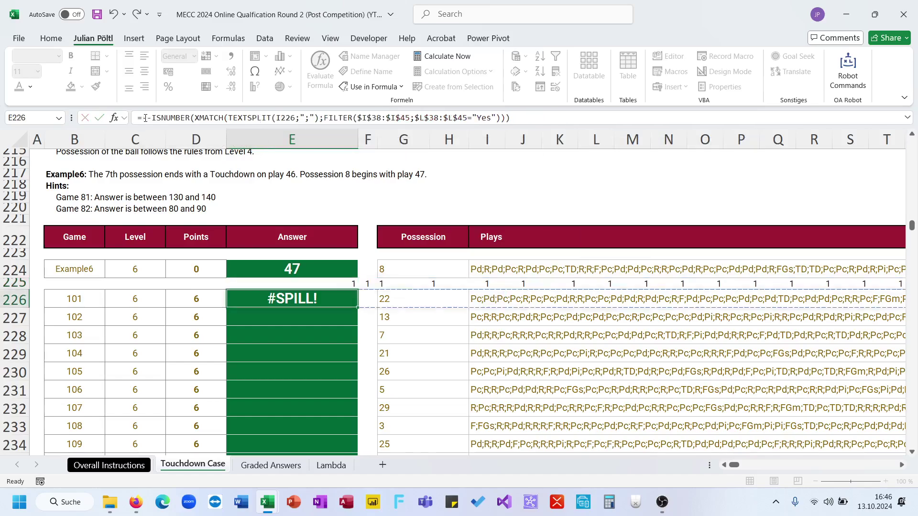
- Wrap the SCAN formula in E225 in an XMATCH that looks up the possession number in G226
{"action": "left_click", "coordinate": [145, 121]}
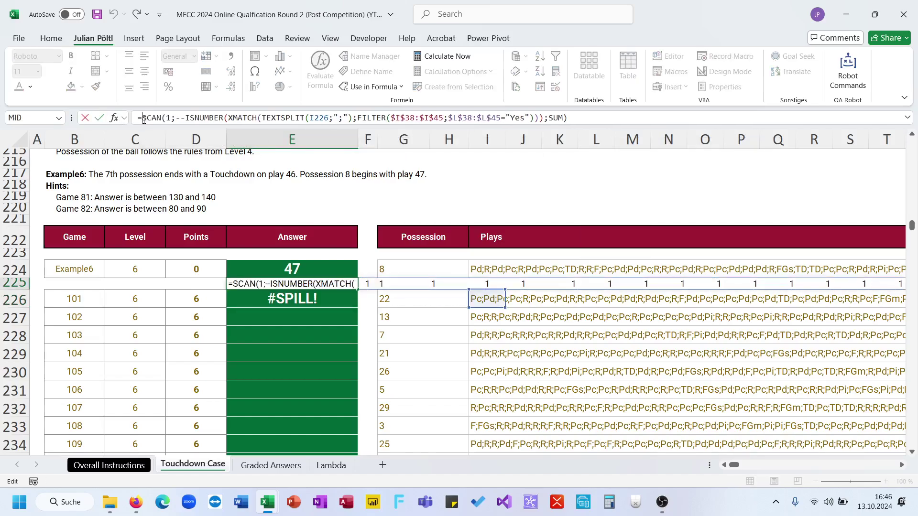
{"action": "type", "text": "XMATCH("}
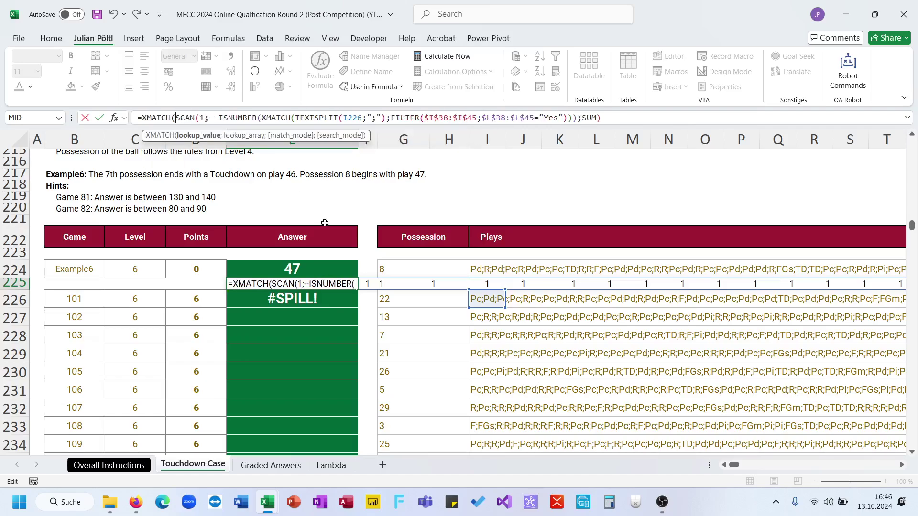
{"action": "left_click", "coordinate": [394, 300]}
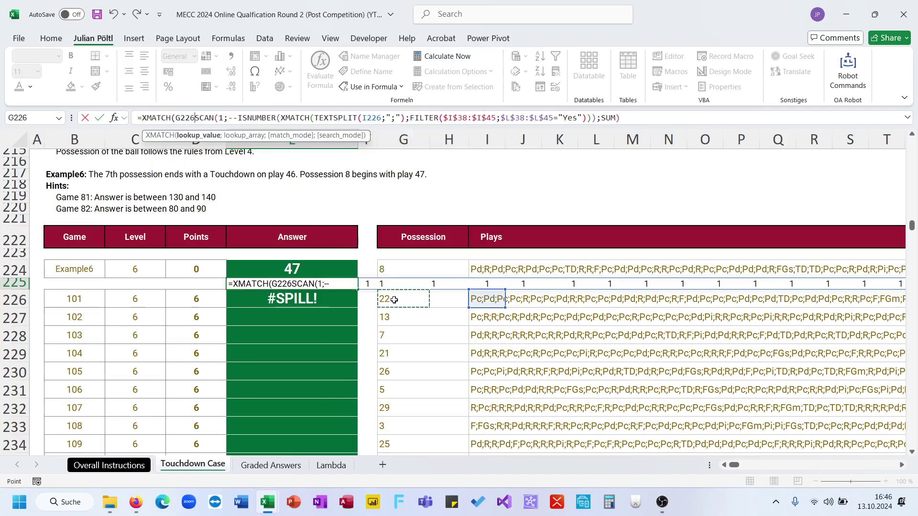
{"action": "type", "text": ";"}
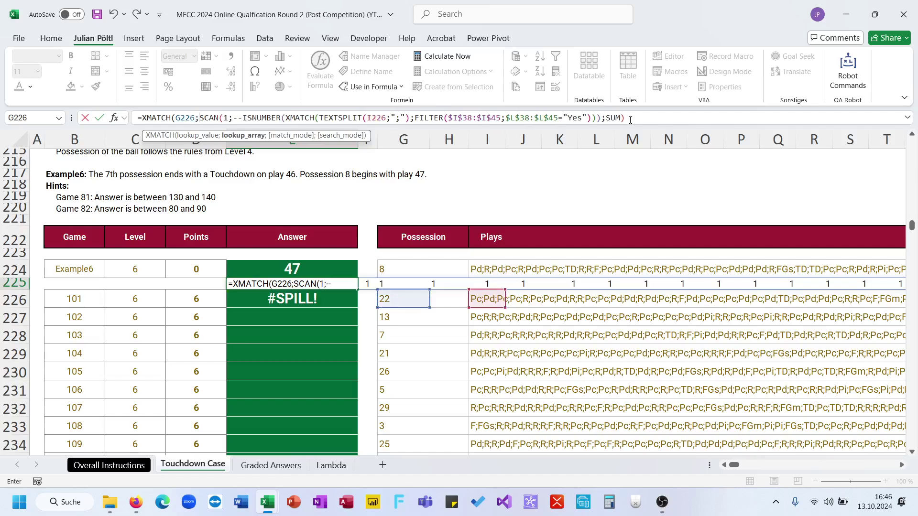
{"action": "left_click", "coordinate": [630, 119]}
{"action": "type", "text": "="}
{"action": "type", "text": ")"}
{"action": "key", "text": "ctrl+Return"}
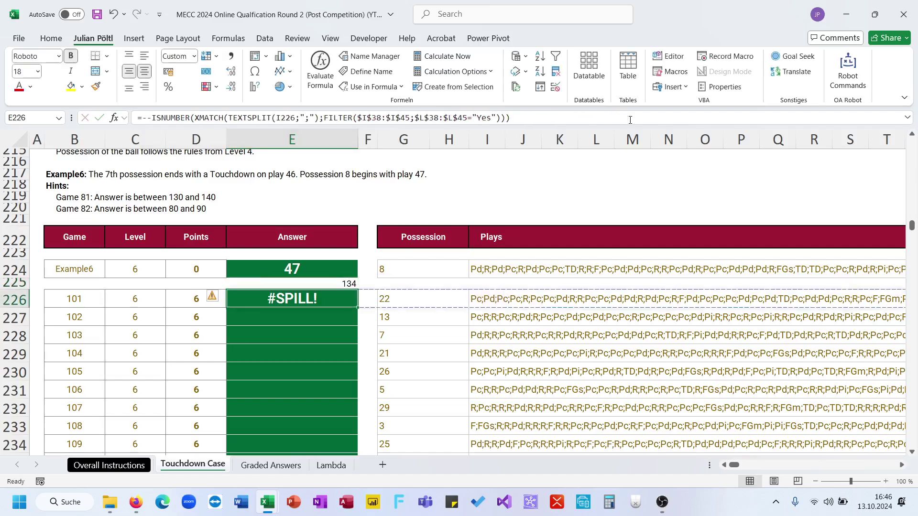
- Move the XMATCH formula out of E225 and into the Example6 answer cell E224, replacing the answer there
{"action": "left_click", "coordinate": [630, 120]}
{"action": "key", "text": "ctrl+a"}
{"action": "key", "text": "ctrl+x"}
{"action": "key", "text": "Return"}
{"action": "key", "text": "Up"}
{"action": "key", "text": "Up"}
{"action": "key", "text": "F2"}
{"action": "key", "text": "BackSpace"}
{"action": "key", "text": "BackSpace"}
{"action": "key", "text": "ctrl+v"}
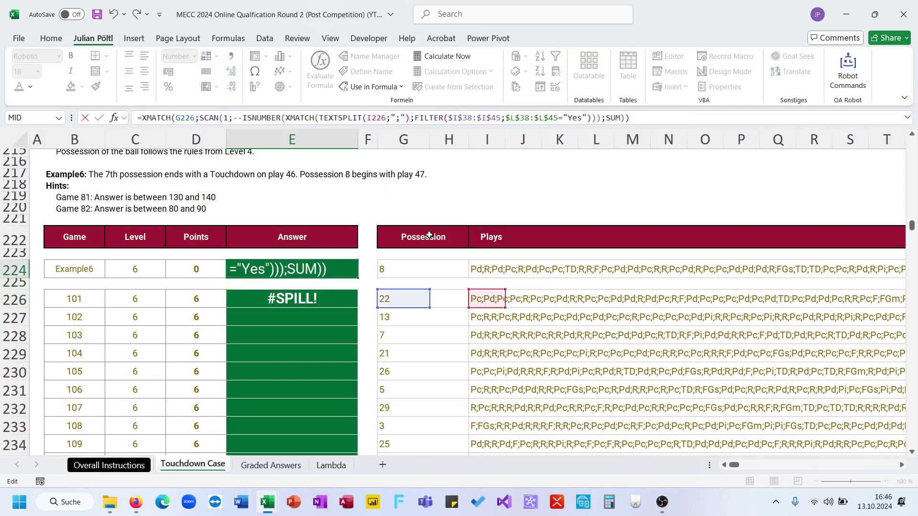
- Point the E224 formula at possession G224 and plays I224, and append +1 to it
{"action": "left_click_drag", "start_coordinate": [414, 278], "coordinate": [411, 269]}
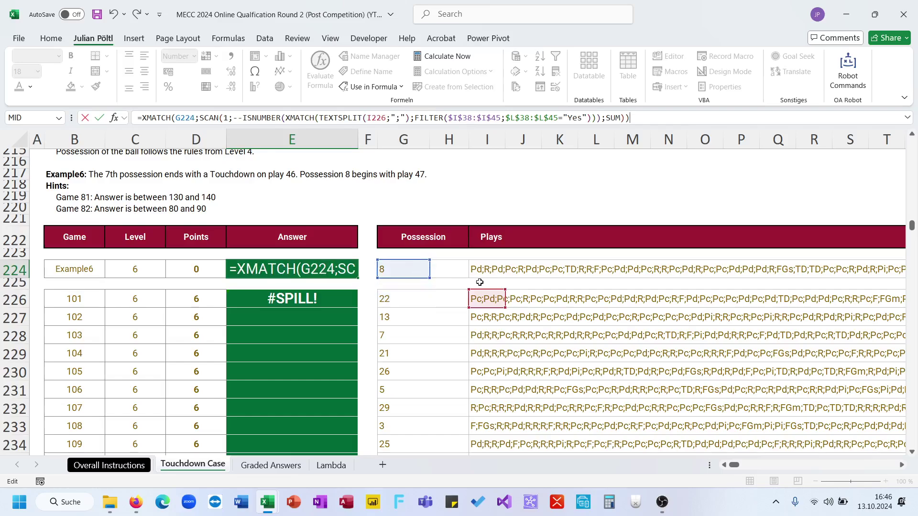
{"action": "left_click_drag", "start_coordinate": [517, 294], "coordinate": [496, 270]}
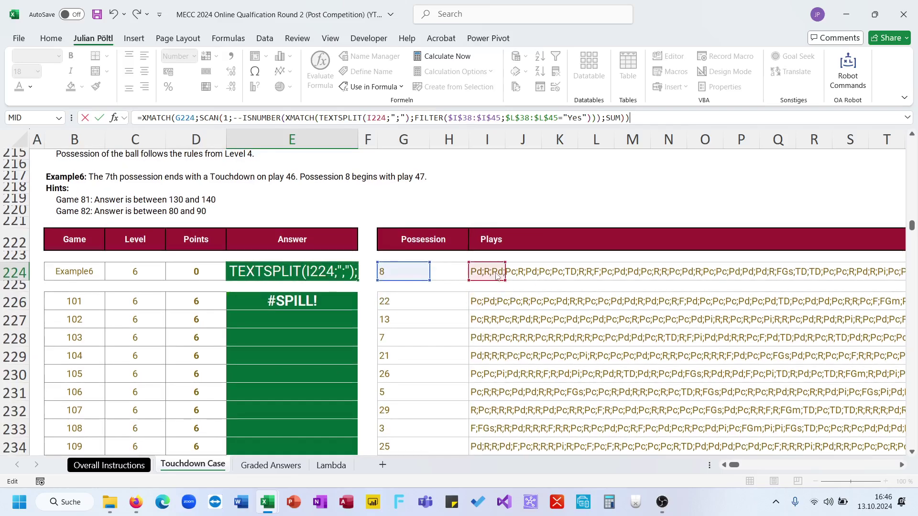
{"action": "key", "text": "Return"}
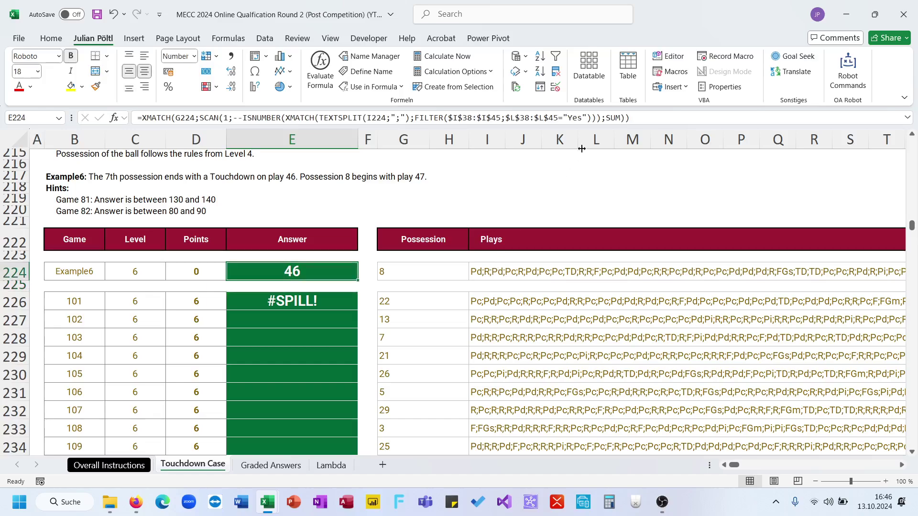
{"action": "left_click", "coordinate": [638, 113]}
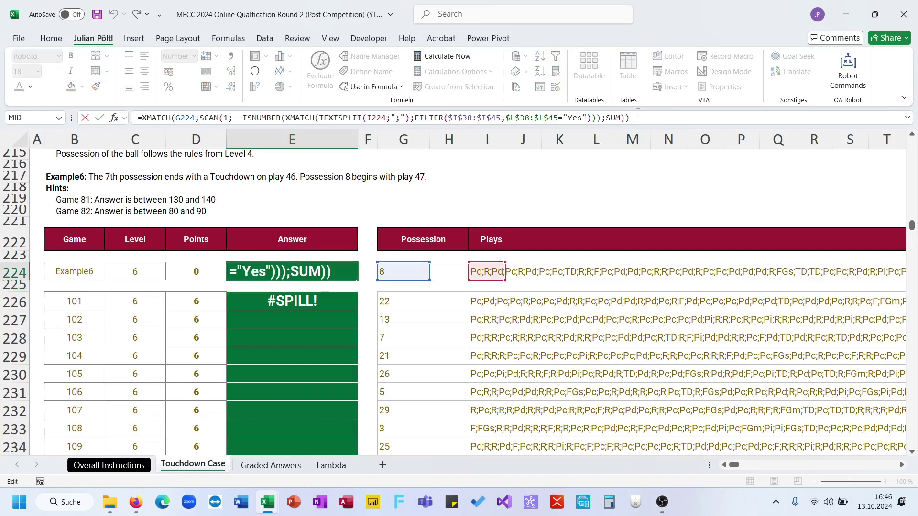
{"action": "type", "text": "+1"}
{"action": "key", "text": "ctrl+Return"}
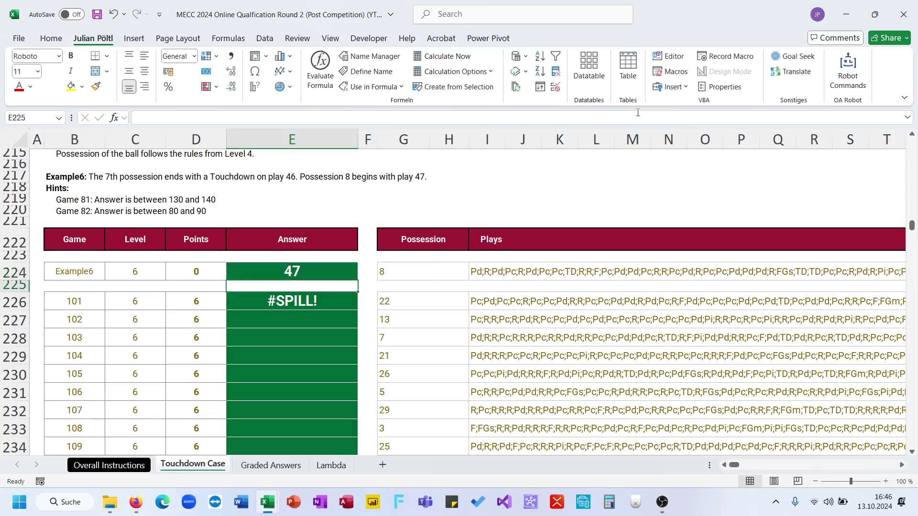
- Copy the E224 formula into E226 for game 101 and fill it down through all Level 6 games
{"action": "key", "text": "ctrl+c"}
{"action": "left_click", "coordinate": [351, 303]}
{"action": "key", "text": "ctrl+v"}
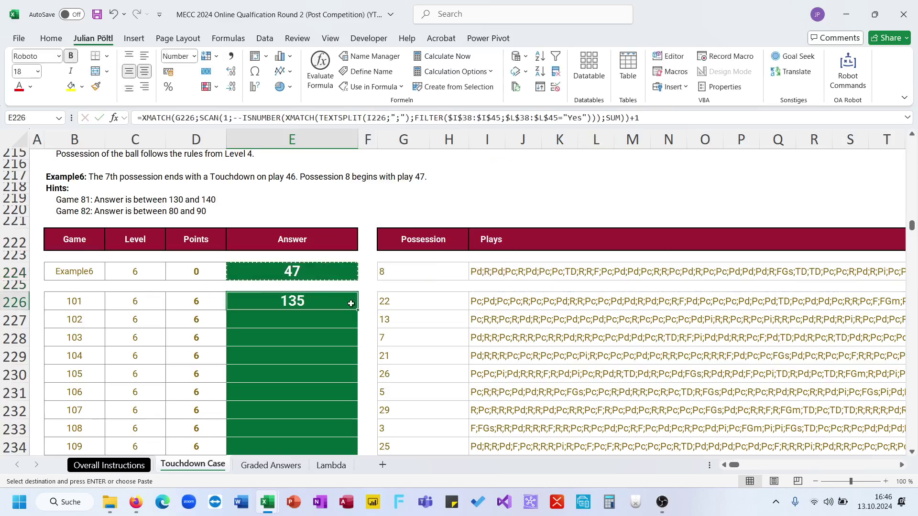
{"action": "double_click", "coordinate": [357, 310]}
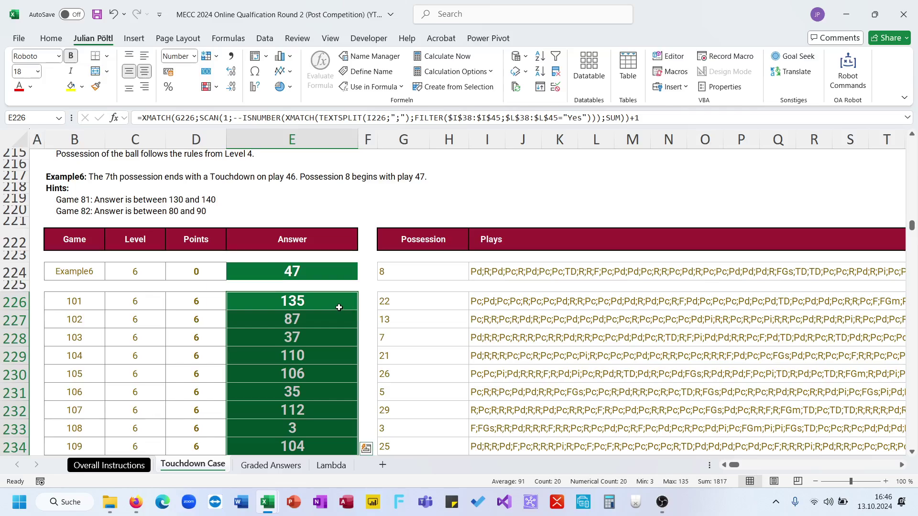
- Compare the answers for games 101 and 102 with the ranges given in the Level 6 hints
{"action": "left_click", "coordinate": [339, 306]}
{"action": "left_click", "coordinate": [323, 314]}
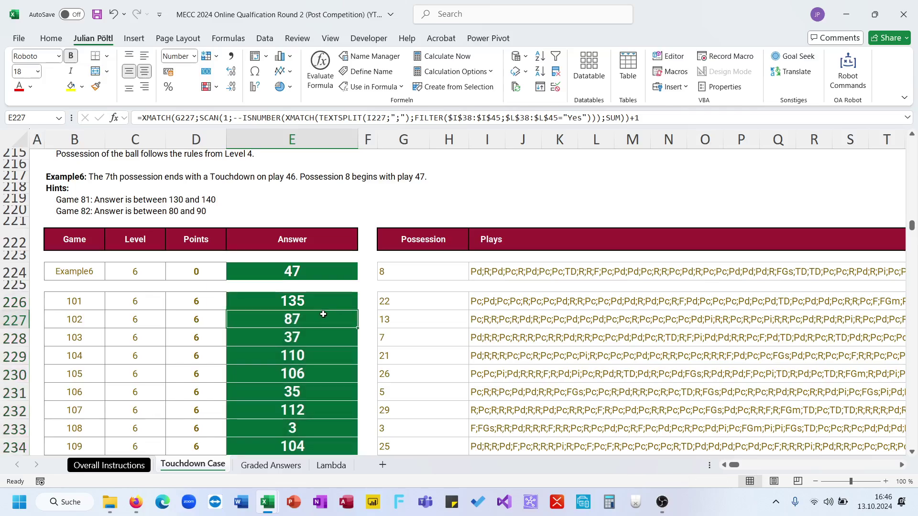
{"action": "left_click_drag", "start_coordinate": [75, 199], "coordinate": [74, 211]}
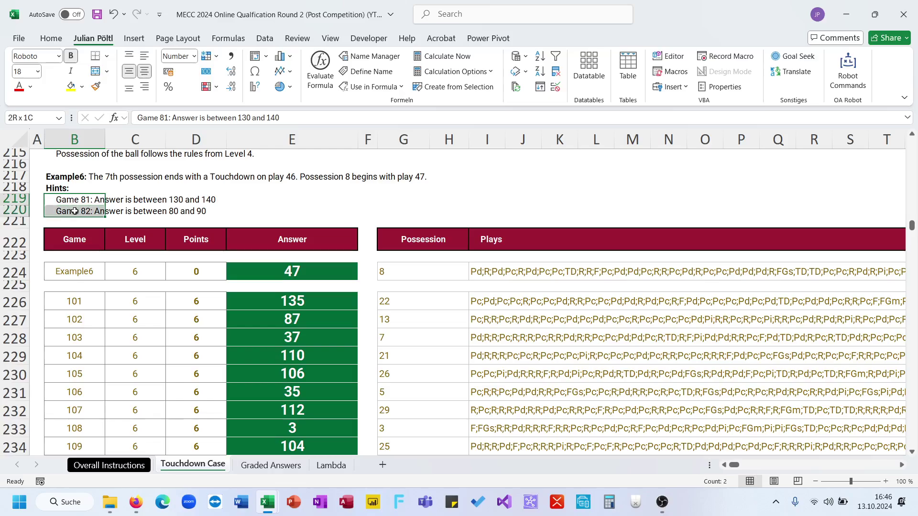
{"action": "left_click", "coordinate": [293, 200]}
- Add a new worksheet after Touchdown Case for the Level 7 winning score problem and name it L7
{"action": "scroll", "coordinate": [321, 337], "scroll_direction": "down", "scroll_amount": 10}
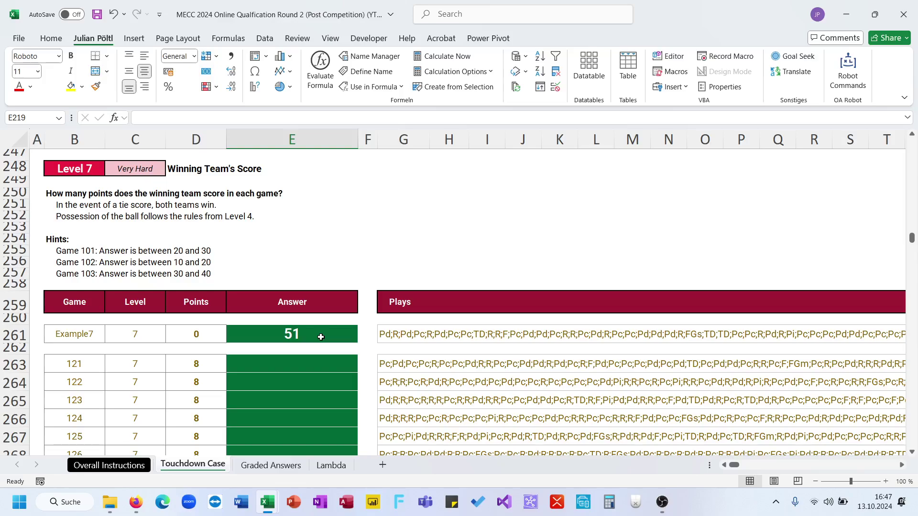
{"action": "left_click", "coordinate": [383, 464]}
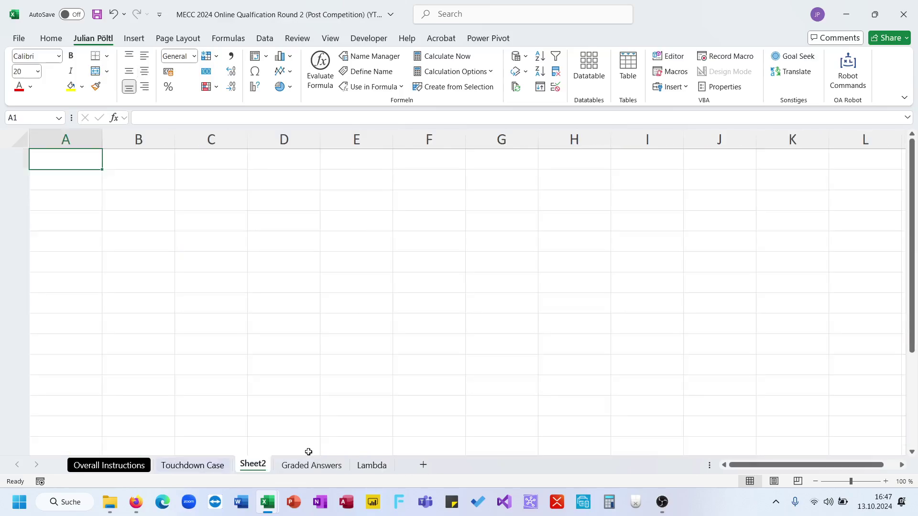
{"action": "double_click", "coordinate": [252, 464]}
{"action": "type", "text": "L7"}
{"action": "key", "text": "Return"}
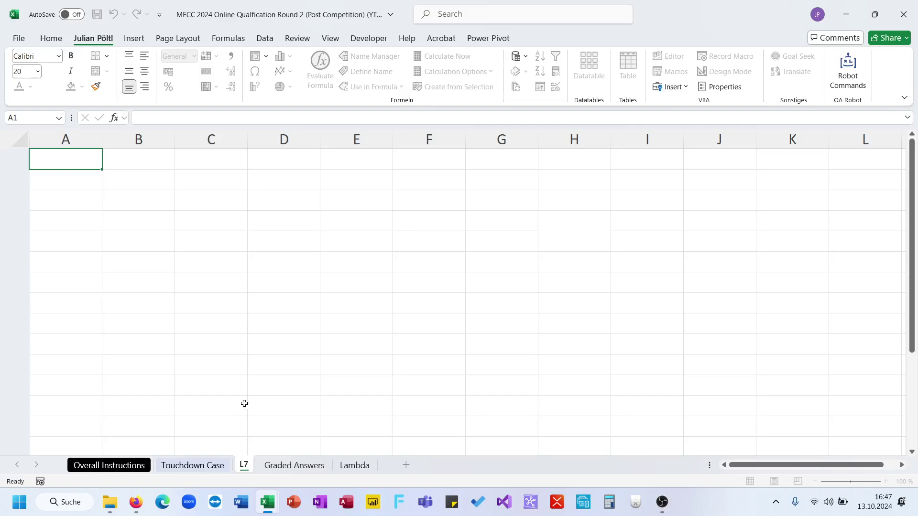
{"action": "left_click", "coordinate": [244, 387]}
{"action": "left_click", "coordinate": [192, 463]}
{"action": "left_click", "coordinate": [245, 465]}
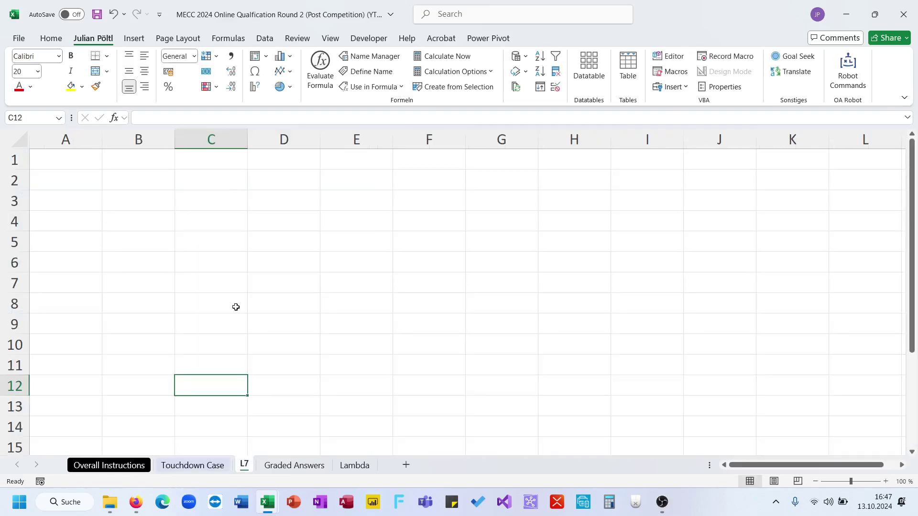
- Enter the game label Example7 in cell C1 of the L7 sheet
{"action": "left_click", "coordinate": [214, 165]}
{"action": "type", "text": "="}
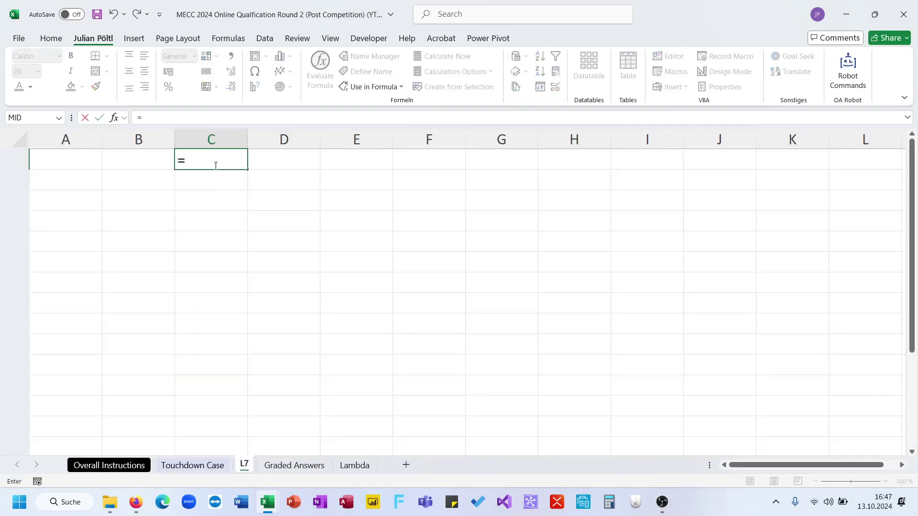
{"action": "key", "text": "BackSpace"}
{"action": "type", "text": "Exampe"}
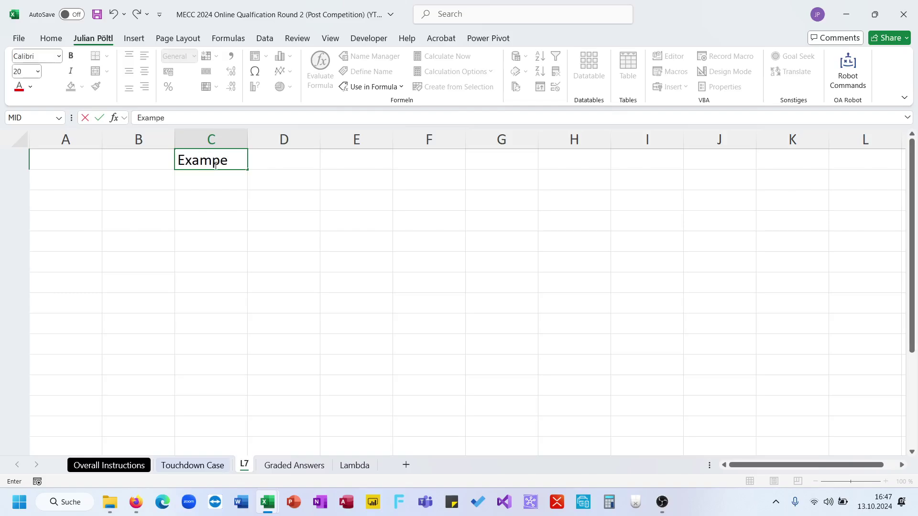
{"action": "type", "text": "le"}
{"action": "key", "text": "BackSpace"}
{"action": "key", "text": "BackSpace"}
{"action": "type", "text": "le7"}
{"action": "key", "text": "Tab"}
- Enter an XLOOKUP in D1 that finds C1 in Touchdown Case B261:B282 and returns the matching plays from column G
{"action": "type", "text": "=XLOOKUP("}
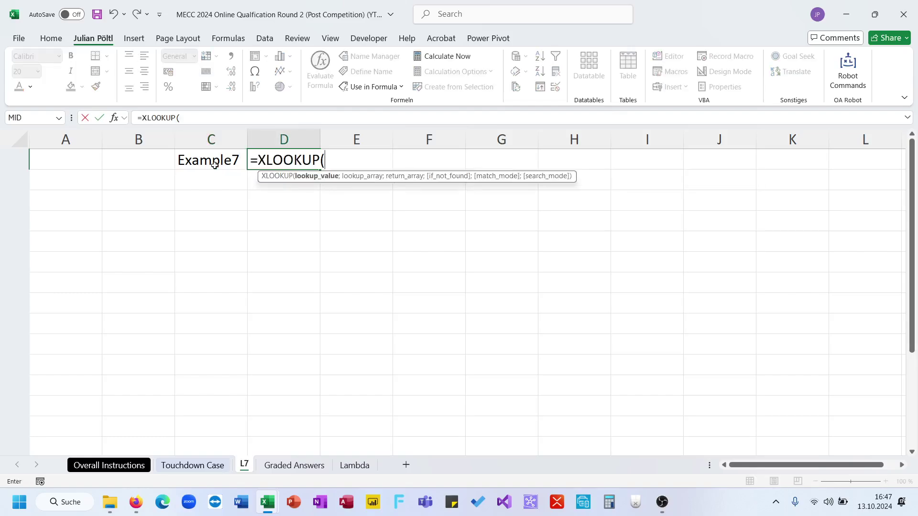
{"action": "left_click", "coordinate": [214, 165]}
{"action": "type", "text": ";"}
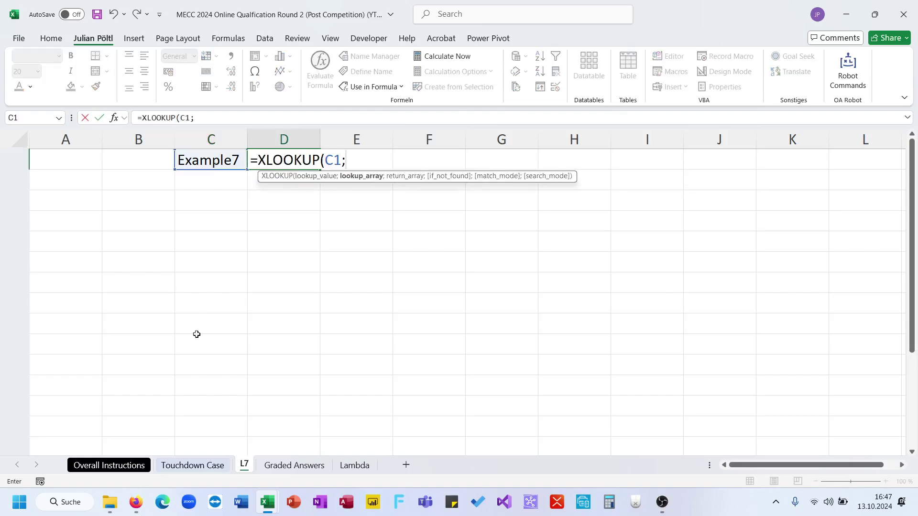
{"action": "left_click", "coordinate": [204, 468]}
{"action": "left_click", "coordinate": [90, 326]}
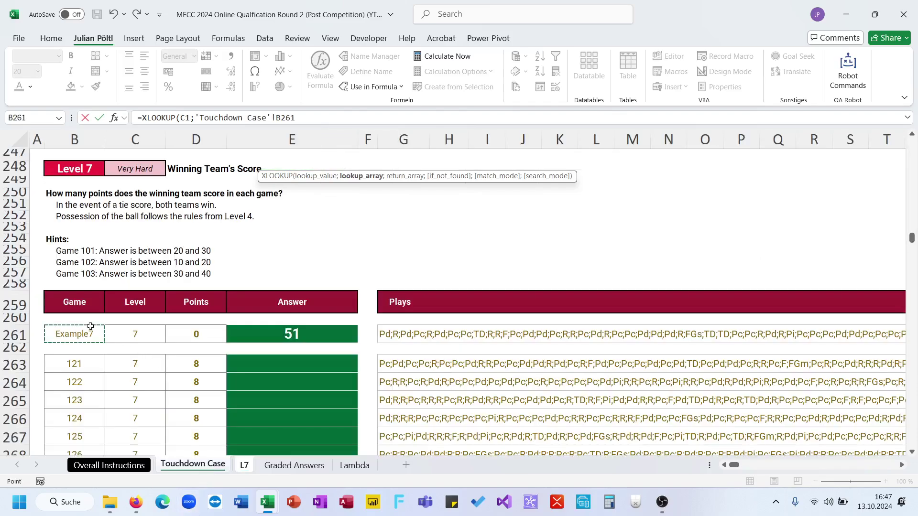
{"action": "key", "text": "ctrl+shift+Down"}
{"action": "key", "text": "ctrl+shift+Down"}
{"action": "type", "text": ";"}
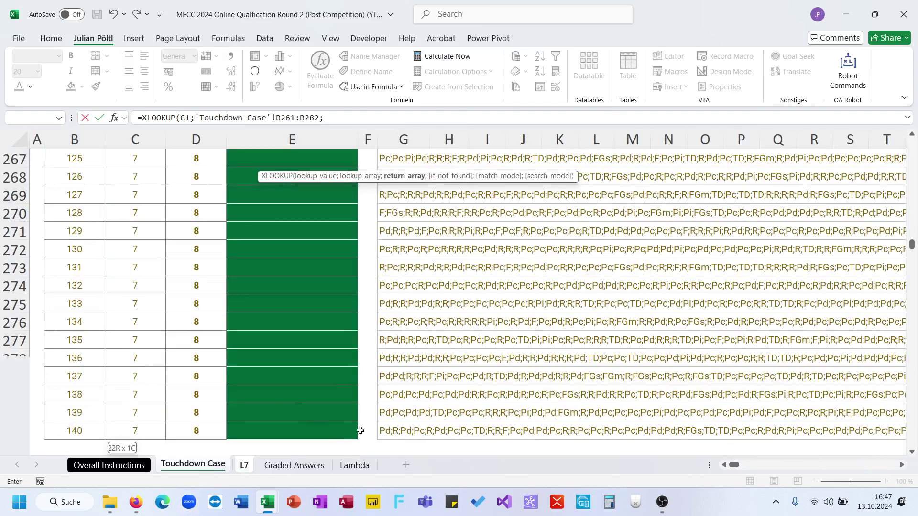
{"action": "left_click", "coordinate": [402, 429]}
{"action": "key", "text": "ctrl+shift+Up"}
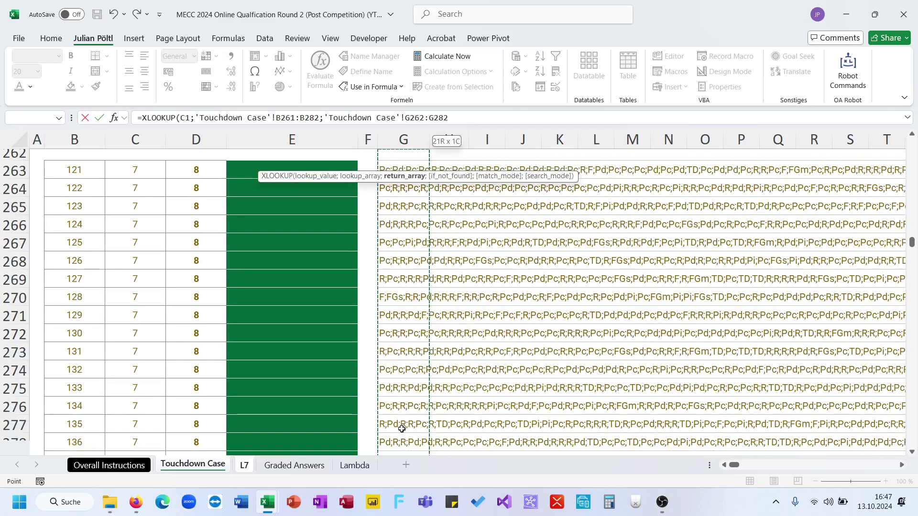
{"action": "key", "text": "Return"}
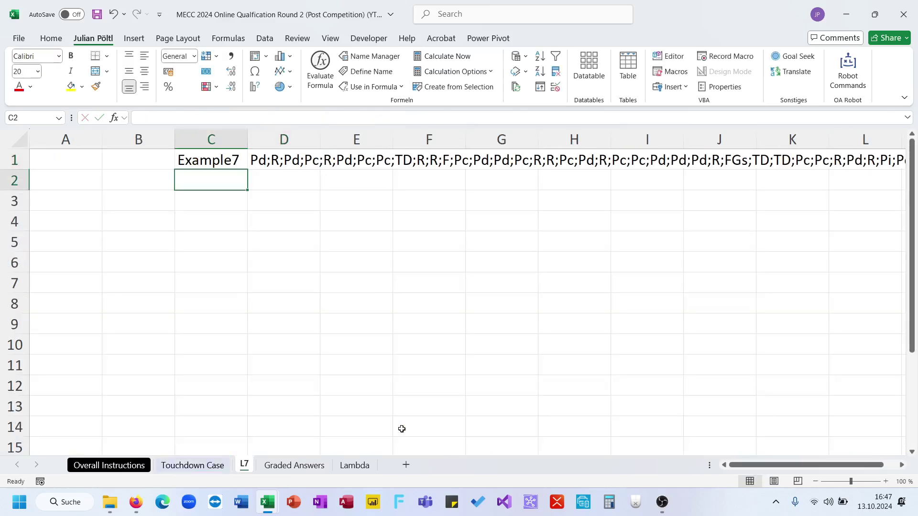
- Enter a TEXTSPLIT in D2 that splits the plays in D1 into columns at each semicolon
{"action": "key", "text": "Right"}
{"action": "type", "text": "=texts"}
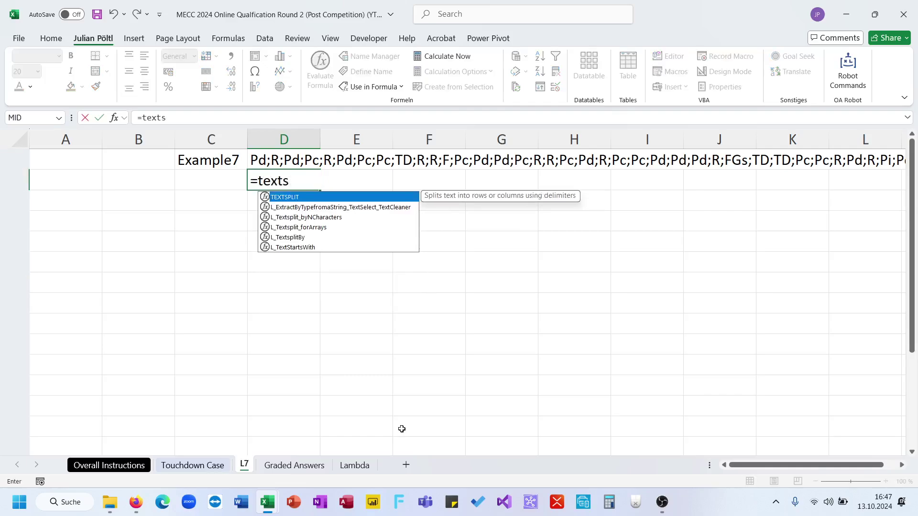
{"action": "key", "text": "Tab"}
{"action": "key", "text": "Up"}
{"action": "type", "text": ";\";\""}
{"action": "key", "text": "Return"}
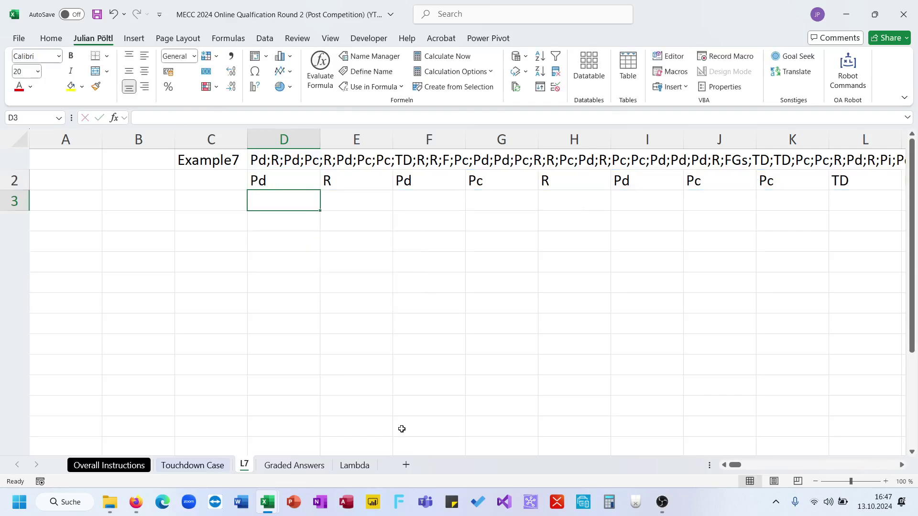
- Look through the Touchdown Case sheet up to the bonus questions and the play table with its Change of Possession column
{"action": "left_click", "coordinate": [298, 182]}
{"action": "left_click", "coordinate": [294, 195]}
{"action": "left_click", "coordinate": [193, 466]}
{"action": "scroll", "coordinate": [360, 341], "scroll_direction": "up", "scroll_amount": 20}
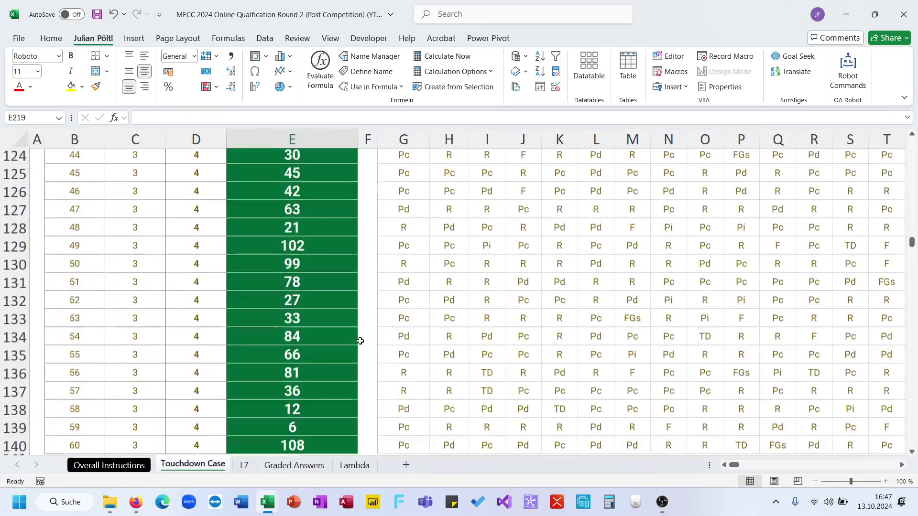
{"action": "scroll", "coordinate": [360, 341], "scroll_direction": "up", "scroll_amount": 20}
{"action": "scroll", "coordinate": [360, 340], "scroll_direction": "down", "scroll_amount": 9}
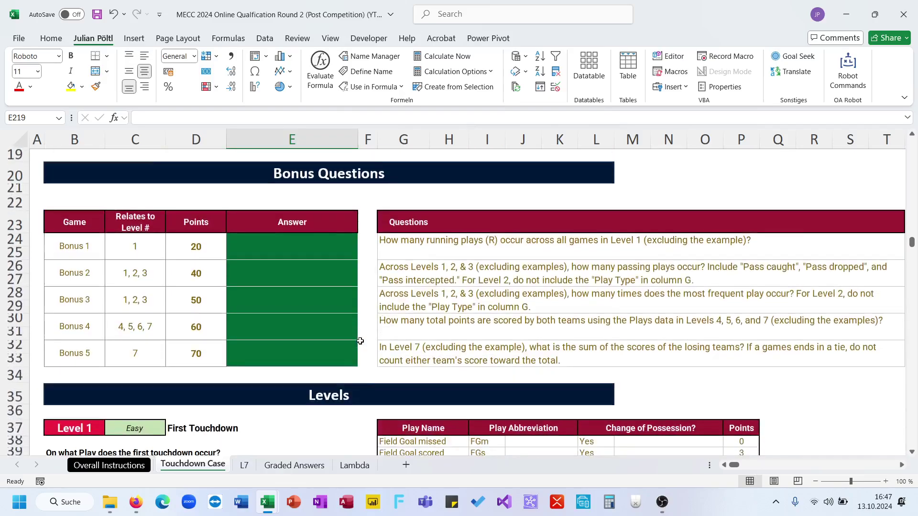
{"action": "left_click", "coordinate": [245, 466]}
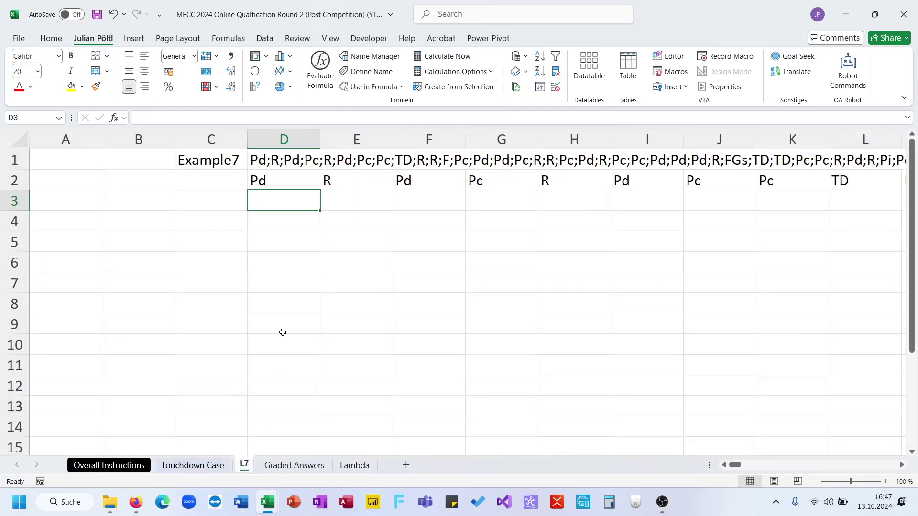
- Begin a formula in L7 cell D3 with ISNUMBER around XMATCH, using the spilled plays D2# as the lookup value
{"action": "type", "text": "="}
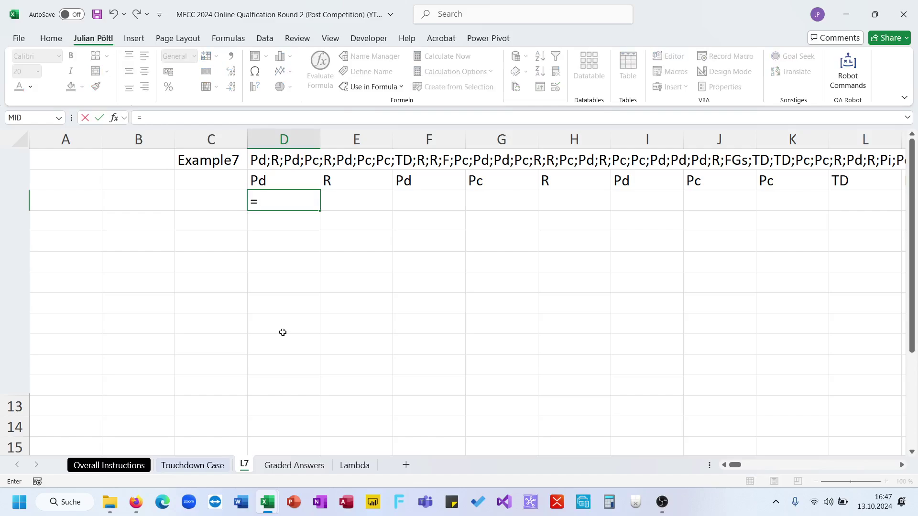
{"action": "type", "text": "isn"}
{"action": "key", "text": "Down"}
{"action": "key", "text": "Down"}
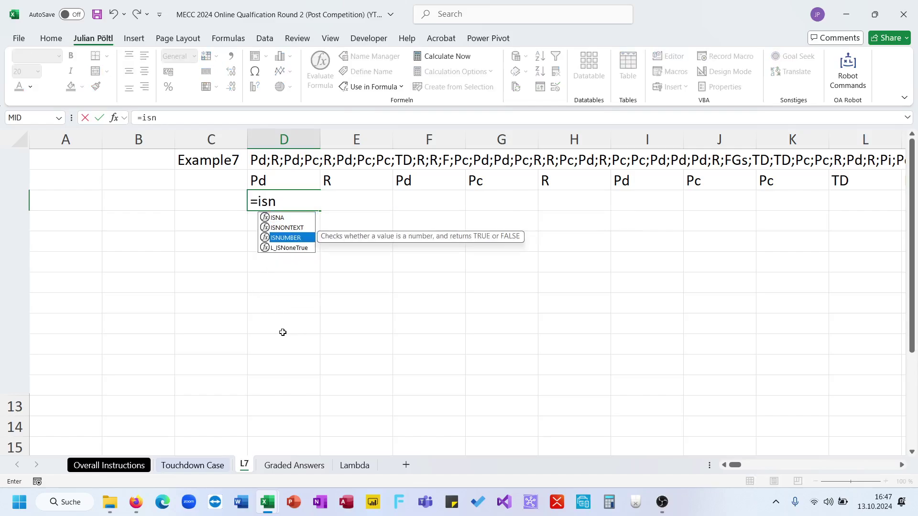
{"action": "key", "text": "Tab"}
{"action": "type", "text": "xm"}
{"action": "key", "text": "Tab"}
{"action": "left_click", "coordinate": [296, 184]}
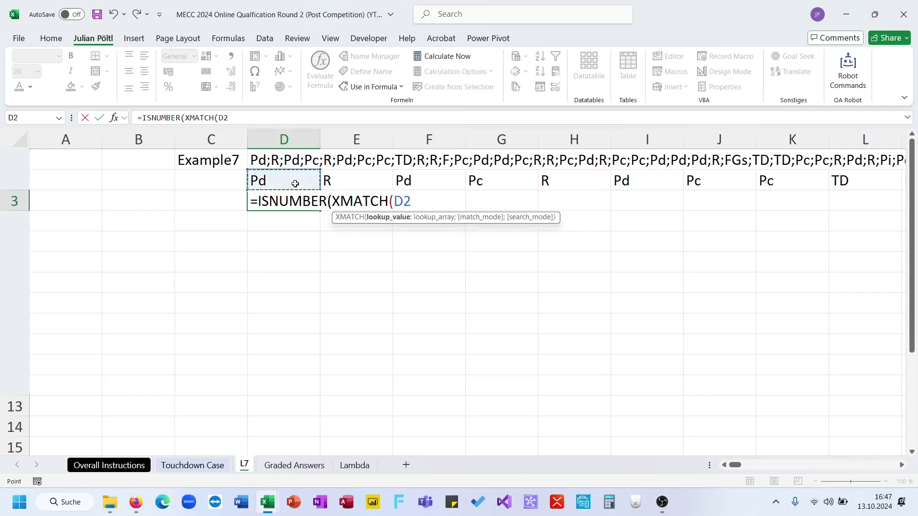
{"action": "type", "text": "#;"}
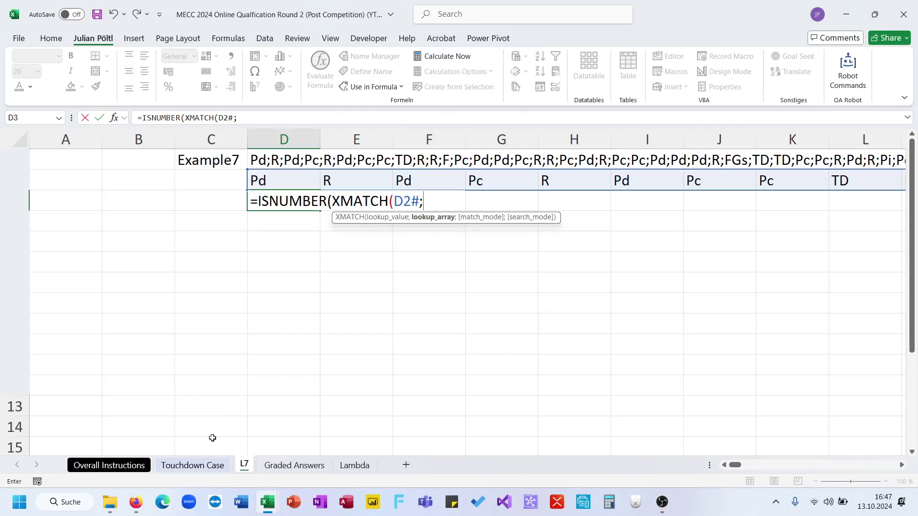
{"action": "left_click", "coordinate": [192, 465]}
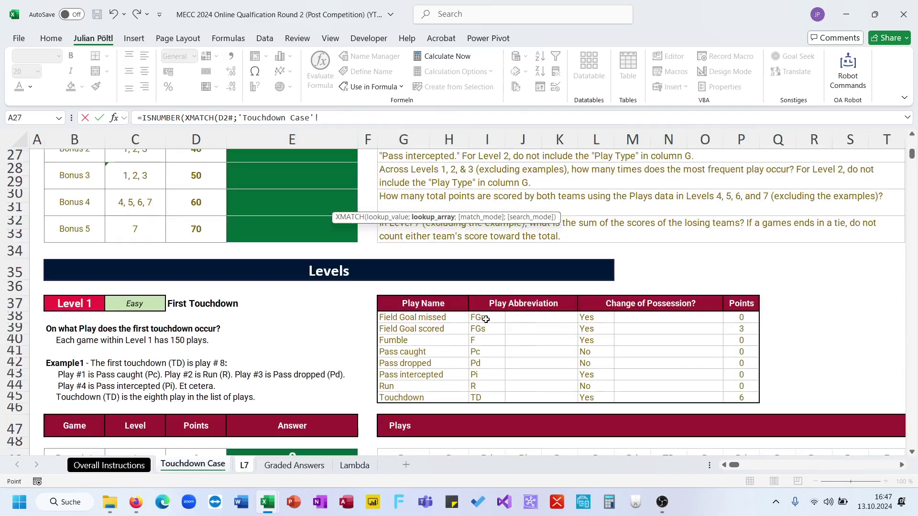
{"action": "type", "text": "Fil"}
{"action": "key", "text": "Return"}
{"action": "key", "text": "Return"}
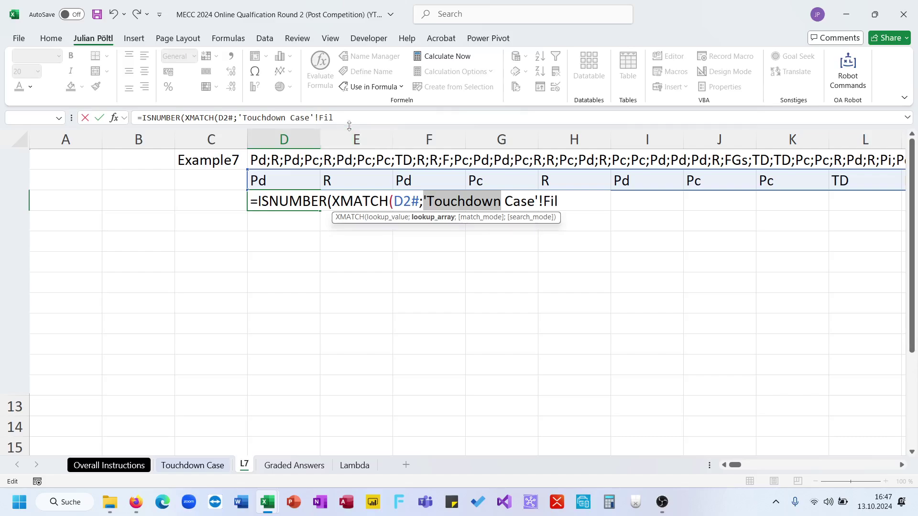
{"action": "left_click_drag", "start_coordinate": [349, 122], "coordinate": [240, 119]}
- Complete the D3 formula with a FILTER of Touchdown Case I38:I45 where L38:L45="Yes" as the XMATCH lookup array
{"action": "type", "text": "Fi"}
{"action": "key", "text": "Tab"}
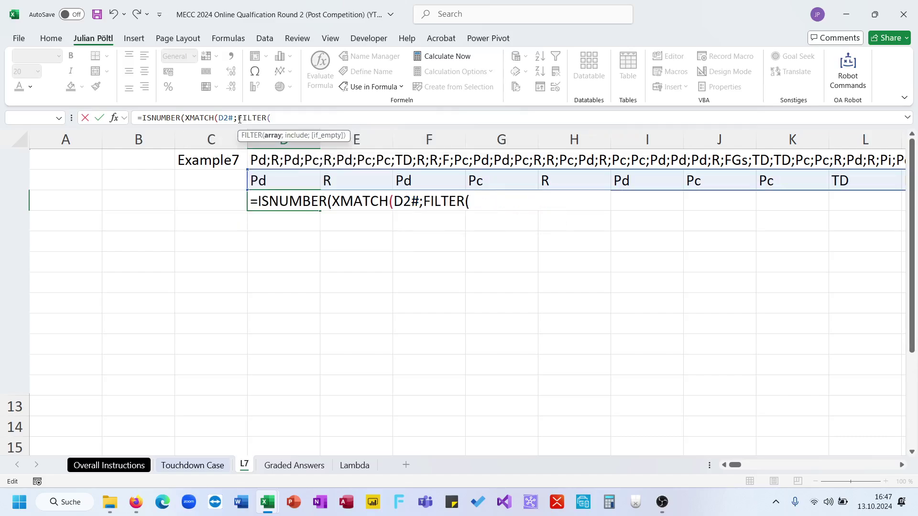
{"action": "left_click", "coordinate": [193, 465]}
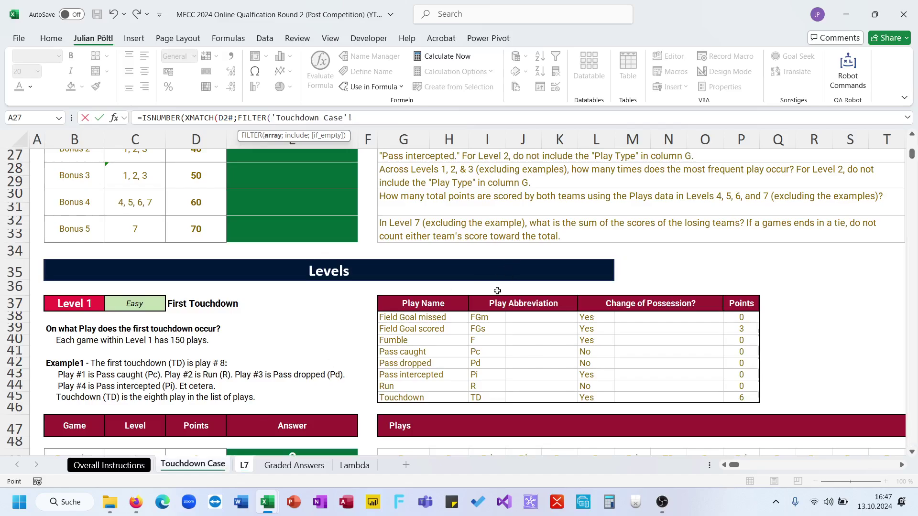
{"action": "left_click_drag", "start_coordinate": [482, 318], "coordinate": [486, 394]}
{"action": "type", "text": ";"}
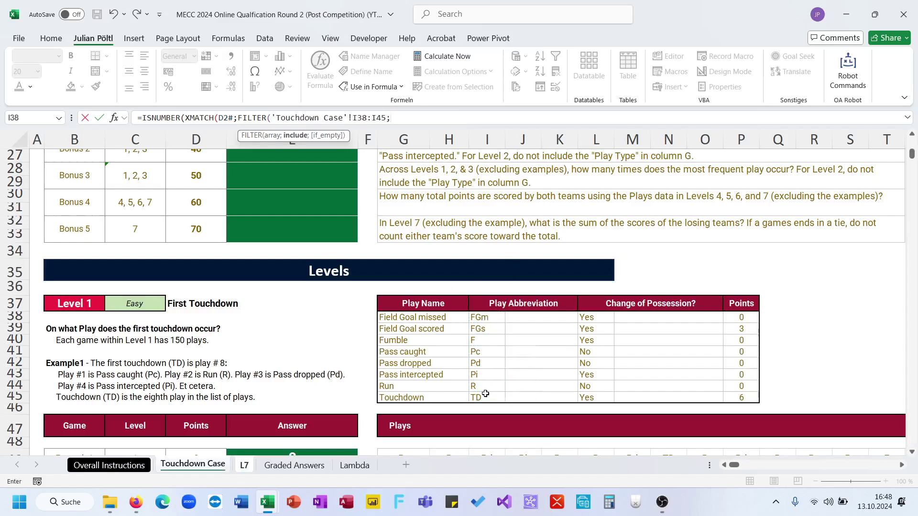
{"action": "left_click_drag", "start_coordinate": [590, 318], "coordinate": [592, 395]}
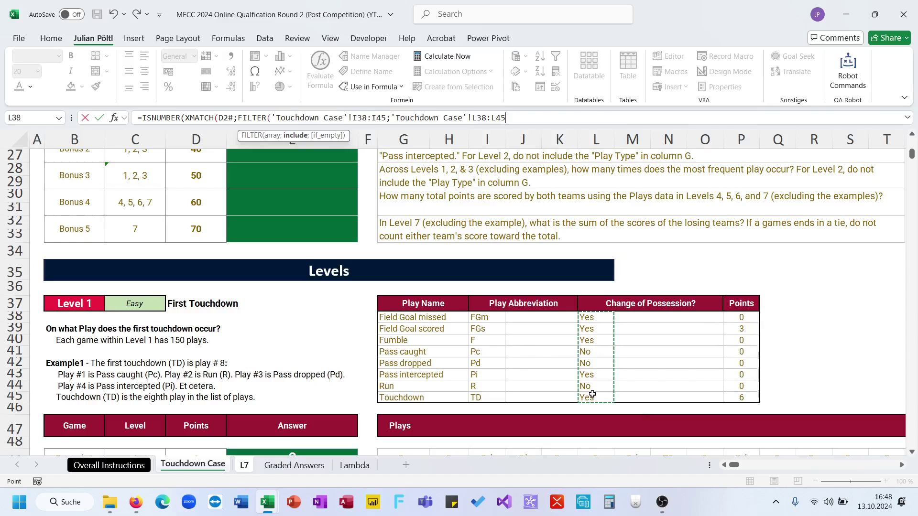
{"action": "type", "text": "=\"Yes\")))"}
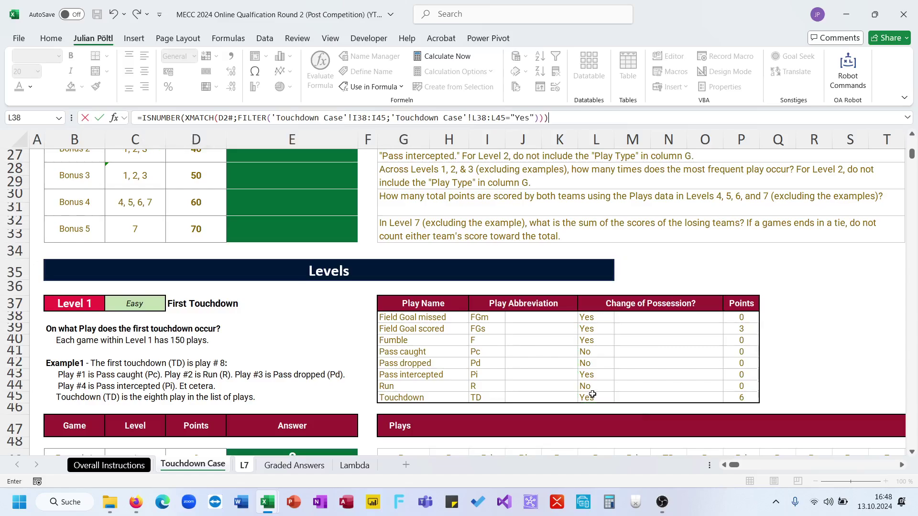
{"action": "key", "text": "Return"}
{"action": "key", "text": "Up"}
{"action": "scroll", "coordinate": [592, 394], "scroll_direction": "right", "scroll_amount": 2}
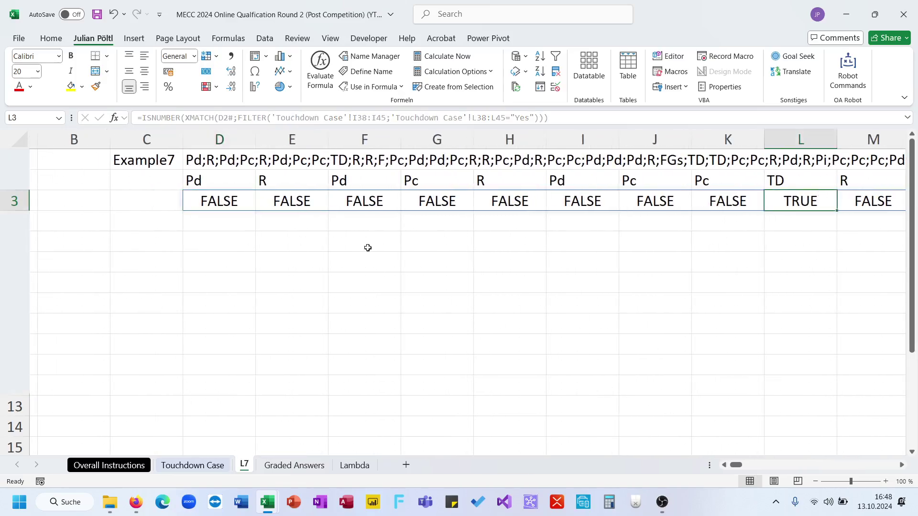
- Put a double minus before ISNUMBER in the D3 formula to convert its logical results into numbers
{"action": "left_click", "coordinate": [142, 117]}
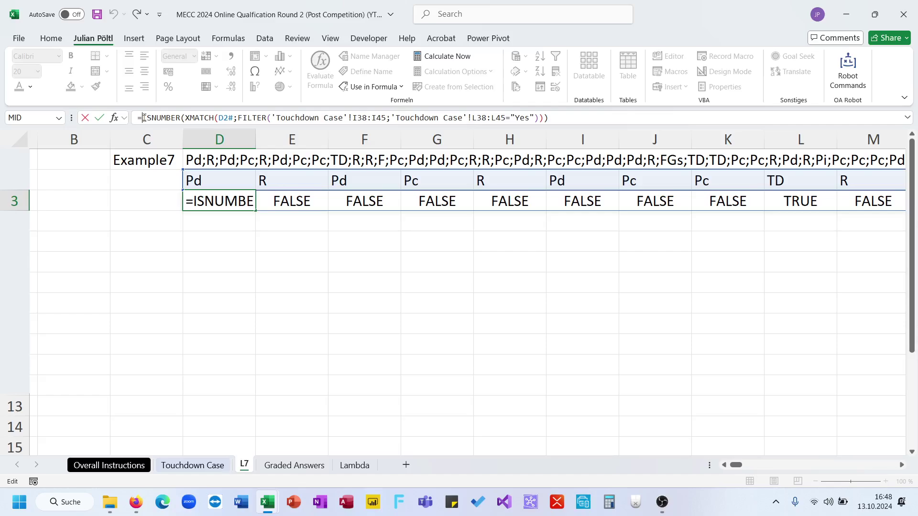
{"action": "type", "text": "--"}
{"action": "key", "text": "End"}
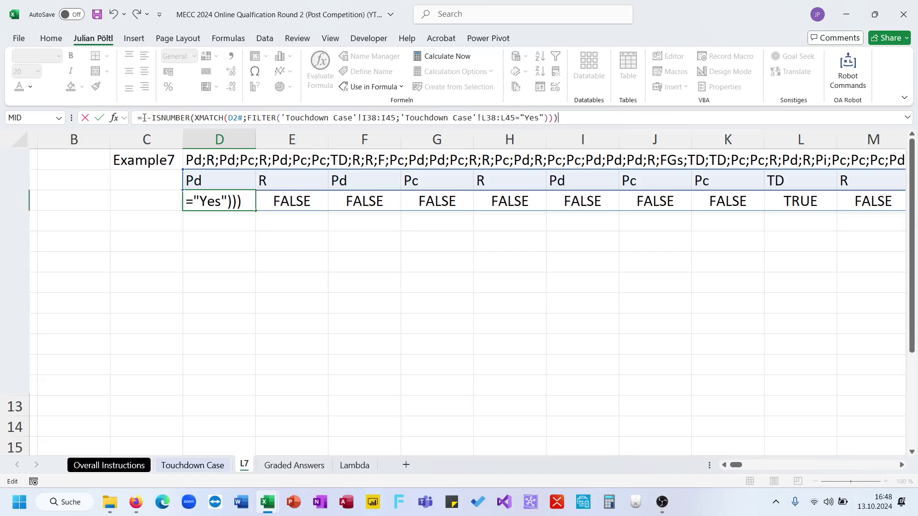
{"action": "key", "text": "Left"}
{"action": "key", "text": "Left"}
{"action": "key", "text": "Home"}
- Wrap the D3 formula in SCAN with initial value 0 and SUM as the function to get a running possession count
{"action": "type", "text": "scn"}
{"action": "key", "text": "Tab"}
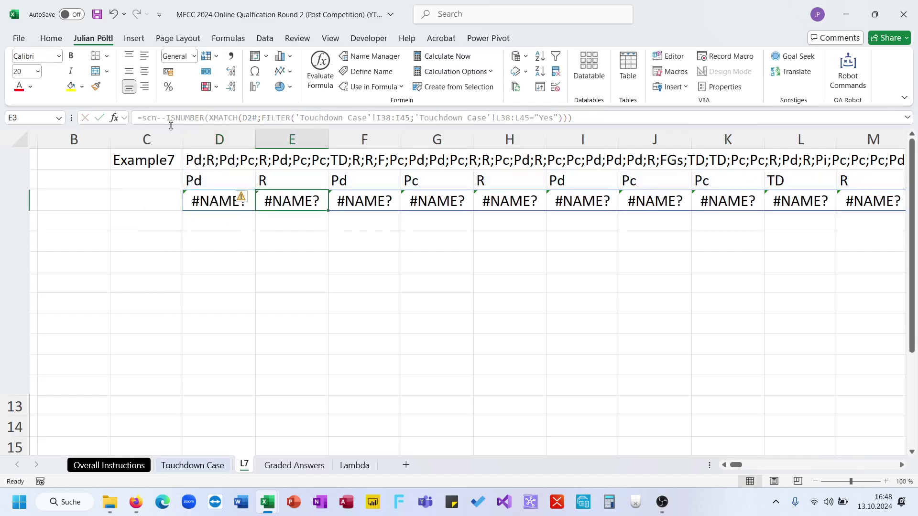
{"action": "key", "text": "Left"}
{"action": "left_click", "coordinate": [155, 118]}
{"action": "key", "text": "BackSpace"}
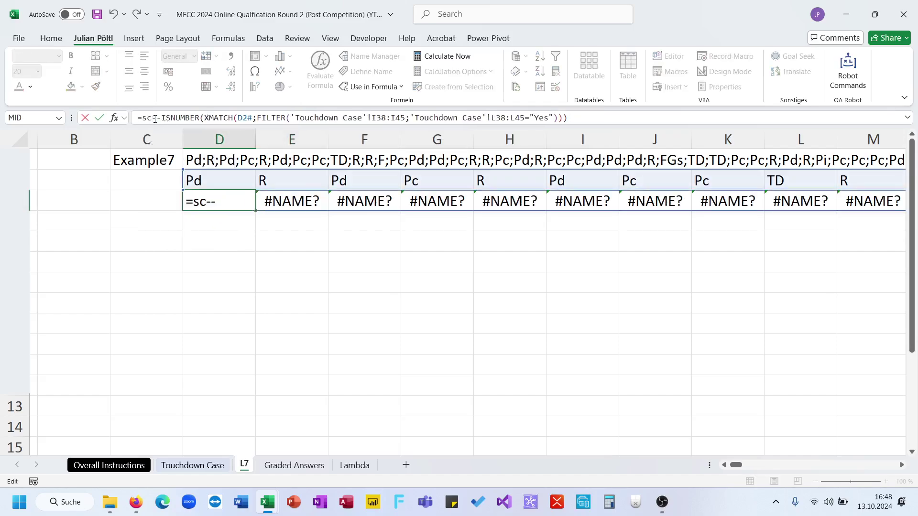
{"action": "type", "text": "an(0;"}
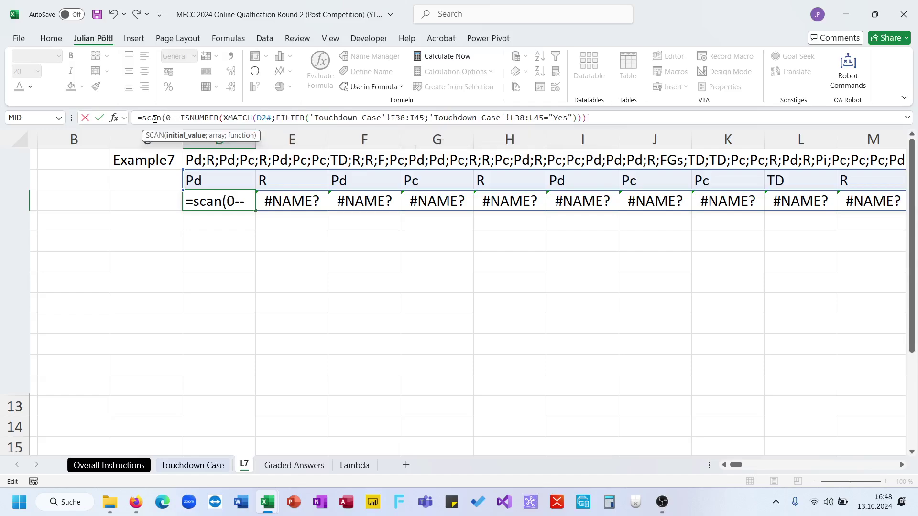
{"action": "left_click", "coordinate": [705, 117]}
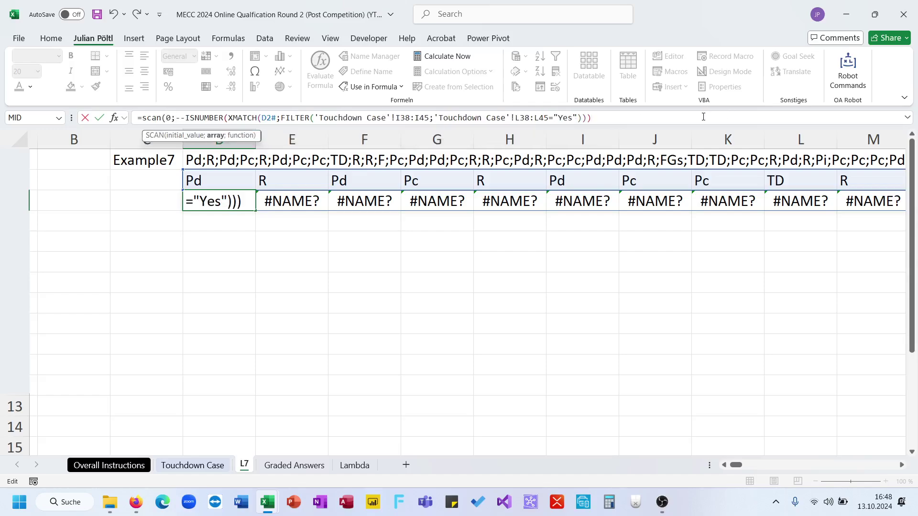
{"action": "type", "text": ";SUM)"}
{"action": "key", "text": "Return"}
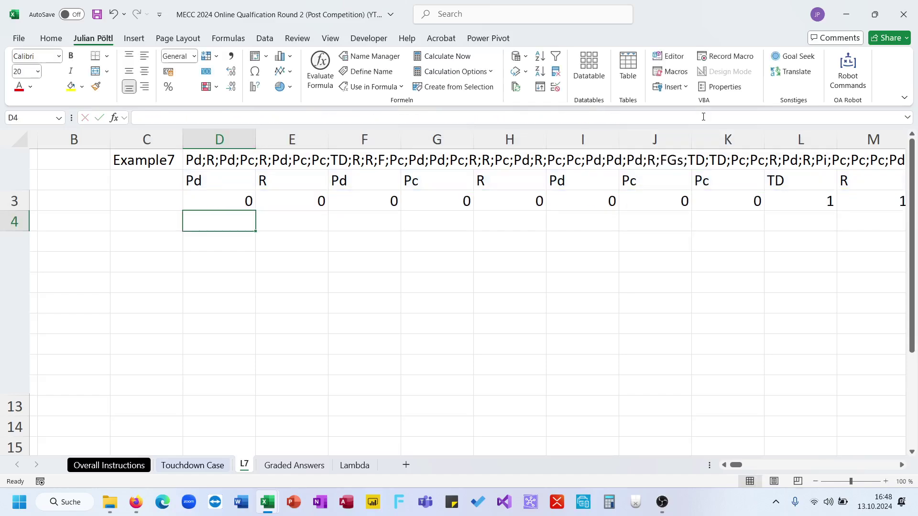
- Set the initial value of the SCAN in D3 to 1
{"action": "key", "text": "Up"}
{"action": "left_click", "coordinate": [164, 118]}
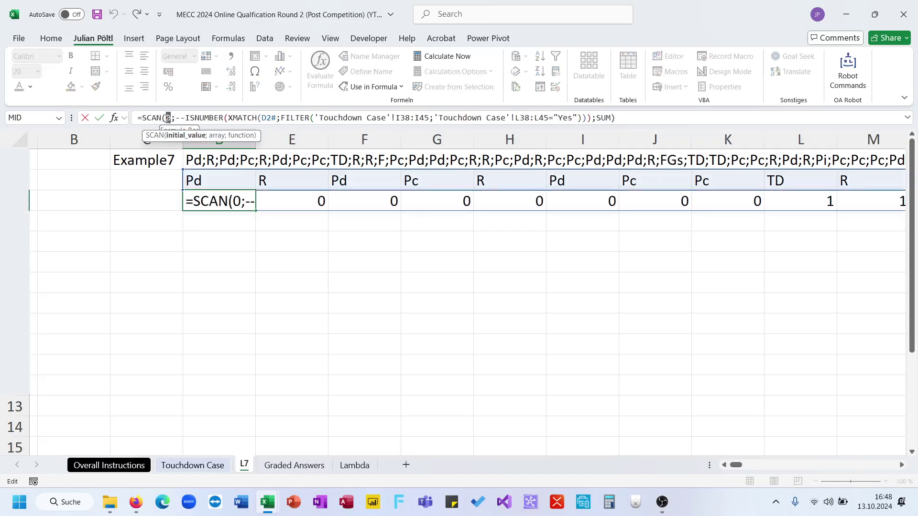
{"action": "key", "text": "Delete"}
{"action": "type", "text": "1"}
{"action": "key", "text": "Return"}
- Label row 3 as C in cell C3 and row 4 as T in cell C4
{"action": "key", "text": "Up"}
{"action": "key", "text": "Left"}
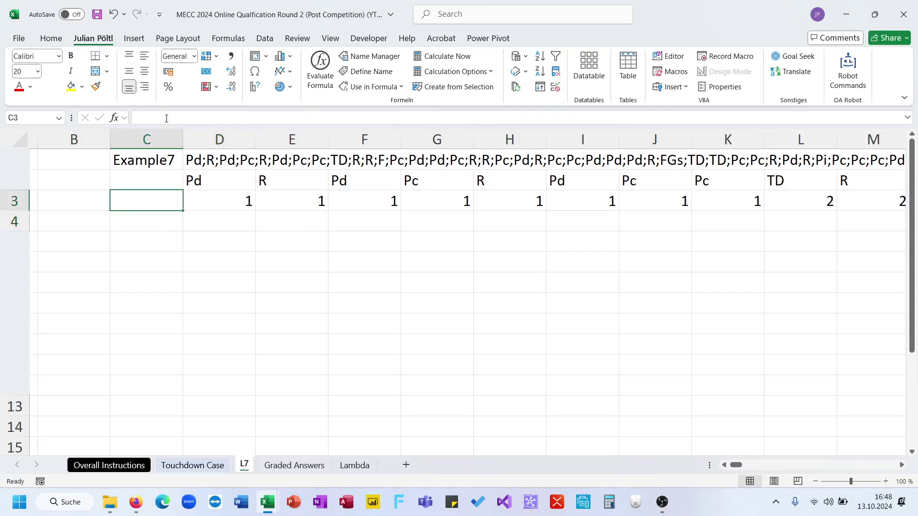
{"action": "type", "text": "C"}
{"action": "key", "text": "Return"}
{"action": "type", "text": "T"}
{"action": "key", "text": "Return"}
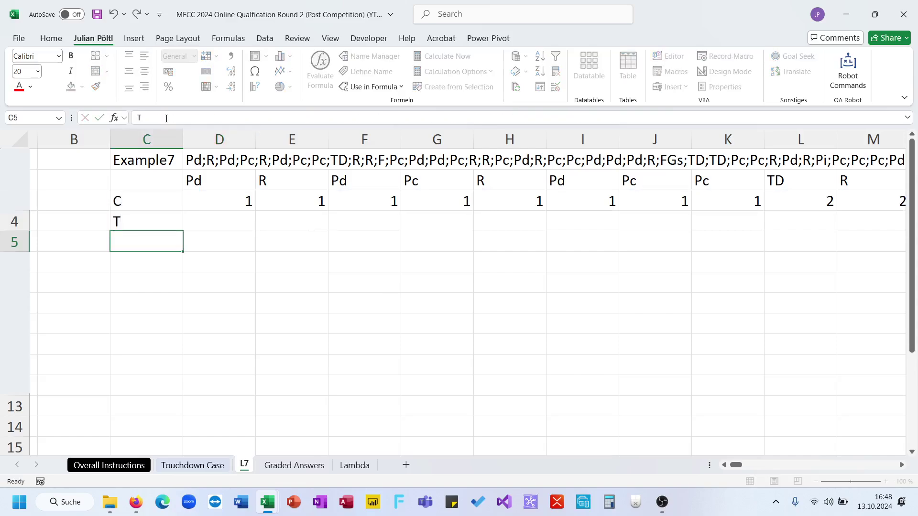
- Enter an ISODD formula in D4 that refers to the spilled running count D3#
{"action": "key", "text": "Up"}
{"action": "key", "text": "Right"}
{"action": "type", "text": "=mod"}
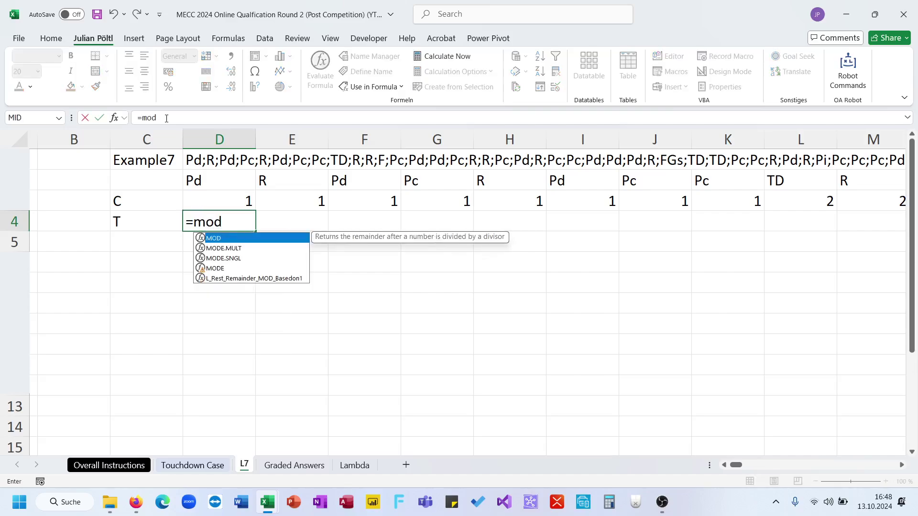
{"action": "key", "text": "BackSpace"}
{"action": "key", "text": "BackSpace"}
{"action": "key", "text": "BackSpace"}
{"action": "type", "text": "io"}
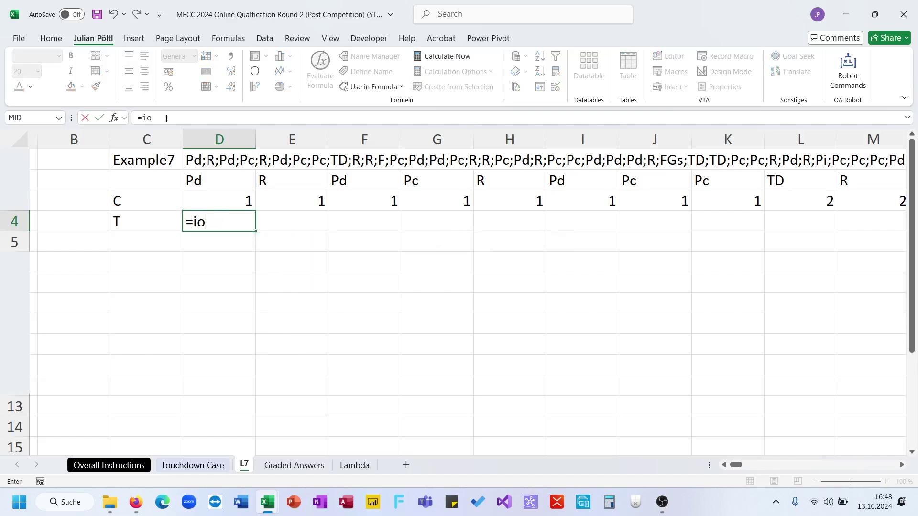
{"action": "key", "text": "BackSpace"}
{"action": "type", "text": "so"}
{"action": "key", "text": "Tab"}
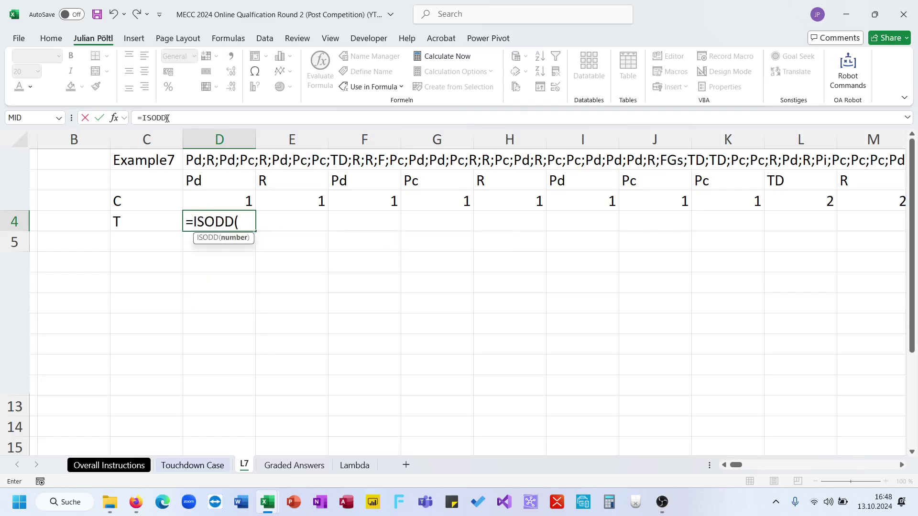
{"action": "key", "text": "Up"}
{"action": "key", "text": "ctrl+shift+Right"}
{"action": "key", "text": "ctrl+Return"}
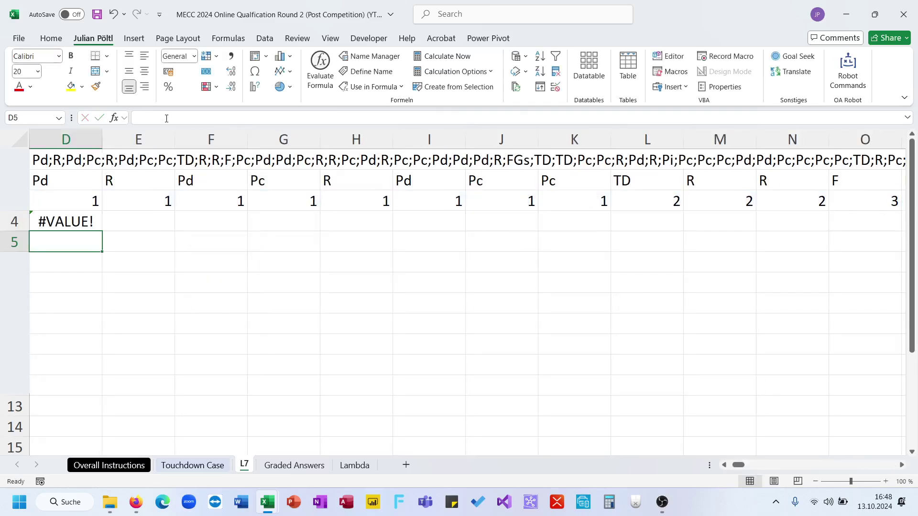
- Add a double minus before D3# so that the D4 formula reads =ISODD(--D3#)
{"action": "left_click", "coordinate": [172, 119]}
{"action": "type", "text": "--"}
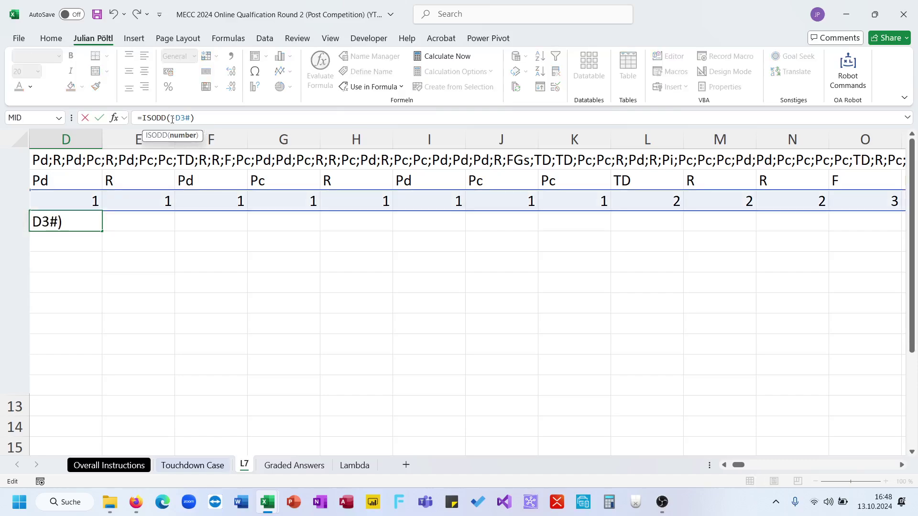
{"action": "key", "text": "Return"}
{"action": "key", "text": "Up"}
{"action": "scroll", "coordinate": [474, 307], "scroll_direction": "right", "scroll_amount": 2}
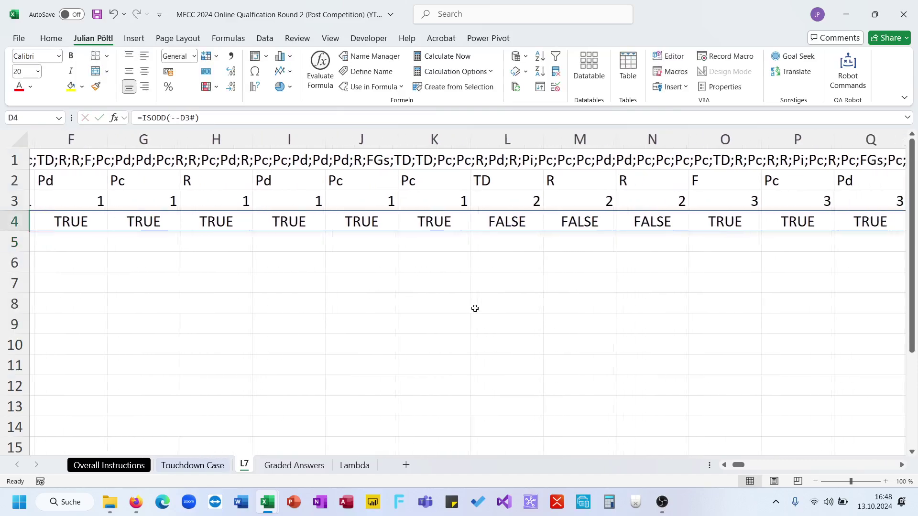
{"action": "scroll", "coordinate": [474, 306], "scroll_direction": "left", "scroll_amount": 5}
- Put a single minus before ISODD in the D4 formula to turn its logical results into numbers
{"action": "left_click", "coordinate": [142, 118]}
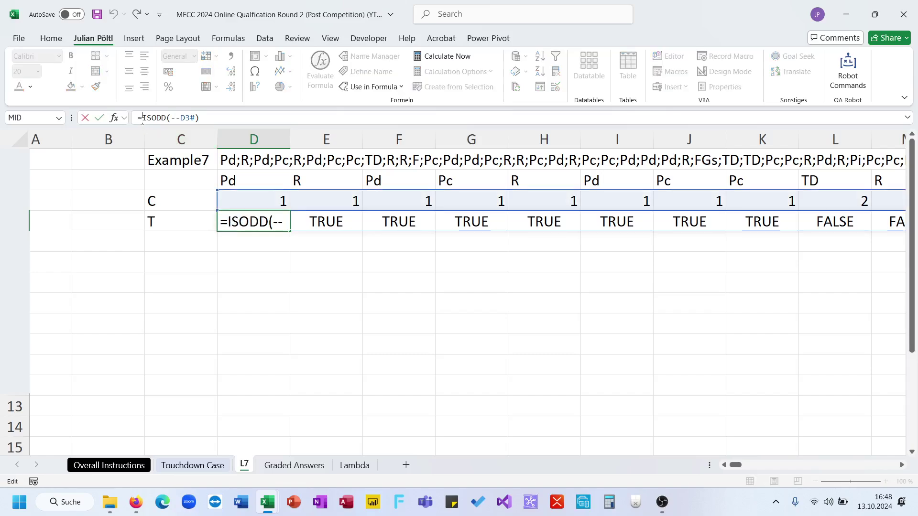
{"action": "type", "text": "-"}
{"action": "key", "text": "Return"}
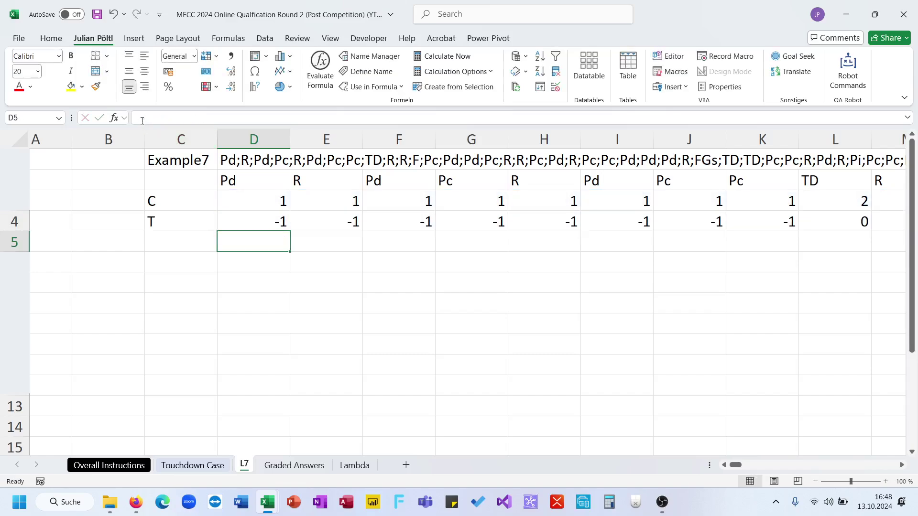
- Change the D4 formula to =--ISODD(--D3#) and check the team row across the columns
{"action": "key", "text": "Up"}
{"action": "left_click", "coordinate": [148, 120]}
{"action": "type", "text": "--ISODD(--D3#"}
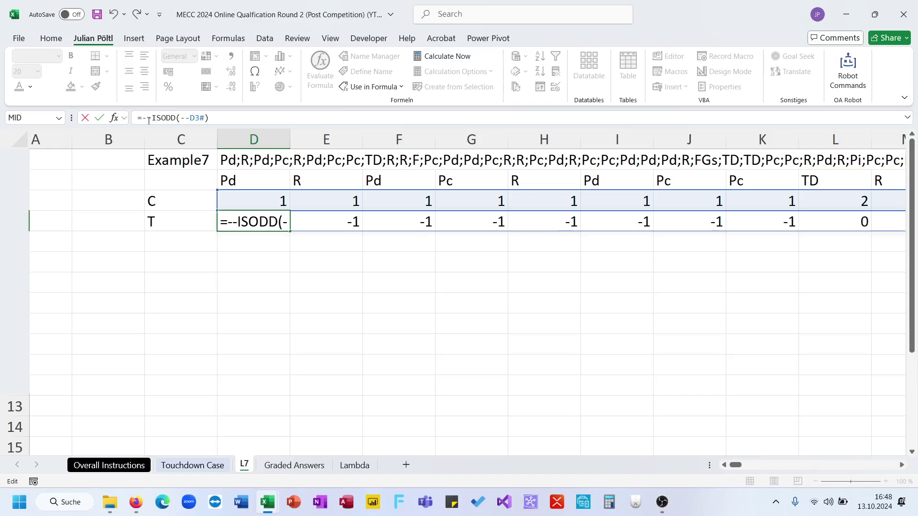
{"action": "key", "text": "Return"}
{"action": "key", "text": "Up"}
{"action": "scroll", "coordinate": [484, 262], "scroll_direction": "right", "scroll_amount": 8}
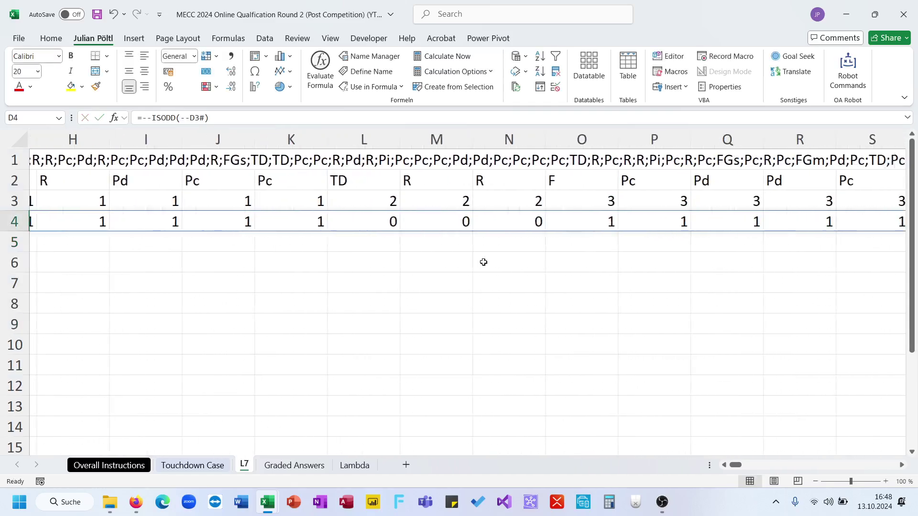
{"action": "scroll", "coordinate": [483, 262], "scroll_direction": "left", "scroll_amount": 5}
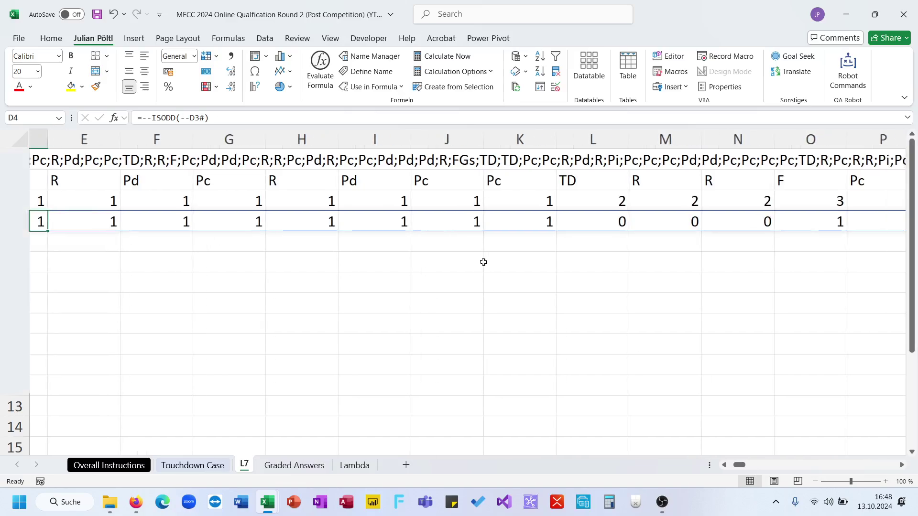
{"action": "scroll", "coordinate": [484, 262], "scroll_direction": "left", "scroll_amount": 4}
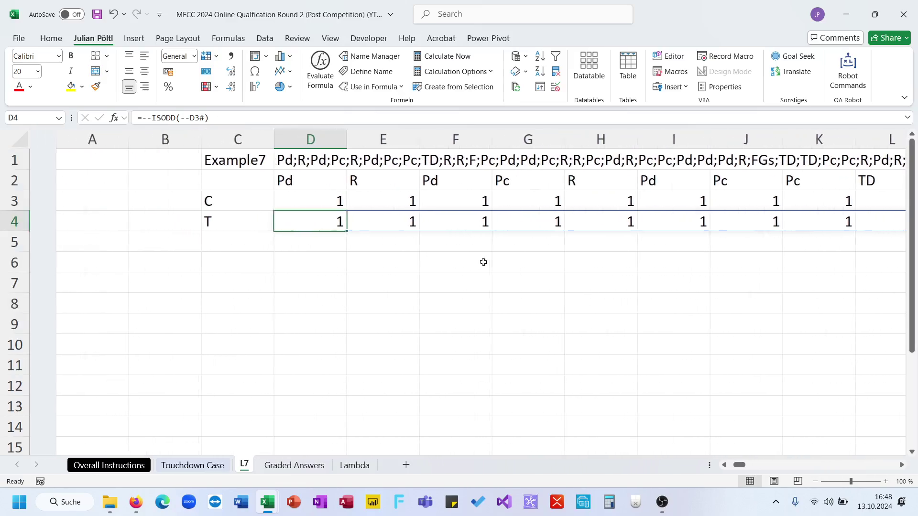
- Find the points table on the Touchdown Case sheet and start an XLOOKUP in L7 cell D5 with D2# as lookup value
{"action": "left_click", "coordinate": [264, 247]}
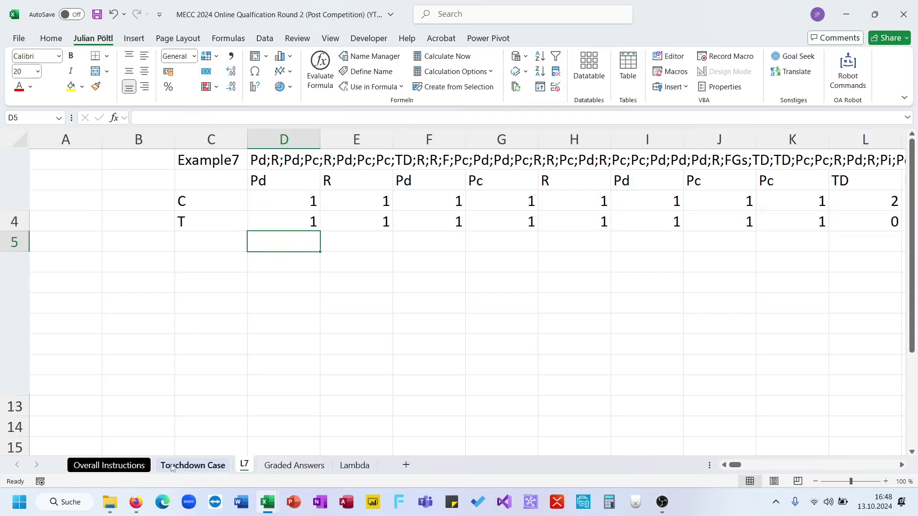
{"action": "left_click", "coordinate": [193, 465]}
{"action": "scroll", "coordinate": [212, 393], "scroll_direction": "down", "scroll_amount": 8}
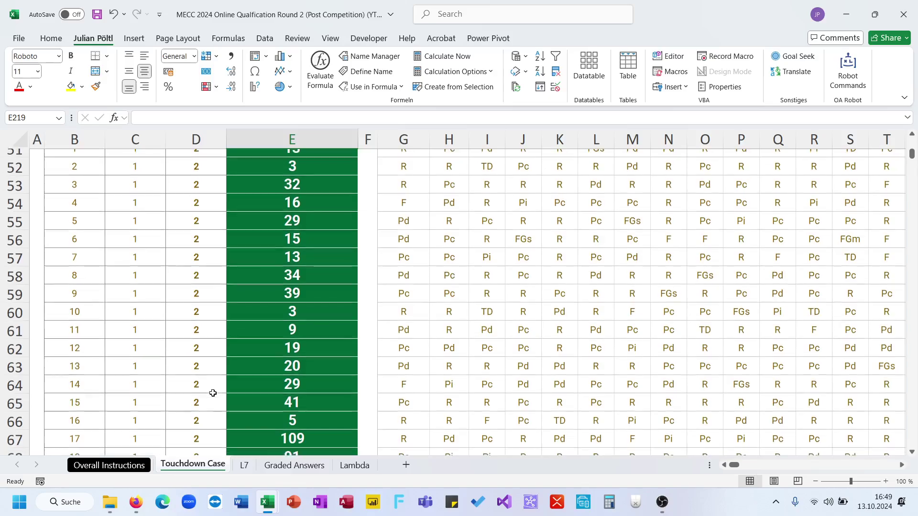
{"action": "left_click_drag", "start_coordinate": [912, 163], "coordinate": [890, 136]}
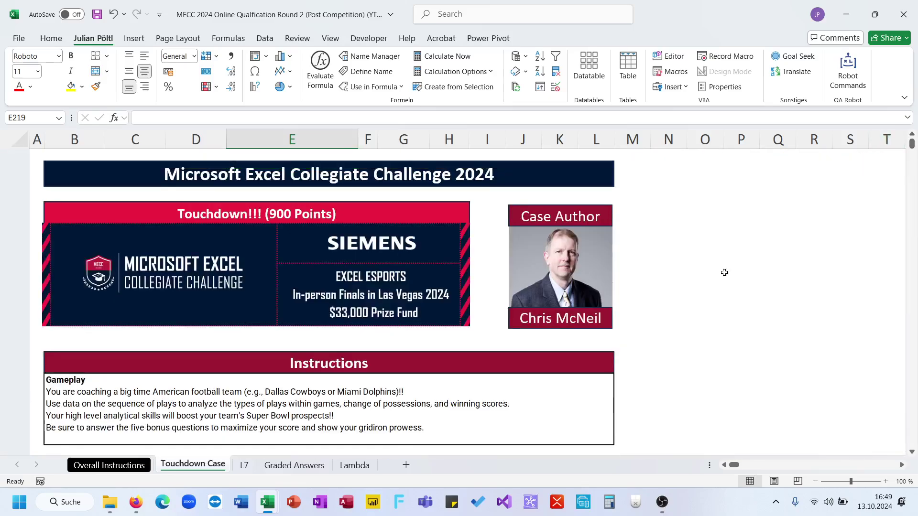
{"action": "scroll", "coordinate": [723, 270], "scroll_direction": "down", "scroll_amount": 9}
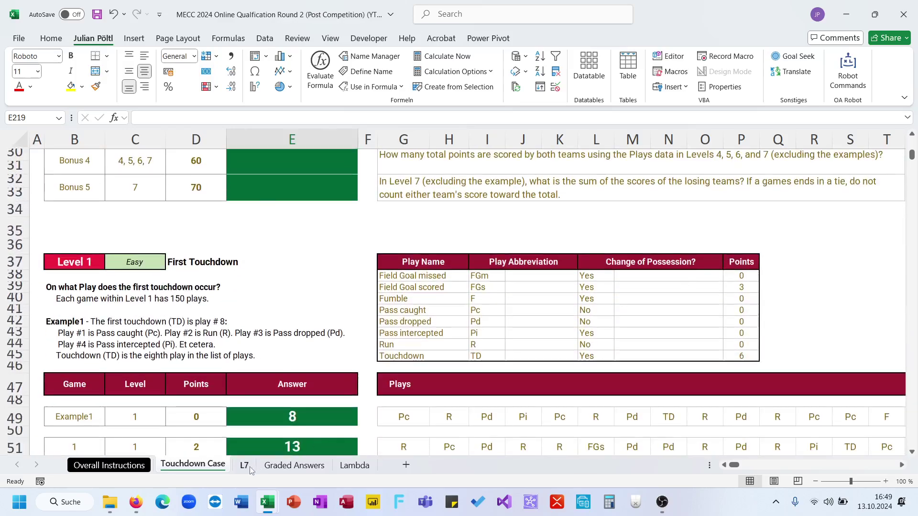
{"action": "key", "text": "ctrl+Page_Down"}
{"action": "type", "text": "=xl"}
{"action": "key", "text": "Tab"}
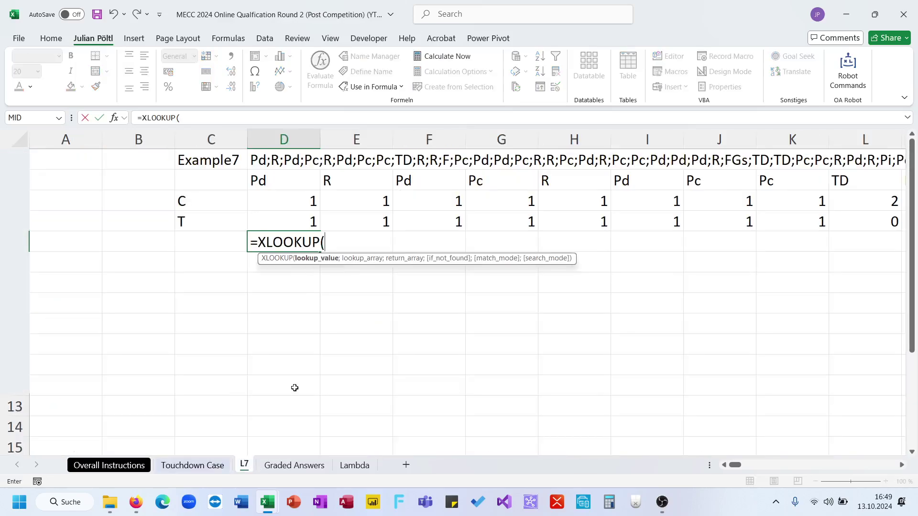
{"action": "left_click", "coordinate": [280, 177]}
{"action": "type", "text": "#;"}
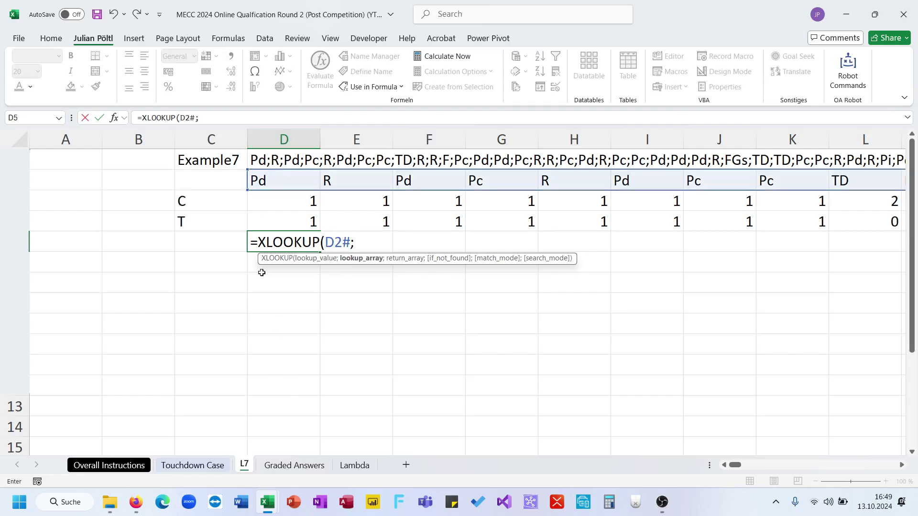
- Complete the D5 XLOOKUP with Touchdown Case I38:I45 as the lookup array and P38:P45 as the return array
{"action": "left_click", "coordinate": [203, 467]}
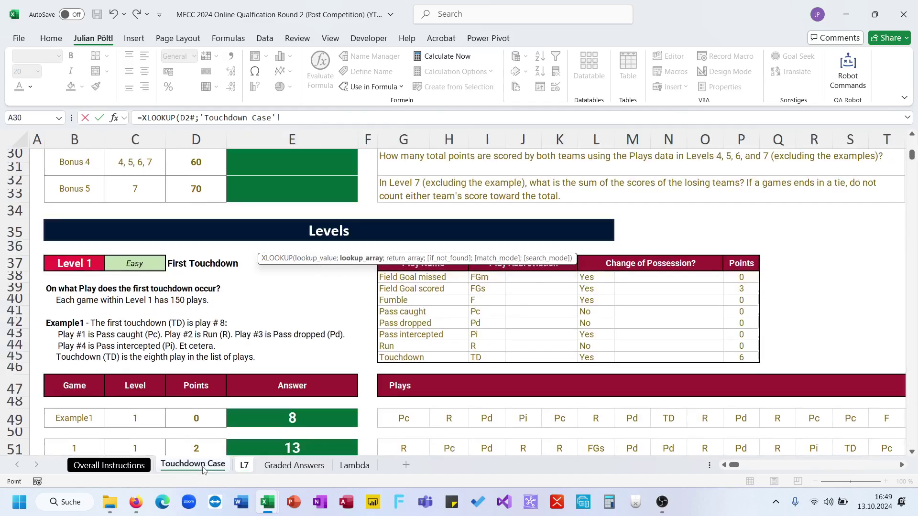
{"action": "left_click_drag", "start_coordinate": [469, 280], "coordinate": [478, 354]}
{"action": "type", "text": ";"}
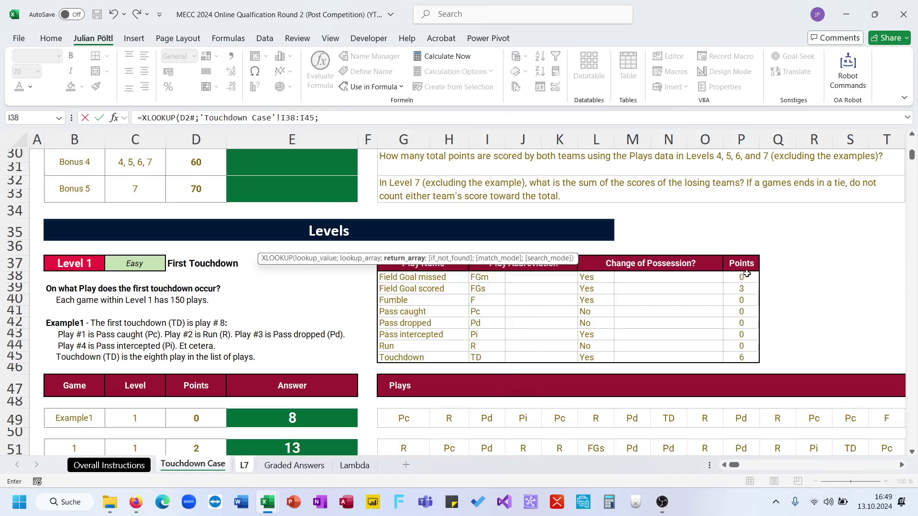
{"action": "left_click_drag", "start_coordinate": [747, 274], "coordinate": [742, 359]}
{"action": "type", "text": ")"}
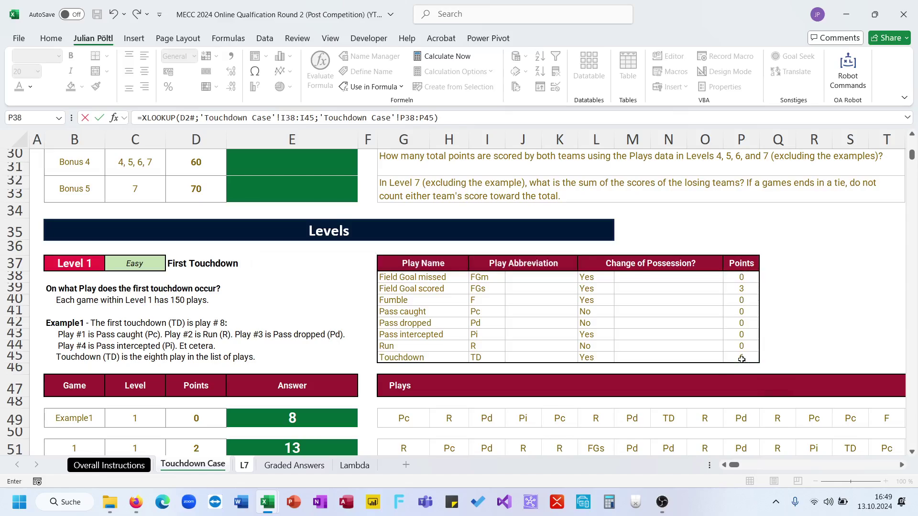
{"action": "key", "text": "Return"}
{"action": "key", "text": "Up"}
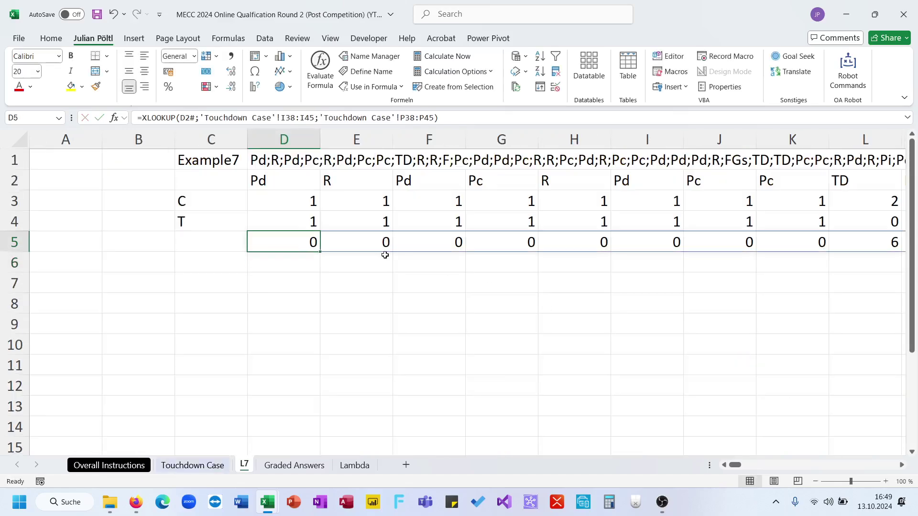
- Enter =GROUPBY(D4#;D5#;SUM) in D7 to sum the points by team
{"action": "left_click", "coordinate": [277, 288]}
{"action": "type", "text": "=Gro"}
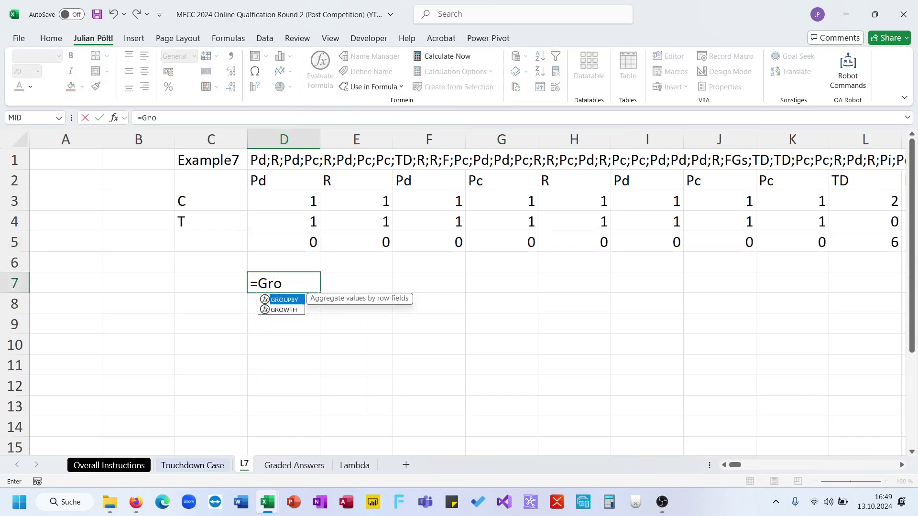
{"action": "key", "text": "Tab"}
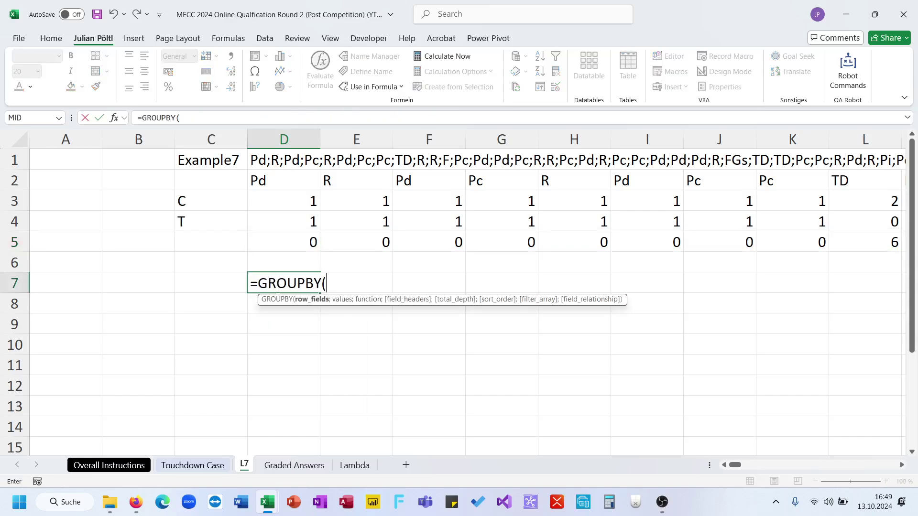
{"action": "left_click", "coordinate": [302, 218]}
{"action": "key", "text": "ctrl+shift+Right"}
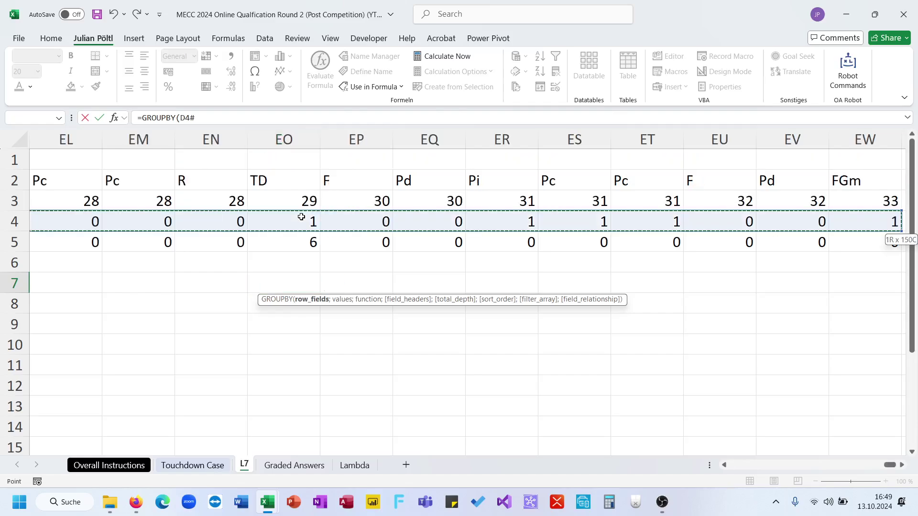
{"action": "type", "text": ";"}
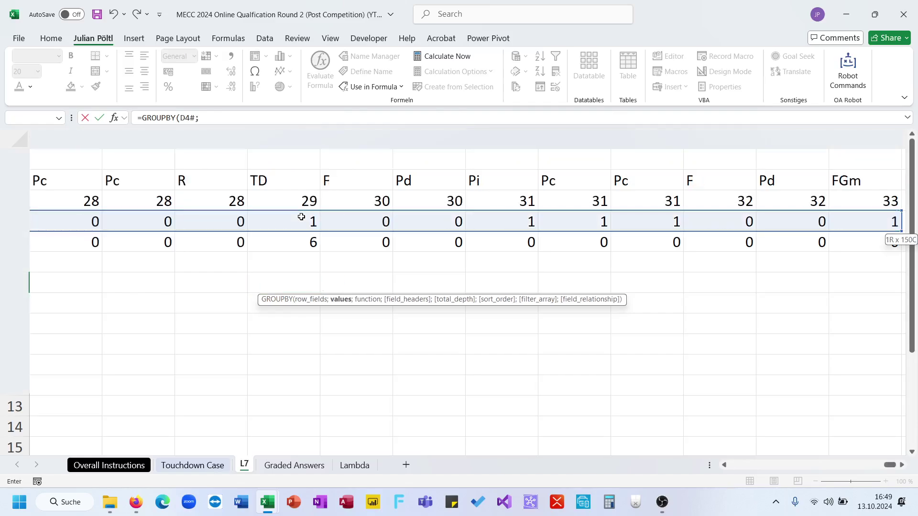
{"action": "left_click", "coordinate": [265, 244]}
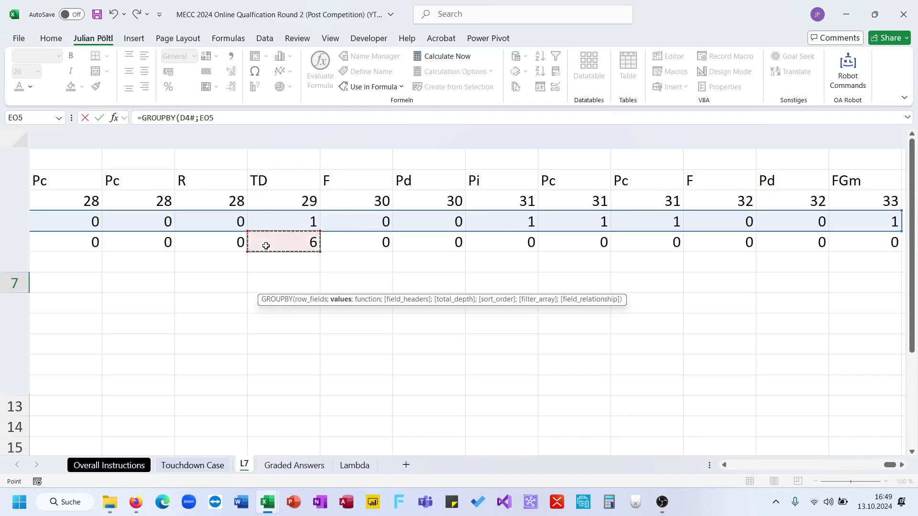
{"action": "key", "text": "ctrl+Left"}
{"action": "key", "text": "ctrl+shift+Right"}
{"action": "type", "text": ";sum)"}
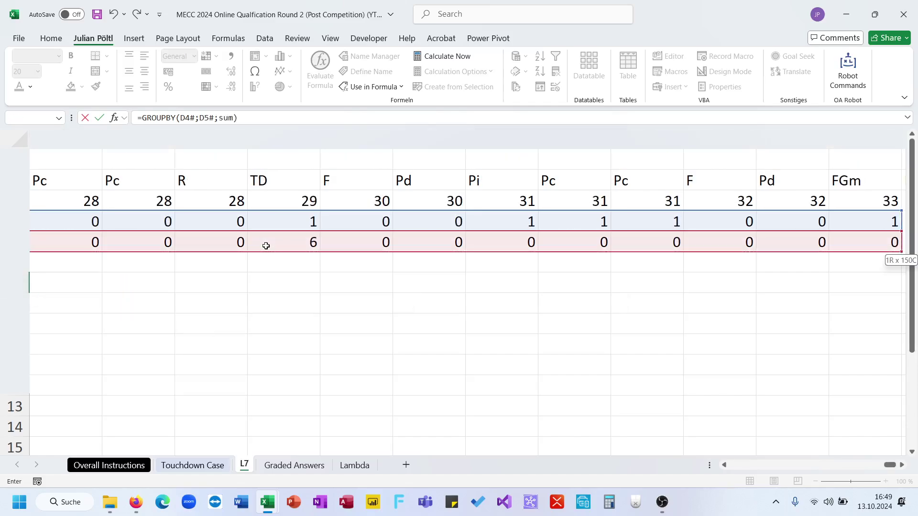
{"action": "key", "text": "Return"}
{"action": "key", "text": "Up"}
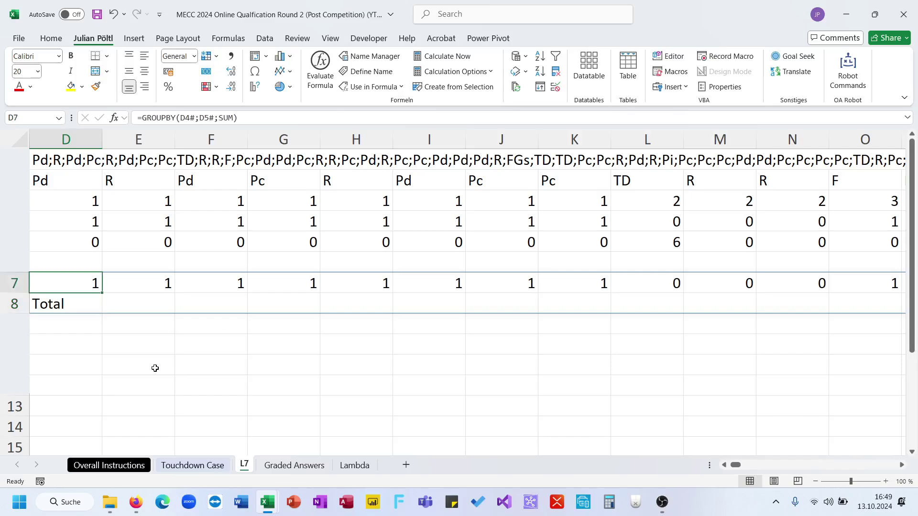
- Wrap both GROUPBY arrays in TOCOL so that D7 reads =GROUPBY(TOCOL(D4#);TOCOL(D5#);SUM)
{"action": "left_click", "coordinate": [182, 119]}
{"action": "type", "text": "to"}
{"action": "key", "text": "Tab"}
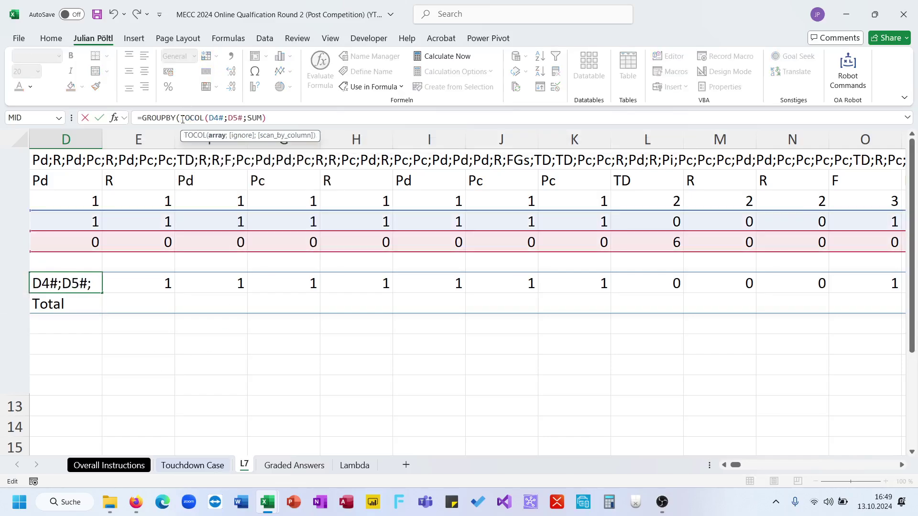
{"action": "type", "text": ")"}
{"action": "left_click", "coordinate": [232, 119]}
{"action": "type", "text": "to"}
{"action": "key", "text": "Tab"}
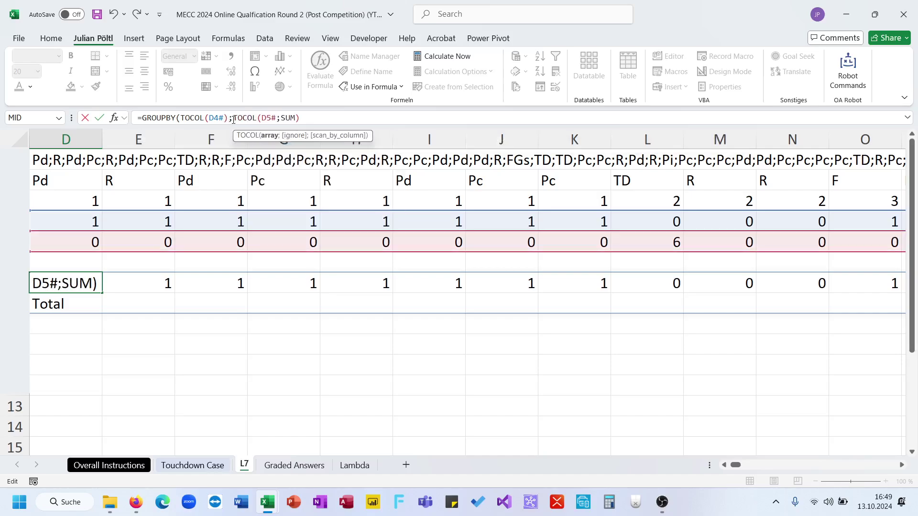
{"action": "left_click", "coordinate": [277, 119]}
{"action": "type", "text": ")"}
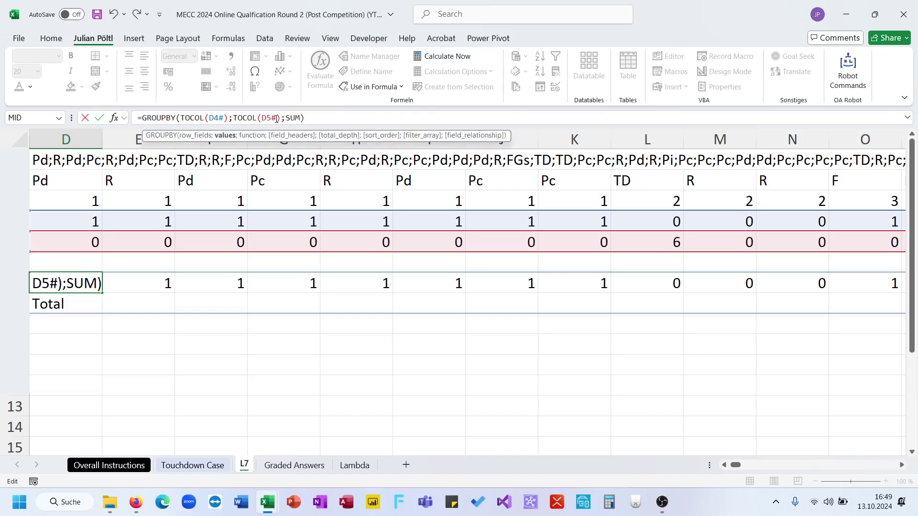
{"action": "left_click", "coordinate": [301, 119]}
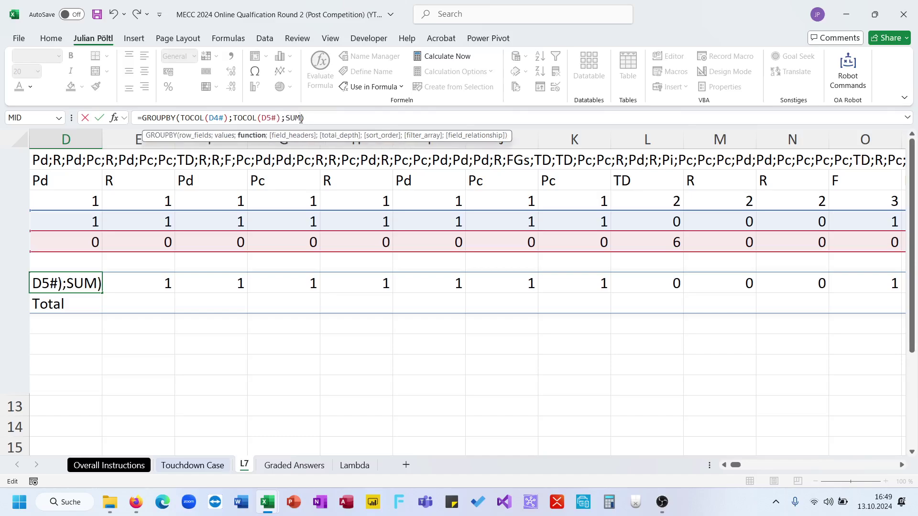
{"action": "key", "text": "ctrl+Return"}
{"action": "scroll", "coordinate": [262, 341], "scroll_direction": "left", "scroll_amount": 3}
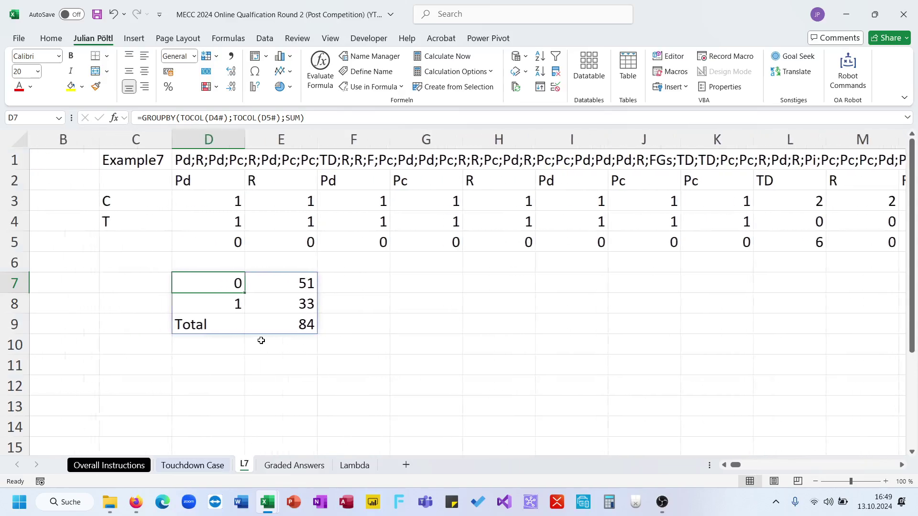
- Compare the team scores with the Level 7 rules and the Example7 answer on the Touchdown Case sheet
{"action": "left_click", "coordinate": [363, 287]}
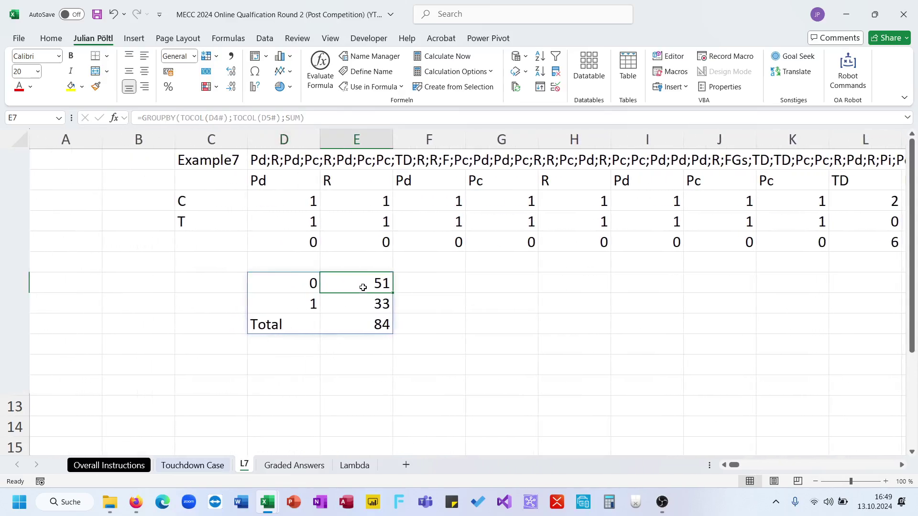
{"action": "left_click", "coordinate": [193, 466]}
{"action": "scroll", "coordinate": [301, 385], "scroll_direction": "down", "scroll_amount": 10}
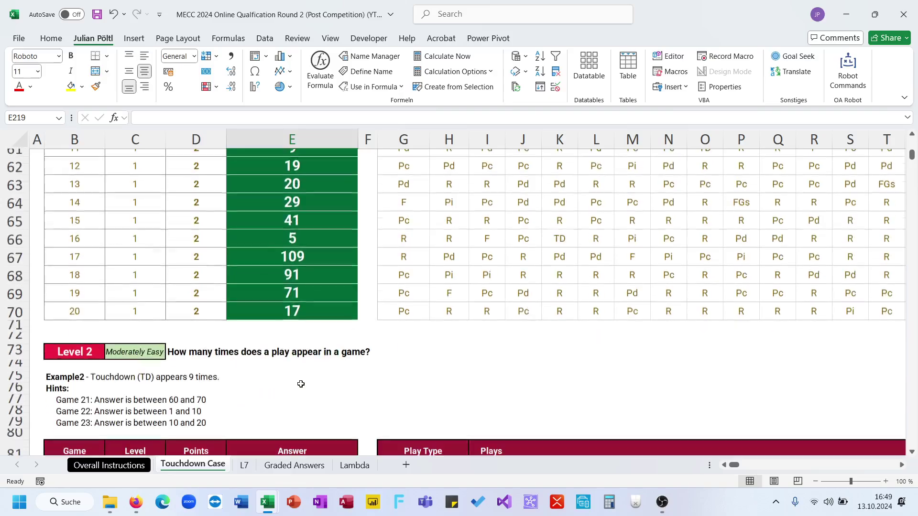
{"action": "left_click_drag", "start_coordinate": [912, 168], "coordinate": [912, 250]}
{"action": "scroll", "coordinate": [533, 288], "scroll_direction": "up", "scroll_amount": 4}
{"action": "scroll", "coordinate": [532, 287], "scroll_direction": "up", "scroll_amount": 5}
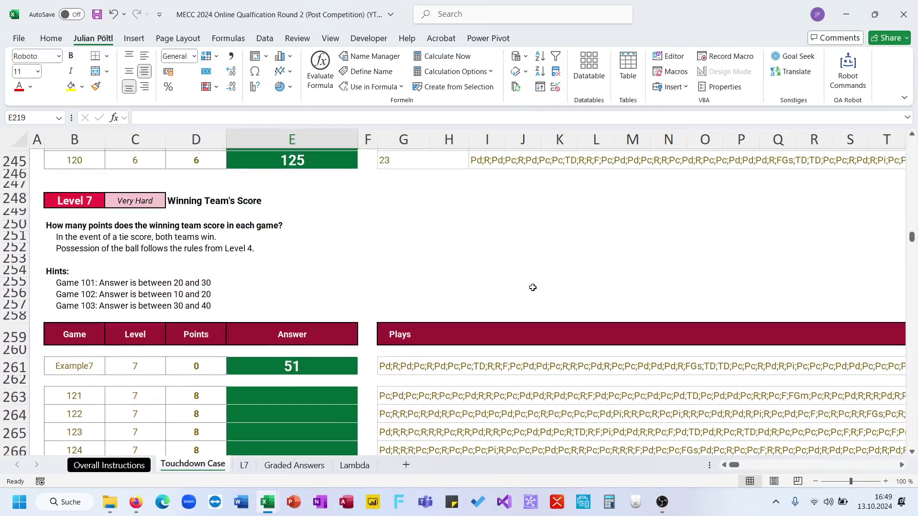
{"action": "left_click", "coordinate": [175, 242]}
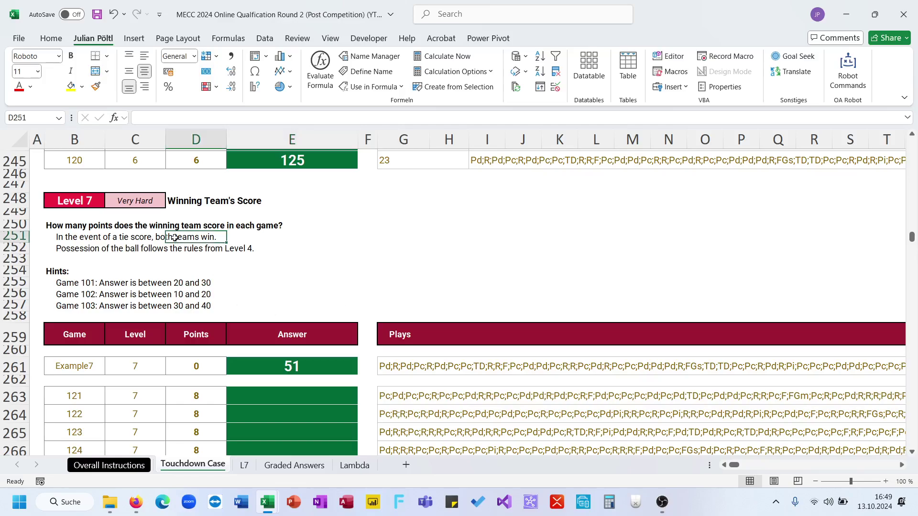
- Return to sheet L7 and enter =MAX(E7:E8) in F7 to get the winning team's score
{"action": "left_click", "coordinate": [247, 468]}
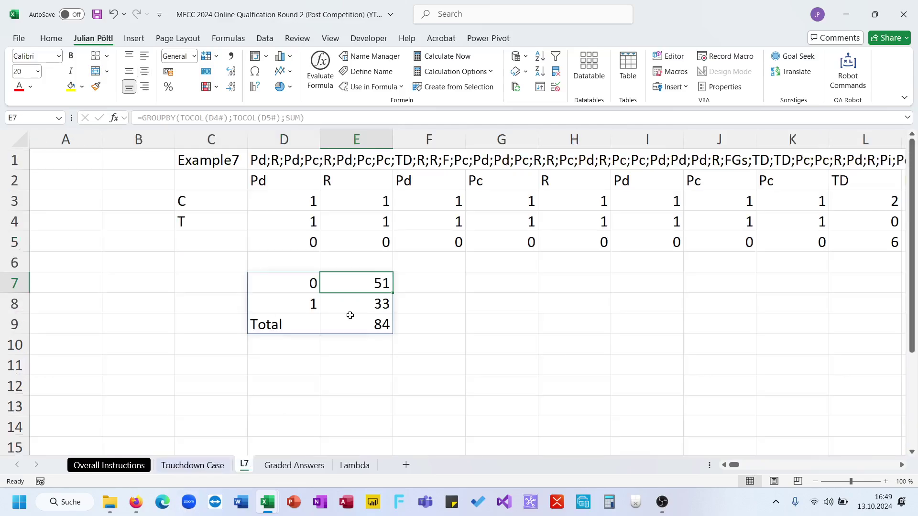
{"action": "left_click", "coordinate": [433, 292]}
{"action": "type", "text": "=Max"}
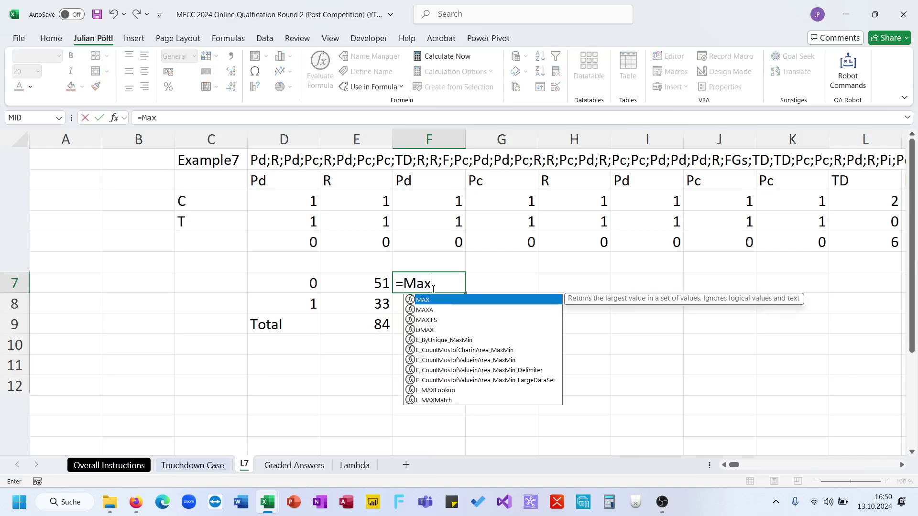
{"action": "type", "text": "("}
{"action": "key", "text": "Left"}
{"action": "key", "text": "shift+Down"}
{"action": "type", "text": ")"}
{"action": "key", "text": "Return"}
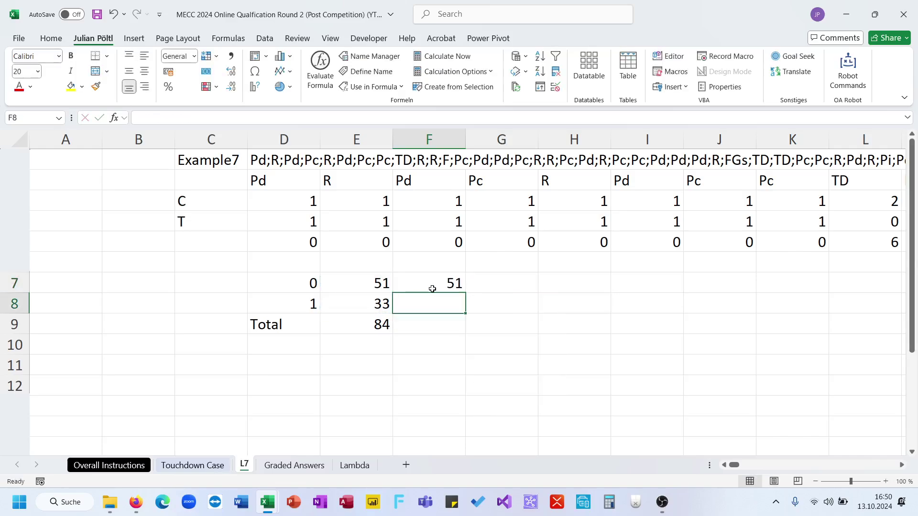
{"action": "left_click", "coordinate": [433, 288]}
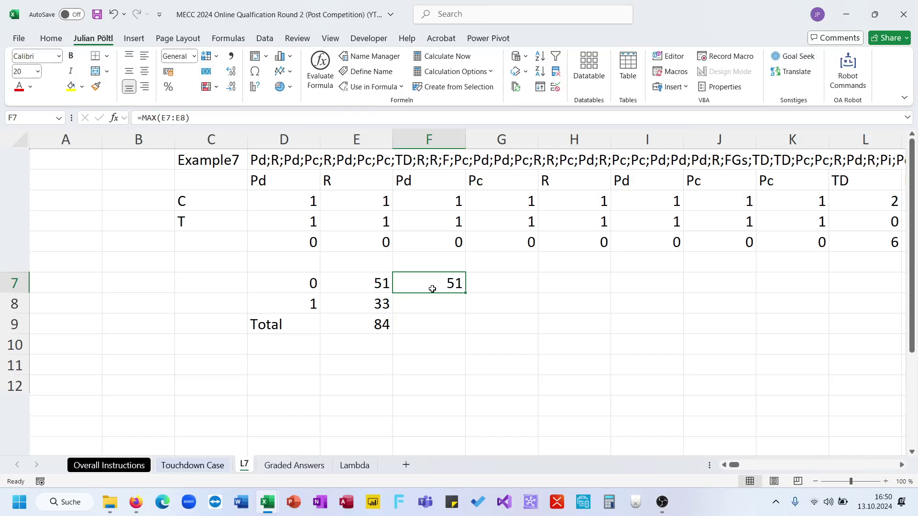
- Copy the Level 7 game numbers 121 to 140 from the Touchdown Case sheet to A7 downward on sheet L7
{"action": "left_click", "coordinate": [201, 471]}
{"action": "left_click", "coordinate": [98, 396]}
{"action": "key", "text": "ctrl+shift+Down"}
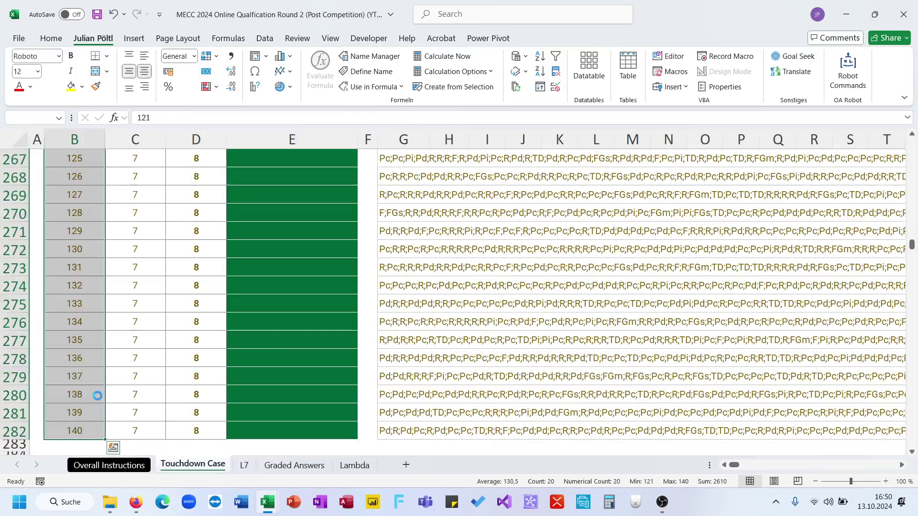
{"action": "key", "text": "ctrl+c"}
{"action": "left_click", "coordinate": [244, 466]}
{"action": "left_click", "coordinate": [82, 281]}
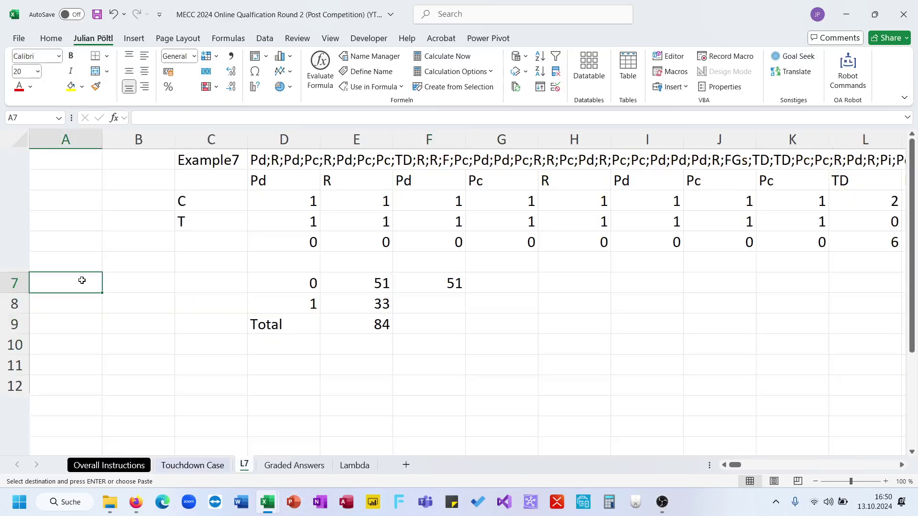
{"action": "key", "text": "ctrl+v"}
- Enter =F7 in B6 to link the winning score as the header of the results column
{"action": "left_click", "coordinate": [116, 264]}
{"action": "type", "text": "="}
{"action": "key", "text": "Right"}
{"action": "key", "text": "Right"}
{"action": "key", "text": "Right"}
{"action": "key", "text": "Right"}
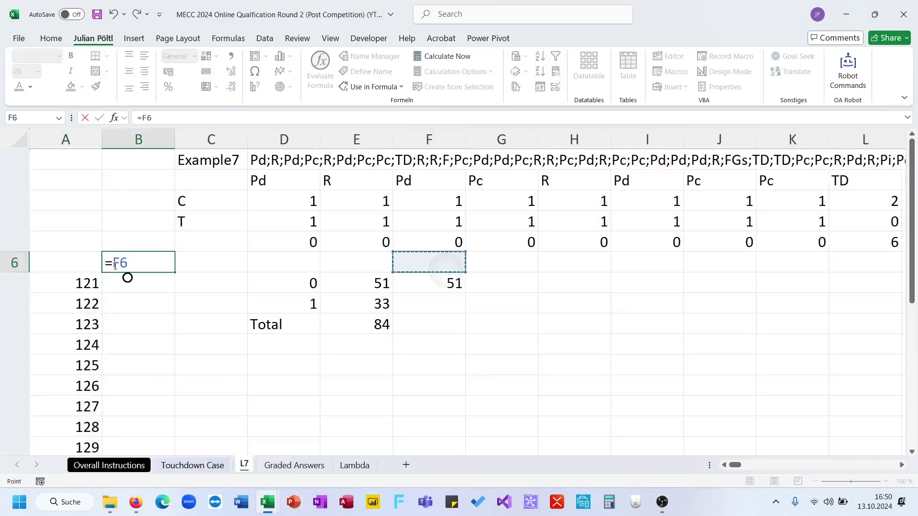
{"action": "key", "text": "Down"}
{"action": "key", "text": "Return"}
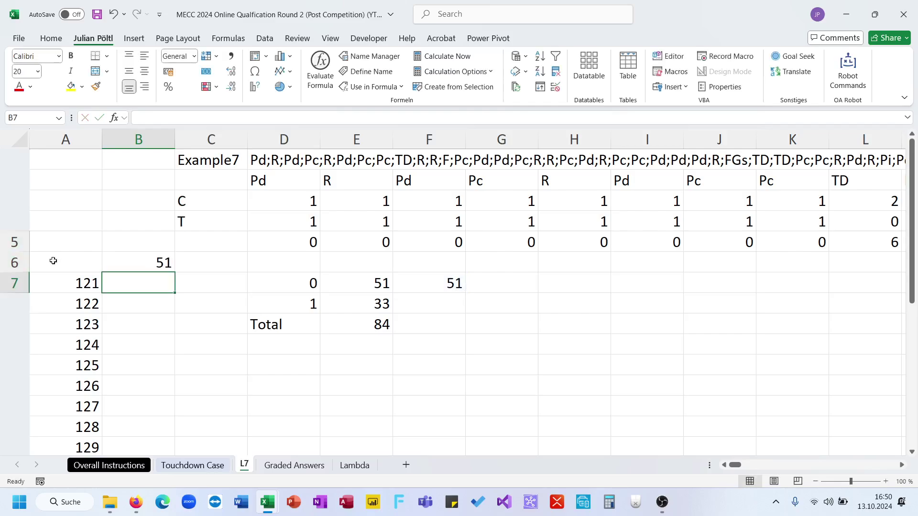
- Create a data table over A6:B26 with C1 as the column input cell
{"action": "left_click_drag", "start_coordinate": [64, 264], "coordinate": [62, 266]}
{"action": "key", "text": "shift+Right"}
{"action": "key", "text": "ctrl+shift+Down"}
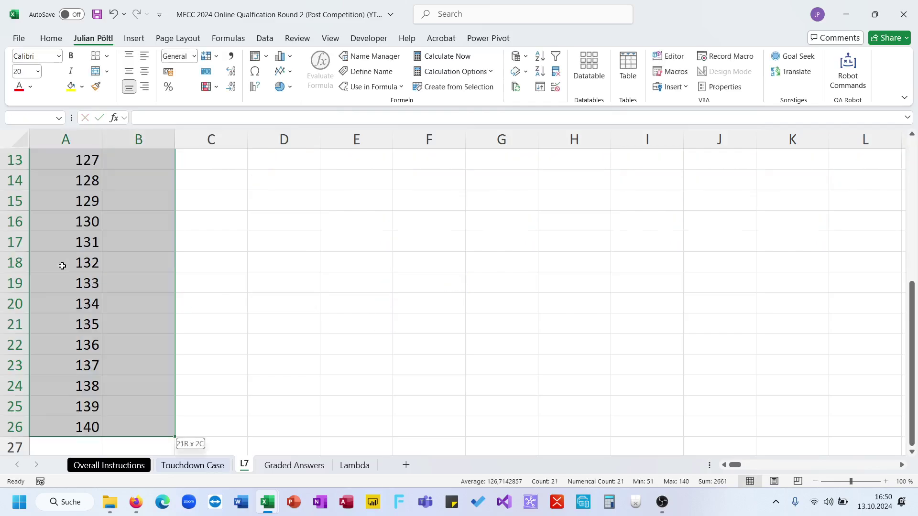
{"action": "left_click", "coordinate": [596, 83]}
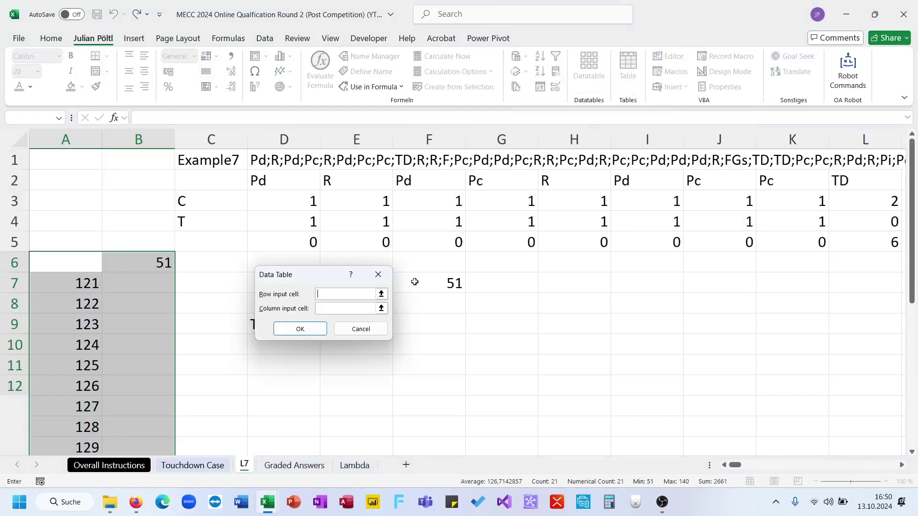
{"action": "left_click", "coordinate": [326, 308]}
{"action": "left_click", "coordinate": [229, 165]}
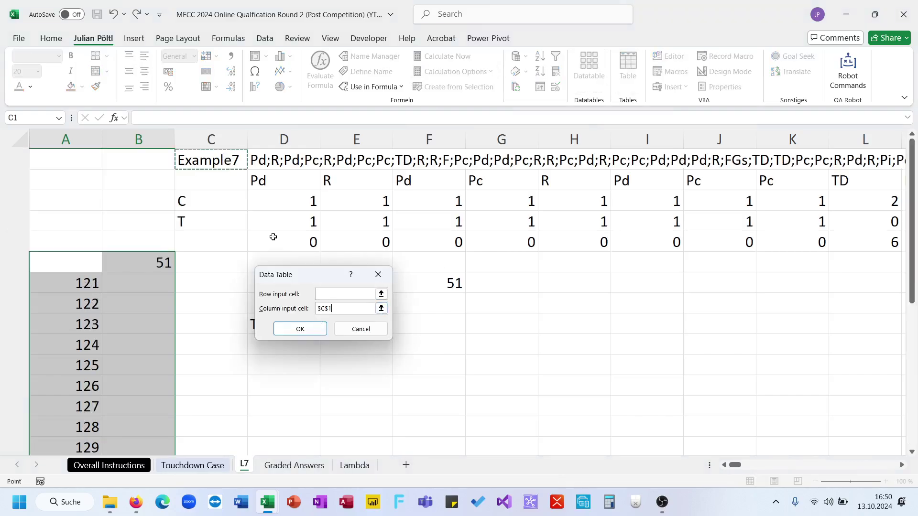
{"action": "left_click", "coordinate": [301, 329]}
- Copy the data table results B7:B26 into the Level 7 answer cells starting at E263 on the Touchdown Case sheet
{"action": "left_click", "coordinate": [144, 284]}
{"action": "key", "text": "ctrl+shift+Down"}
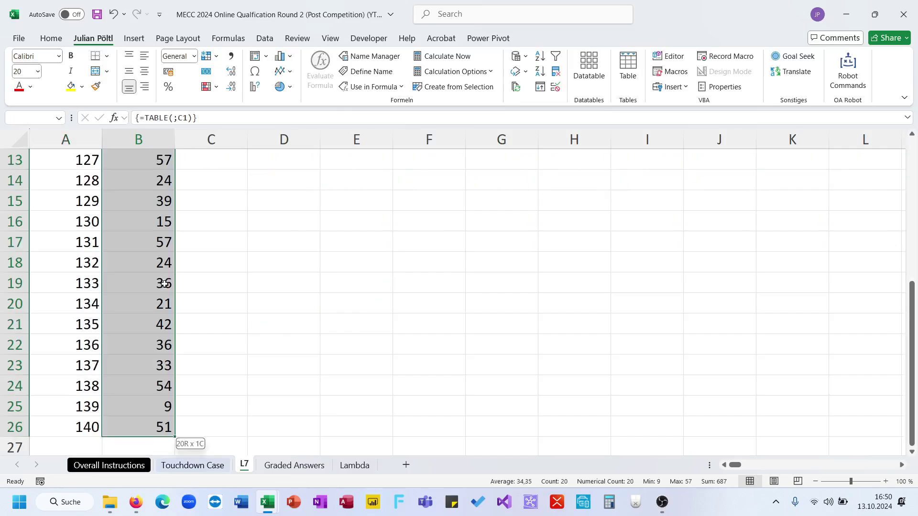
{"action": "key", "text": "ctrl+c"}
{"action": "left_click", "coordinate": [200, 467]}
{"action": "scroll", "coordinate": [284, 230], "scroll_direction": "up", "scroll_amount": 2}
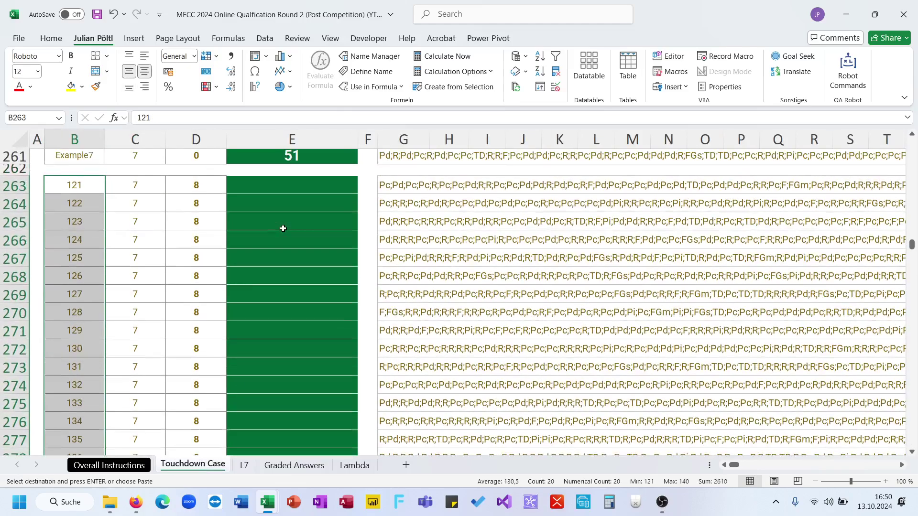
{"action": "left_click", "coordinate": [271, 181]}
{"action": "key", "text": "ctrl+v"}
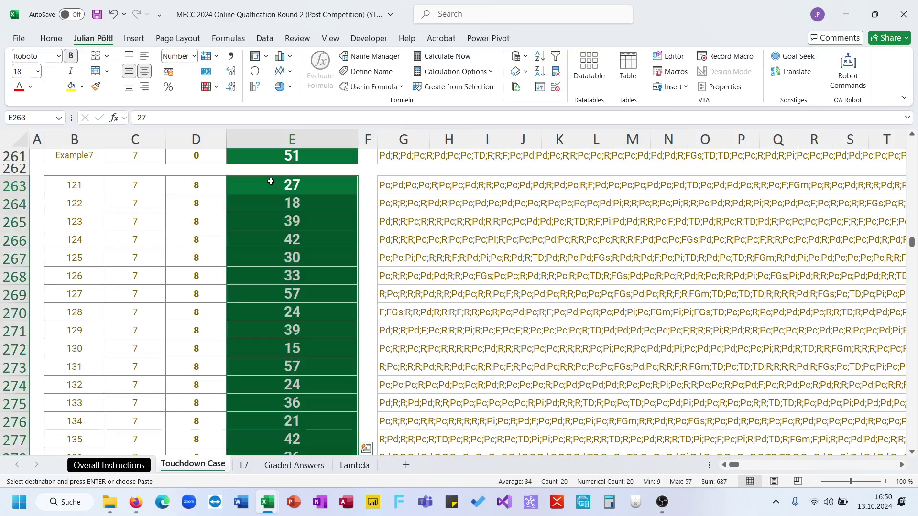
- Review the bonus questions and their points near the start of the Touchdown Case sheet
{"action": "scroll", "coordinate": [300, 290], "scroll_direction": "up", "scroll_amount": 1}
{"action": "scroll", "coordinate": [300, 290], "scroll_direction": "up", "scroll_amount": 19}
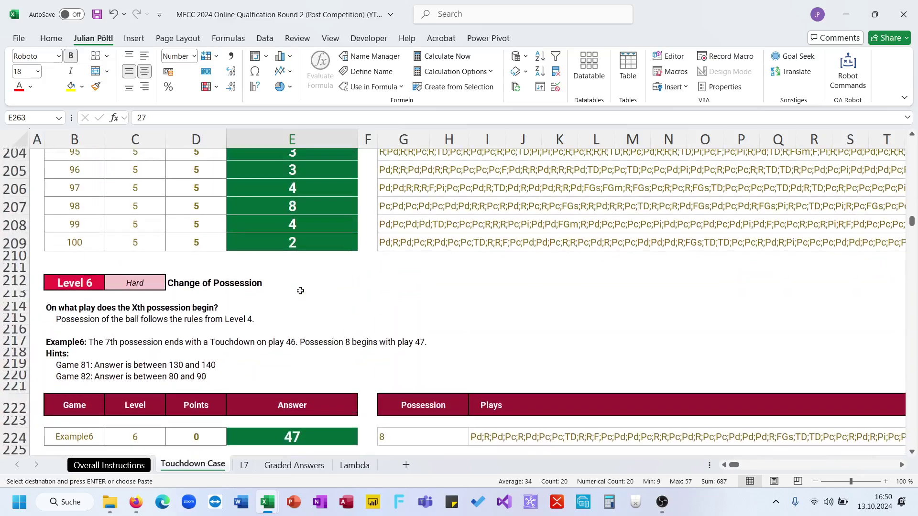
{"action": "left_click_drag", "start_coordinate": [300, 291], "coordinate": [912, 144]}
{"action": "scroll", "coordinate": [658, 297], "scroll_direction": "down", "scroll_amount": 5}
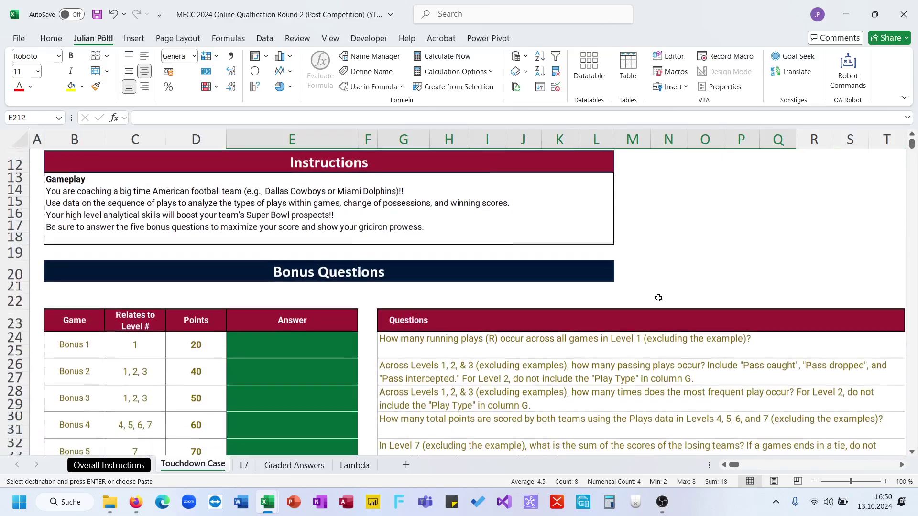
{"action": "left_click_drag", "start_coordinate": [213, 318], "coordinate": [196, 375]}
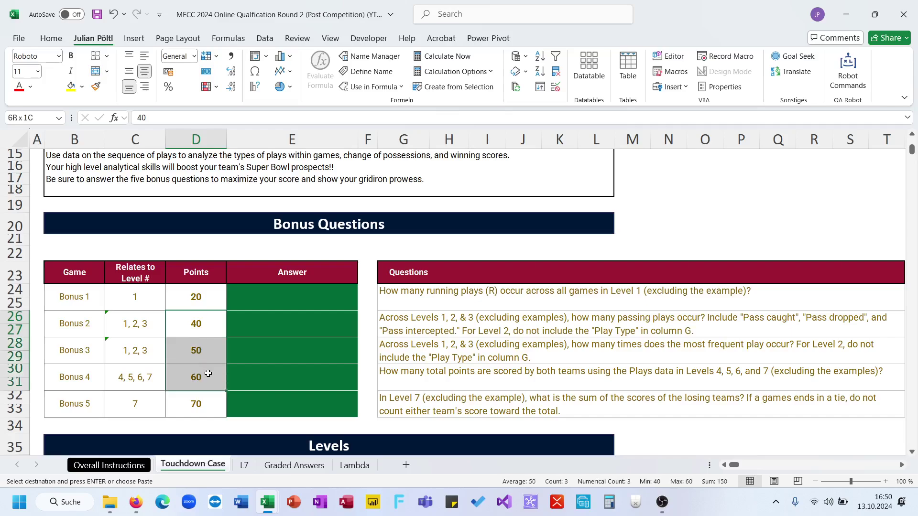
{"action": "left_click", "coordinate": [422, 327]}
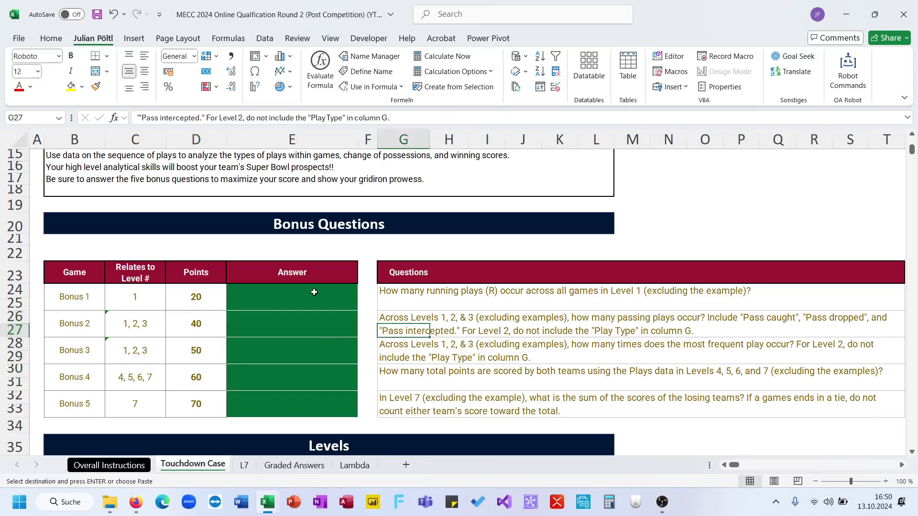
- Answer Bonus 1 in E24 with =COUNTIF(G51:EZ70;"R") to count the running plays in Level 1
{"action": "left_click", "coordinate": [314, 292]}
{"action": "type", "text": "=cou"}
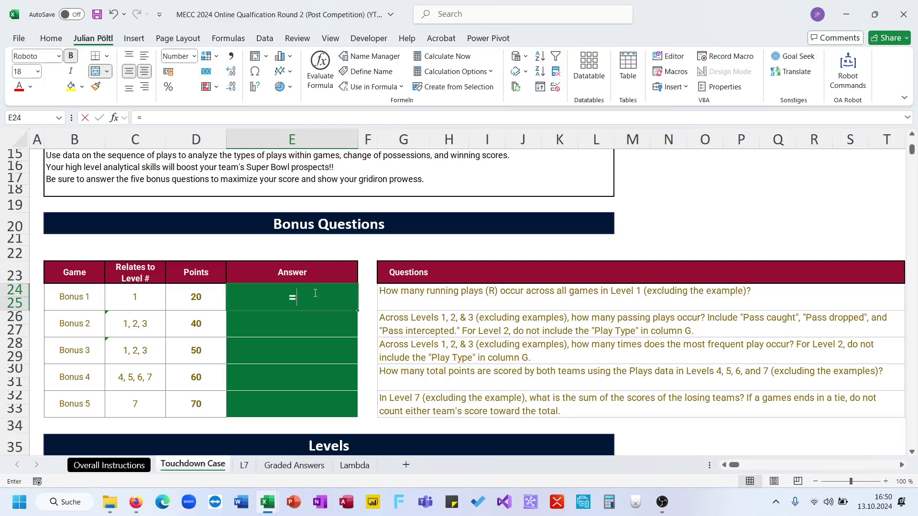
{"action": "key", "text": "Down"}
{"action": "key", "text": "Down"}
{"action": "key", "text": "Down"}
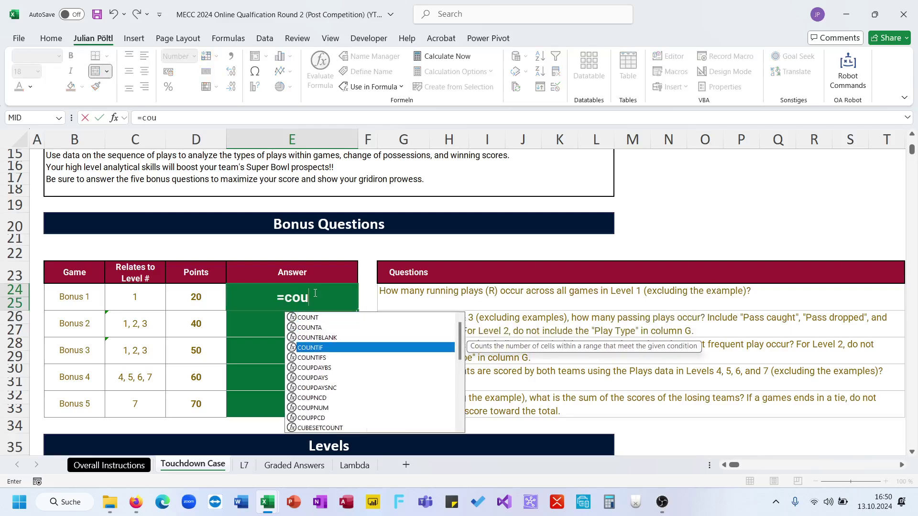
{"action": "key", "text": "Tab"}
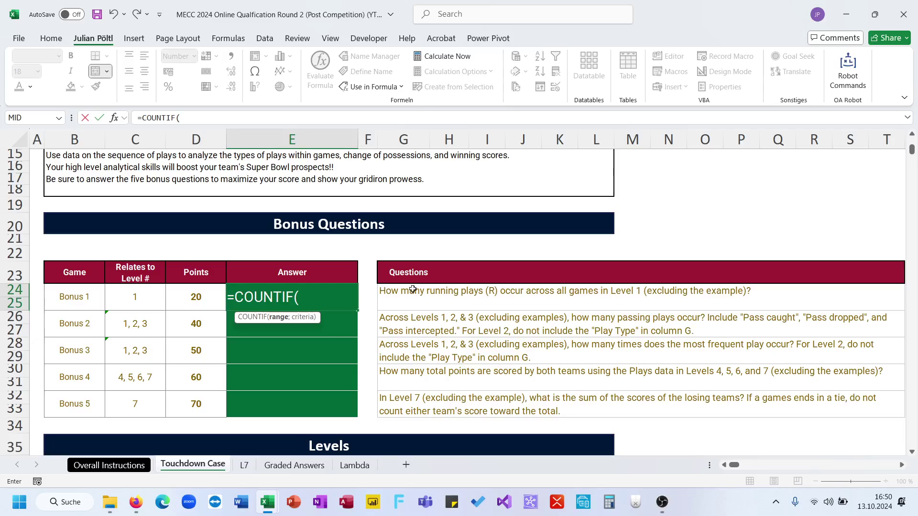
{"action": "scroll", "coordinate": [413, 289], "scroll_direction": "down", "scroll_amount": 7}
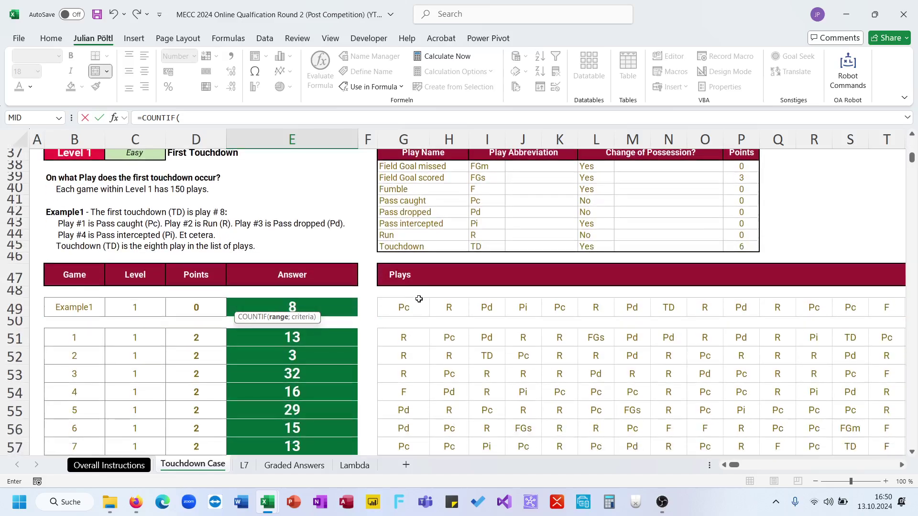
{"action": "left_click", "coordinate": [408, 334]}
{"action": "key", "text": "ctrl+shift+Down"}
{"action": "key", "text": "ctrl+shift+Right"}
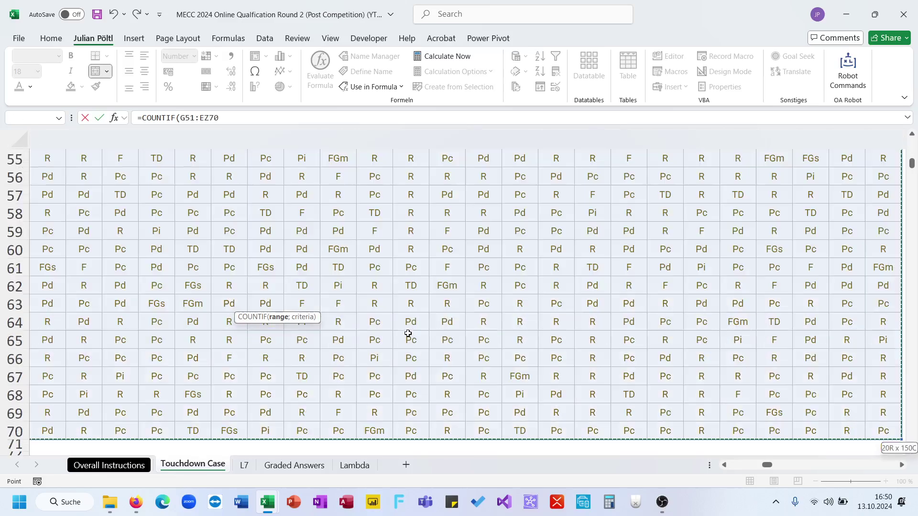
{"action": "type", "text": ";\"R\")"}
{"action": "key", "text": "ctrl+Return"}
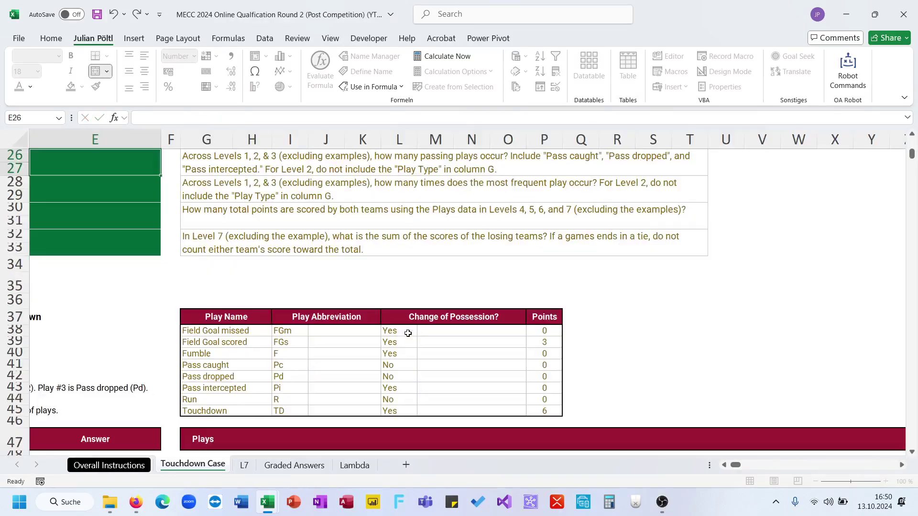
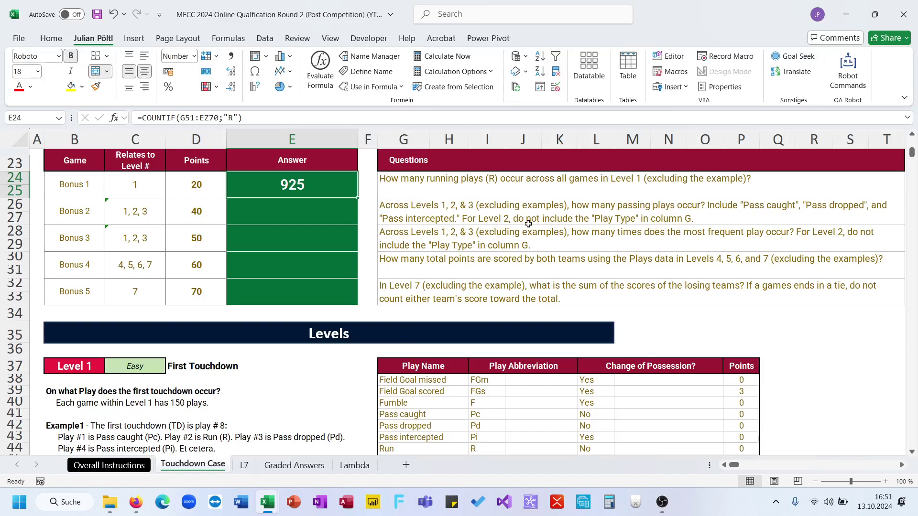
- Read the Bonus 2 question and examine how the play data is laid out in Levels 1, 2 and 3
{"action": "left_click", "coordinate": [548, 215]}
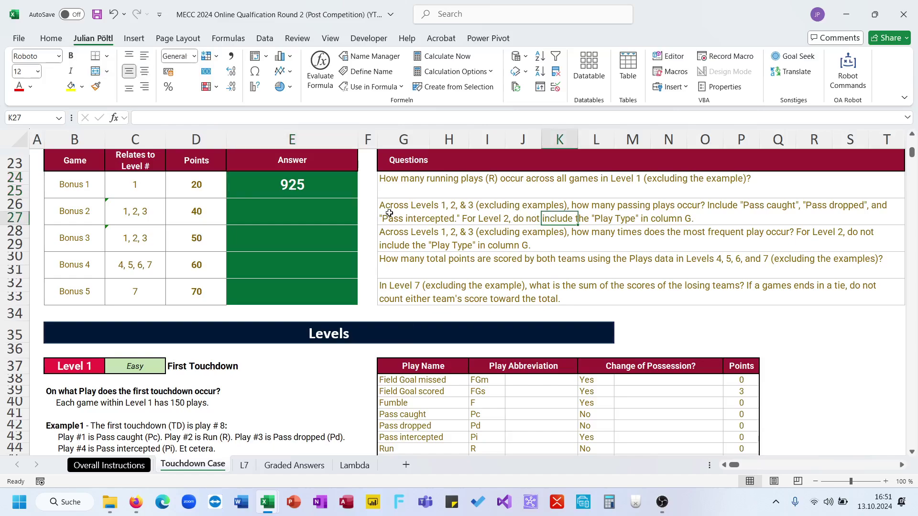
{"action": "left_click", "coordinate": [407, 206]}
{"action": "scroll", "coordinate": [421, 263], "scroll_direction": "down", "scroll_amount": 20}
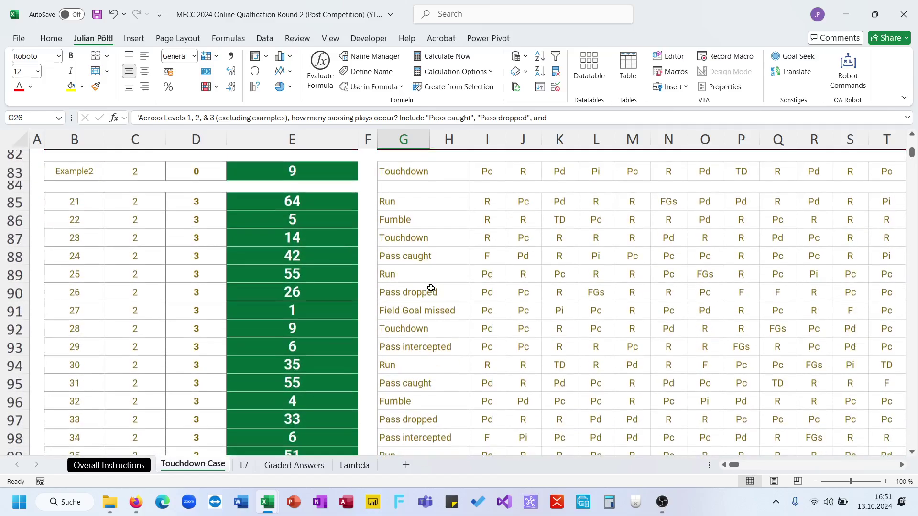
{"action": "scroll", "coordinate": [430, 288], "scroll_direction": "up", "scroll_amount": 2}
{"action": "scroll", "coordinate": [431, 289], "scroll_direction": "down", "scroll_amount": 17}
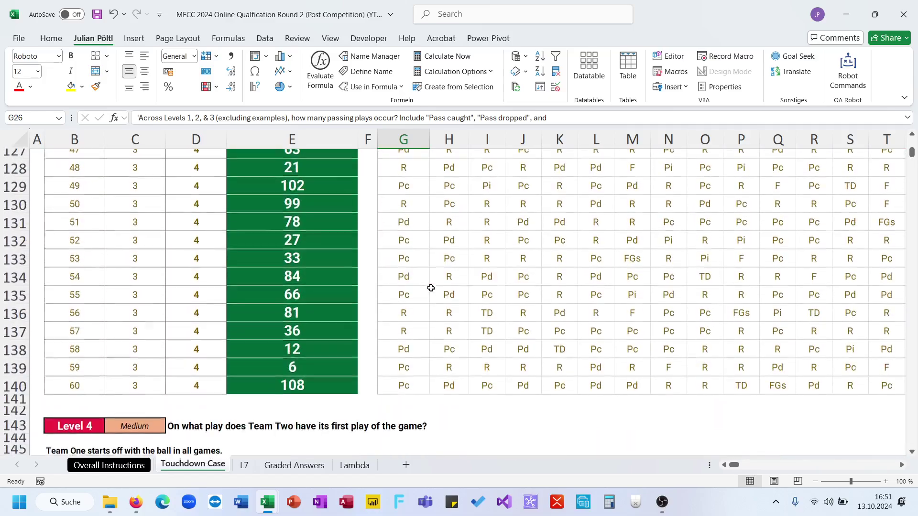
{"action": "scroll", "coordinate": [431, 288], "scroll_direction": "up", "scroll_amount": 7}
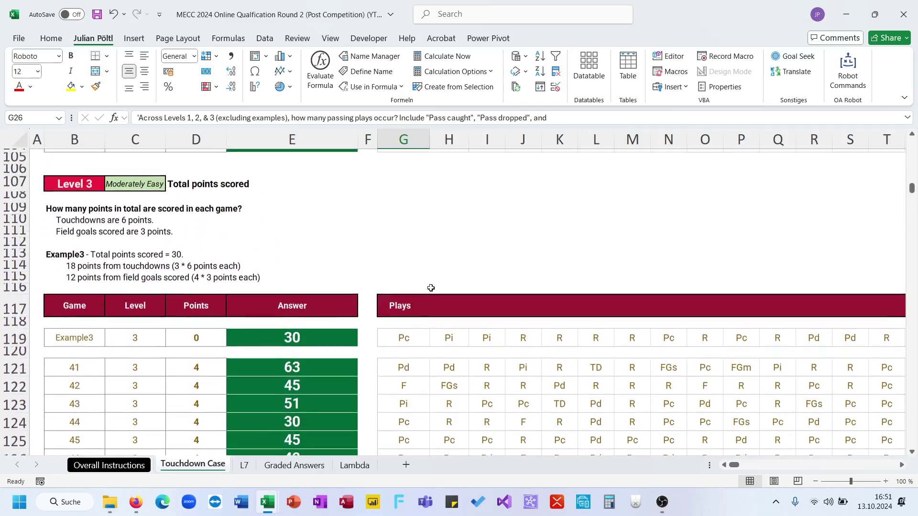
{"action": "scroll", "coordinate": [431, 288], "scroll_direction": "up", "scroll_amount": 20}
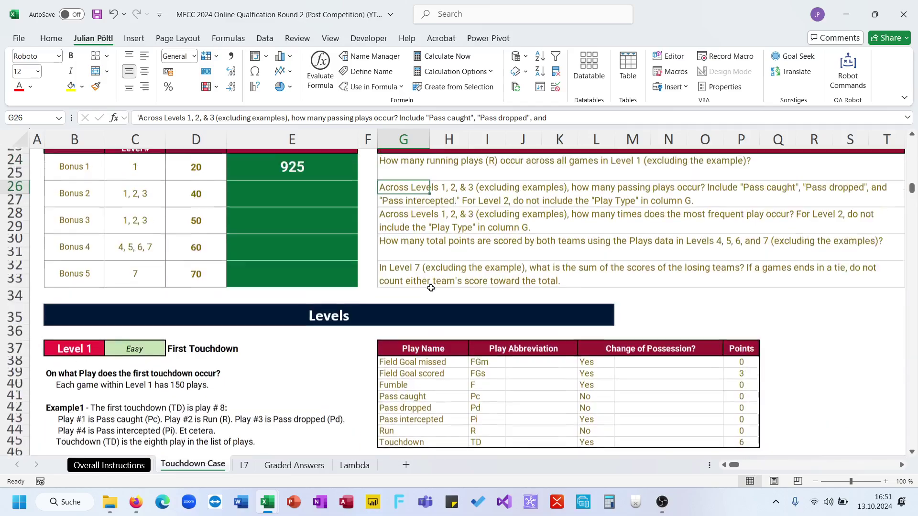
{"action": "scroll", "coordinate": [431, 289], "scroll_direction": "up", "scroll_amount": 1}
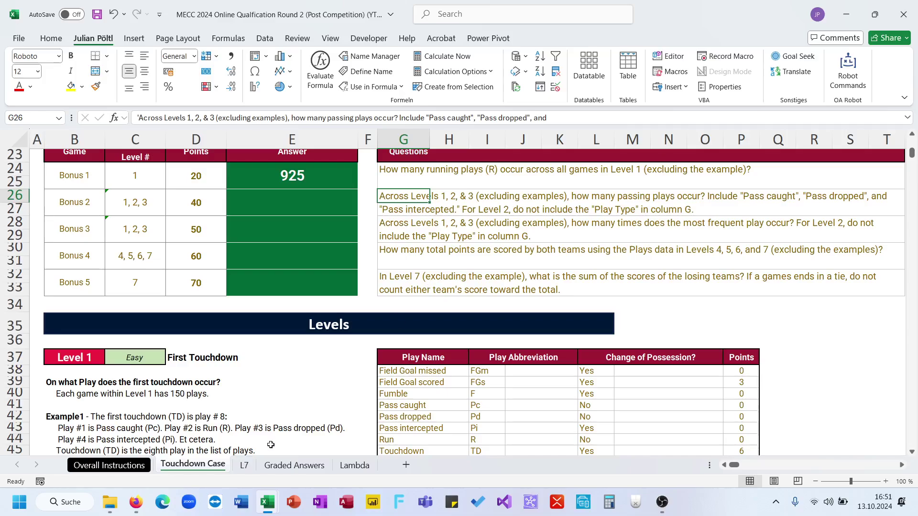
{"action": "scroll", "coordinate": [422, 346], "scroll_direction": "down", "scroll_amount": 9}
{"action": "scroll", "coordinate": [422, 346], "scroll_direction": "down", "scroll_amount": 4}
{"action": "scroll", "coordinate": [423, 346], "scroll_direction": "up", "scroll_amount": 15}
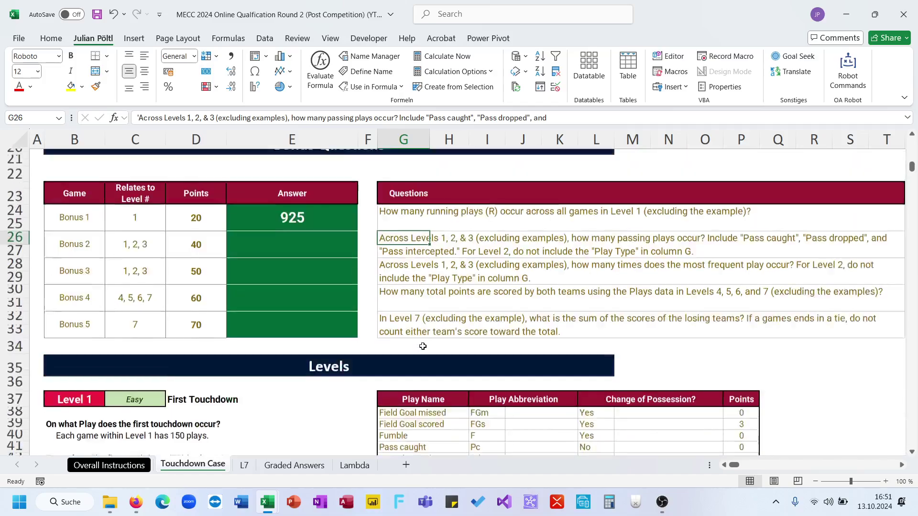
{"action": "scroll", "coordinate": [423, 346], "scroll_direction": "down", "scroll_amount": 9}
{"action": "scroll", "coordinate": [423, 346], "scroll_direction": "down", "scroll_amount": 3}
{"action": "scroll", "coordinate": [421, 344], "scroll_direction": "up", "scroll_amount": 4}
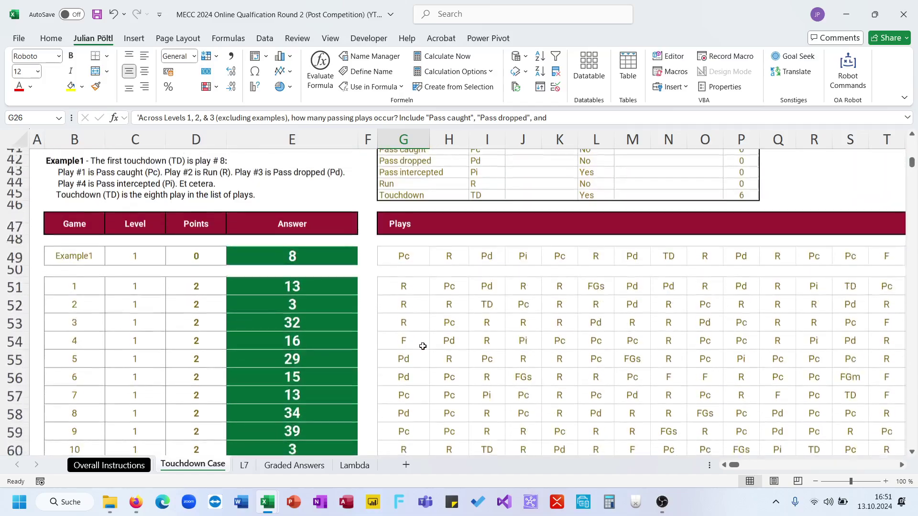
- Add a new worksheet and begin an =E_Bonus_Setup_ExcelESports( formula in A1
{"action": "left_click", "coordinate": [406, 464]}
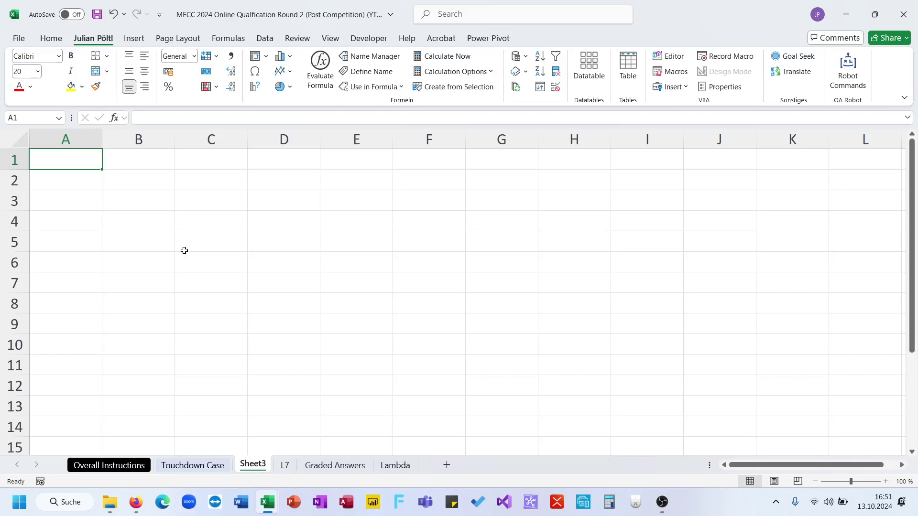
{"action": "type", "text": "=E_Bon"}
{"action": "type", "text": "u"}
{"action": "key", "text": "Tab"}
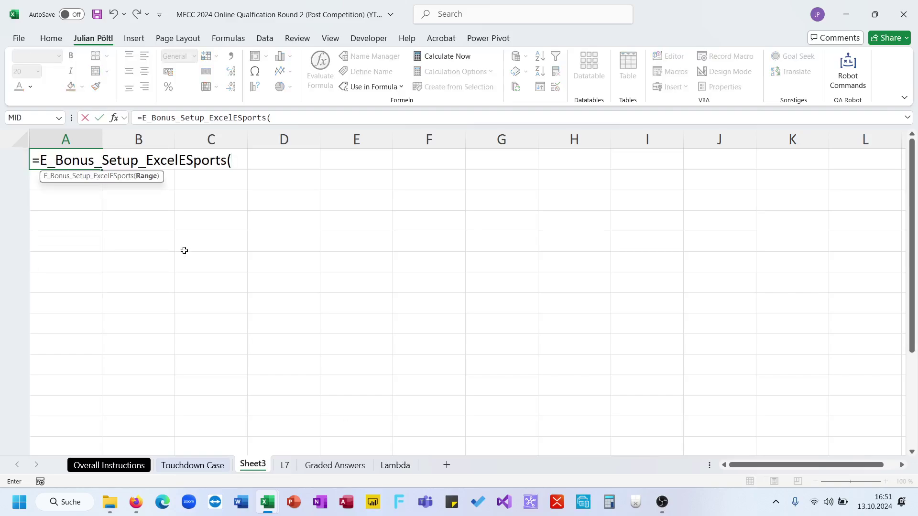
- Complete the A1 formula as =E_Bonus_Setup_ExcelESports('Touchdown Case'!B49:FB140), covering the game data of Levels 1 to 3
{"action": "left_click", "coordinate": [211, 462]}
{"action": "scroll", "coordinate": [402, 352], "scroll_direction": "up", "scroll_amount": 1}
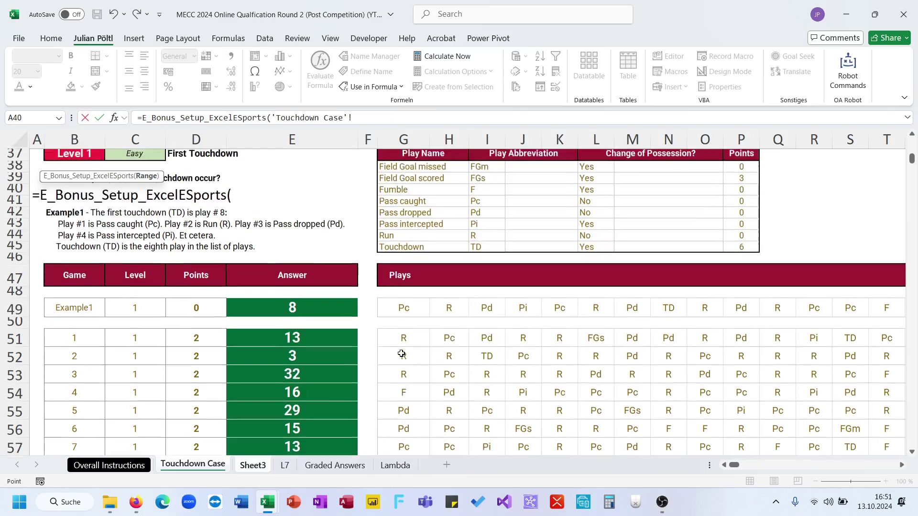
{"action": "left_click", "coordinate": [89, 317]}
{"action": "key", "text": "ctrl+shift+Right"}
{"action": "key", "text": "ctrl+shift+Right"}
{"action": "key", "text": "ctrl+shift+Right"}
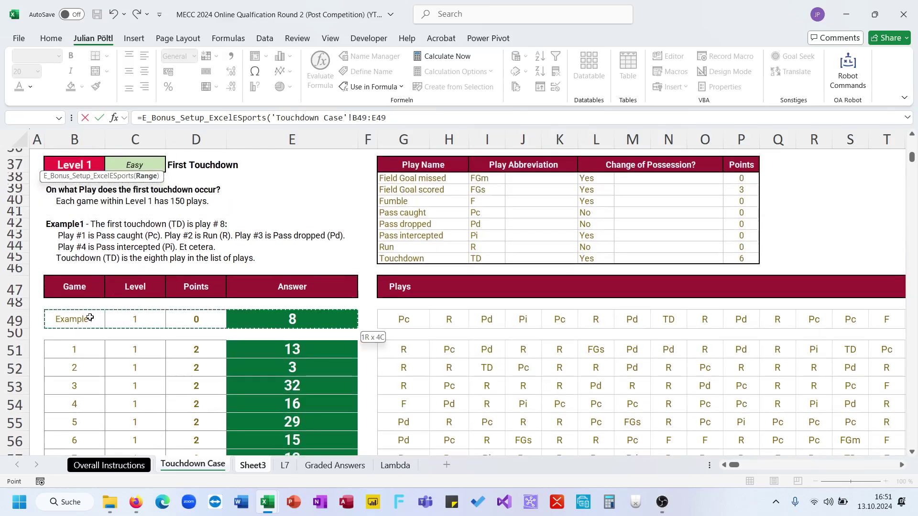
{"action": "key", "text": "ctrl+shift+Down"}
{"action": "key", "text": "ctrl+shift+Down"}
{"action": "key", "text": "ctrl+shift+Down"}
{"action": "key", "text": "ctrl+shift+Down"}
{"action": "key", "text": "ctrl+shift+Down"}
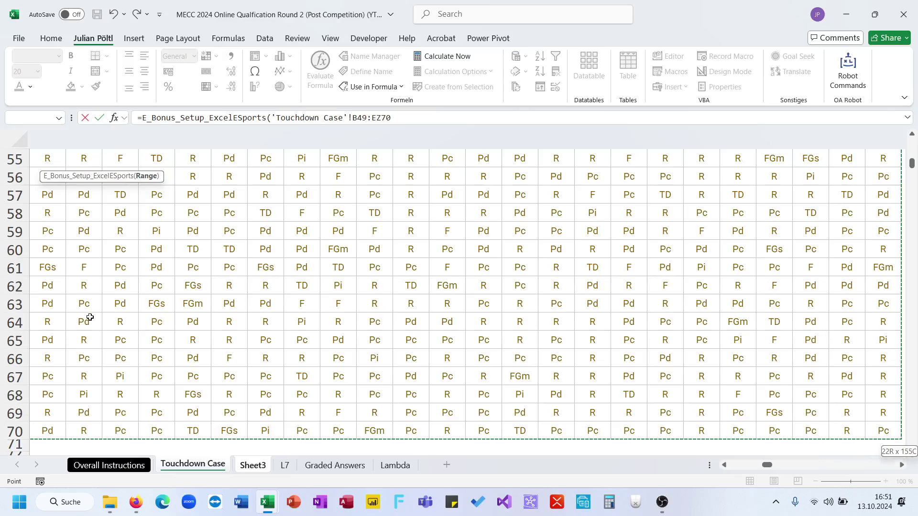
{"action": "key", "text": "ctrl+shift+Down"}
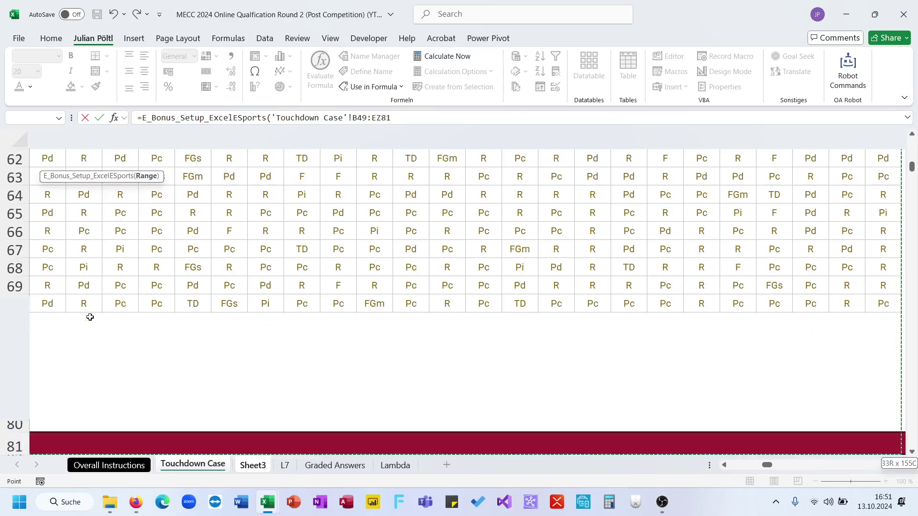
{"action": "key", "text": "ctrl+shift+Right"}
{"action": "key", "text": "ctrl+shift+Left"}
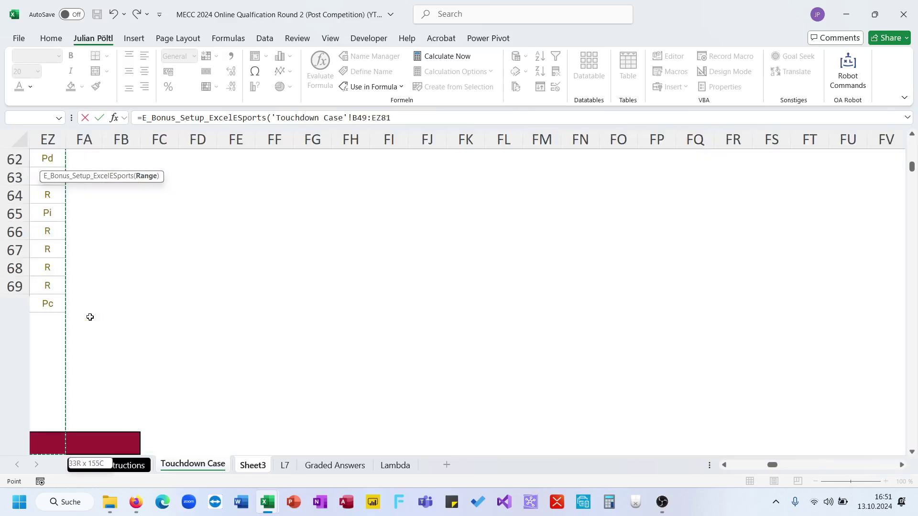
{"action": "key", "text": "shift+Down"}
{"action": "key", "text": "shift+Down"}
{"action": "key", "text": "shift+Down"}
{"action": "key", "text": "shift+Down"}
{"action": "key", "text": "shift+Down"}
{"action": "key", "text": "shift+Down"}
{"action": "key", "text": "shift+Down"}
{"action": "key", "text": "shift+Down"}
{"action": "key", "text": "shift+Down"}
{"action": "key", "text": "shift+Down"}
{"action": "key", "text": "shift+Down"}
{"action": "key", "text": "shift+Down"}
{"action": "key", "text": "shift+Down"}
{"action": "key", "text": "shift+Down"}
{"action": "key", "text": "shift+Down"}
{"action": "key", "text": "shift+Down"}
{"action": "key", "text": "shift+Down"}
{"action": "key", "text": "shift+Down"}
{"action": "key", "text": "shift+Down"}
{"action": "key", "text": "shift+Down"}
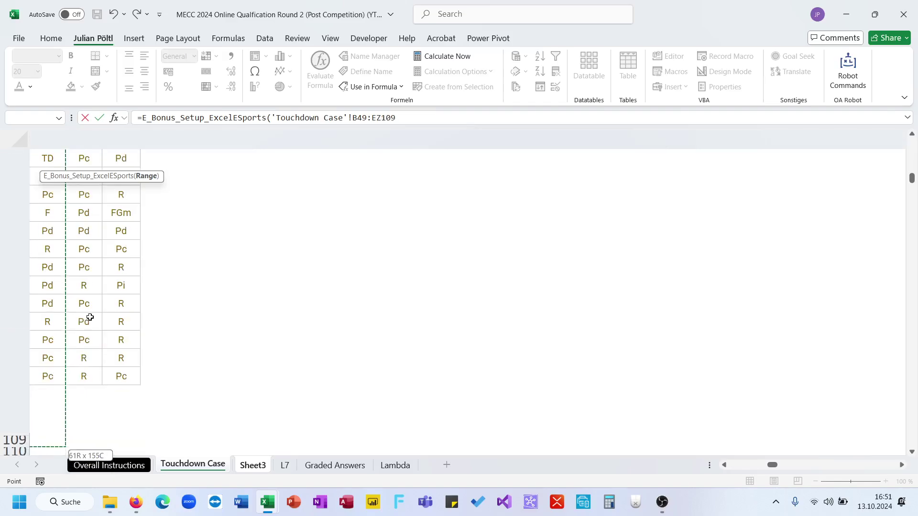
{"action": "key", "text": "shift+Down"}
{"action": "key", "text": "shift+Down"}
{"action": "key", "text": "shift+Down"}
{"action": "key", "text": "shift+Down"}
{"action": "key", "text": "shift+Down"}
{"action": "key", "text": "shift+Down"}
{"action": "key", "text": "shift+Down"}
{"action": "key", "text": "shift+Down"}
{"action": "key", "text": "shift+Down"}
{"action": "key", "text": "shift+Down"}
{"action": "key", "text": "shift+Down"}
{"action": "key", "text": "shift+Down"}
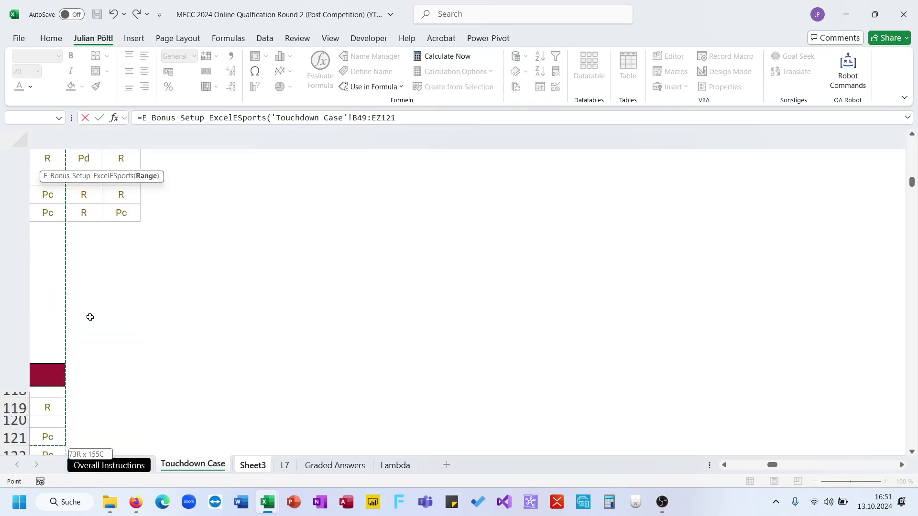
{"action": "key", "text": "shift+Down"}
{"action": "key", "text": "shift+Down"}
{"action": "key", "text": "shift+Down"}
{"action": "key", "text": "shift+Down"}
{"action": "key", "text": "shift+Down"}
{"action": "key", "text": "shift+Down"}
{"action": "key", "text": "shift+Down"}
{"action": "key", "text": "shift+Down"}
{"action": "key", "text": "shift+Down"}
{"action": "key", "text": "shift+Down"}
{"action": "key", "text": "shift+Down"}
{"action": "key", "text": "shift+Down"}
{"action": "key", "text": "shift+Down"}
{"action": "key", "text": "shift+Down"}
{"action": "key", "text": "shift+Down"}
{"action": "key", "text": "shift+Down"}
{"action": "key", "text": "shift+Down"}
{"action": "key", "text": "shift+Down"}
{"action": "key", "text": "shift+Down"}
{"action": "key", "text": "shift+Right"}
{"action": "key", "text": "shift+Right"}
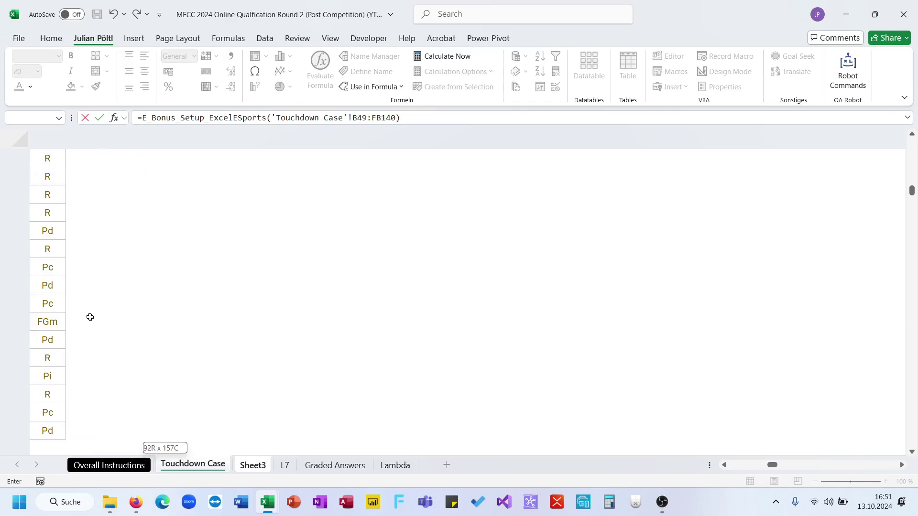
{"action": "key", "text": "Return"}
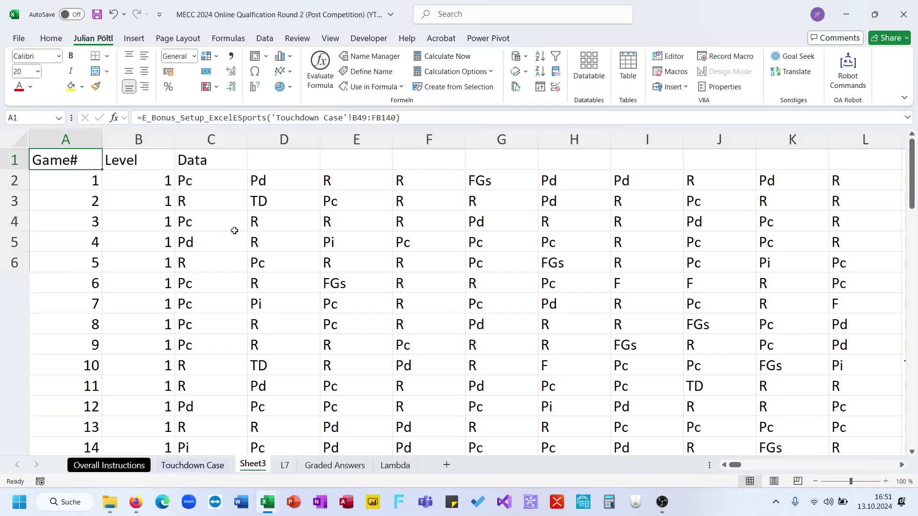
- Check the combined game data on Sheet3 down to its last row, and reread the bonus questions on the Touchdown Case sheet
{"action": "scroll", "coordinate": [234, 231], "scroll_direction": "down", "scroll_amount": 6}
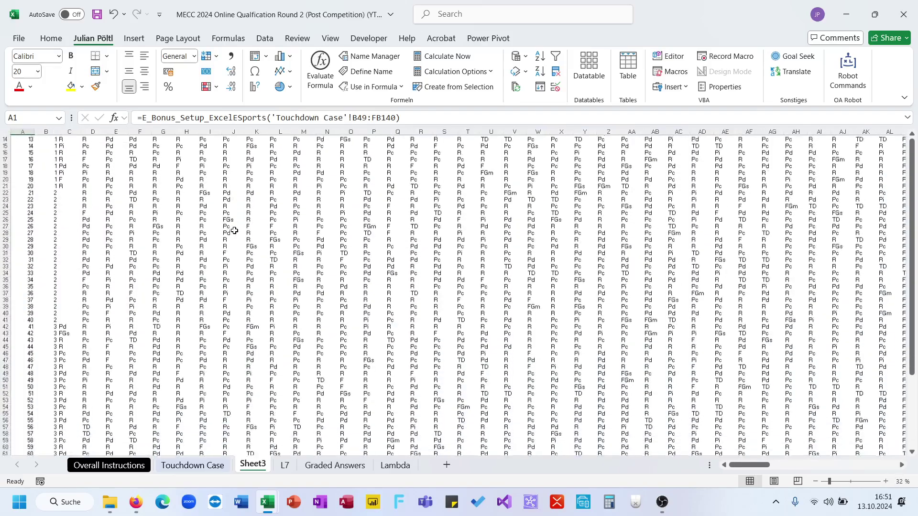
{"action": "scroll", "coordinate": [234, 230], "scroll_direction": "down", "scroll_amount": 10}
{"action": "left_click", "coordinate": [66, 336]}
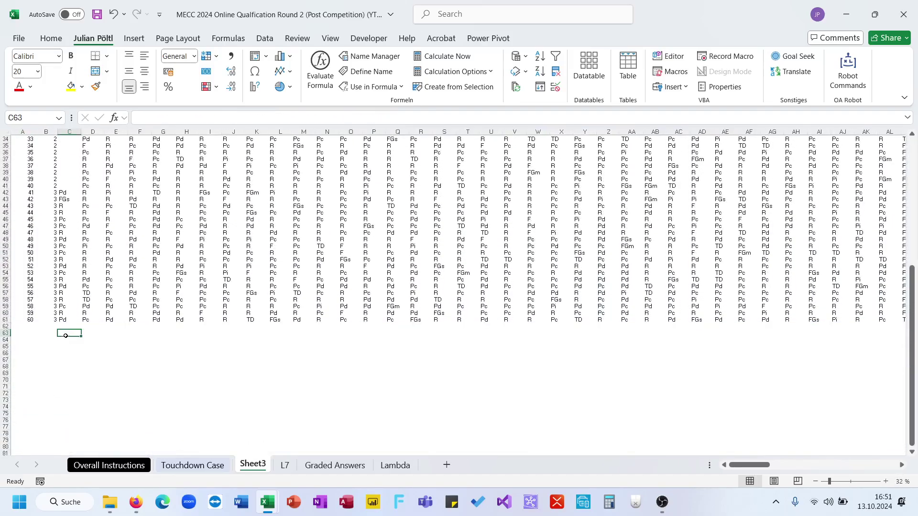
{"action": "left_click", "coordinate": [192, 466]}
{"action": "scroll", "coordinate": [284, 316], "scroll_direction": "up", "scroll_amount": 15}
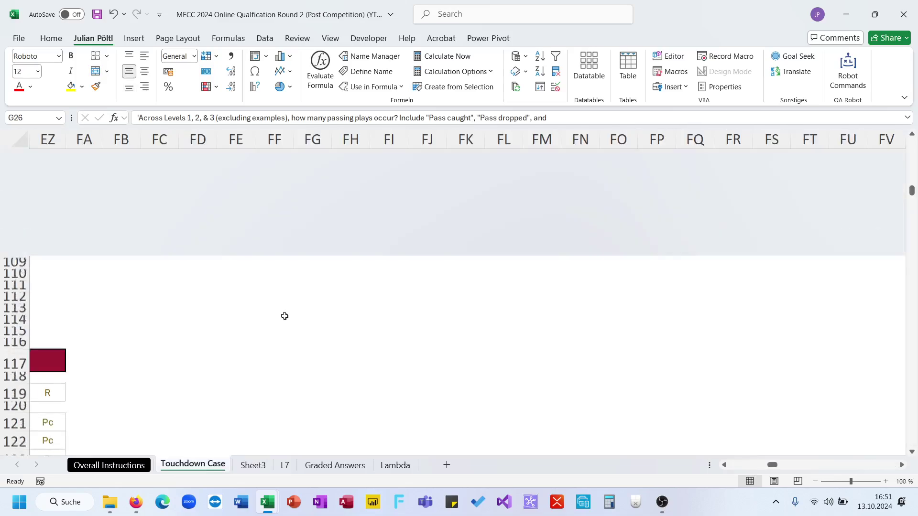
{"action": "left_click_drag", "start_coordinate": [771, 465], "coordinate": [734, 465]}
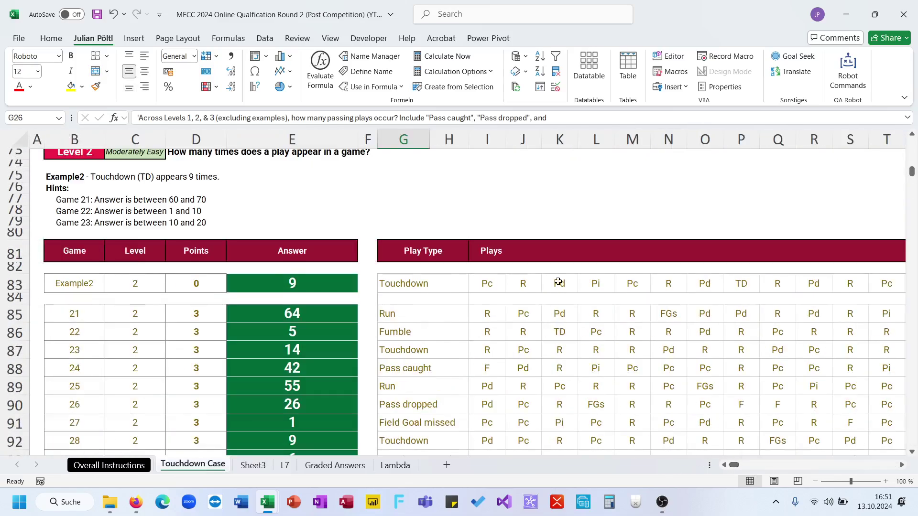
{"action": "scroll", "coordinate": [558, 282], "scroll_direction": "up", "scroll_amount": 20}
{"action": "scroll", "coordinate": [558, 281], "scroll_direction": "down", "scroll_amount": 3}
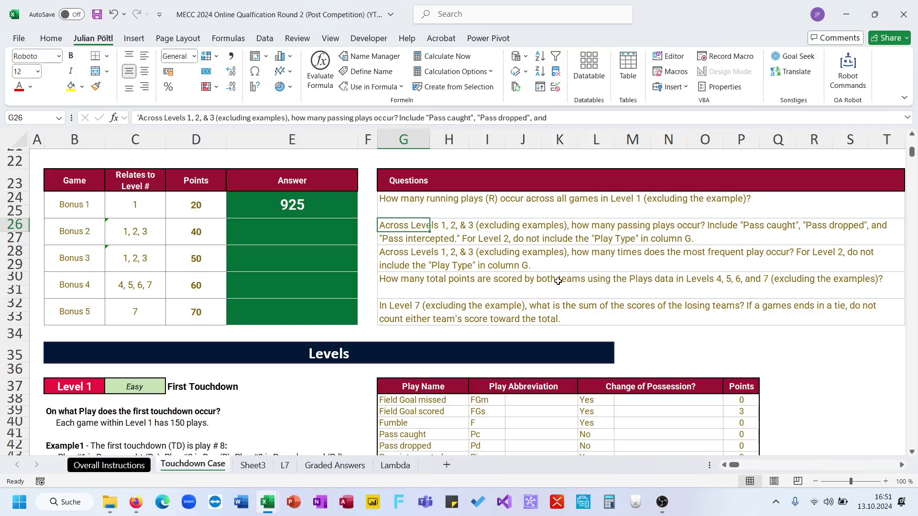
- Copy the pass play abbreviations Pc, Pd and Pi from I41:I43 of Touchdown Case to Sheet3, starting at C63 below the play data
{"action": "scroll", "coordinate": [555, 352], "scroll_direction": "down", "scroll_amount": 1}
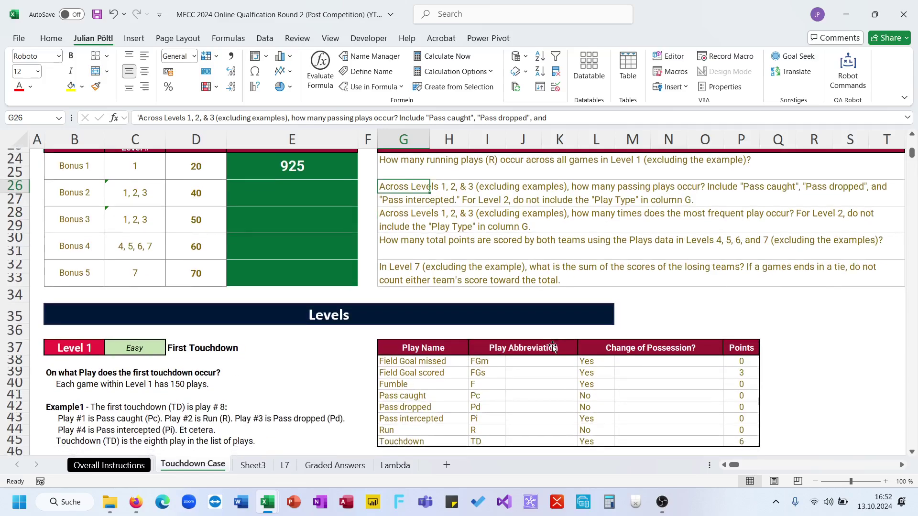
{"action": "left_click", "coordinate": [484, 400]}
{"action": "left_click_drag", "start_coordinate": [484, 400], "coordinate": [483, 418]}
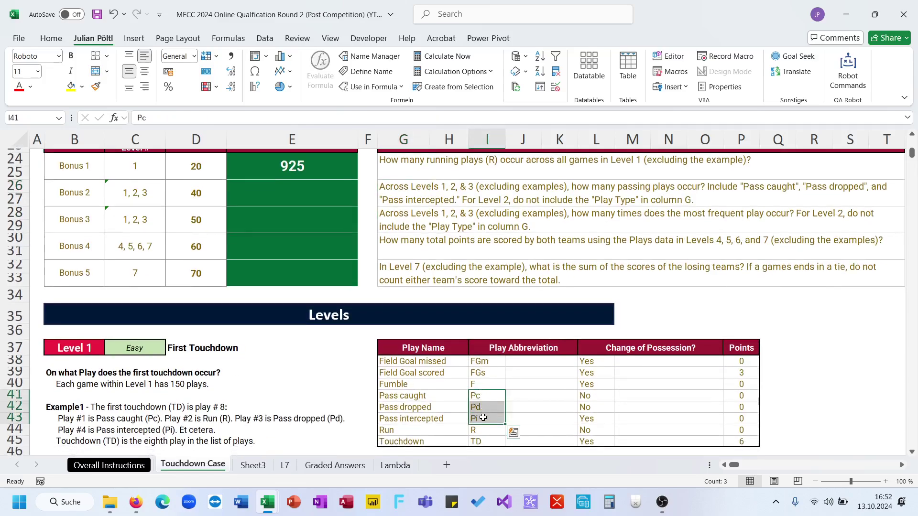
{"action": "key", "text": "ctrl+c"}
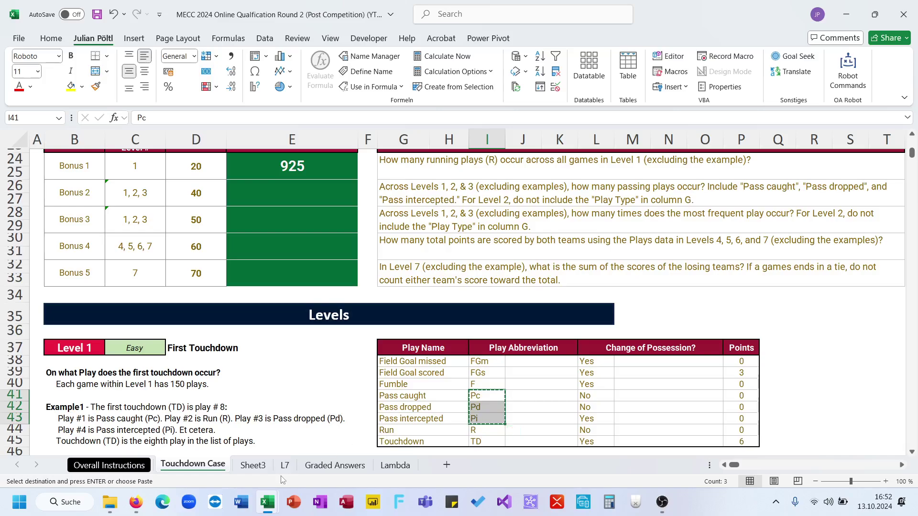
{"action": "left_click", "coordinate": [265, 472]}
{"action": "key", "text": "ctrl+v"}
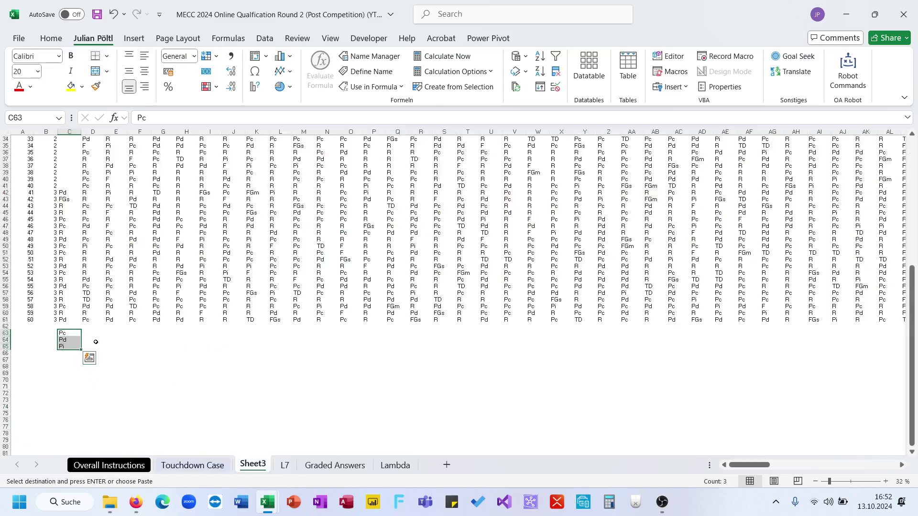
- Count each pass abbreviation in D63 with COUNTIF over C2:EW61 and criteria C63:C65, and sum D63:D65 in E63
{"action": "left_click", "coordinate": [93, 334]}
{"action": "type", "text": "=coun"}
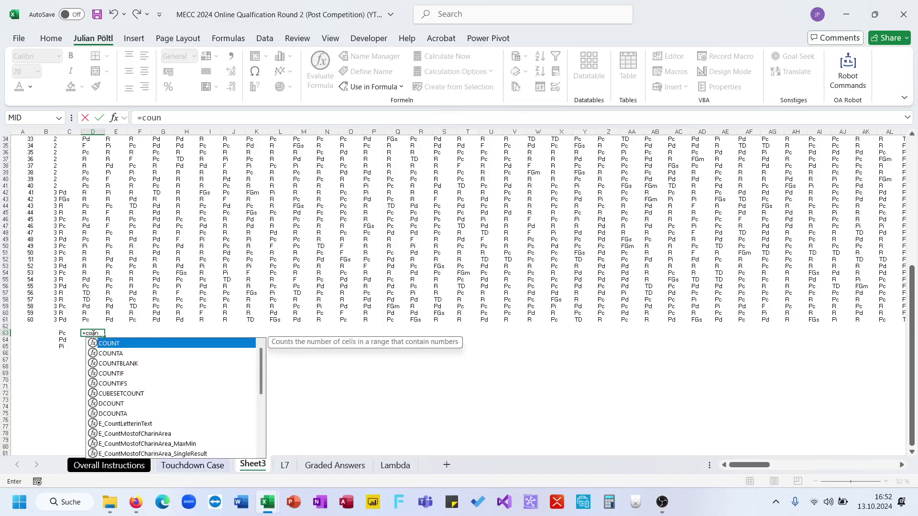
{"action": "double_click", "coordinate": [111, 374]}
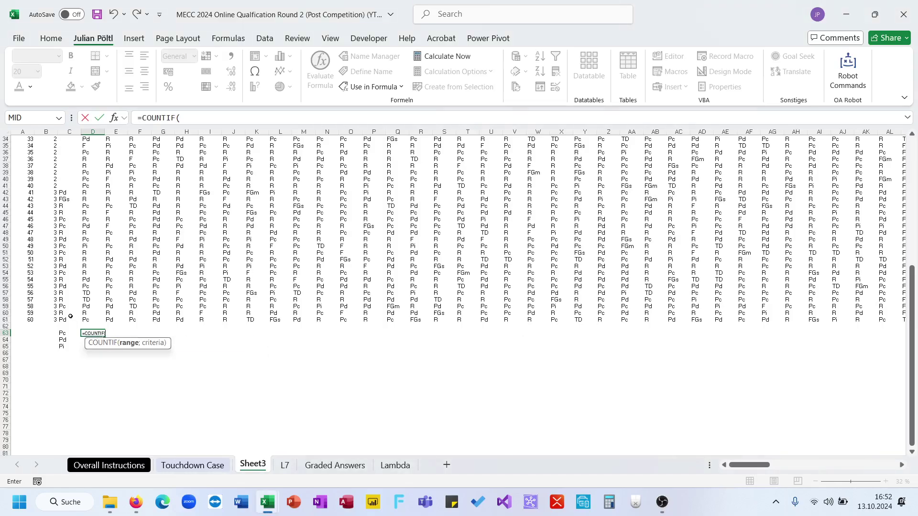
{"action": "left_click", "coordinate": [68, 320]}
{"action": "key", "text": "ctrl+shift+Up"}
{"action": "key", "text": "shift+Down"}
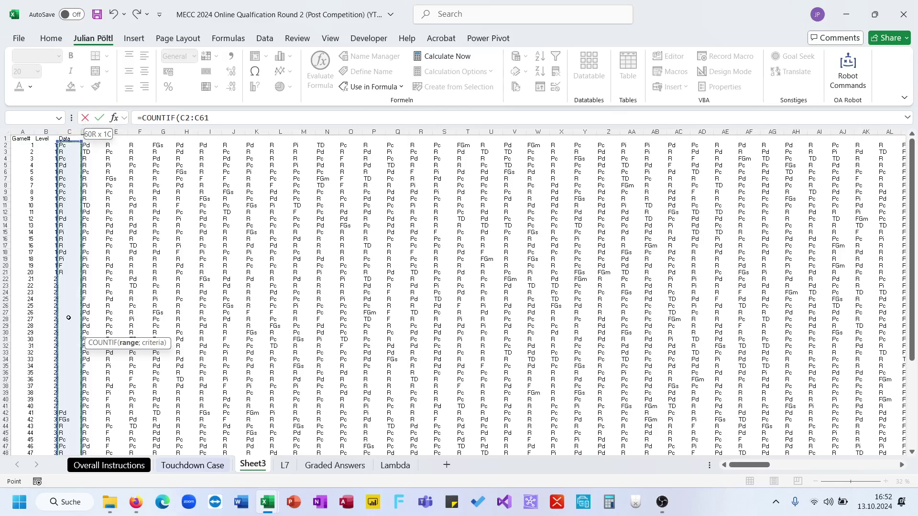
{"action": "key", "text": "ctrl+shift+Right"}
{"action": "type", "text": ";"}
{"action": "key", "text": "Left"}
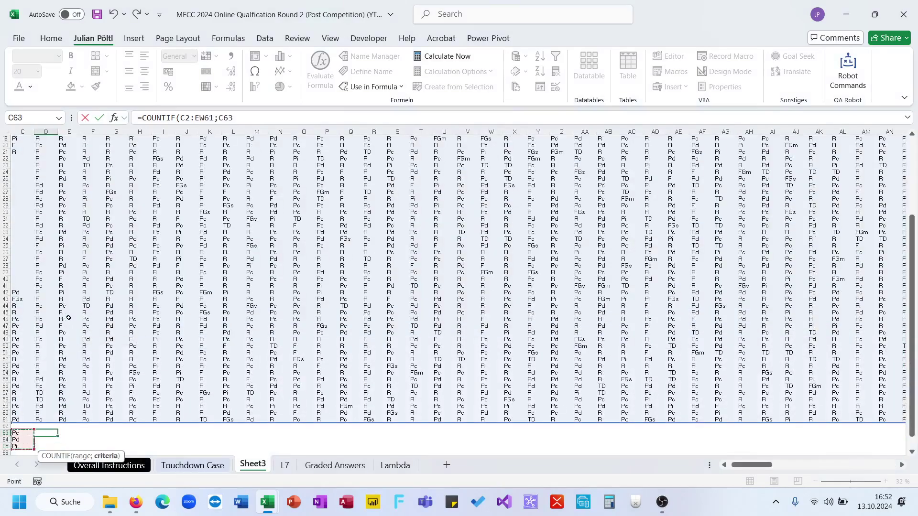
{"action": "key", "text": "Tab"}
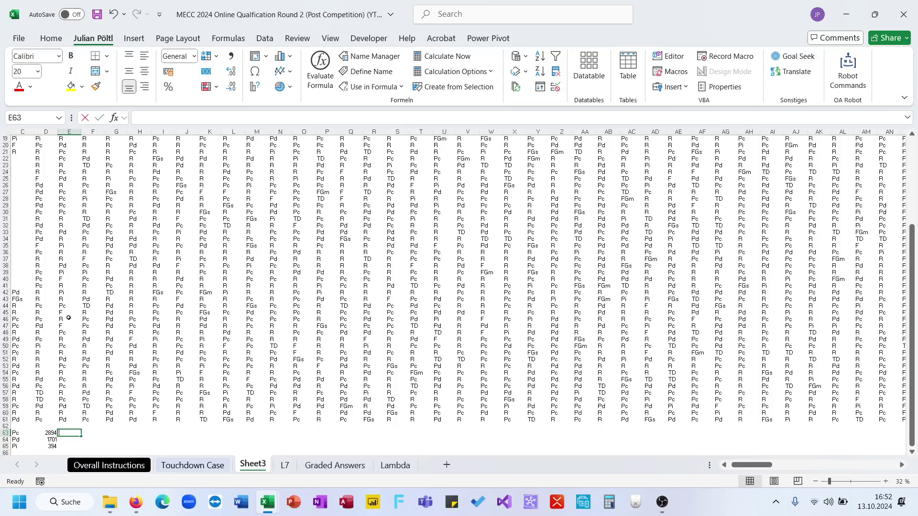
{"action": "type", "text": "=SUM(D63:D65"}
{"action": "key", "text": "Return"}
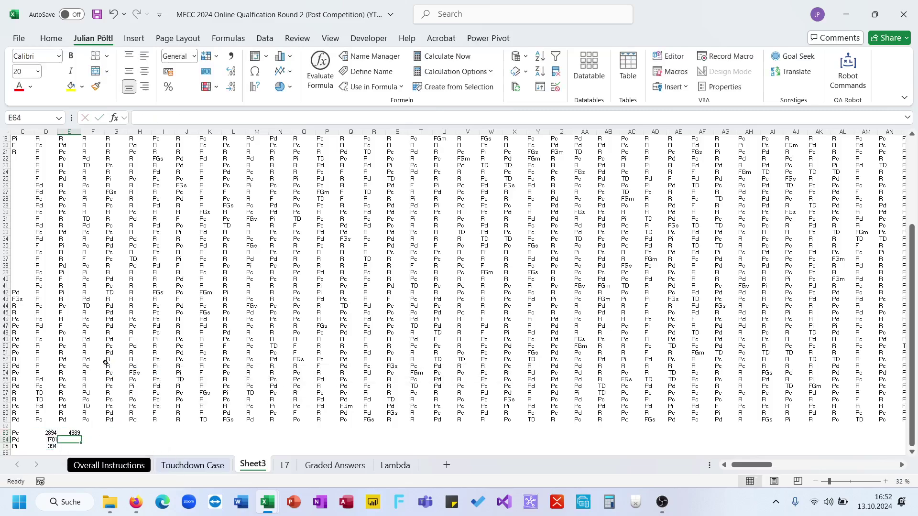
- Check the Bonus 2 wording about Level 2 against the Level 2 rows in column C of Sheet3
{"action": "left_click", "coordinate": [192, 465]}
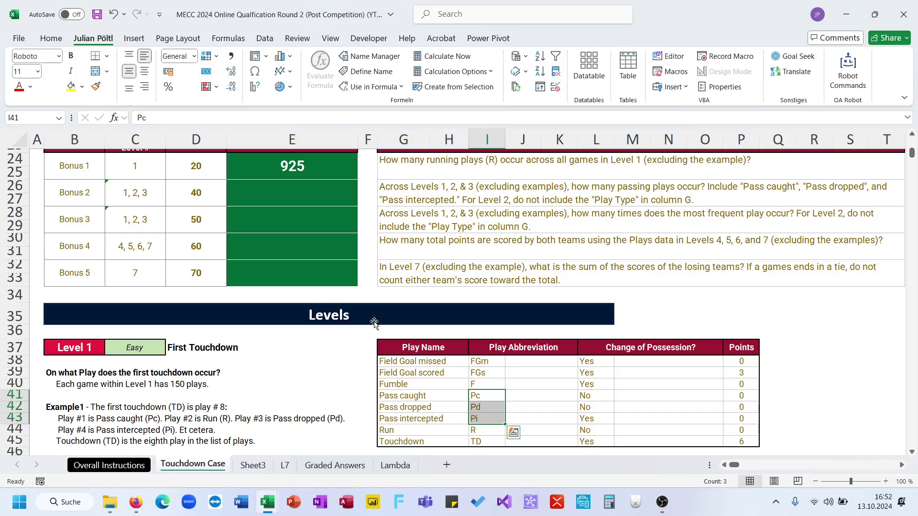
{"action": "left_click", "coordinate": [487, 197]}
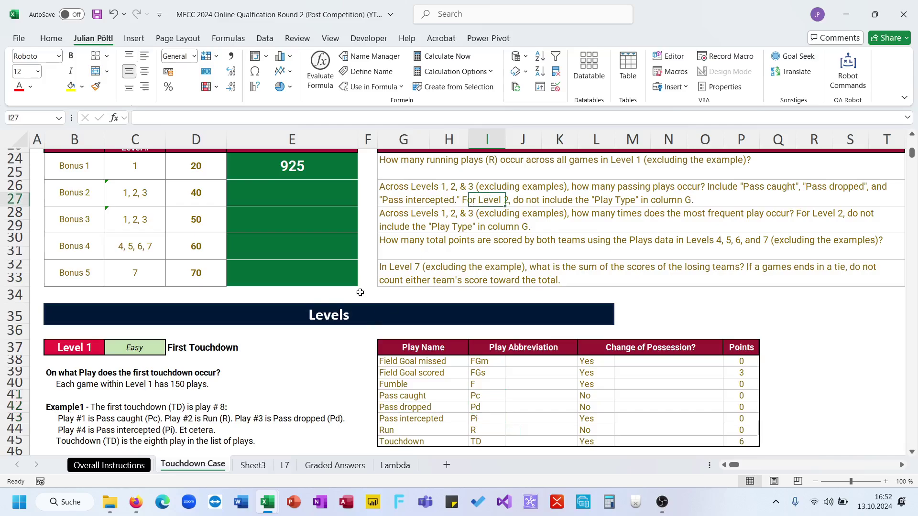
{"action": "left_click", "coordinate": [253, 466]}
{"action": "scroll", "coordinate": [223, 353], "scroll_direction": "up", "scroll_amount": 10}
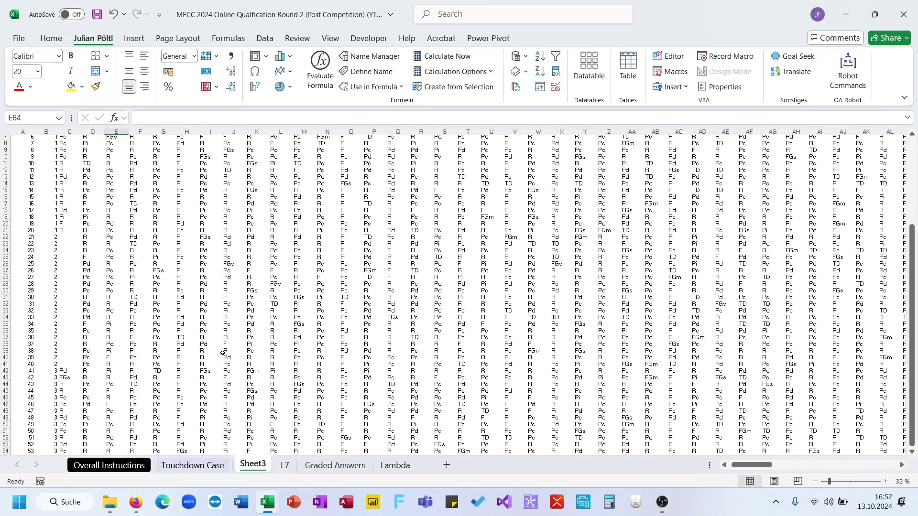
{"action": "scroll", "coordinate": [223, 352], "scroll_direction": "up", "scroll_amount": 3}
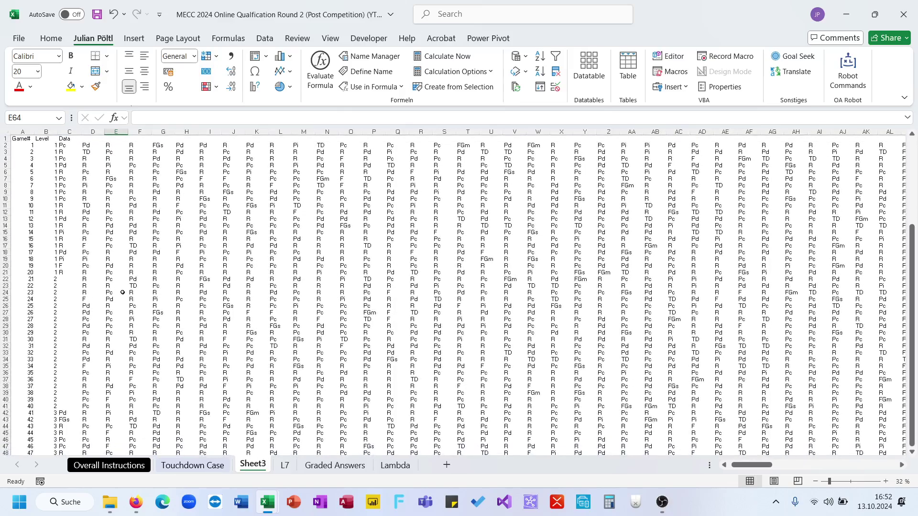
{"action": "left_click_drag", "start_coordinate": [67, 272], "coordinate": [67, 413]}
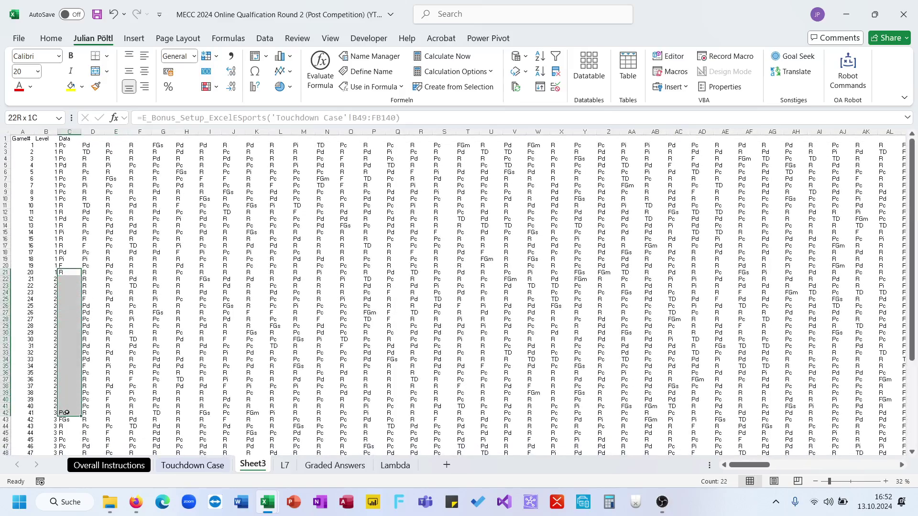
- Compare the Level 2 Play Type column in Touchdown Case with the Sheet3 data, and inspect the pass play total in E63
{"action": "left_click", "coordinate": [192, 465]}
{"action": "scroll", "coordinate": [338, 343], "scroll_direction": "down", "scroll_amount": 8}
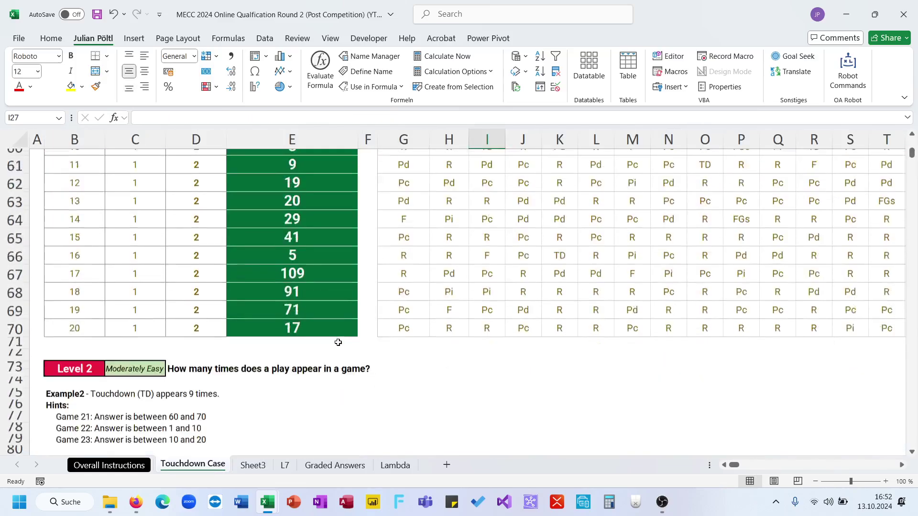
{"action": "scroll", "coordinate": [338, 343], "scroll_direction": "down", "scroll_amount": 10}
{"action": "scroll", "coordinate": [338, 342], "scroll_direction": "up", "scroll_amount": 8}
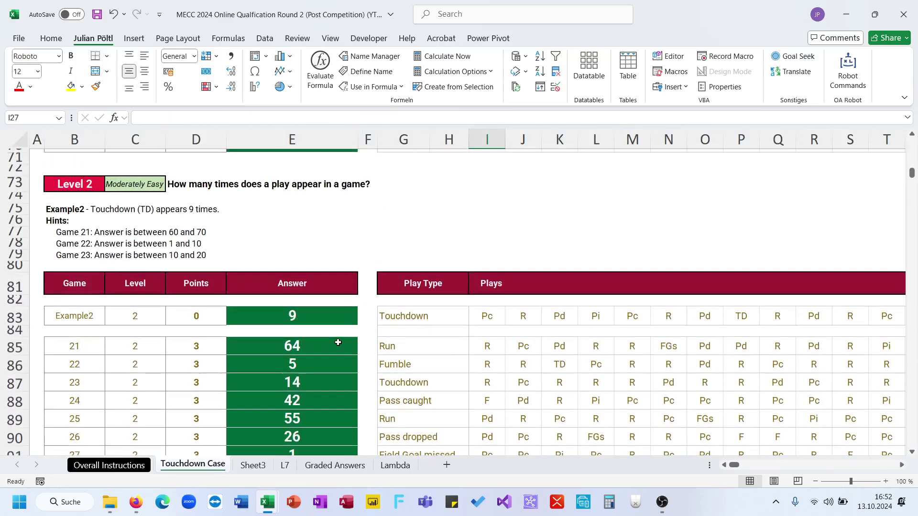
{"action": "left_click_drag", "start_coordinate": [420, 341], "coordinate": [452, 376]}
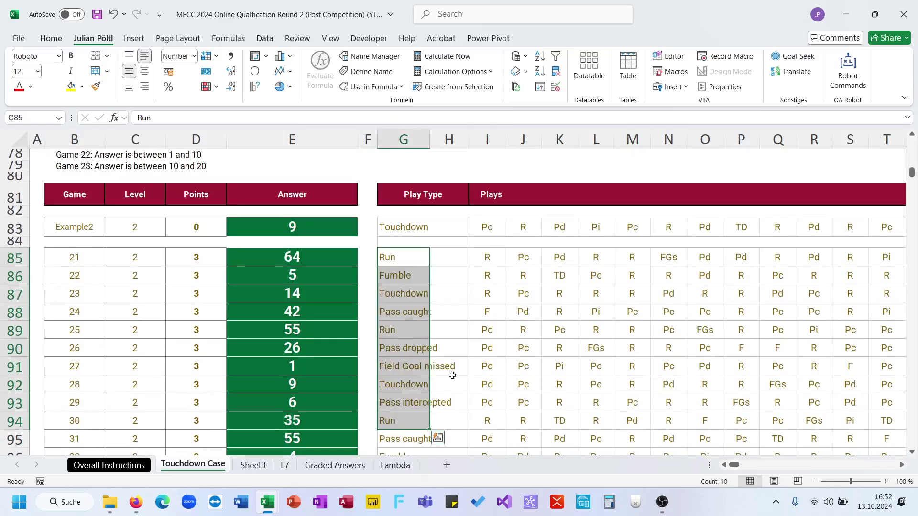
{"action": "left_click", "coordinate": [466, 347]}
{"action": "left_click", "coordinate": [267, 467]}
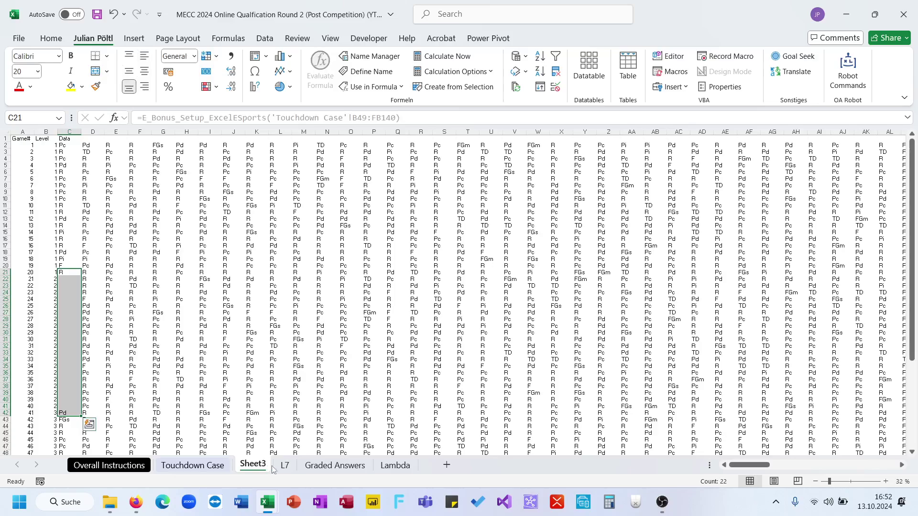
{"action": "scroll", "coordinate": [179, 318], "scroll_direction": "down", "scroll_amount": 7}
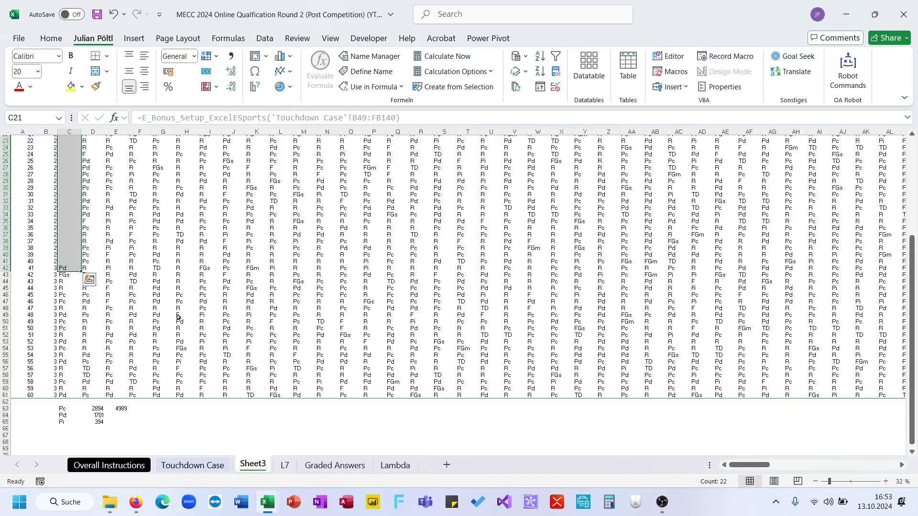
{"action": "left_click", "coordinate": [121, 402]}
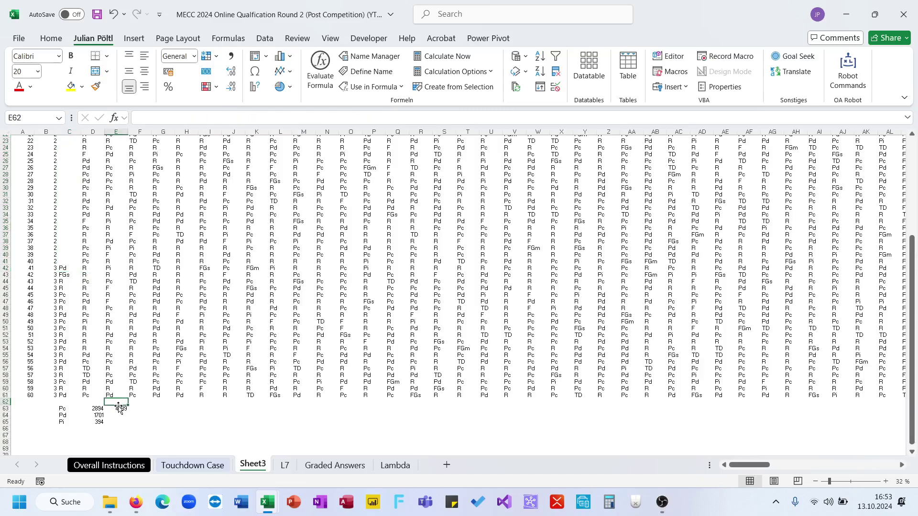
{"action": "left_click_drag", "start_coordinate": [120, 405], "coordinate": [120, 410]}
- Return to the Touchdown Case sheet and read the bonus questions and the Gameplay instructions in rows 14 to 17
{"action": "left_click", "coordinate": [471, 289]}
{"action": "scroll", "coordinate": [250, 439], "scroll_direction": "up", "scroll_amount": 7}
{"action": "scroll", "coordinate": [365, 320], "scroll_direction": "up", "scroll_amount": 20}
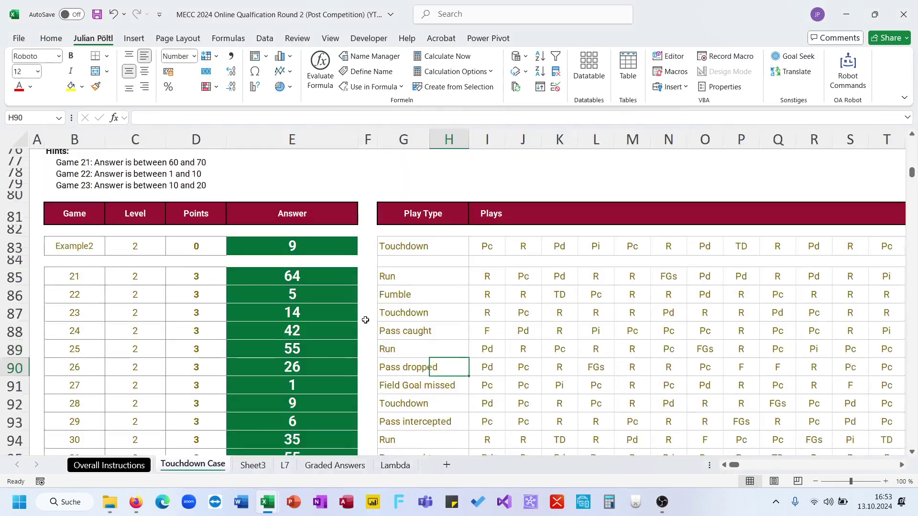
{"action": "scroll", "coordinate": [365, 320], "scroll_direction": "down", "scroll_amount": 5}
{"action": "scroll", "coordinate": [365, 320], "scroll_direction": "down", "scroll_amount": 1}
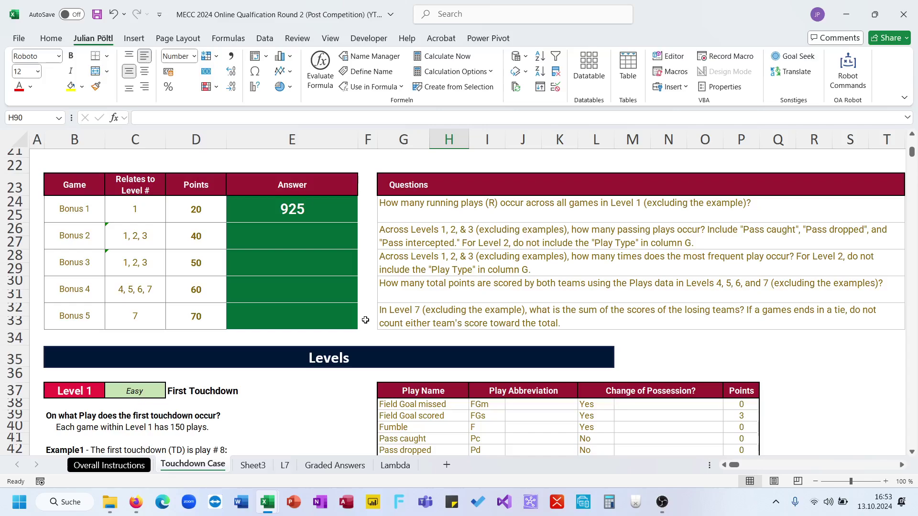
{"action": "scroll", "coordinate": [365, 320], "scroll_direction": "up", "scroll_amount": 4}
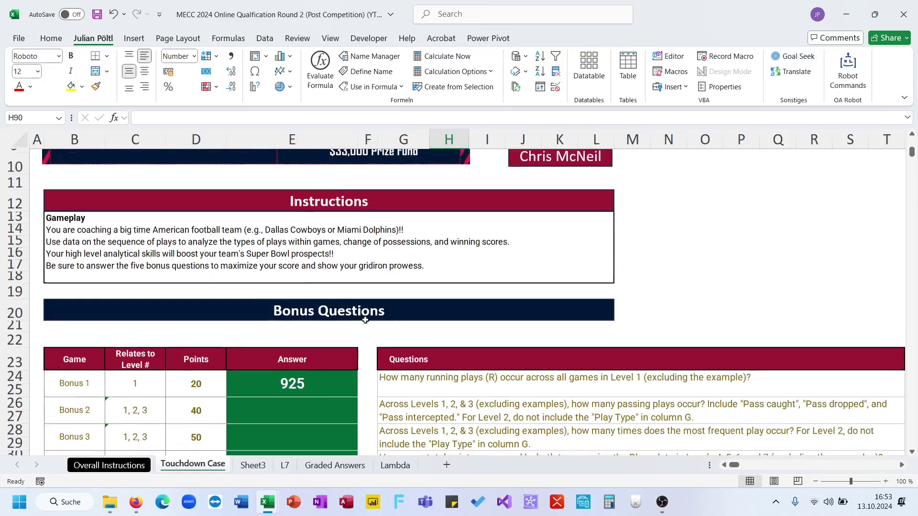
{"action": "left_click", "coordinate": [71, 231]}
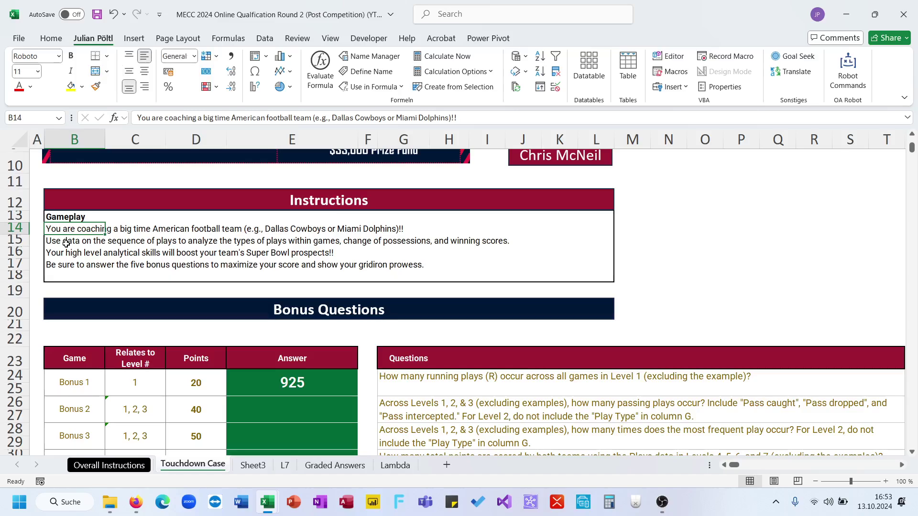
{"action": "left_click", "coordinate": [67, 243]}
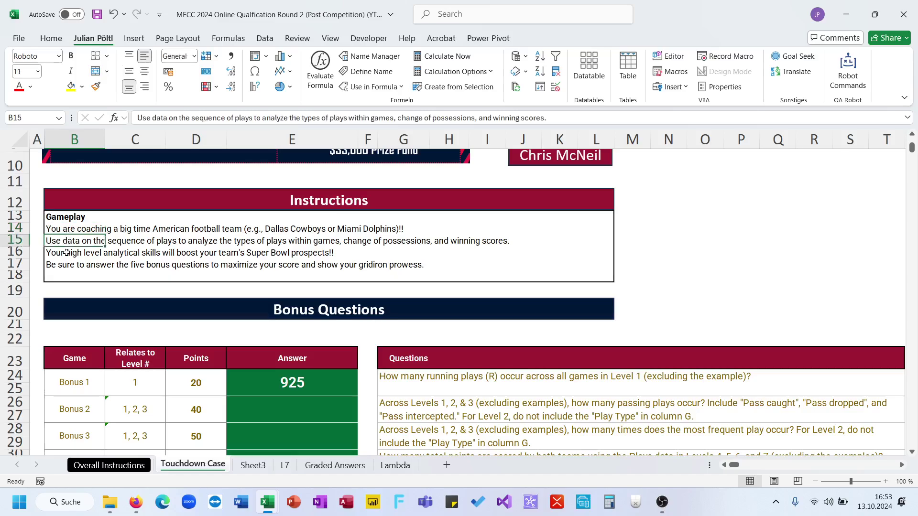
{"action": "left_click", "coordinate": [68, 252]}
{"action": "left_click", "coordinate": [72, 265]}
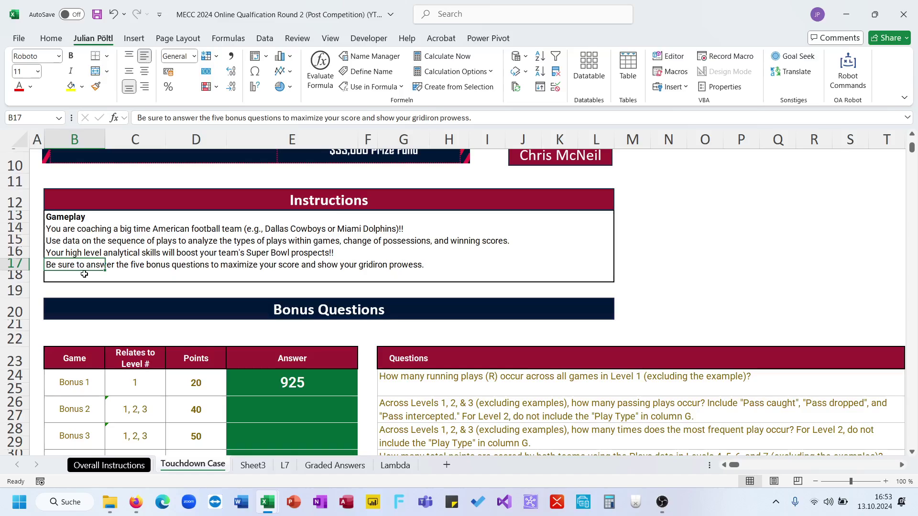
- Examine the Level 1 example, the play name table with its pass and run plays, and the Level 2 play types
{"action": "scroll", "coordinate": [85, 274], "scroll_direction": "down", "scroll_amount": 3}
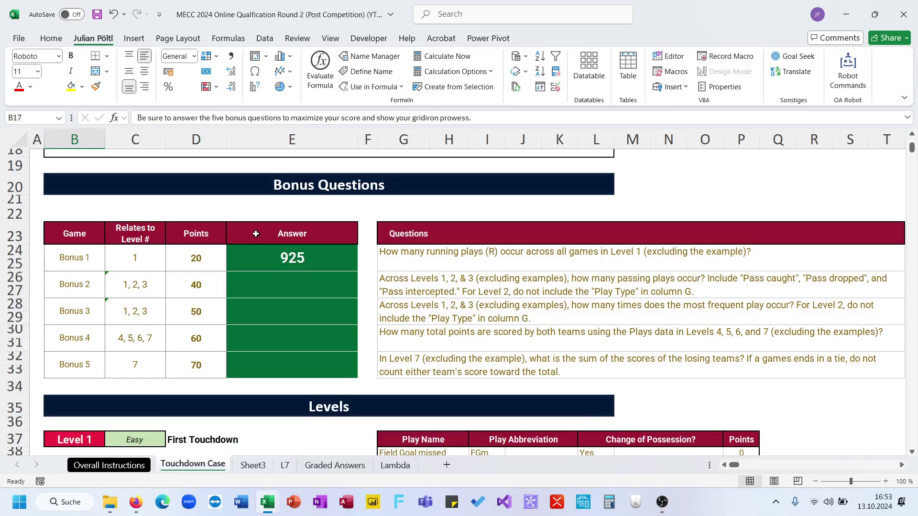
{"action": "scroll", "coordinate": [256, 234], "scroll_direction": "down", "scroll_amount": 5}
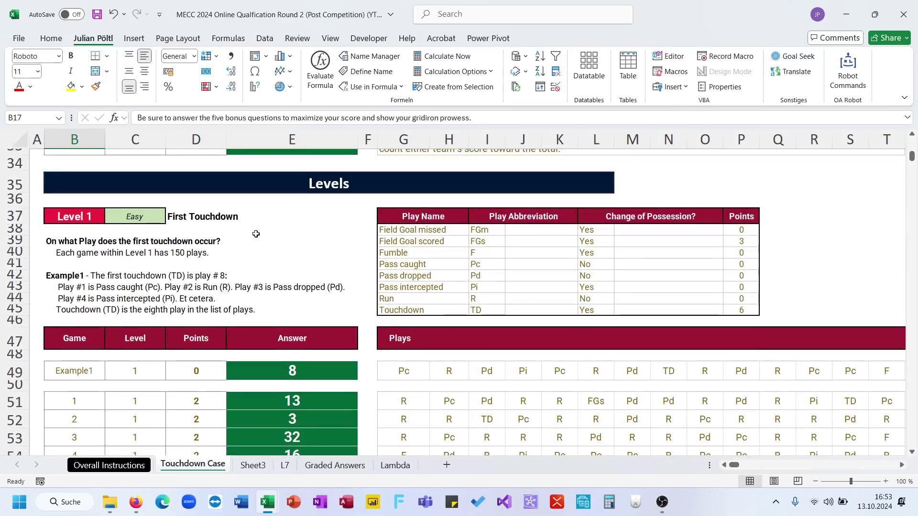
{"action": "left_click", "coordinate": [211, 286]}
{"action": "left_click", "coordinate": [101, 299]}
{"action": "scroll", "coordinate": [105, 301], "scroll_direction": "down", "scroll_amount": 3}
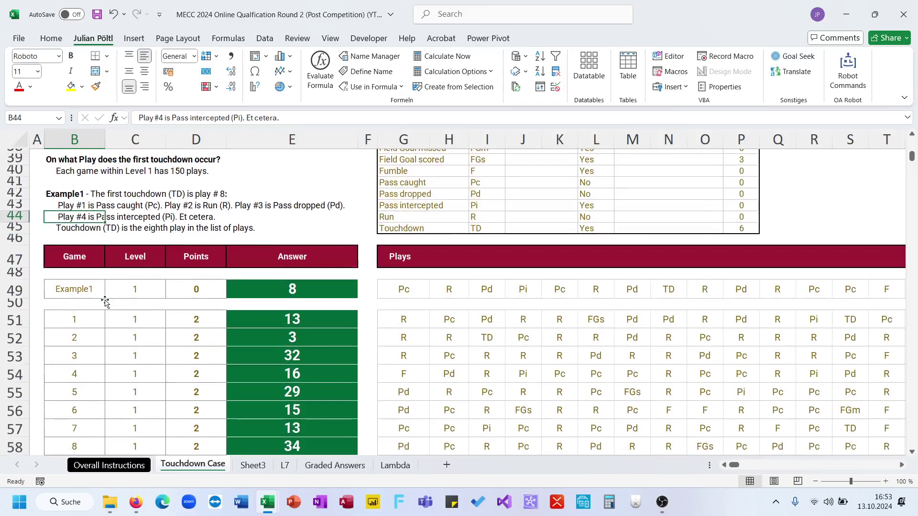
{"action": "scroll", "coordinate": [105, 301], "scroll_direction": "up", "scroll_amount": 2}
{"action": "scroll", "coordinate": [105, 301], "scroll_direction": "up", "scroll_amount": 1}
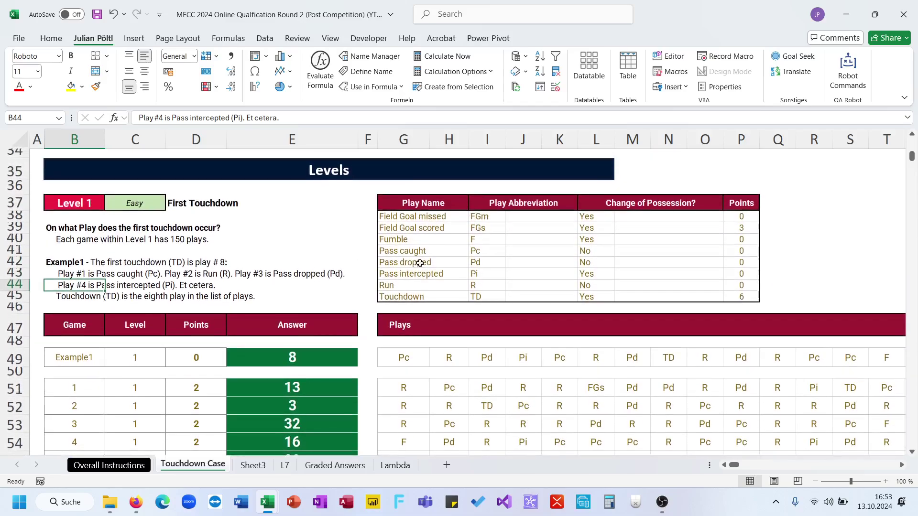
{"action": "left_click_drag", "start_coordinate": [420, 252], "coordinate": [420, 286]}
{"action": "scroll", "coordinate": [424, 280], "scroll_direction": "up", "scroll_amount": 3}
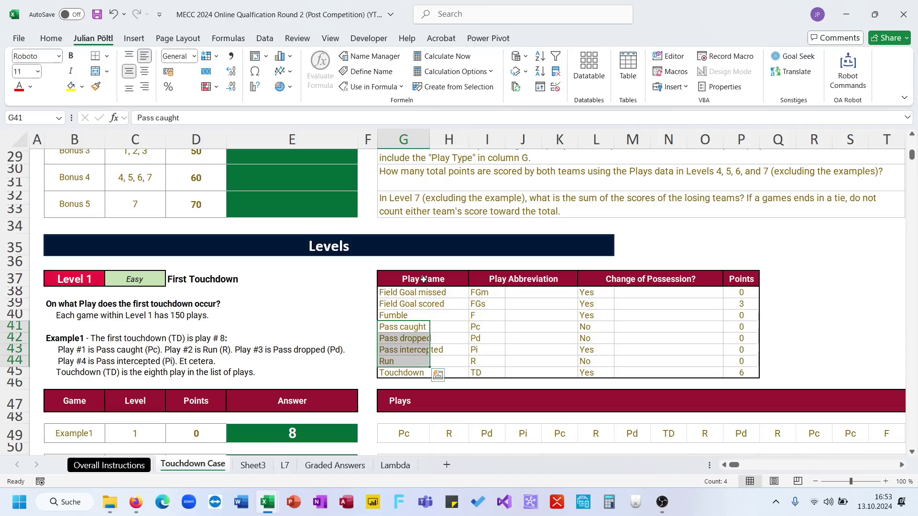
{"action": "scroll", "coordinate": [424, 280], "scroll_direction": "up", "scroll_amount": 1}
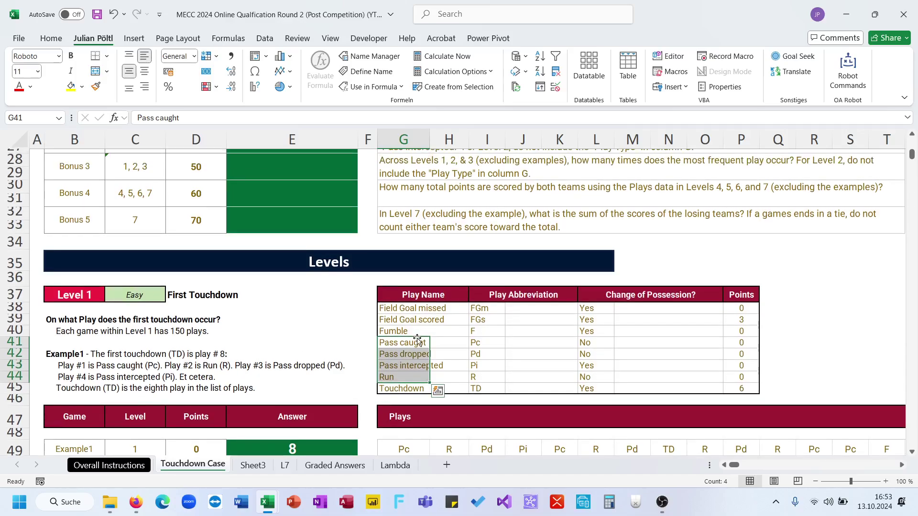
{"action": "scroll", "coordinate": [418, 339], "scroll_direction": "down", "scroll_amount": 17}
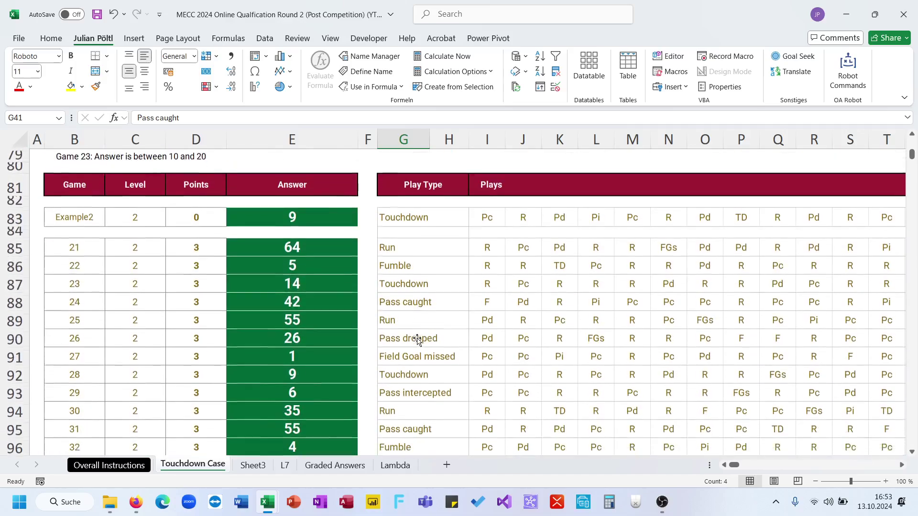
{"action": "scroll", "coordinate": [516, 288], "scroll_direction": "up", "scroll_amount": 15}
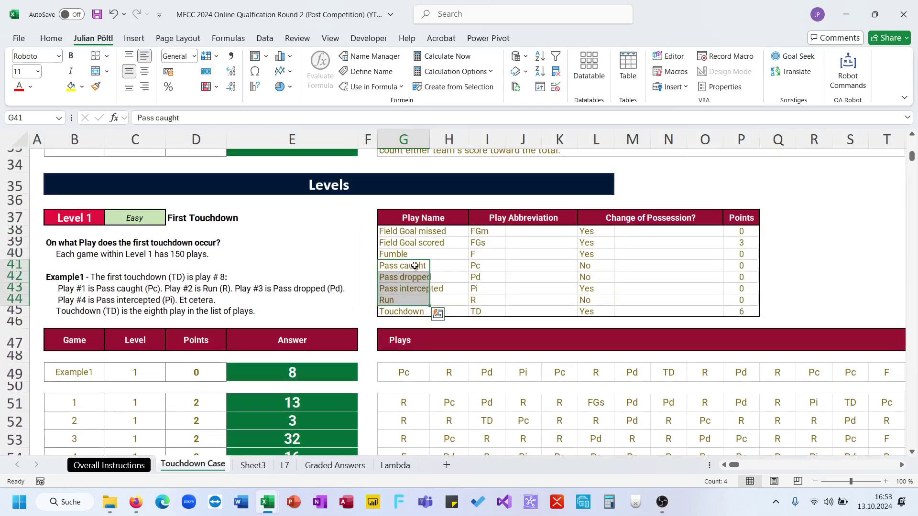
- Mark the three pass plays in the play name table, then switch to Firefox and search Google for "passing play football"
{"action": "left_click_drag", "start_coordinate": [414, 265], "coordinate": [415, 291]}
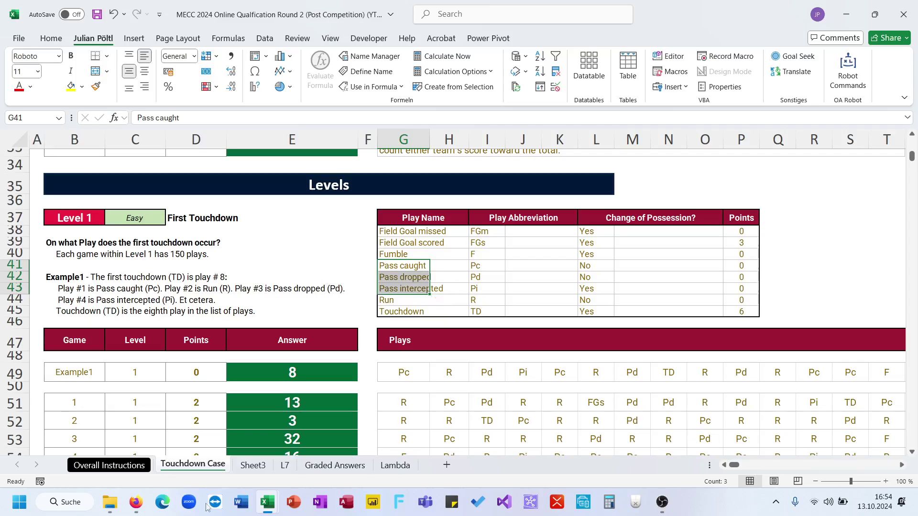
{"action": "left_click", "coordinate": [135, 502]}
{"action": "left_click", "coordinate": [579, 13]}
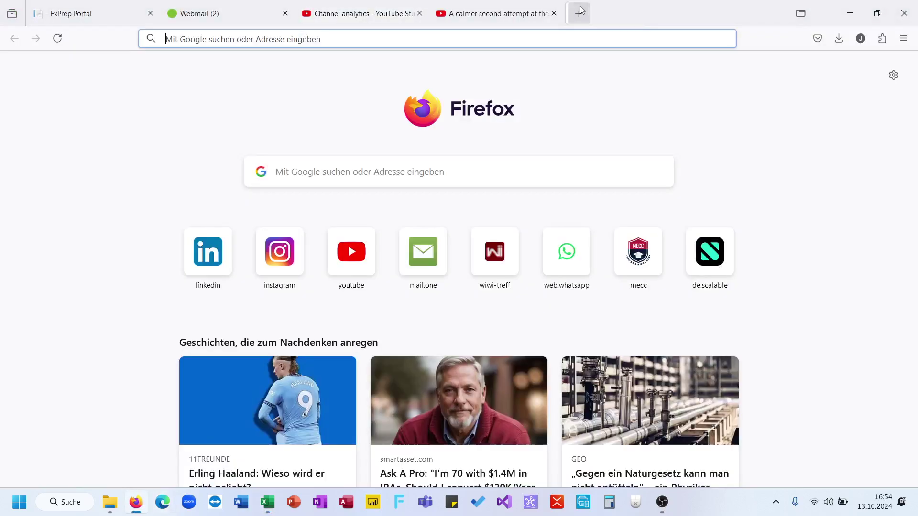
{"action": "type", "text": "passing"}
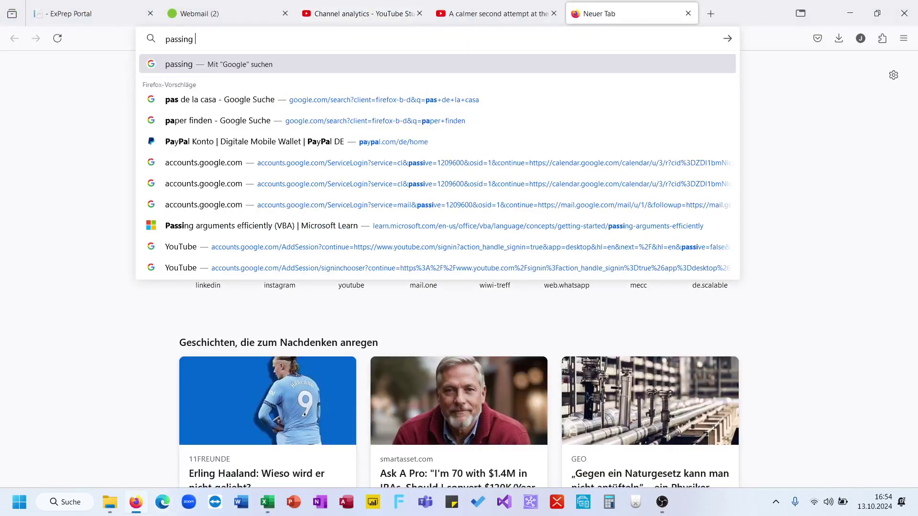
{"action": "type", "text": " play"}
{"action": "key", "text": "Return"}
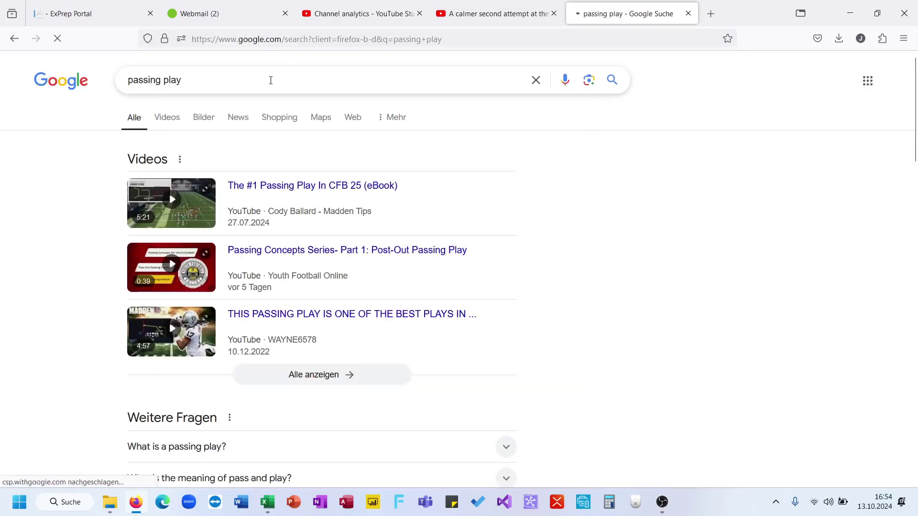
{"action": "left_click", "coordinate": [270, 80]}
{"action": "type", "text": "foo"}
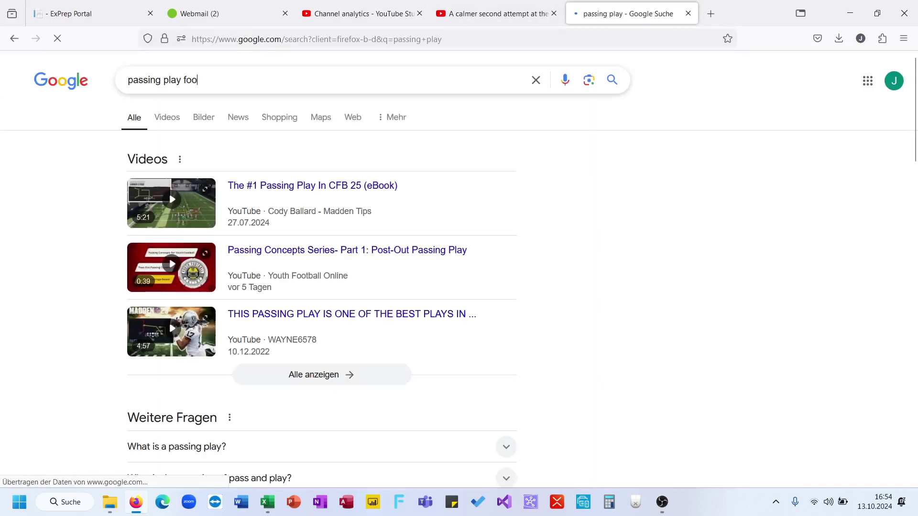
{"action": "type", "text": "tball"}
{"action": "key", "text": "Return"}
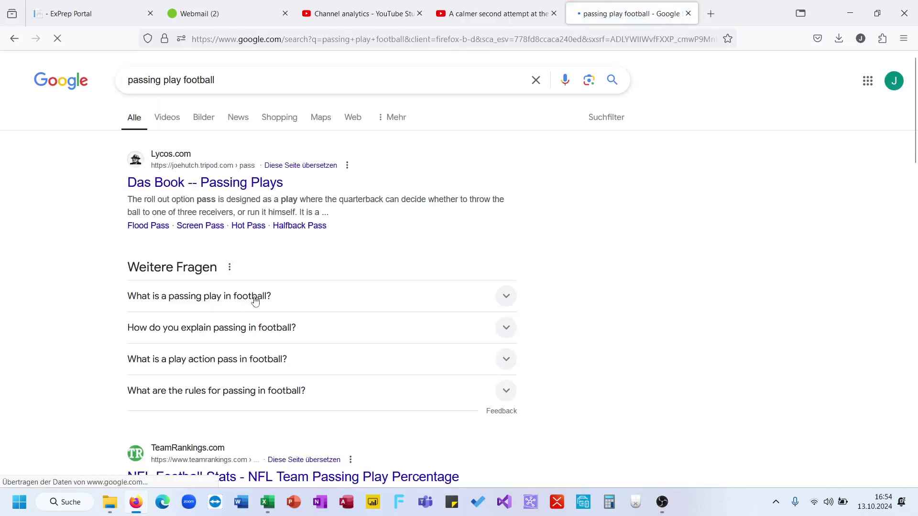
- Read the answer to "What is a passing play in football?" and look through the remaining search results
{"action": "left_click", "coordinate": [255, 300]}
{"action": "scroll", "coordinate": [254, 299], "scroll_direction": "down", "scroll_amount": 2}
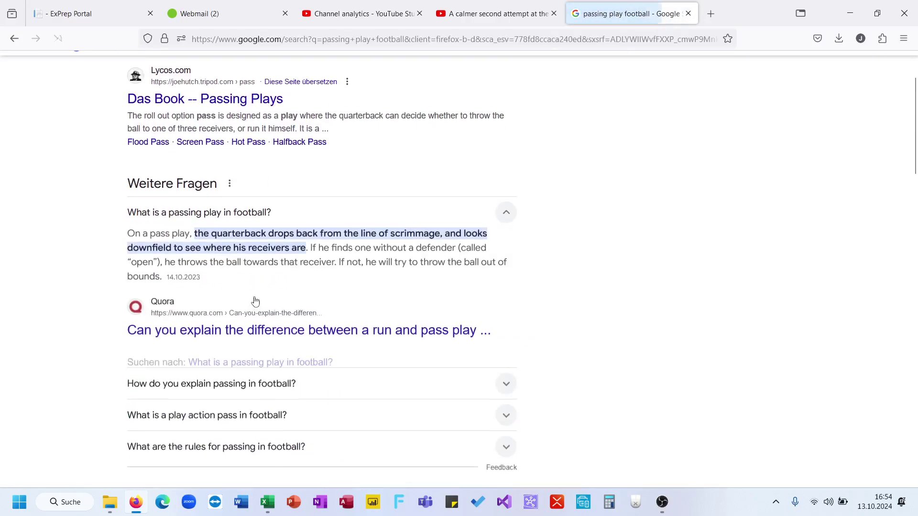
{"action": "triple_click", "coordinate": [299, 247]}
{"action": "left_click", "coordinate": [299, 247]}
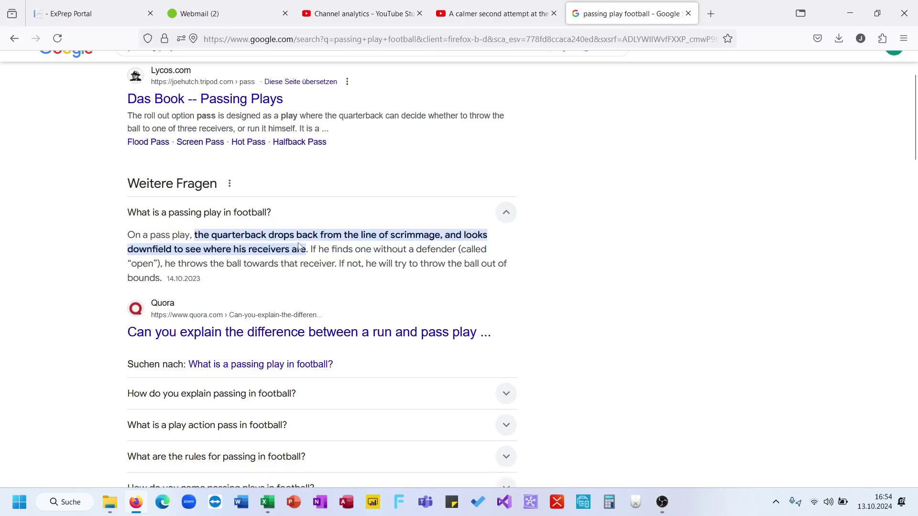
{"action": "scroll", "coordinate": [276, 257], "scroll_direction": "down", "scroll_amount": 5}
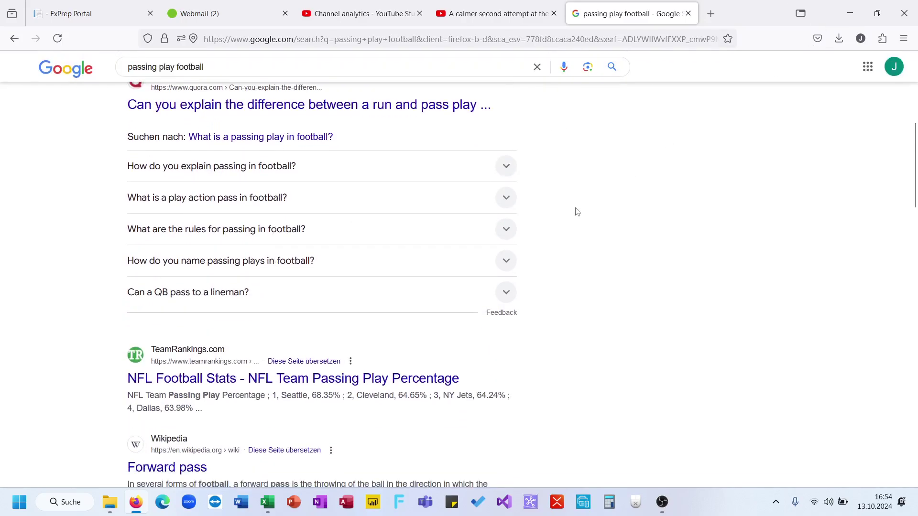
{"action": "scroll", "coordinate": [576, 208], "scroll_direction": "down", "scroll_amount": 3}
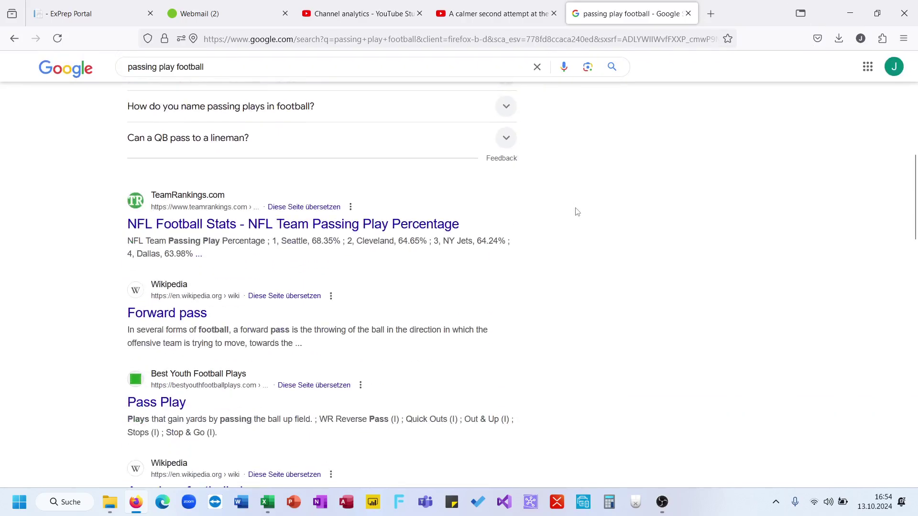
- Switch back to the Excel workbook and reread the Bonus 2 question on passing plays in G26
{"action": "left_click", "coordinate": [850, 13]}
{"action": "scroll", "coordinate": [366, 297], "scroll_direction": "up", "scroll_amount": 5}
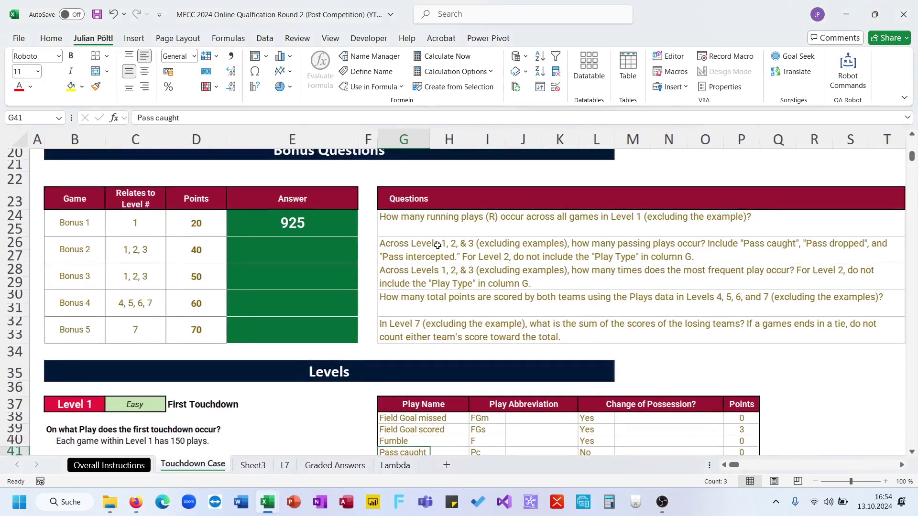
{"action": "left_click", "coordinate": [401, 246]}
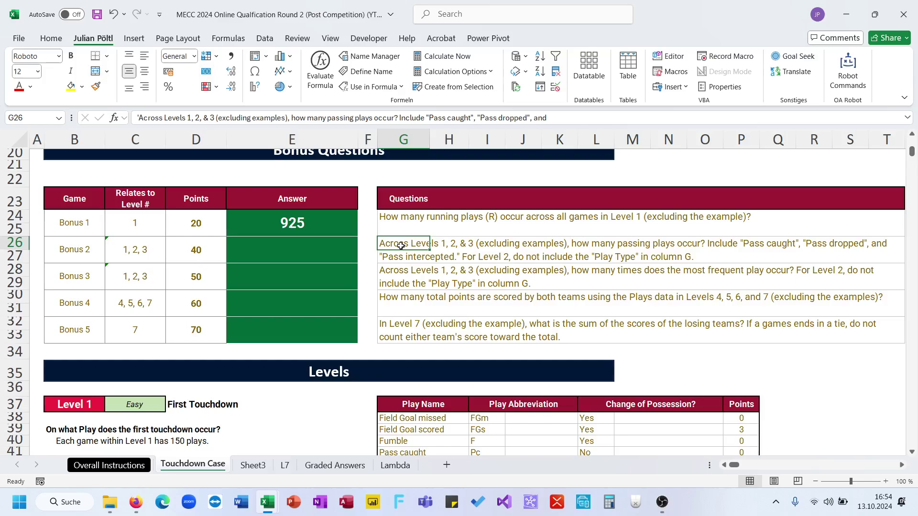
{"action": "scroll", "coordinate": [400, 241], "scroll_direction": "down", "scroll_amount": 1}
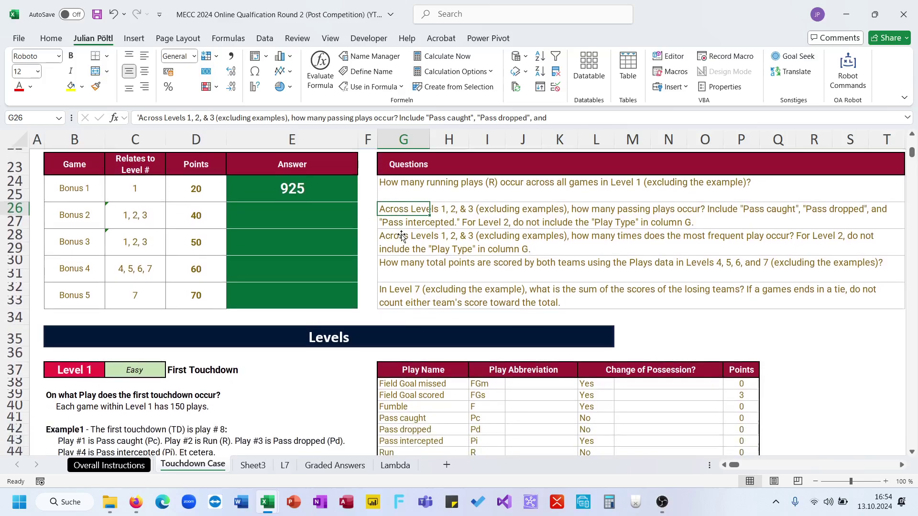
- Check on Sheet3 that the COUNTIF formula in D63 covers the play data of all games
{"action": "left_click", "coordinate": [250, 466]}
{"action": "left_click", "coordinate": [94, 294]}
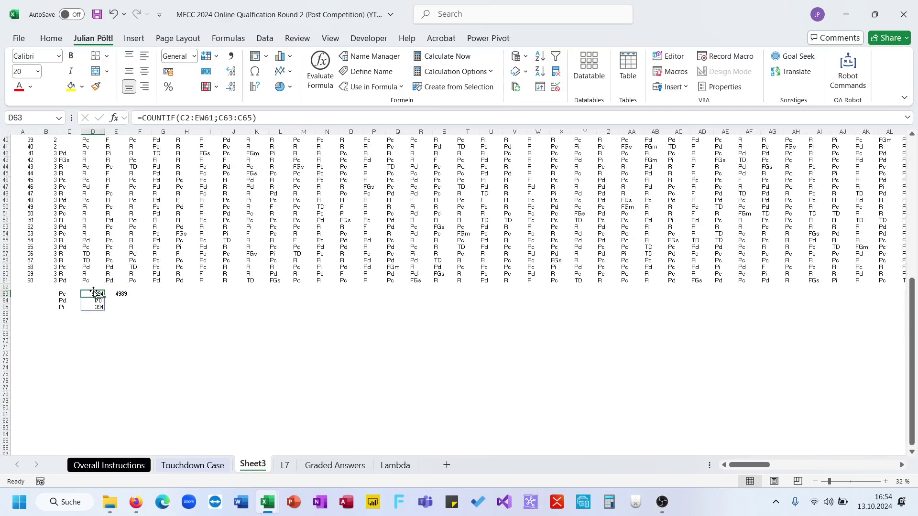
{"action": "left_click", "coordinate": [259, 117]}
{"action": "scroll", "coordinate": [282, 254], "scroll_direction": "up", "scroll_amount": 13}
{"action": "scroll", "coordinate": [282, 254], "scroll_direction": "right", "scroll_amount": 13}
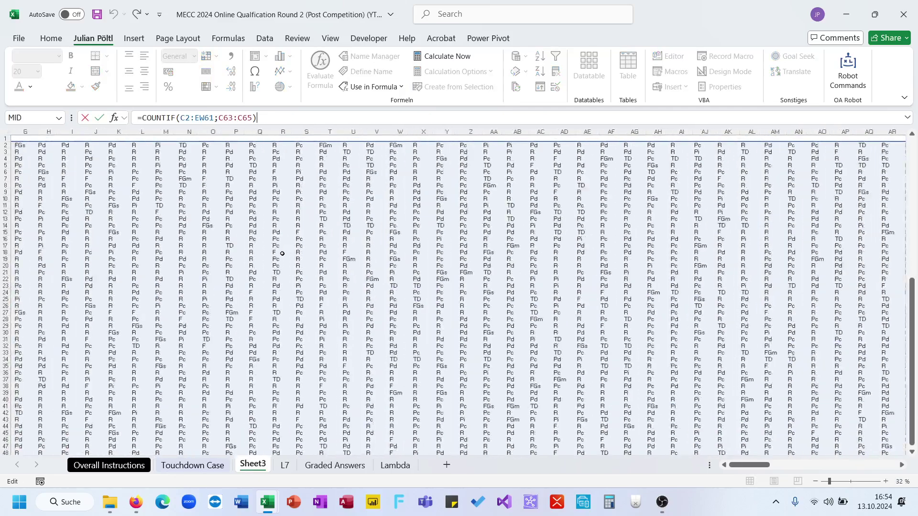
{"action": "scroll", "coordinate": [282, 254], "scroll_direction": "right", "scroll_amount": 11}
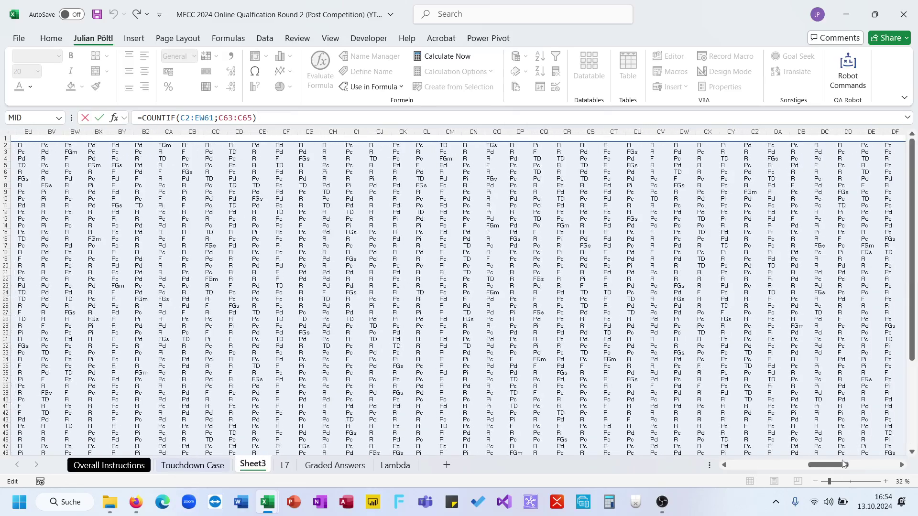
{"action": "left_click_drag", "start_coordinate": [844, 464], "coordinate": [767, 464]}
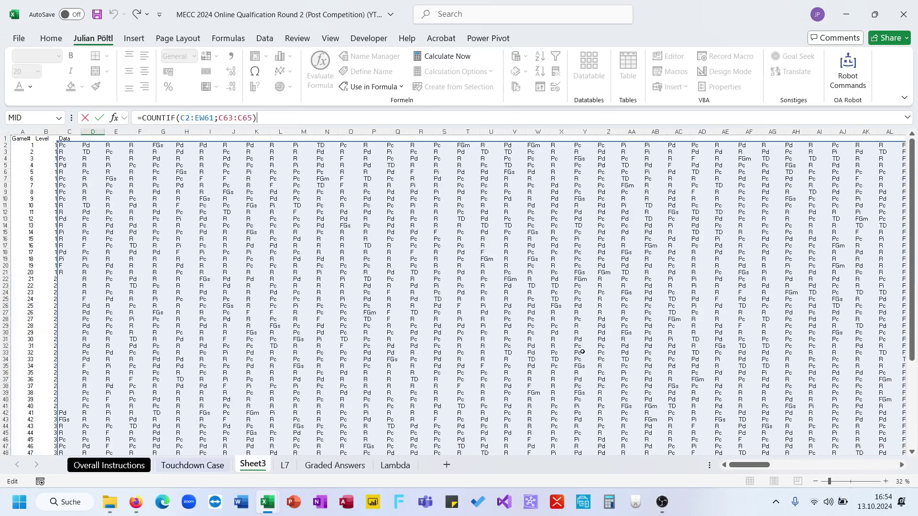
{"action": "scroll", "coordinate": [583, 351], "scroll_direction": "down", "scroll_amount": 13}
{"action": "key", "text": "Return"}
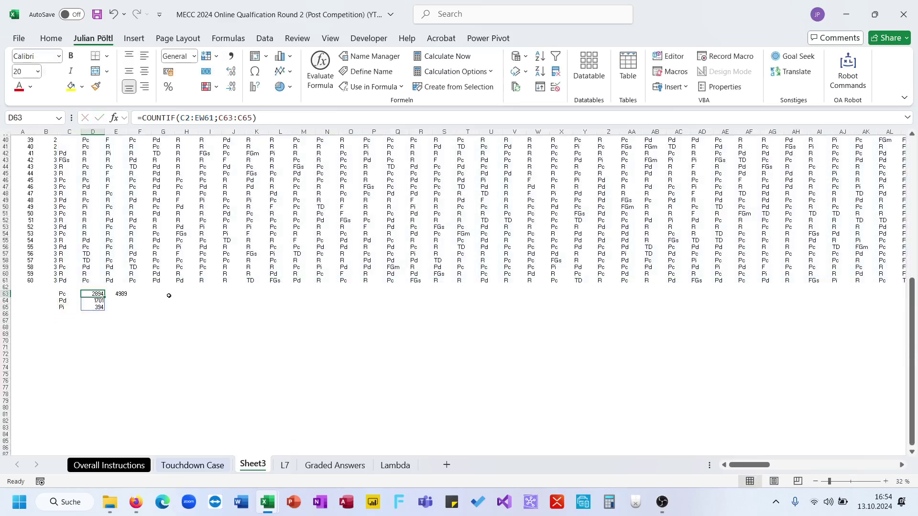
- Enter an E_CountMostofValueinArea_LargeDataSet formula in G63 that counts each play type in C2:EW61
{"action": "left_click", "coordinate": [167, 294]}
{"action": "type", "text": "=mosz"}
{"action": "key", "text": "BackSpace"}
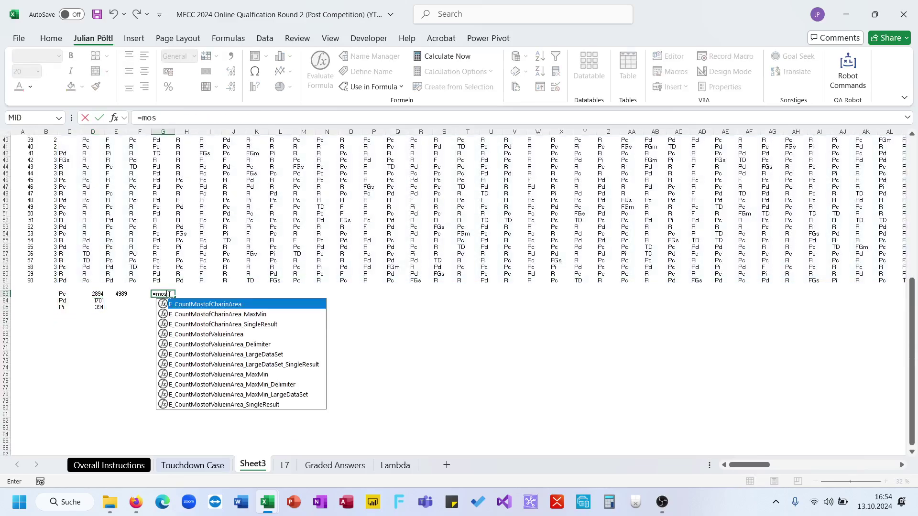
{"action": "key", "text": "Down"}
{"action": "key", "text": "Down"}
{"action": "key", "text": "Down"}
{"action": "key", "text": "Down"}
{"action": "key", "text": "Down"}
{"action": "key", "text": "Down"}
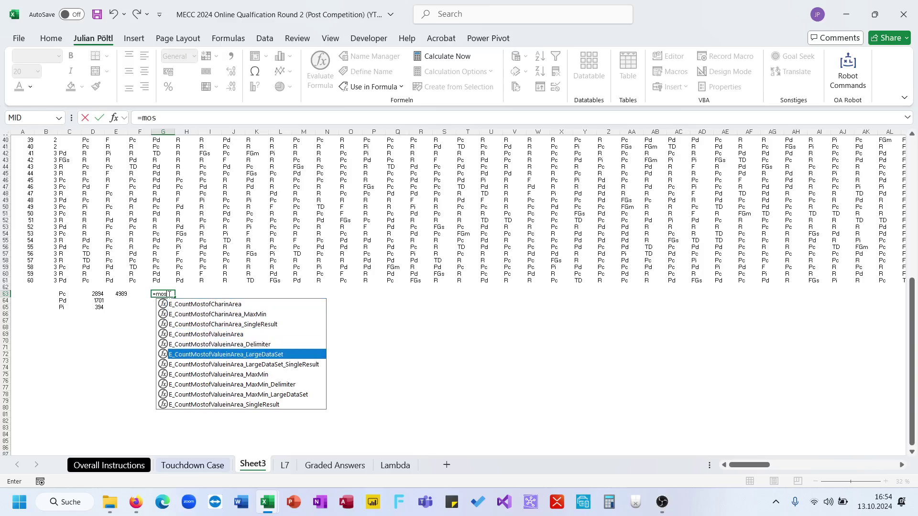
{"action": "key", "text": "Up"}
{"action": "key", "text": "Tab"}
{"action": "key", "text": "Left"}
{"action": "key", "text": "Left"}
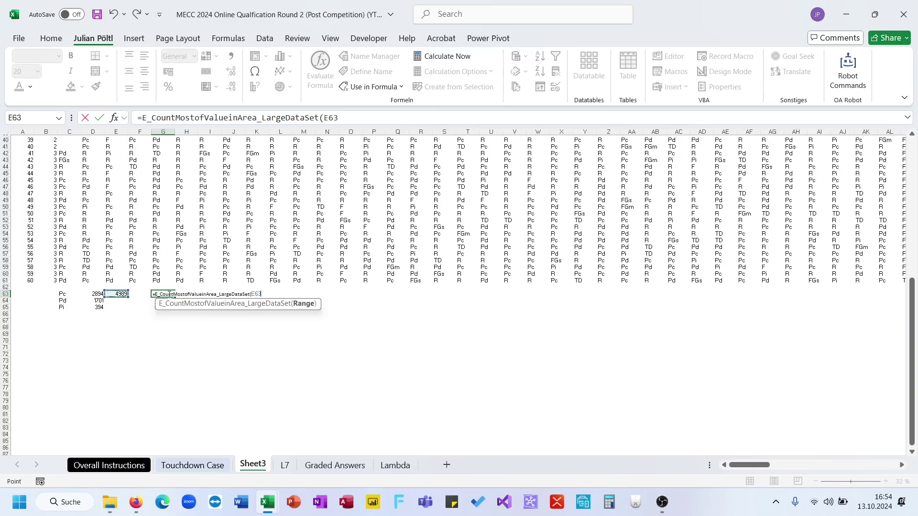
{"action": "key", "text": "Up"}
{"action": "key", "text": "Left"}
{"action": "key", "text": "Left"}
{"action": "key", "text": "Up"}
{"action": "key", "text": "ctrl+shift+Up"}
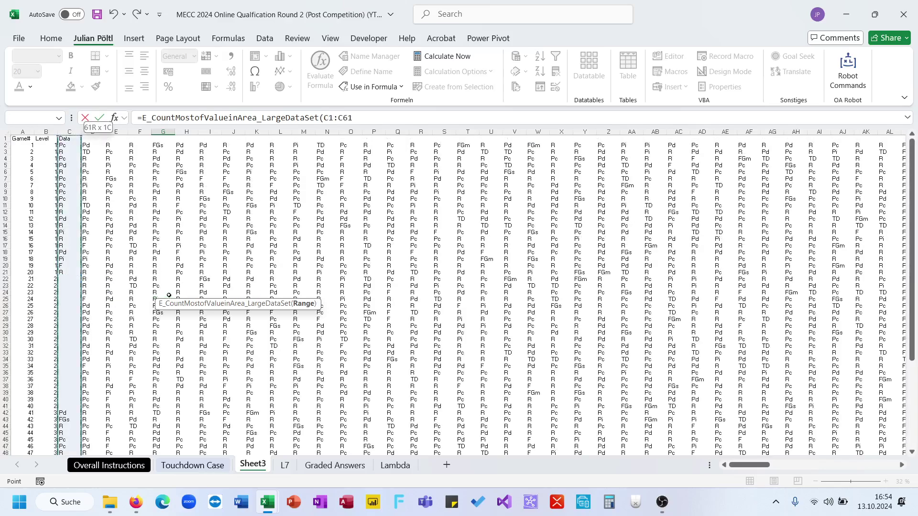
{"action": "key", "text": "ctrl+shift+Right"}
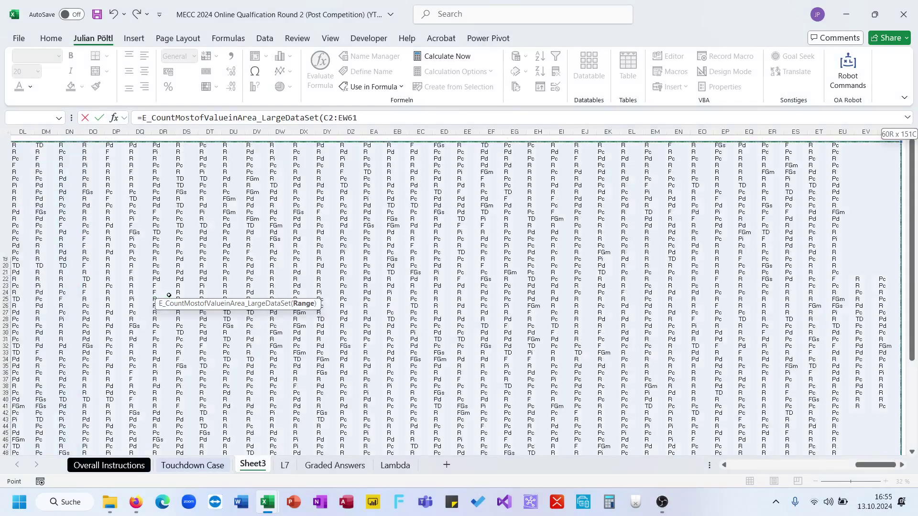
{"action": "key", "text": "ctrl+Return"}
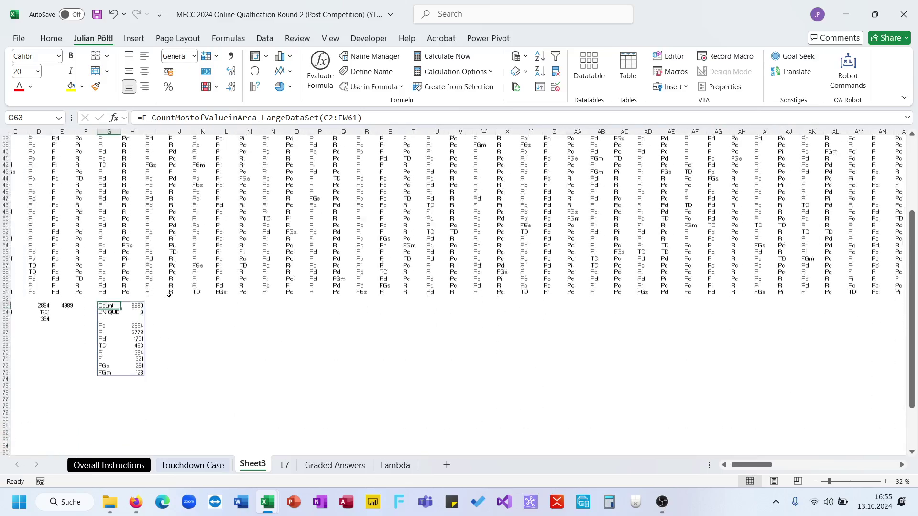
- Check the combined total of the Pc, Pd and Pi counts in H66, H68 and H70, and review the play data above
{"action": "scroll", "coordinate": [162, 298], "scroll_direction": "down", "scroll_amount": 1}
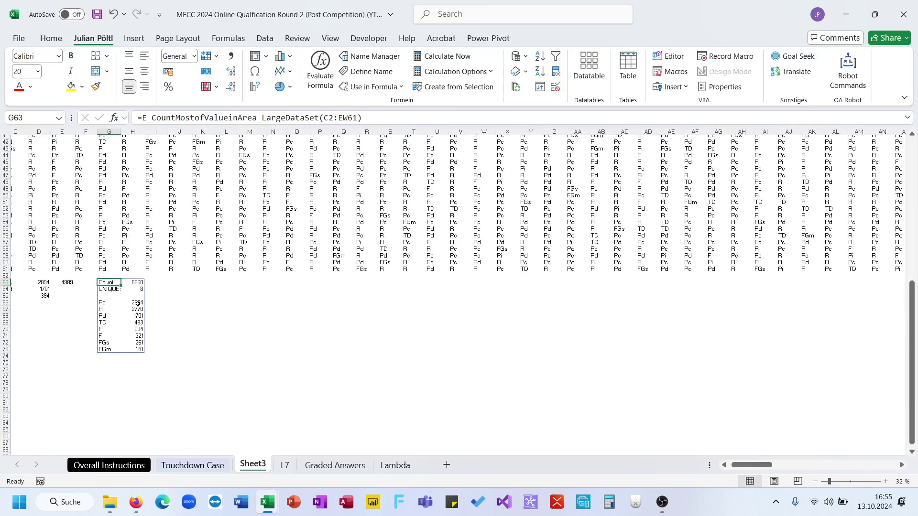
{"action": "left_click", "coordinate": [137, 303]}
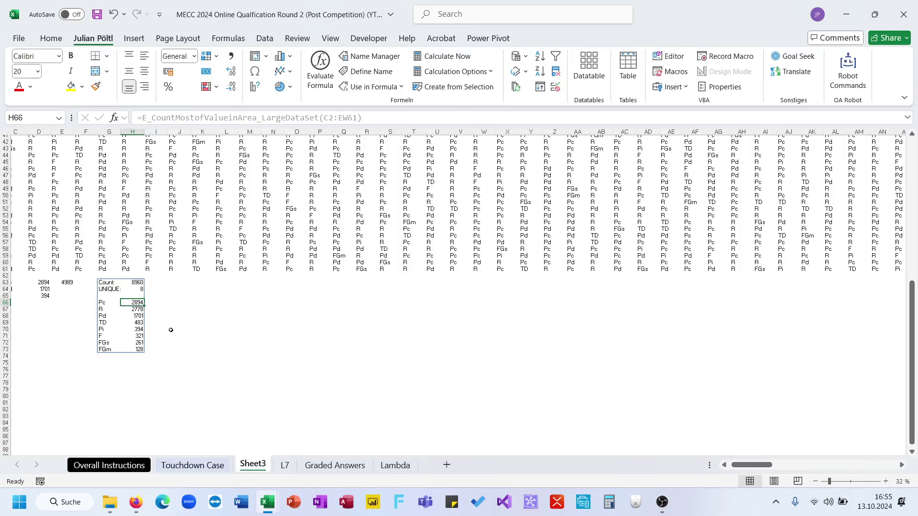
{"action": "left_click", "coordinate": [139, 317], "text": "ctrl"}
{"action": "left_click", "coordinate": [139, 329], "text": "ctrl"}
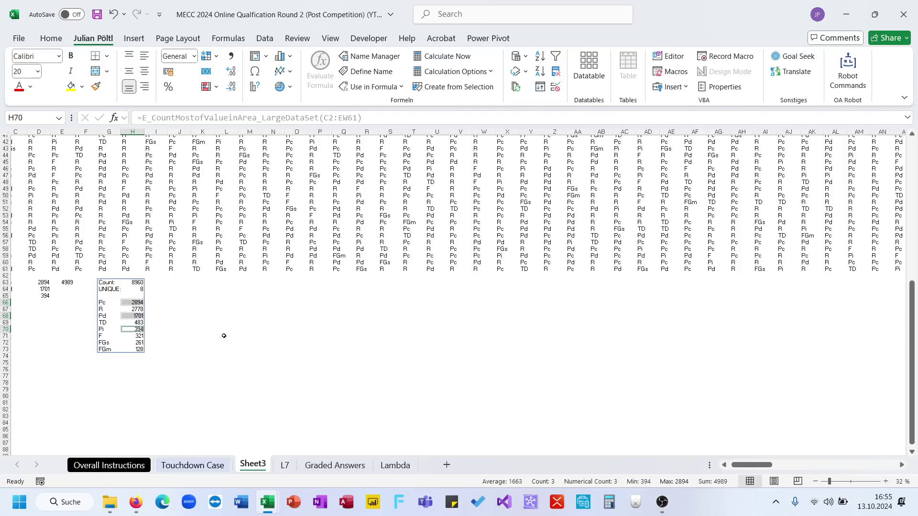
{"action": "scroll", "coordinate": [223, 336], "scroll_direction": "left", "scroll_amount": 3}
{"action": "scroll", "coordinate": [223, 335], "scroll_direction": "up", "scroll_amount": 10}
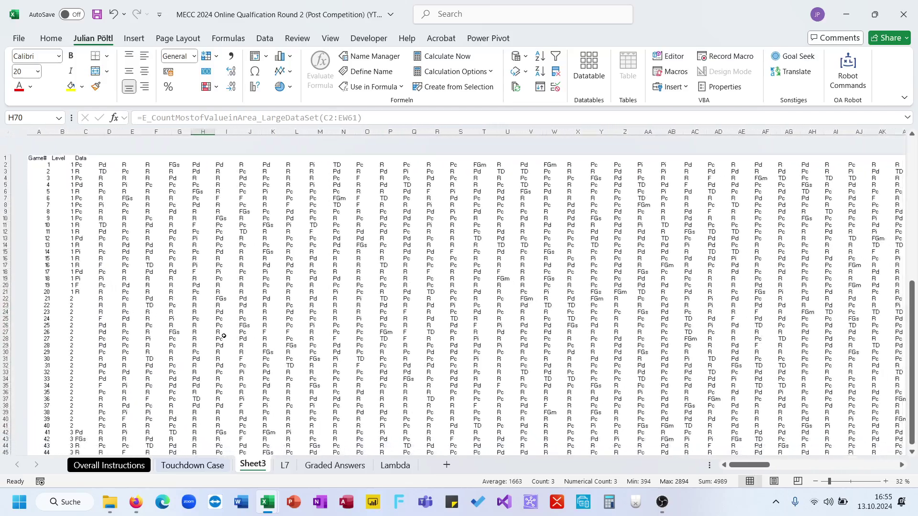
- Return to the Touchdown Case sheet and read the Bonus 2 and Bonus 3 questions beside their empty answer cells
{"action": "key", "text": "ctrl+Page_Up"}
{"action": "left_click", "coordinate": [303, 219]}
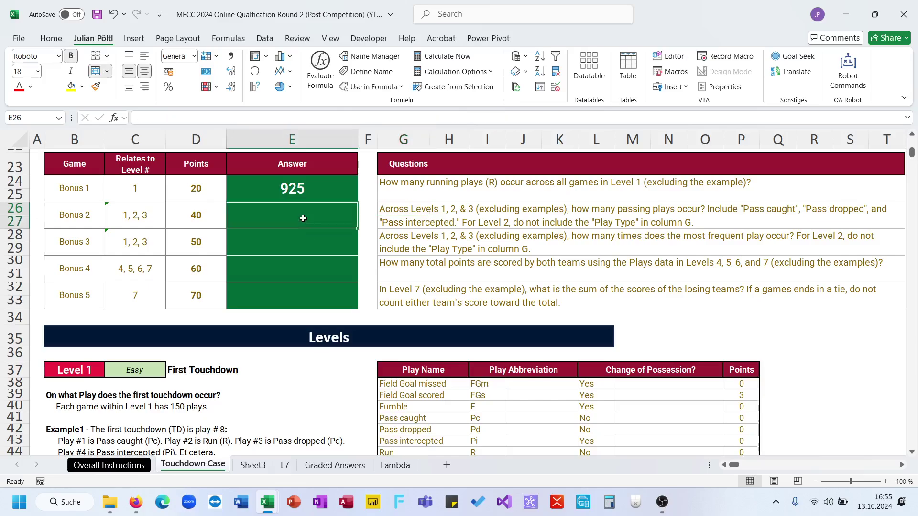
{"action": "key", "text": "Down"}
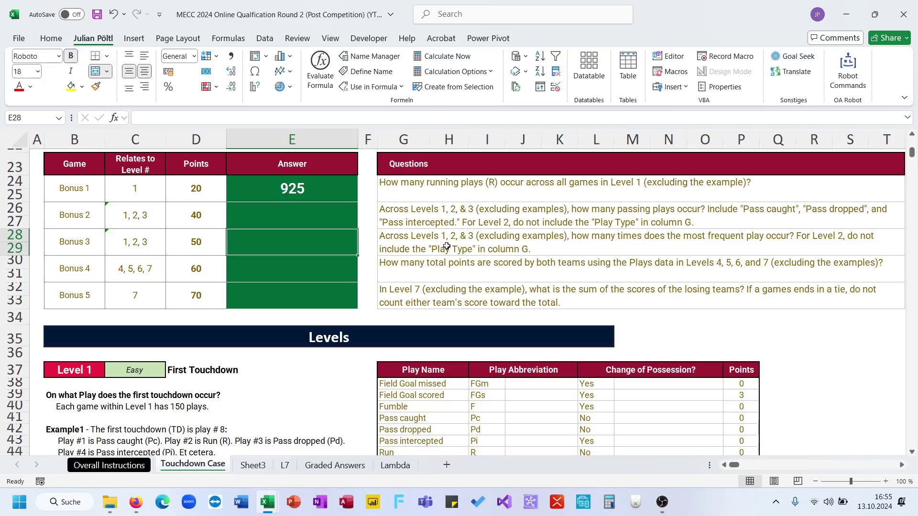
{"action": "left_click", "coordinate": [420, 239]}
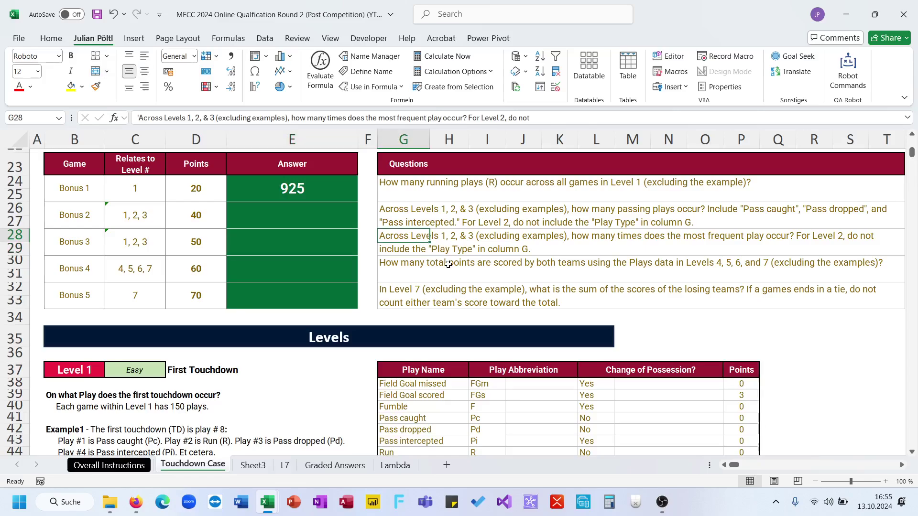
- Enter a second E_CountMostofValueinArea_LargeDataSet formula in J63 of Sheet3 that counts each play type in C2:EW61
{"action": "left_click", "coordinate": [252, 465]}
{"action": "scroll", "coordinate": [318, 430], "scroll_direction": "down", "scroll_amount": 20}
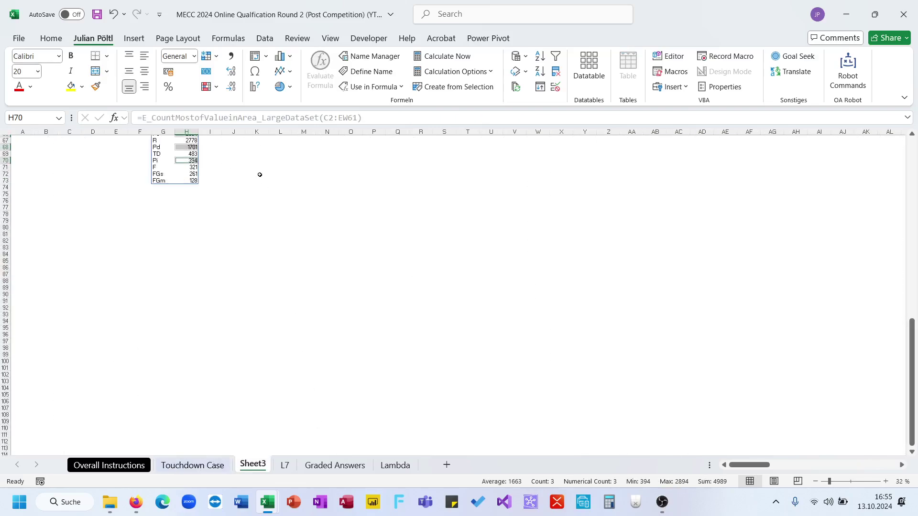
{"action": "scroll", "coordinate": [260, 175], "scroll_direction": "up", "scroll_amount": 3}
{"action": "left_click", "coordinate": [232, 186]}
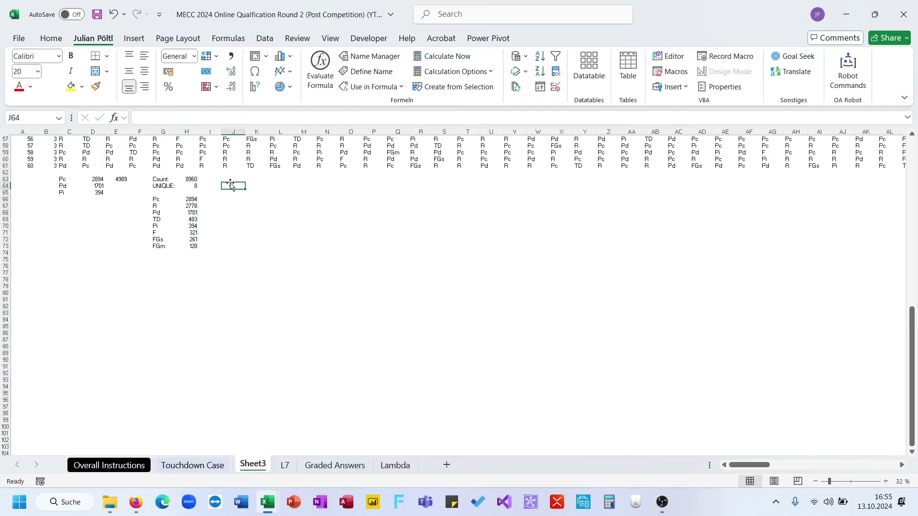
{"action": "left_click", "coordinate": [230, 181]}
{"action": "type", "text": "=Mos"}
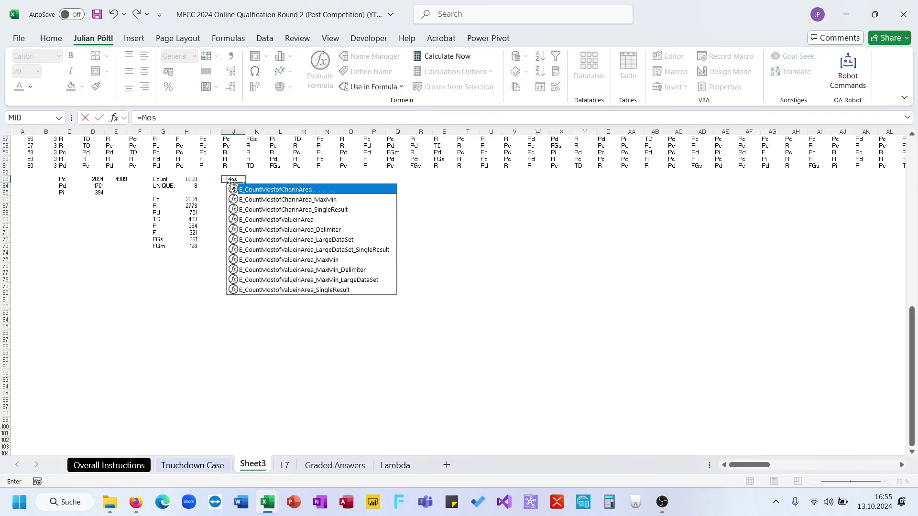
{"action": "key", "text": "Down"}
{"action": "key", "text": "Down"}
{"action": "key", "text": "Down"}
{"action": "key", "text": "Down"}
{"action": "key", "text": "Down"}
{"action": "key", "text": "Tab"}
{"action": "key", "text": "Up"}
{"action": "key", "text": "Up"}
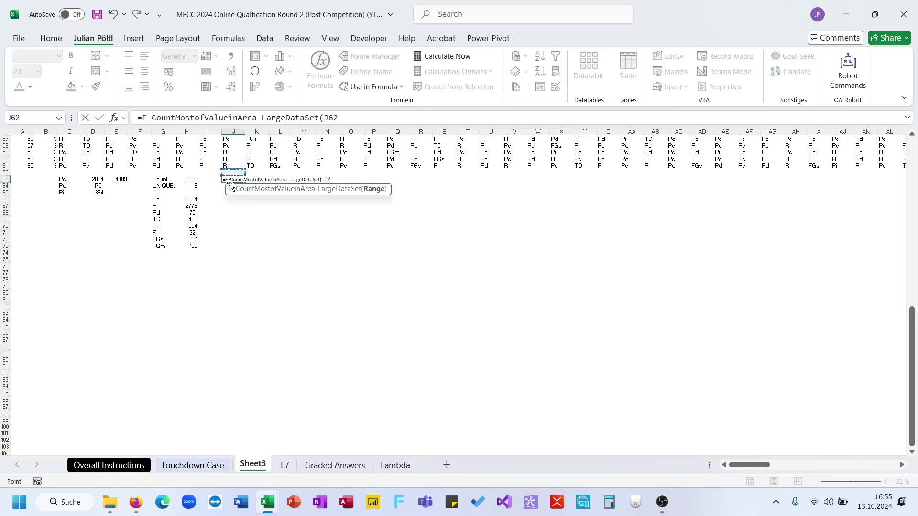
{"action": "key", "text": "Left"}
{"action": "key", "text": "Left"}
{"action": "key", "text": "Left"}
{"action": "key", "text": "Left"}
{"action": "key", "text": "Left"}
{"action": "key", "text": "Left"}
{"action": "key", "text": "Left"}
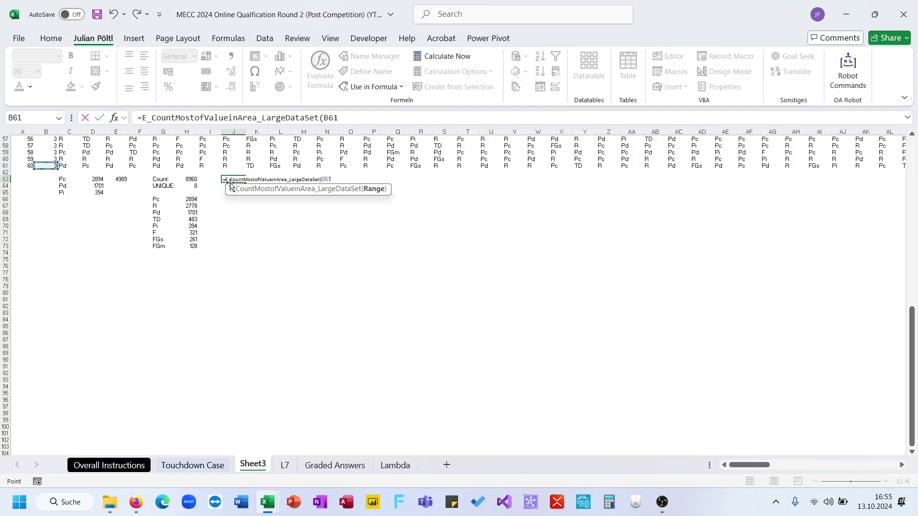
{"action": "key", "text": "ctrl+shift+Up"}
{"action": "key", "text": "ctrl+shift+Right"}
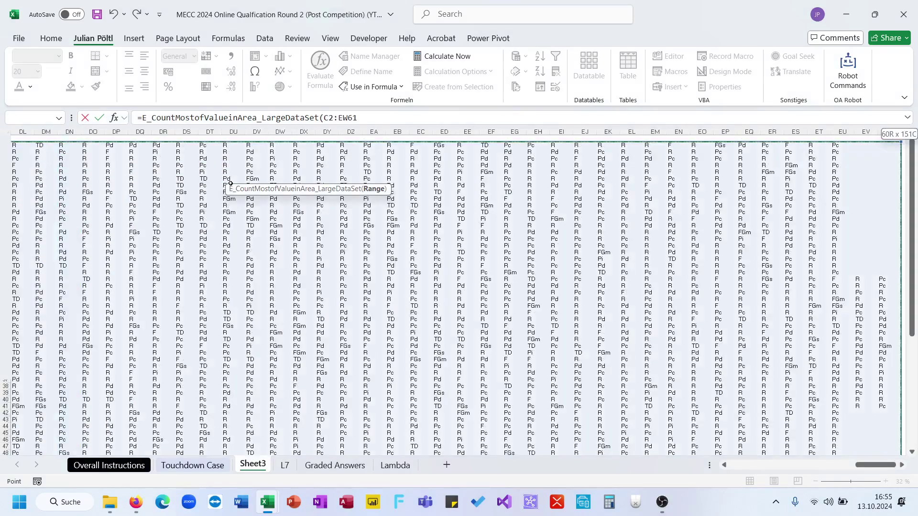
{"action": "key", "text": "ctrl+Return"}
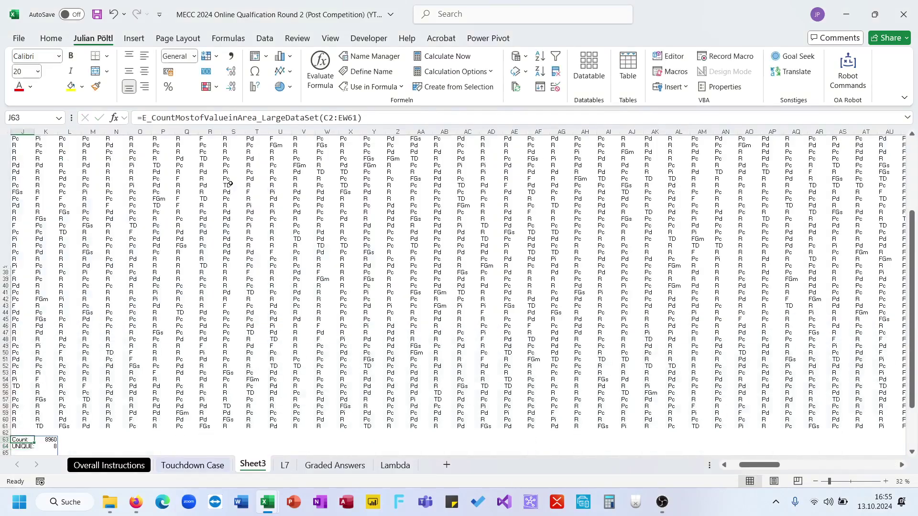
- Delete both play-type count tables in G63:K73 below the play data
{"action": "scroll", "coordinate": [230, 184], "scroll_direction": "down", "scroll_amount": 5}
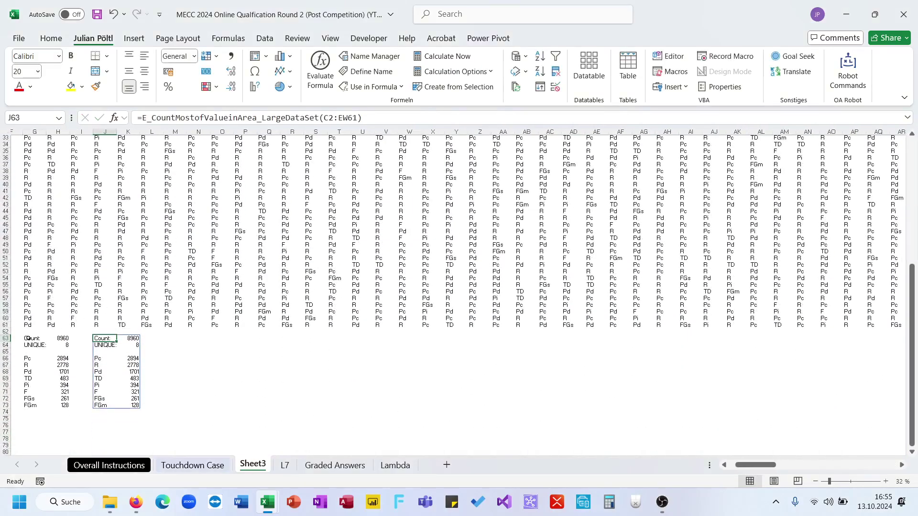
{"action": "left_click_drag", "start_coordinate": [28, 338], "coordinate": [136, 405]}
{"action": "key", "text": "Delete"}
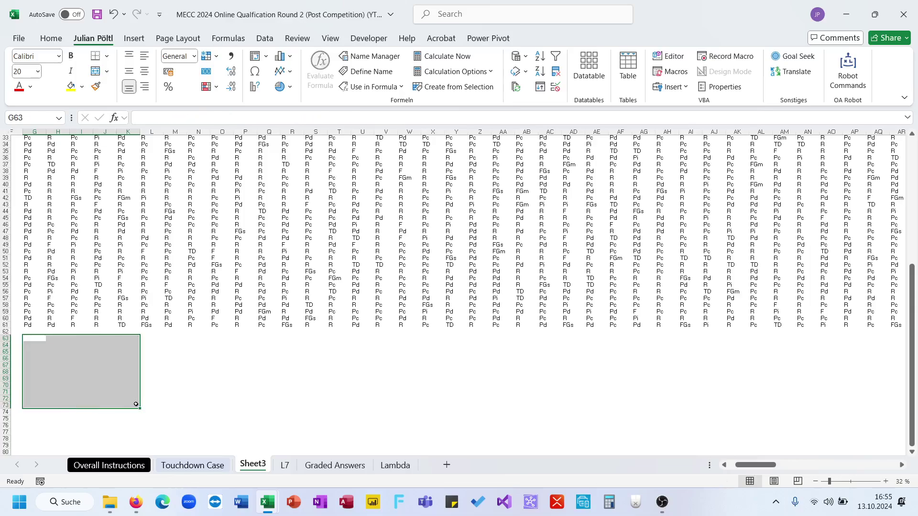
{"action": "left_click", "coordinate": [44, 340]}
- Compare the game 1 play row on Sheet3 with the Example1 play row in row 49 of the Touchdown Case sheet
{"action": "scroll", "coordinate": [31, 172], "scroll_direction": "up", "scroll_amount": 10}
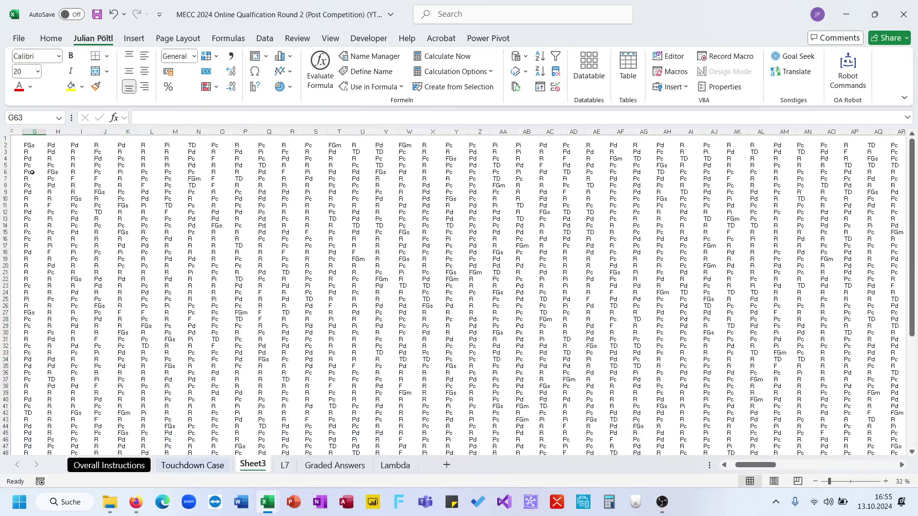
{"action": "left_click", "coordinate": [30, 146]}
{"action": "key", "text": "ctrl+shift+Right"}
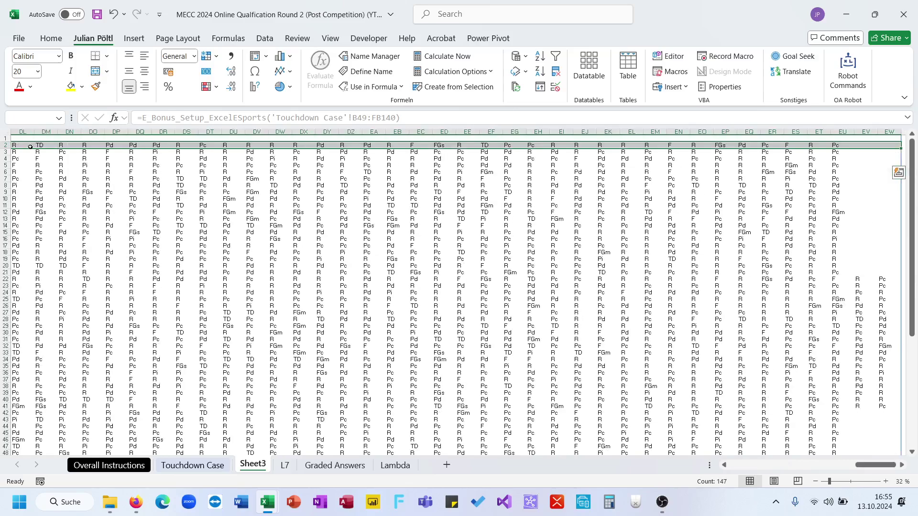
{"action": "left_click", "coordinate": [837, 145]}
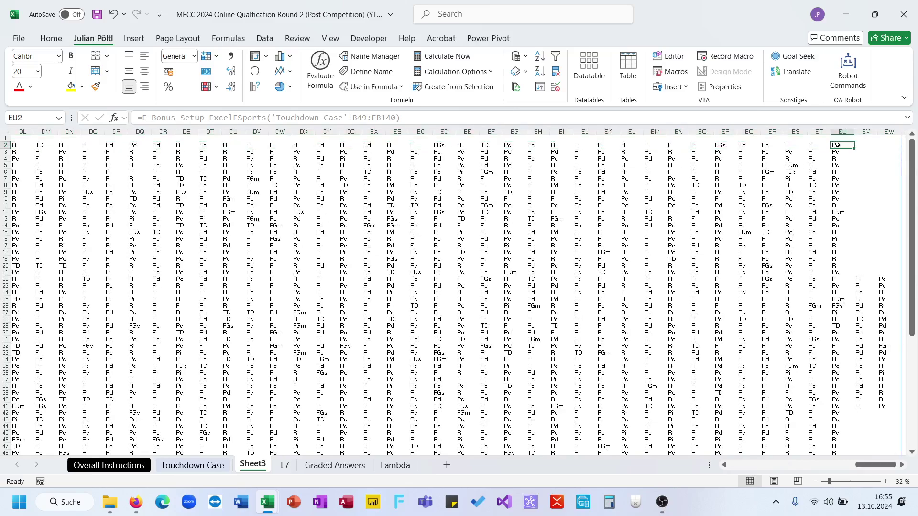
{"action": "key", "text": "ctrl+shift+Left"}
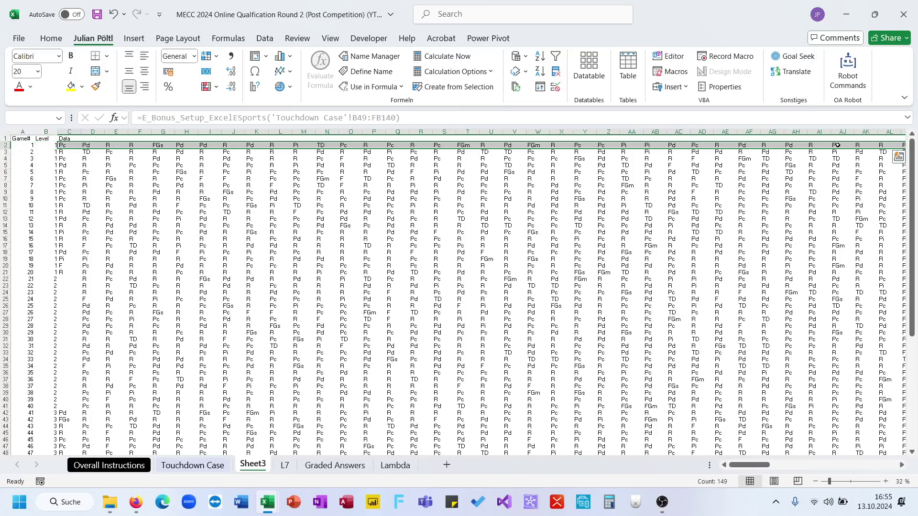
{"action": "left_click", "coordinate": [192, 465]}
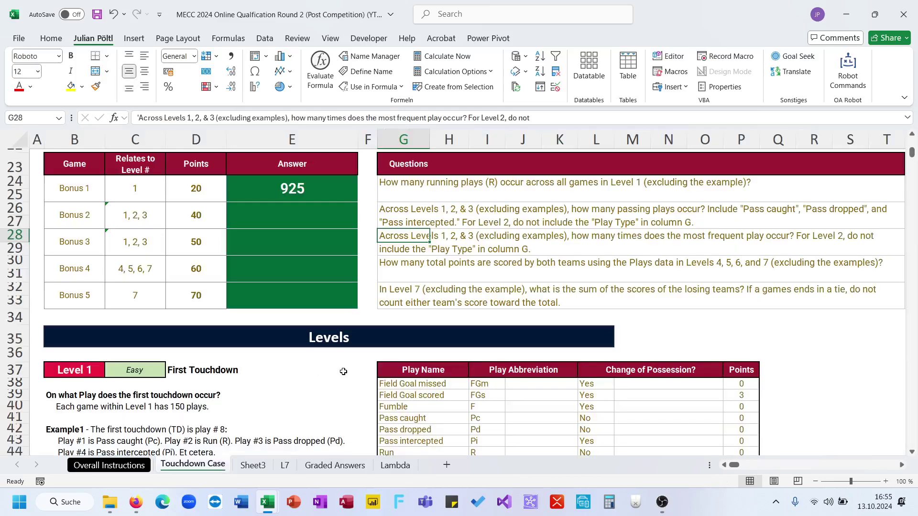
{"action": "scroll", "coordinate": [381, 319], "scroll_direction": "down", "scroll_amount": 10}
{"action": "scroll", "coordinate": [381, 319], "scroll_direction": "up", "scroll_amount": 3}
{"action": "left_click", "coordinate": [404, 212]}
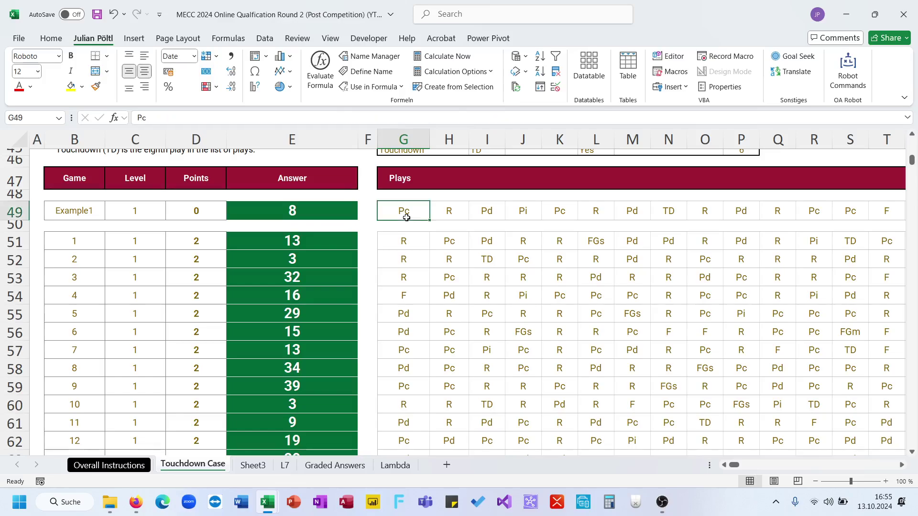
{"action": "key", "text": "ctrl+shift+Right"}
{"action": "key", "text": "Left"}
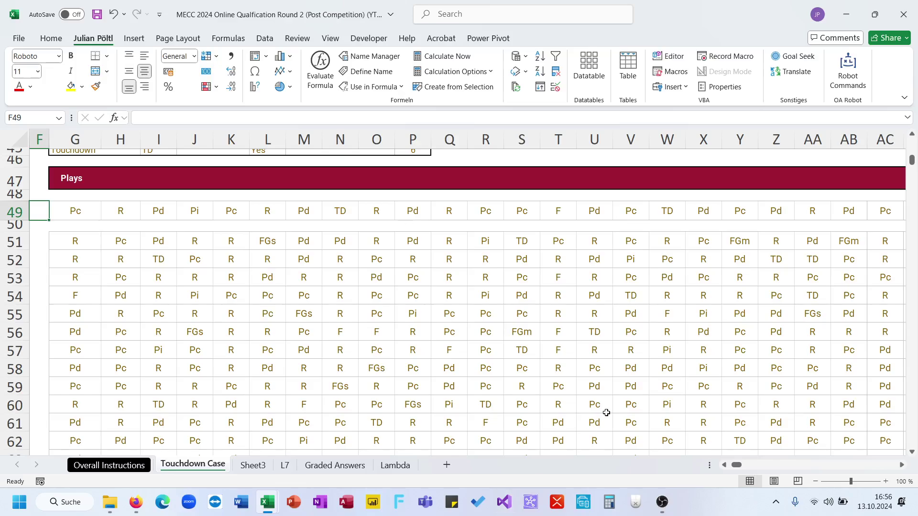
{"action": "left_click", "coordinate": [253, 465]}
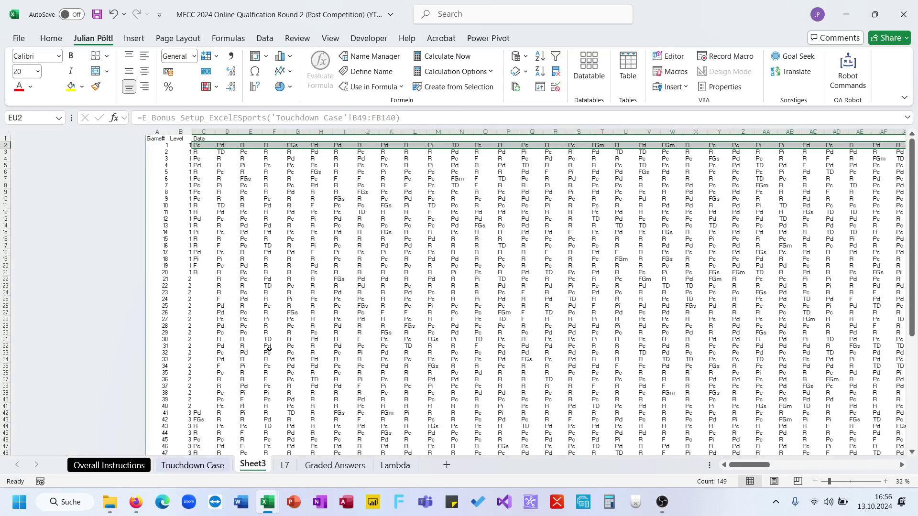
{"action": "left_click", "coordinate": [179, 471]}
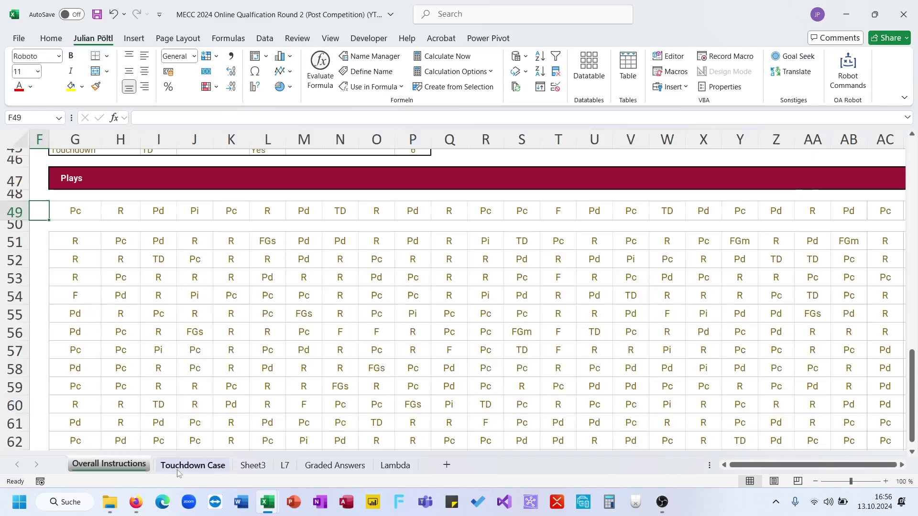
- Read the Bonus 4 question in G30 among the bonus questions of the Touchdown Case sheet
{"action": "scroll", "coordinate": [228, 389], "scroll_direction": "up", "scroll_amount": 14}
{"action": "scroll", "coordinate": [228, 389], "scroll_direction": "left", "scroll_amount": 3}
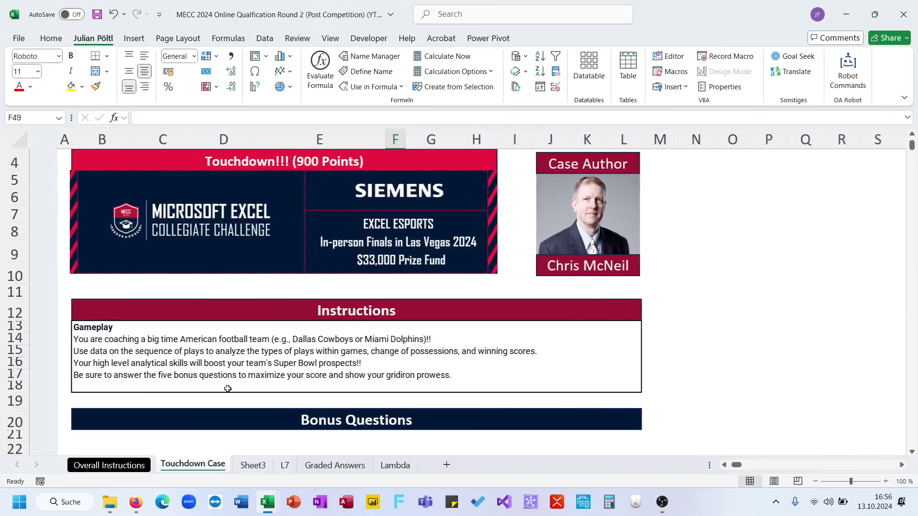
{"action": "scroll", "coordinate": [227, 389], "scroll_direction": "down", "scroll_amount": 5}
{"action": "scroll", "coordinate": [335, 335], "scroll_direction": "right", "scroll_amount": 1}
{"action": "left_click", "coordinate": [430, 313]}
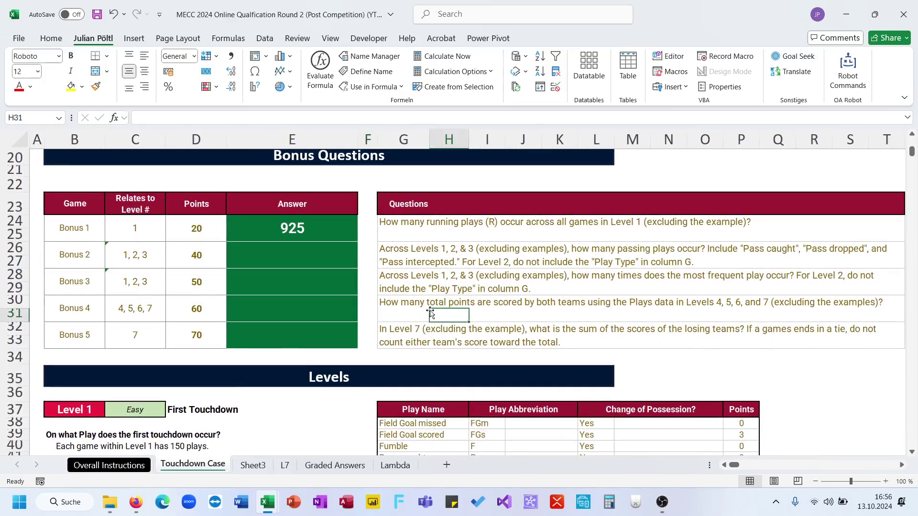
{"action": "left_click", "coordinate": [404, 301]}
- Inspect the source range of the E_Bonus_Setup_ExcelESports formula in A1 of Sheet3 and compare it with the Level 1 plays on Touchdown Case
{"action": "left_click", "coordinate": [248, 469]}
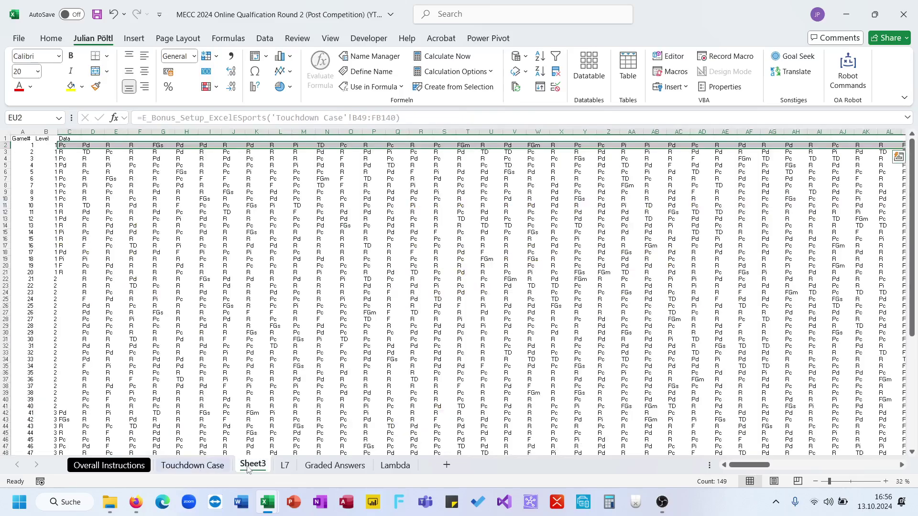
{"action": "left_click", "coordinate": [21, 137]}
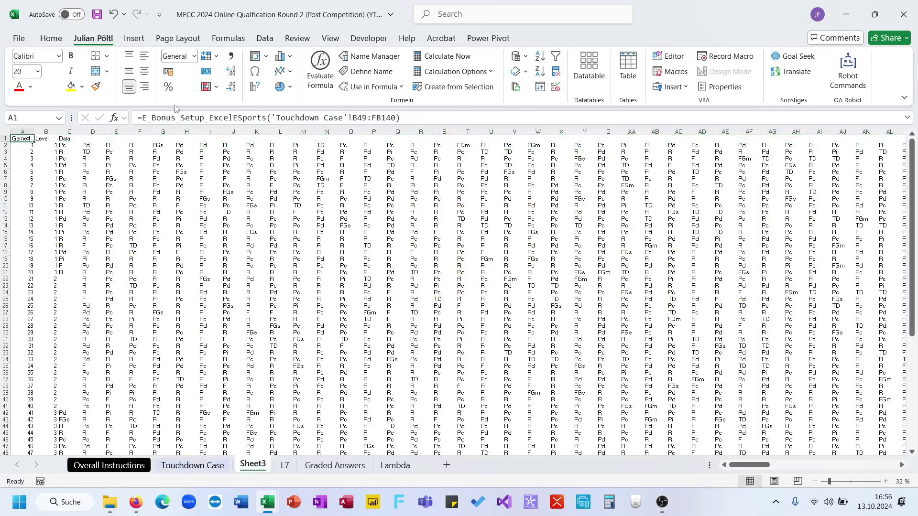
{"action": "left_click", "coordinate": [229, 118]}
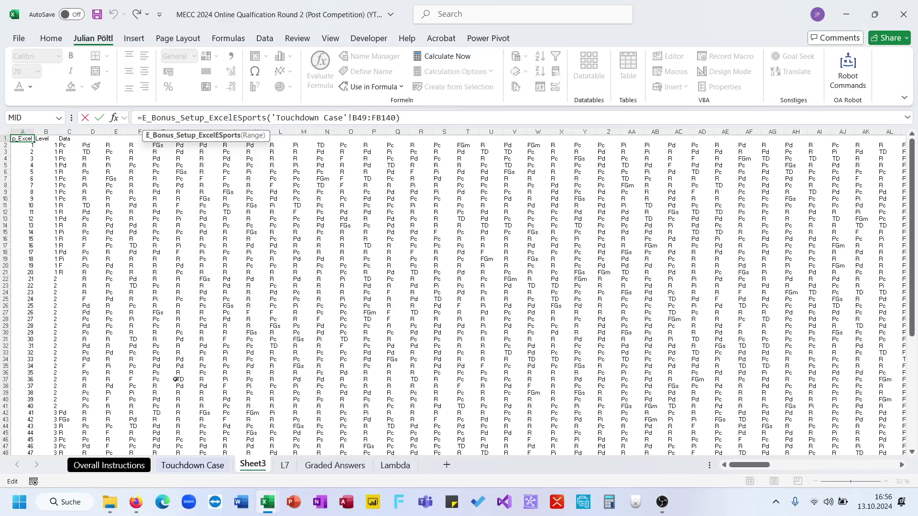
{"action": "key", "text": "Escape"}
{"action": "left_click", "coordinate": [193, 465]}
{"action": "scroll", "coordinate": [154, 328], "scroll_direction": "down", "scroll_amount": 5}
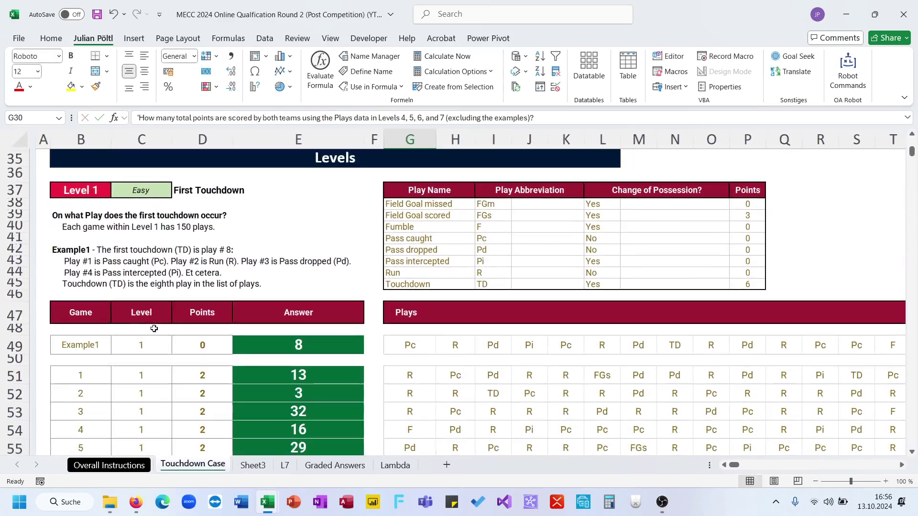
{"action": "scroll", "coordinate": [153, 329], "scroll_direction": "down", "scroll_amount": 3}
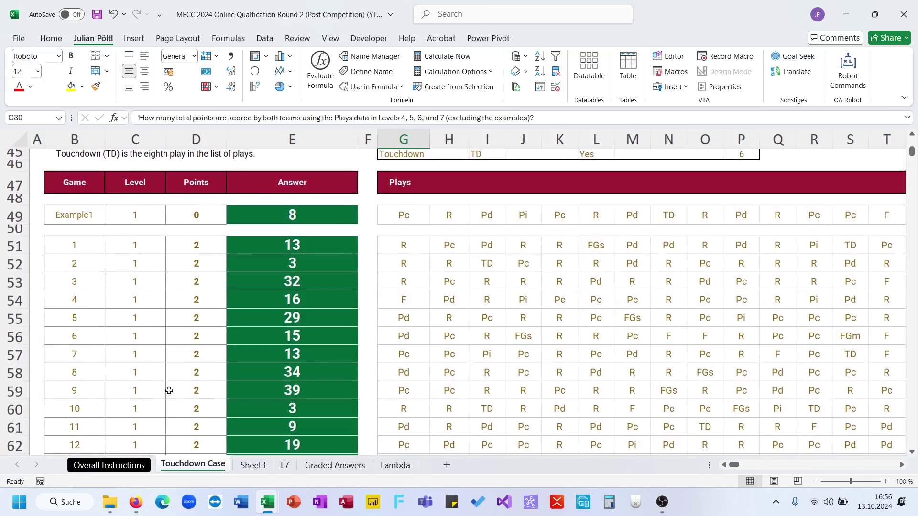
- Clear the whole play data block generated by the setup formula from Sheet3
{"action": "left_click", "coordinate": [266, 471]}
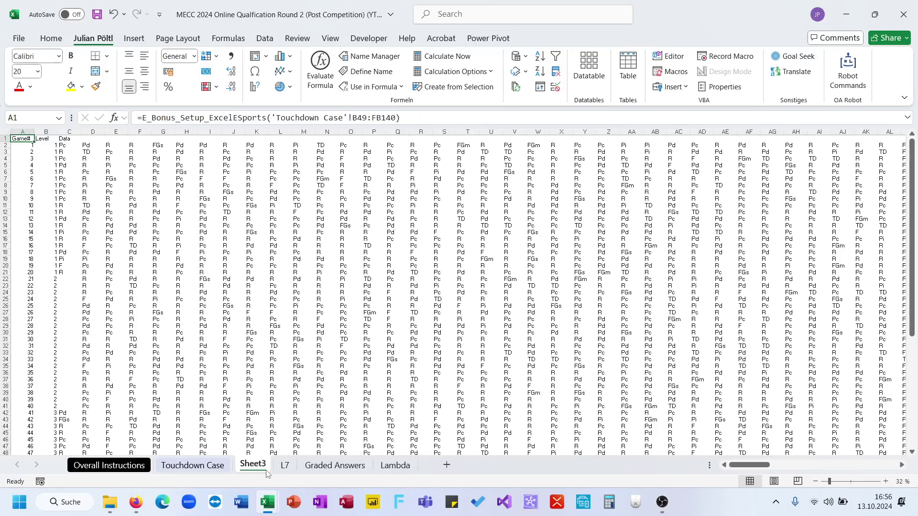
{"action": "key", "text": "ctrl+a"}
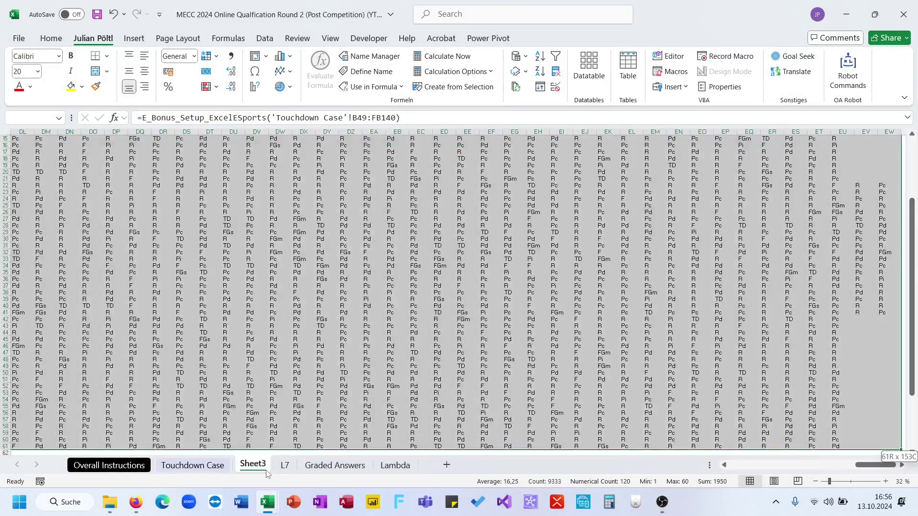
{"action": "key", "text": "Delete"}
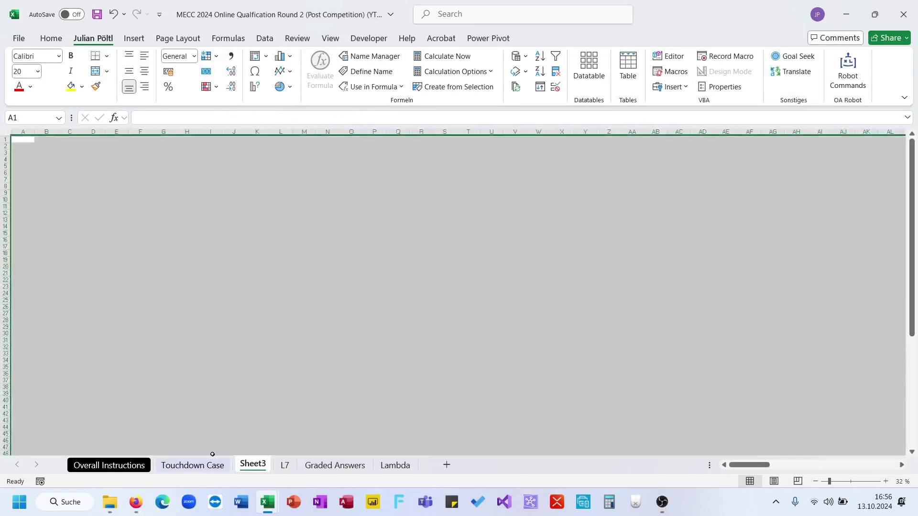
- Copy the Level 1 plays of games 1 to 20, without the example, from G51:EZ70 of Touchdown Case to A1 of Sheet3
{"action": "left_click", "coordinate": [194, 466]}
{"action": "scroll", "coordinate": [411, 238], "scroll_direction": "up", "scroll_amount": 1}
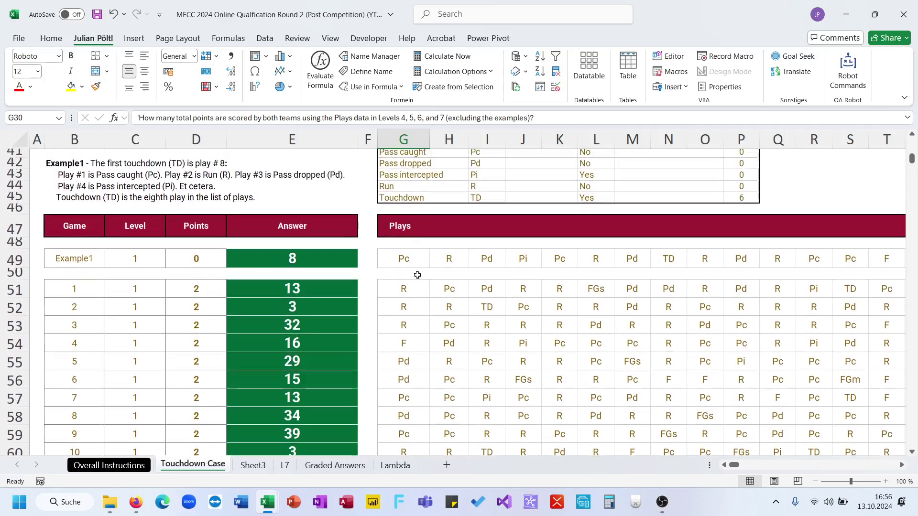
{"action": "left_click", "coordinate": [410, 288]}
{"action": "key", "text": "ctrl+shift+Right"}
{"action": "key", "text": "ctrl+shift+Down"}
{"action": "key", "text": "ctrl+c"}
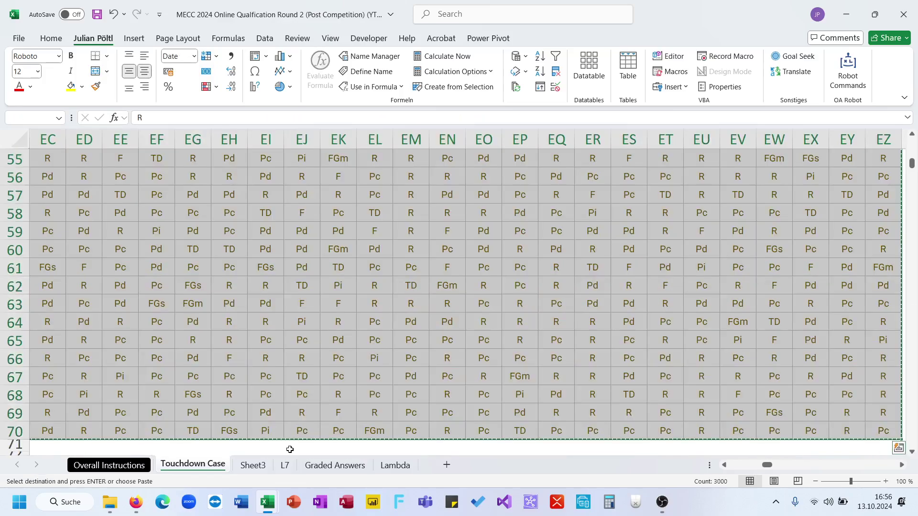
{"action": "left_click", "coordinate": [253, 466]}
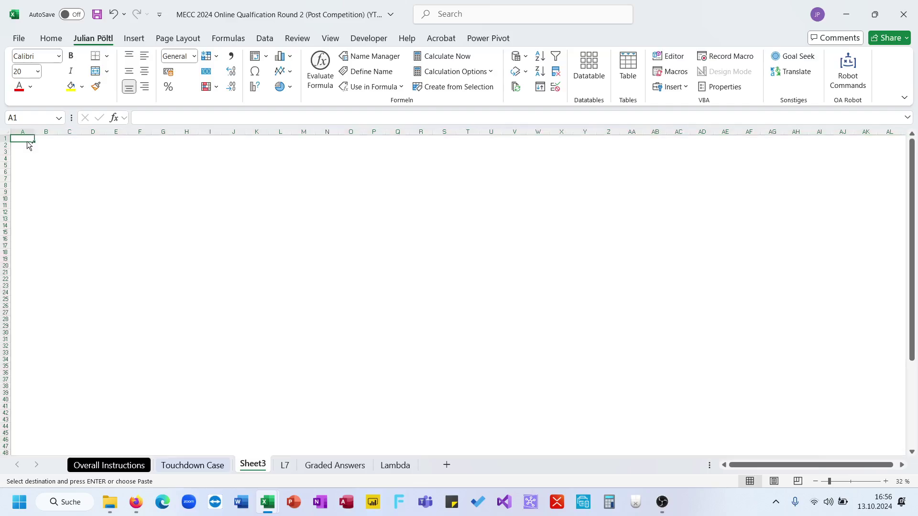
{"action": "key", "text": "ctrl+v"}
- Copy the Level 2 plays without the example and play types from I85:FB104 of Touchdown Case to A21 of Sheet3
{"action": "scroll", "coordinate": [236, 360], "scroll_direction": "left", "scroll_amount": 6}
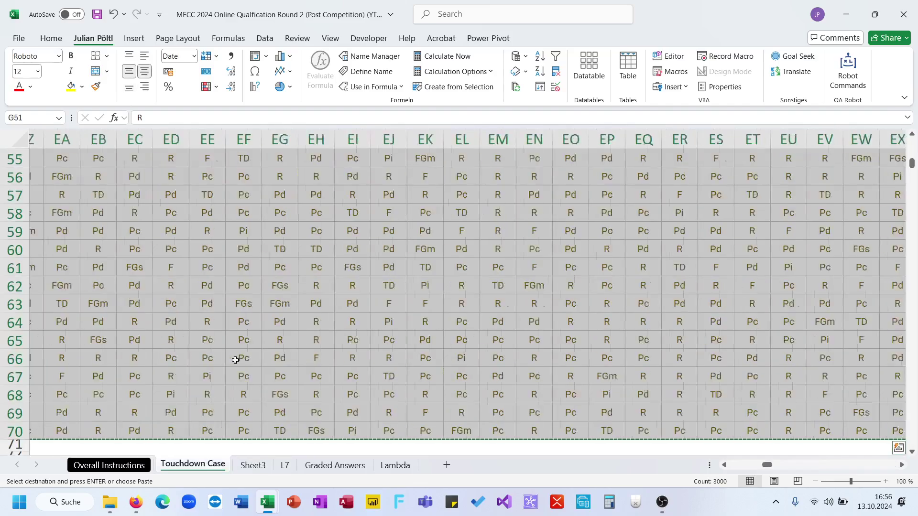
{"action": "key", "text": "ctrl+Left"}
{"action": "scroll", "coordinate": [236, 361], "scroll_direction": "down", "scroll_amount": 8}
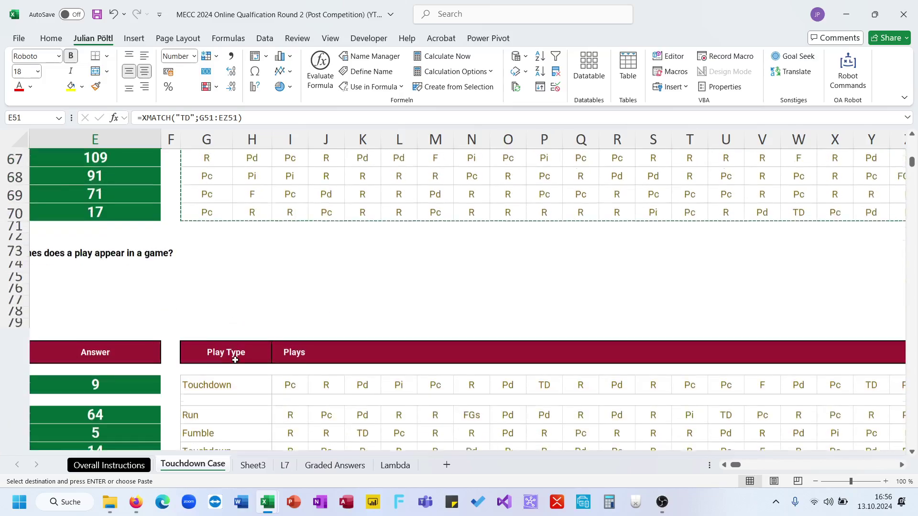
{"action": "left_click", "coordinate": [290, 309]}
{"action": "key", "text": "ctrl+shift+Right"}
{"action": "key", "text": "ctrl+shift+Down"}
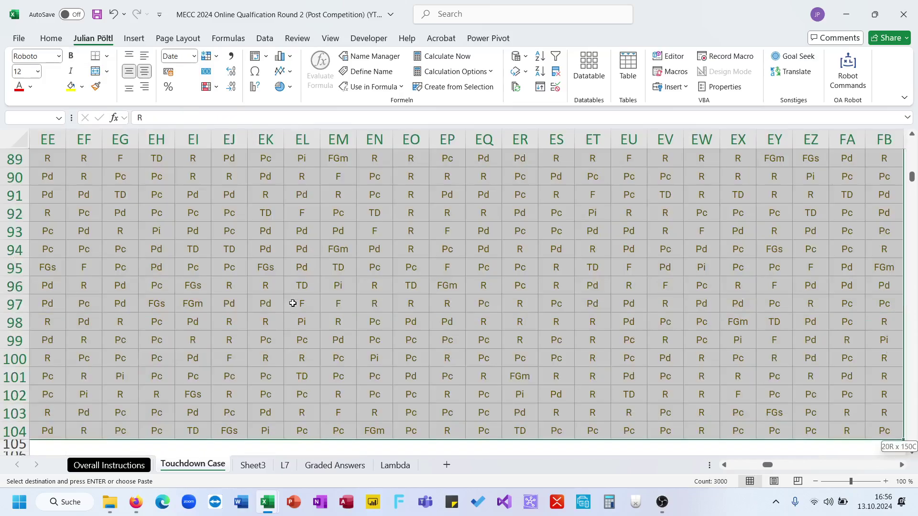
{"action": "key", "text": "ctrl+c"}
{"action": "left_click", "coordinate": [253, 465]}
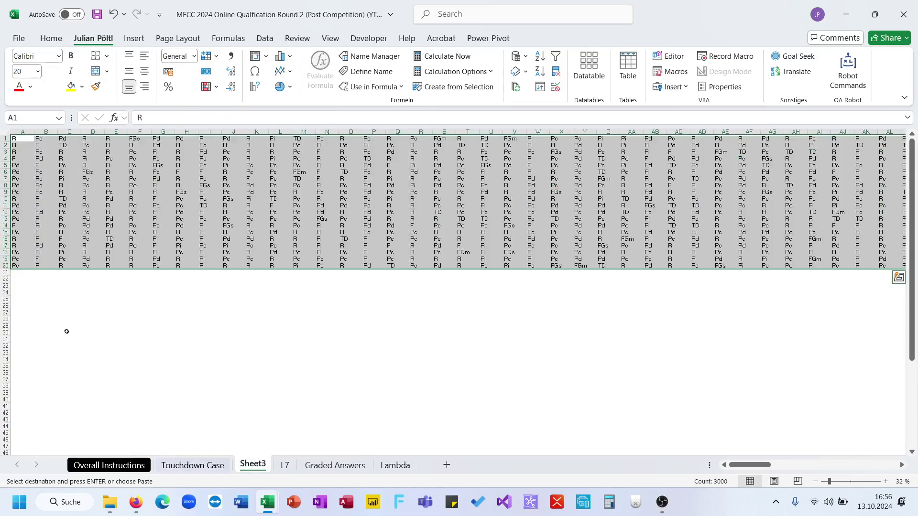
{"action": "left_click", "coordinate": [17, 272]}
{"action": "key", "text": "ctrl+v"}
{"action": "left_click", "coordinate": [171, 432]}
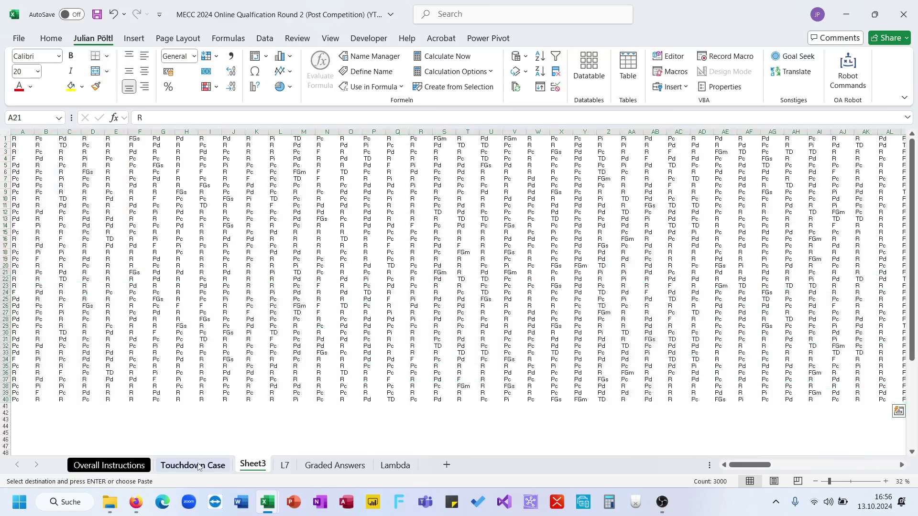
- Copy the Level 3 plays, without the example, from G121:EZ140 of Touchdown Case to A41 of Sheet3
{"action": "left_click", "coordinate": [192, 465]}
{"action": "scroll", "coordinate": [207, 332], "scroll_direction": "down", "scroll_amount": 5}
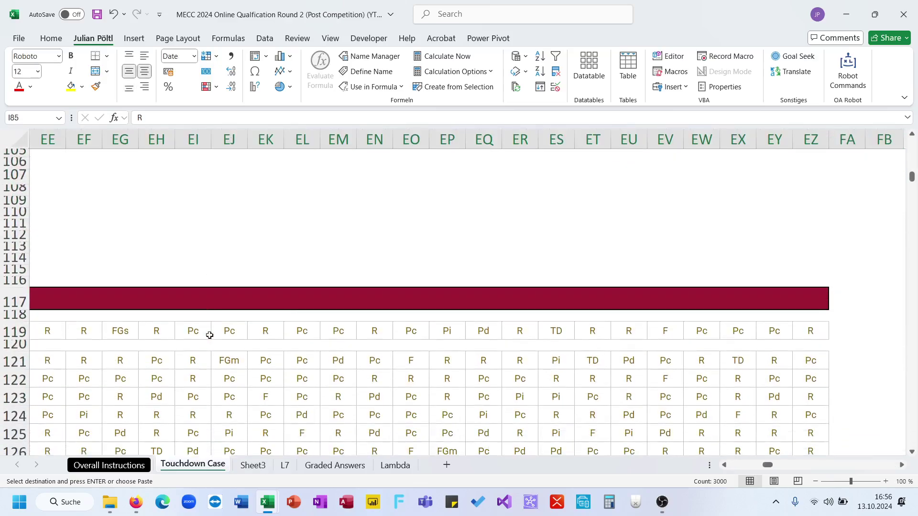
{"action": "left_click", "coordinate": [816, 355]}
{"action": "key", "text": "ctrl+shift+Left"}
{"action": "key", "text": "shift+Down"}
{"action": "key", "text": "ctrl+shift+Down"}
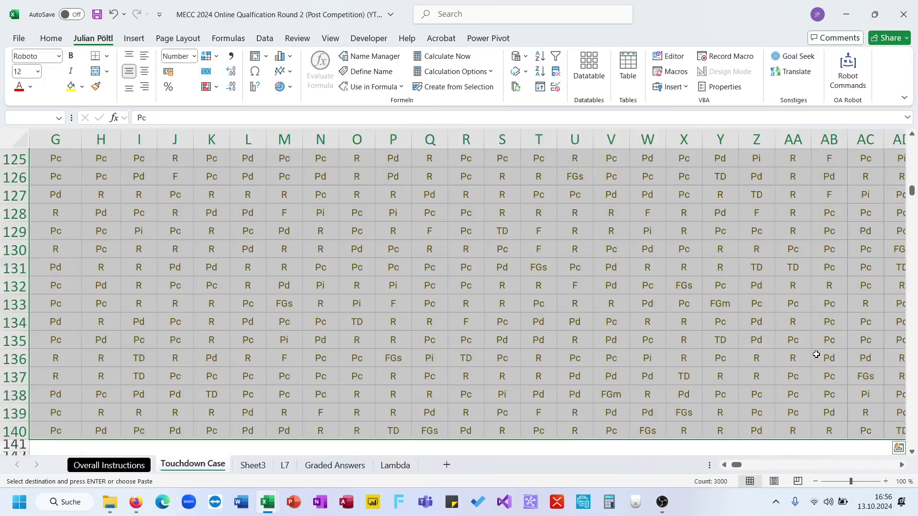
{"action": "key", "text": "ctrl+c"}
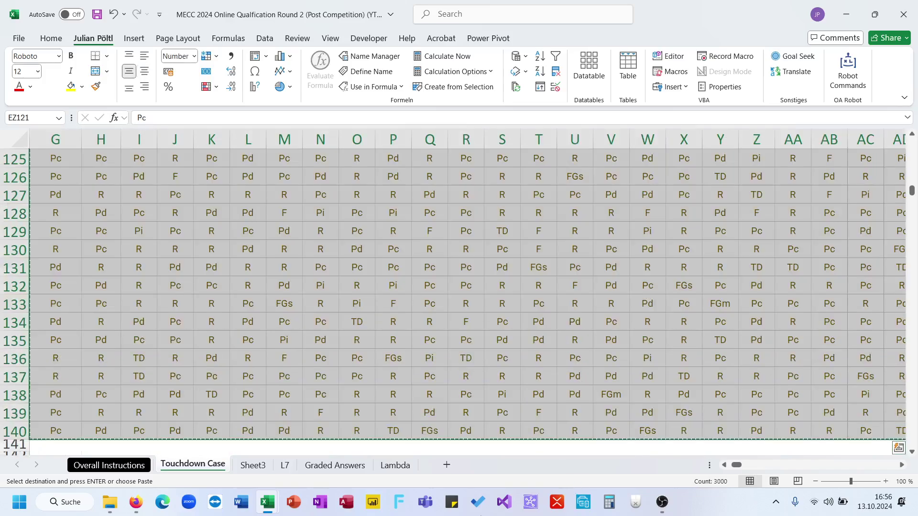
{"action": "left_click", "coordinate": [252, 465]}
{"action": "left_click", "coordinate": [16, 404]}
{"action": "key", "text": "ctrl+v"}
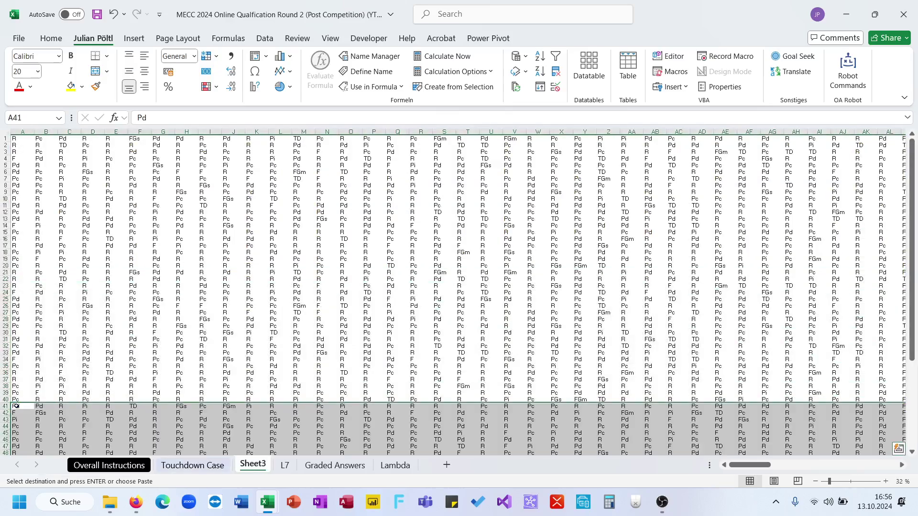
- Change the counted range of the COUNTIF formula in D63 to A1:EU60, checking that it covers all the copied plays
{"action": "scroll", "coordinate": [16, 406], "scroll_direction": "down", "scroll_amount": 10}
{"action": "left_click", "coordinate": [62, 324]}
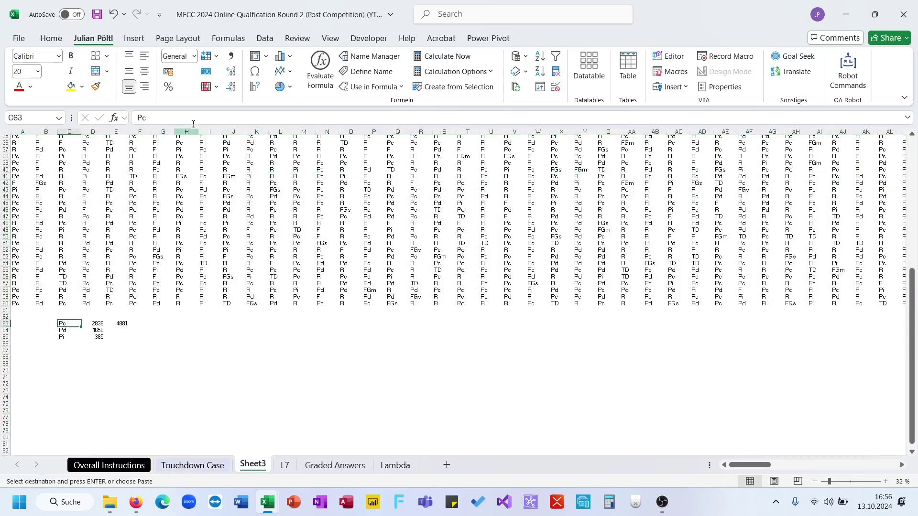
{"action": "left_click", "coordinate": [100, 318]}
{"action": "left_click", "coordinate": [97, 323]}
{"action": "key", "text": "ctrl+shift+Down"}
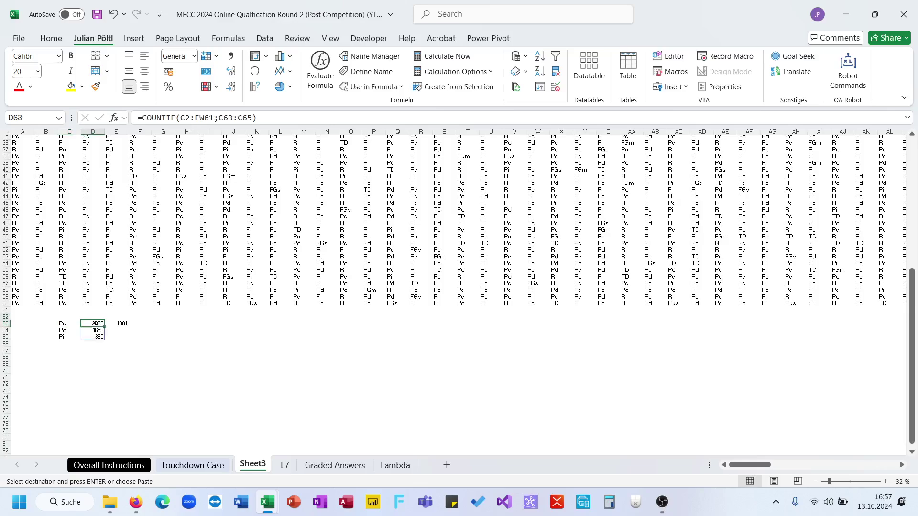
{"action": "key", "text": "F2"}
{"action": "scroll", "coordinate": [181, 362], "scroll_direction": "up", "scroll_amount": 1}
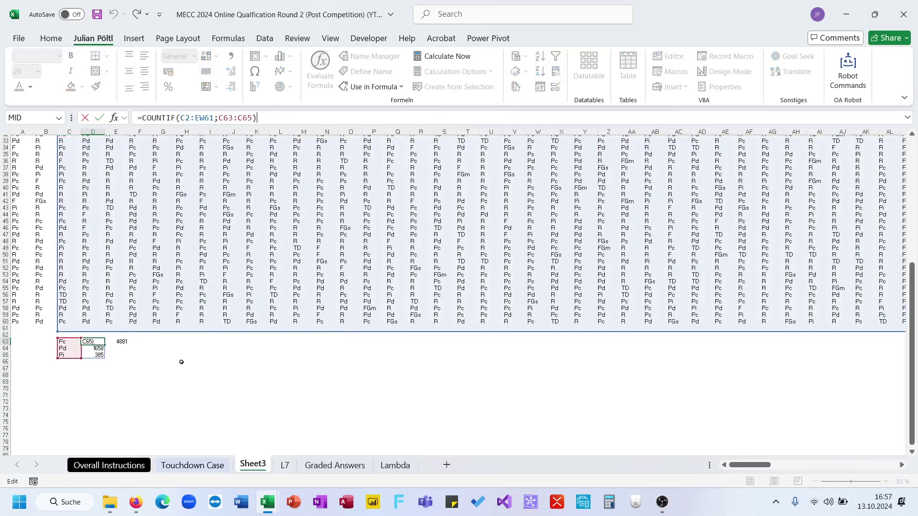
{"action": "left_click_drag", "start_coordinate": [166, 336], "coordinate": [89, 300]}
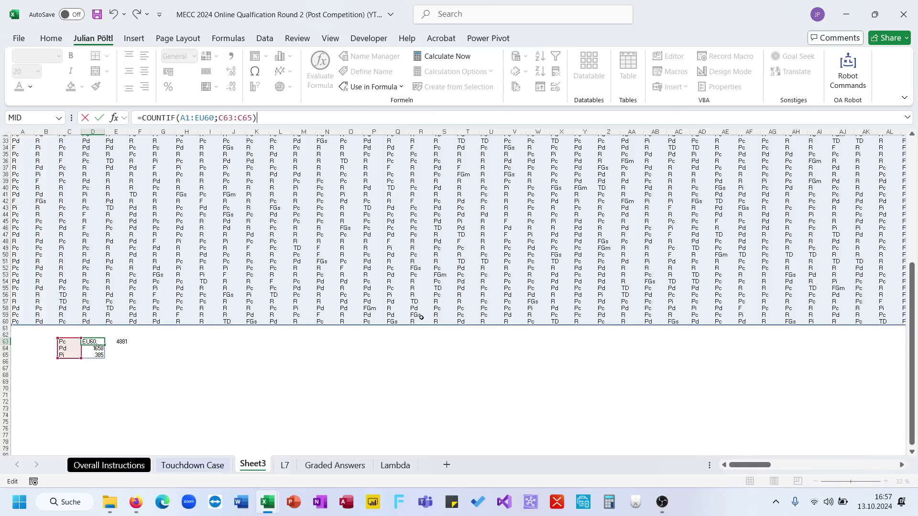
{"action": "scroll", "coordinate": [421, 318], "scroll_direction": "right", "scroll_amount": 7}
{"action": "scroll", "coordinate": [421, 318], "scroll_direction": "right", "scroll_amount": 20}
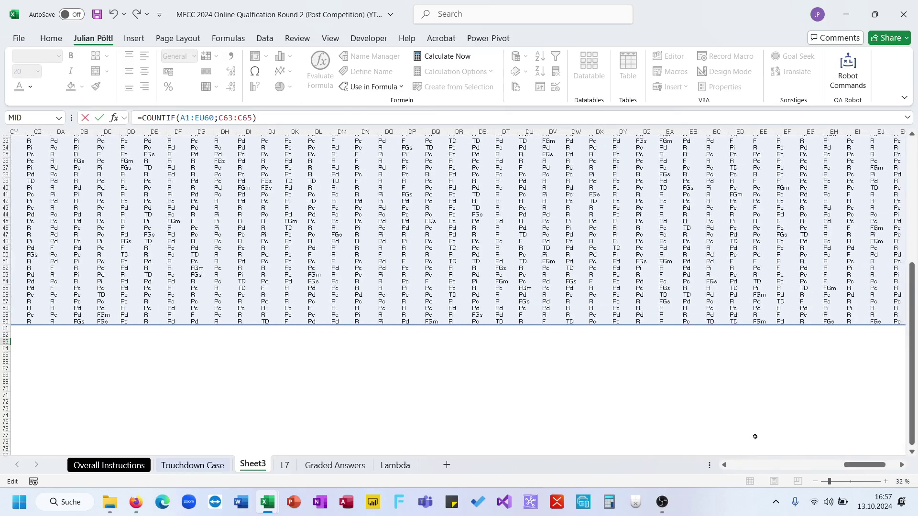
{"action": "left_click", "coordinate": [902, 465]}
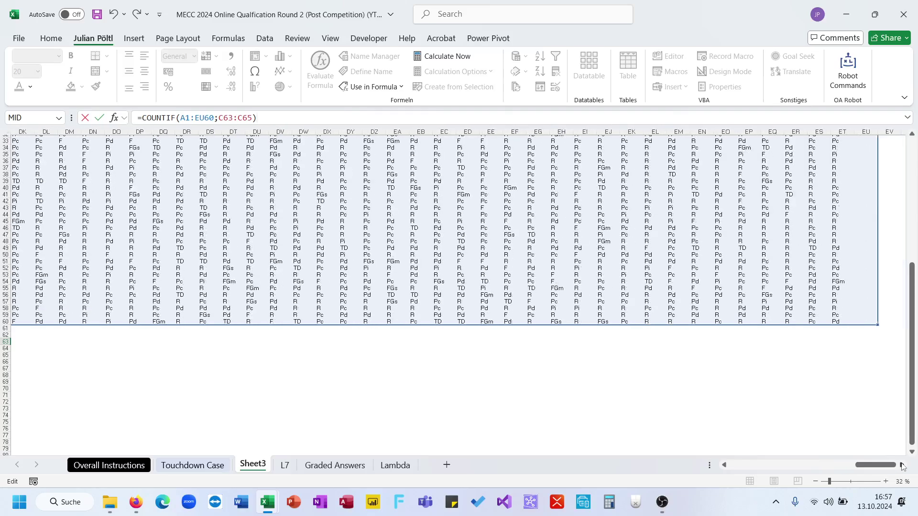
{"action": "scroll", "coordinate": [782, 317], "scroll_direction": "up", "scroll_amount": 11}
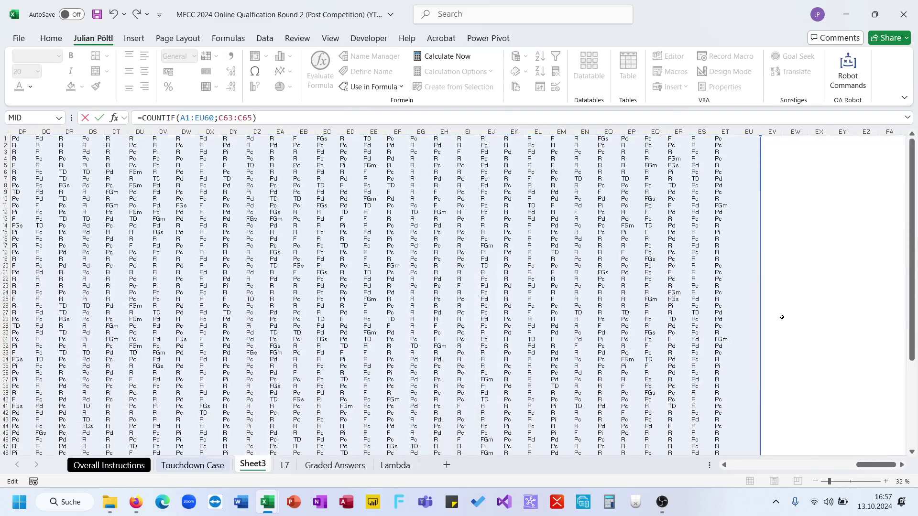
{"action": "scroll", "coordinate": [782, 317], "scroll_direction": "left", "scroll_amount": 20}
{"action": "scroll", "coordinate": [782, 317], "scroll_direction": "left", "scroll_amount": 12}
{"action": "key", "text": "Return"}
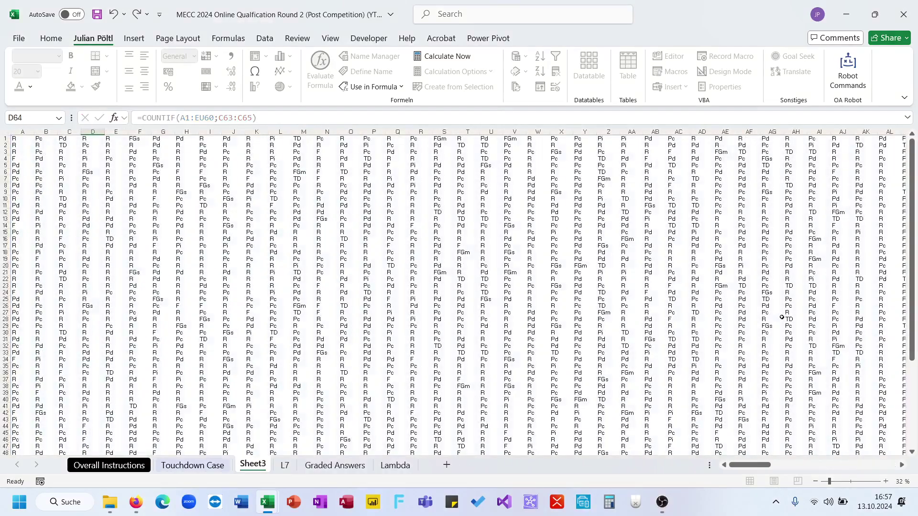
- Enter the passing-play total from E63 of Sheet3, 5016, as the Bonus 2 answer in E26 of Touchdown Case
{"action": "scroll", "coordinate": [451, 302], "scroll_direction": "down", "scroll_amount": 9}
{"action": "left_click", "coordinate": [112, 279]}
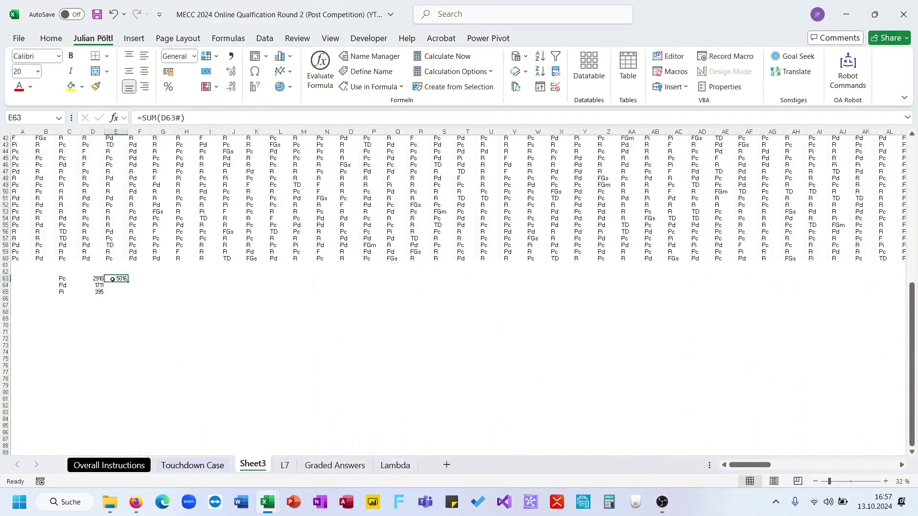
{"action": "left_click", "coordinate": [192, 465]}
{"action": "scroll", "coordinate": [280, 286], "scroll_direction": "up", "scroll_amount": 2}
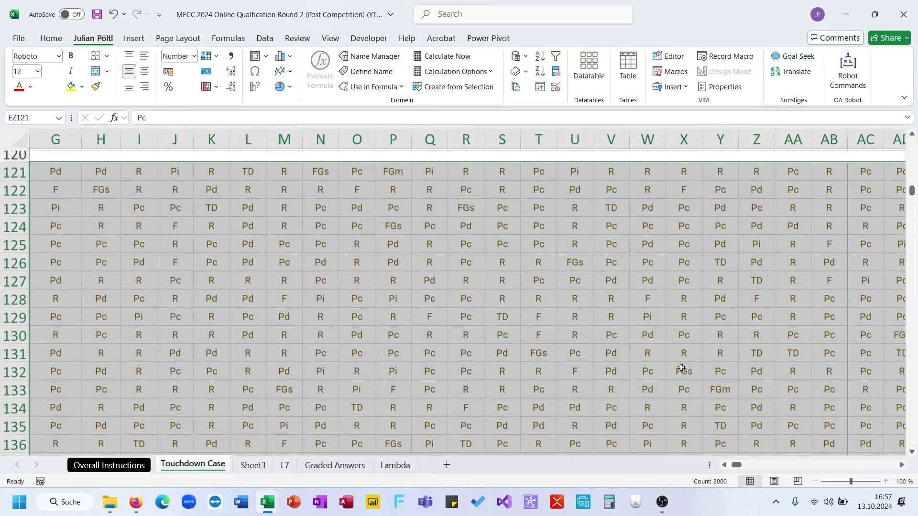
{"action": "left_click_drag", "start_coordinate": [913, 192], "coordinate": [912, 145]}
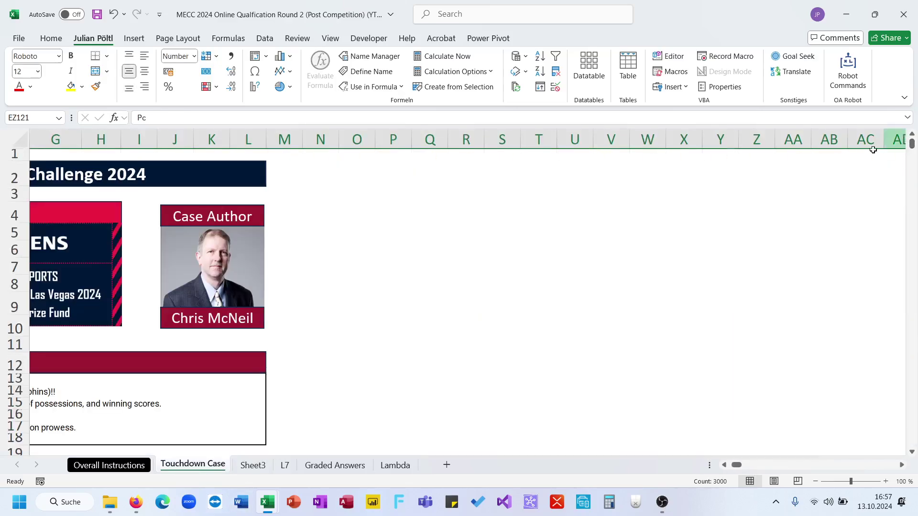
{"action": "scroll", "coordinate": [609, 271], "scroll_direction": "left", "scroll_amount": 3}
{"action": "scroll", "coordinate": [609, 272], "scroll_direction": "down", "scroll_amount": 6}
{"action": "scroll", "coordinate": [609, 271], "scroll_direction": "down", "scroll_amount": 1}
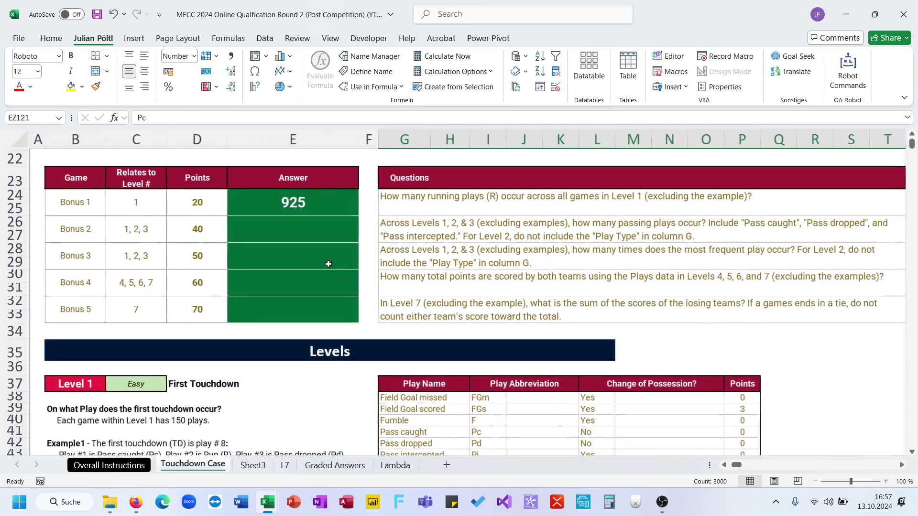
{"action": "left_click", "coordinate": [294, 230]}
{"action": "type", "text": "5016"}
{"action": "key", "text": "Return"}
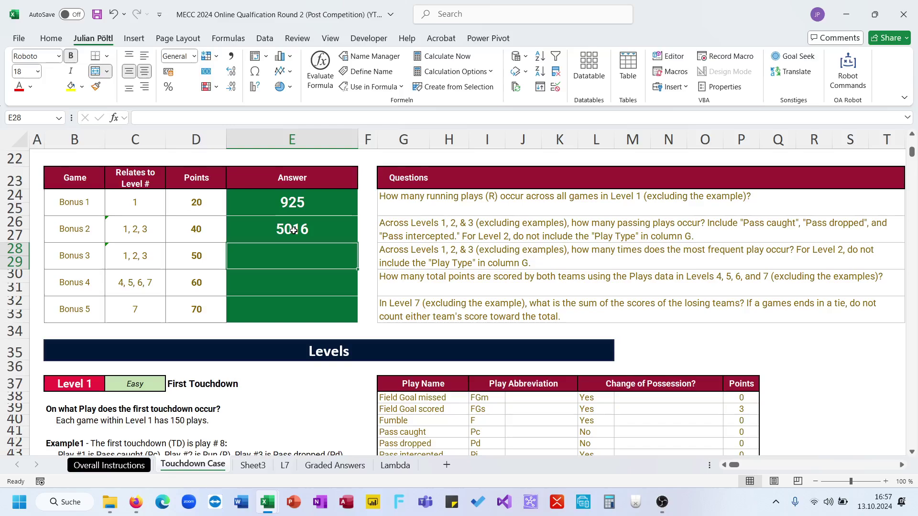
- Read the Bonus 3 question, then count each play type in G64 of Sheet3 with =E_CountMostofValueinArea_LargeDataSet(A1:ET60)
{"action": "scroll", "coordinate": [407, 263], "scroll_direction": "right", "scroll_amount": 1}
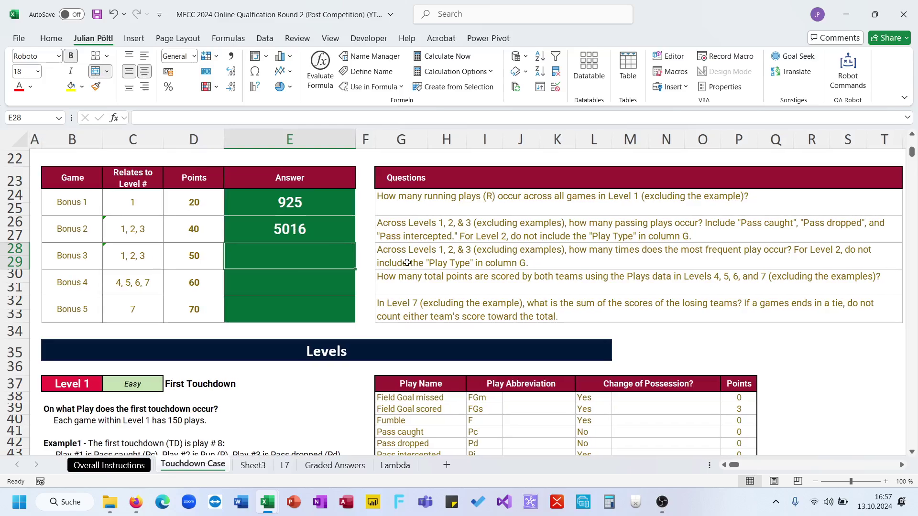
{"action": "left_click", "coordinate": [433, 253]}
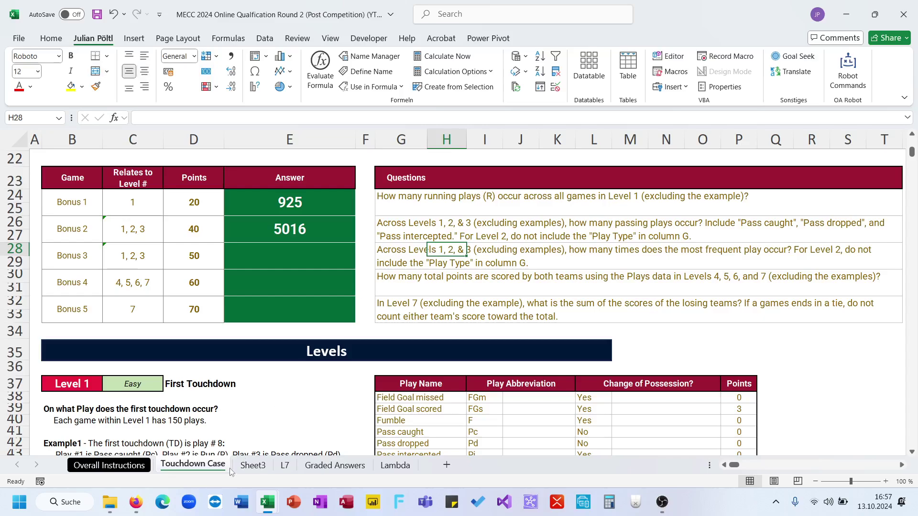
{"action": "left_click", "coordinate": [252, 466]}
{"action": "left_click", "coordinate": [173, 285]}
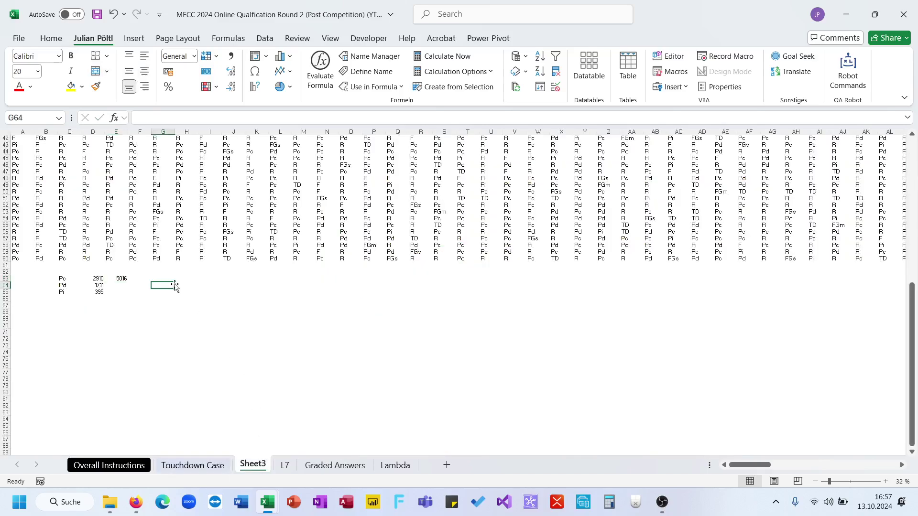
{"action": "type", "text": "=Most"}
{"action": "key", "text": "Down"}
{"action": "key", "text": "Down"}
{"action": "key", "text": "Down"}
{"action": "key", "text": "Down"}
{"action": "key", "text": "Down"}
{"action": "key", "text": "Tab"}
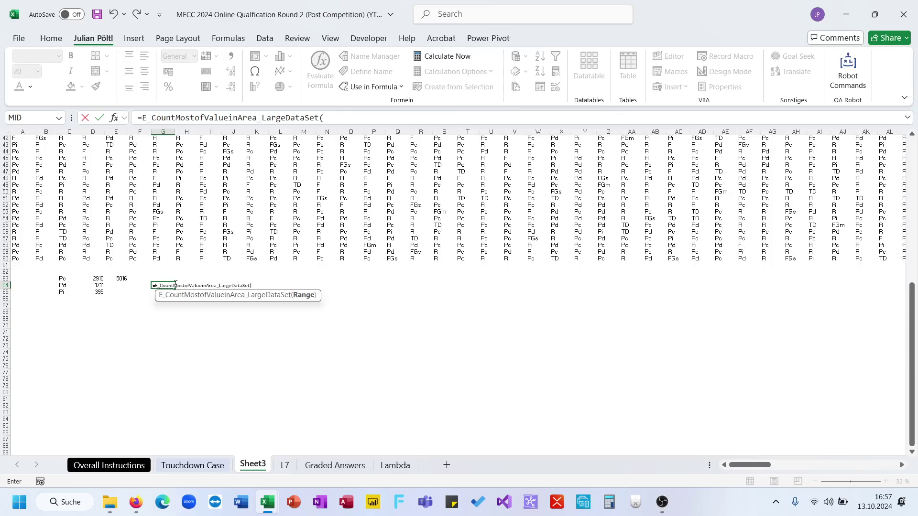
{"action": "key", "text": "Up"}
{"action": "key", "text": "Up"}
{"action": "key", "text": "Up"}
{"action": "key", "text": "Up"}
{"action": "key", "text": "Left"}
{"action": "key", "text": "ctrl+shift+Left"}
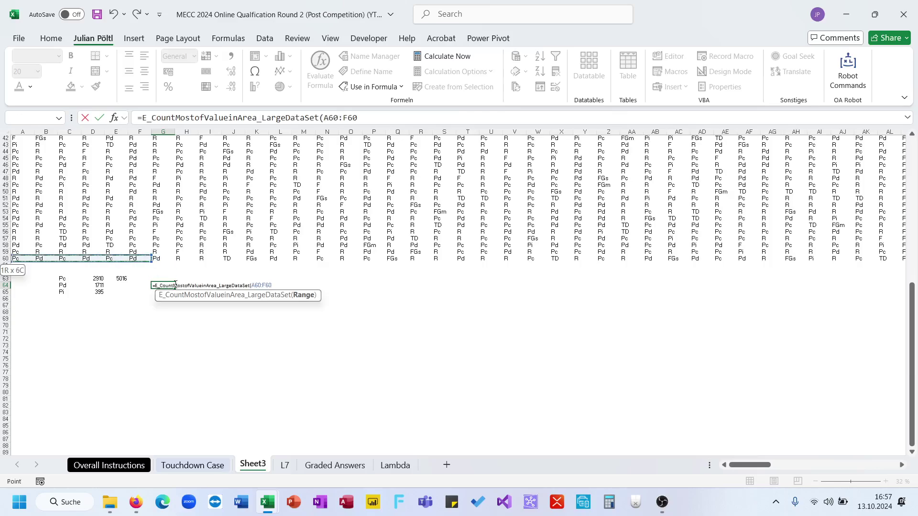
{"action": "key", "text": "ctrl+shift+Up"}
{"action": "key", "text": "ctrl+shift+Right"}
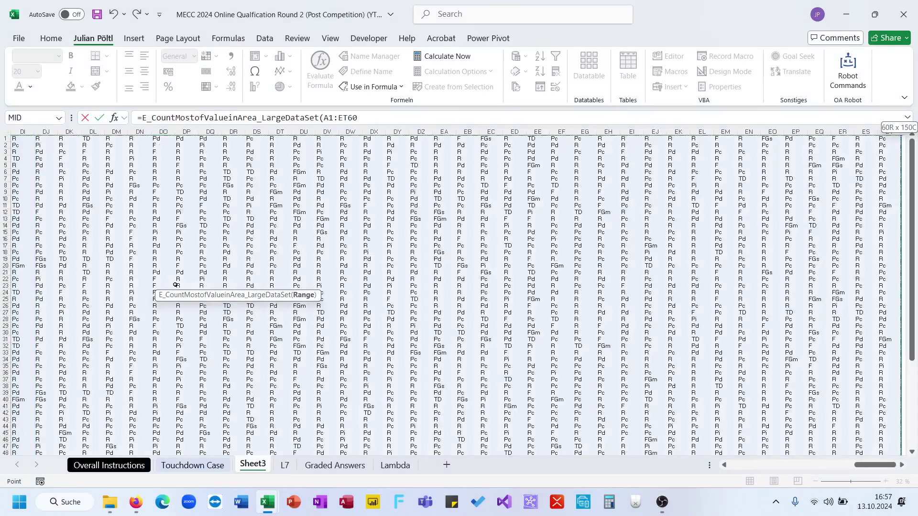
{"action": "key", "text": "ctrl+Return"}
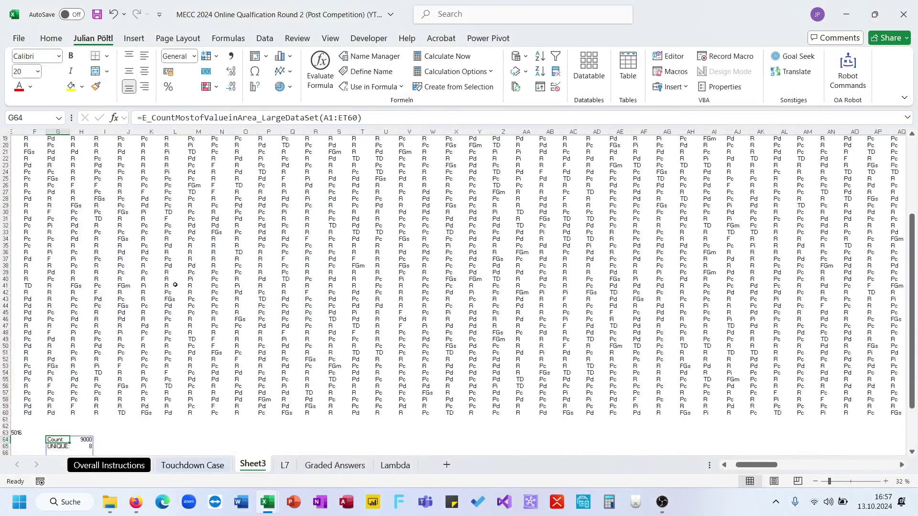
- Enter the most frequent play's count from H67 of Sheet3, 2910, as the Bonus 3 answer in E28 of Touchdown Case
{"action": "scroll", "coordinate": [175, 285], "scroll_direction": "down", "scroll_amount": 10}
{"action": "scroll", "coordinate": [175, 285], "scroll_direction": "left", "scroll_amount": 1}
{"action": "left_click", "coordinate": [167, 205]}
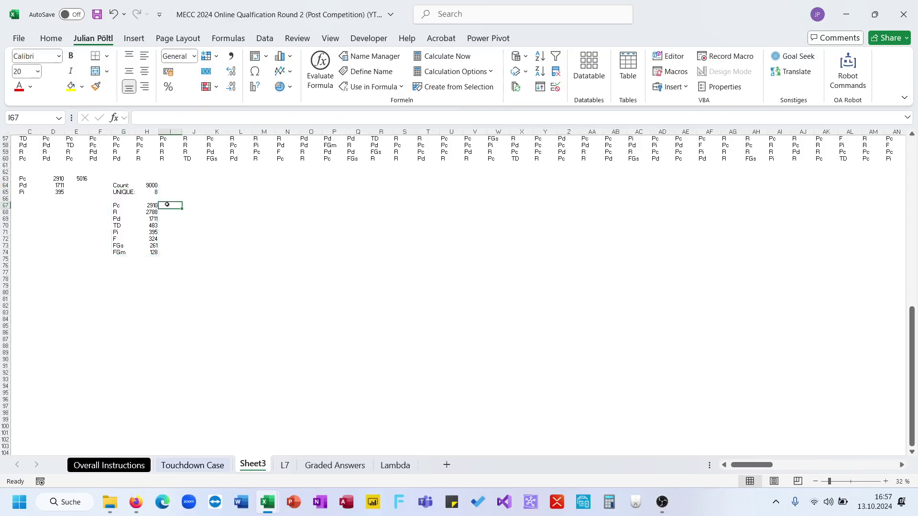
{"action": "left_click", "coordinate": [155, 205]}
{"action": "key", "text": "ctrl+c"}
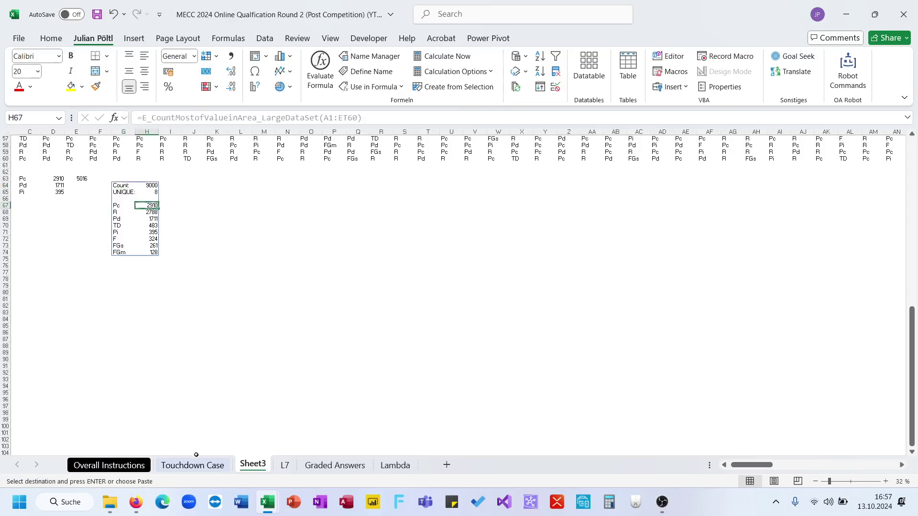
{"action": "left_click", "coordinate": [194, 463]}
{"action": "left_click", "coordinate": [273, 256]}
{"action": "key", "text": "ctrl+v"}
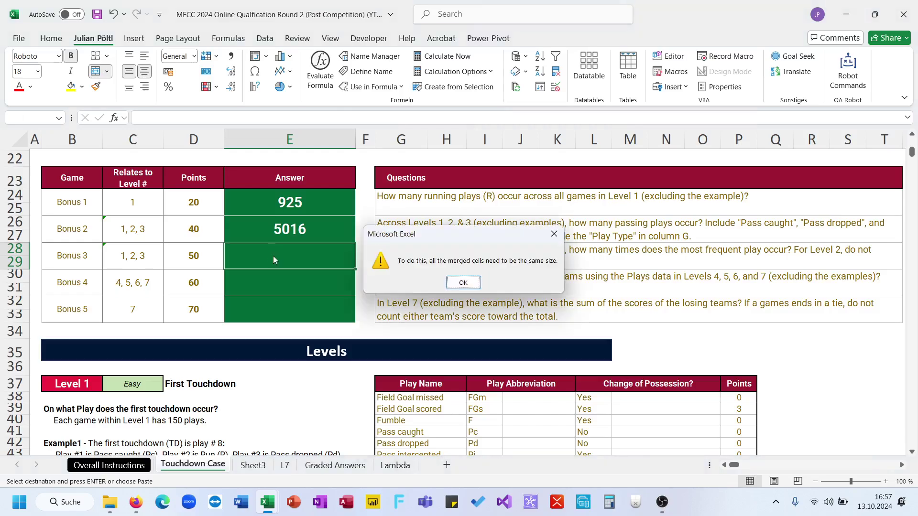
{"action": "key", "text": "Return"}
{"action": "key", "text": "Return"}
{"action": "type", "text": "2910"}
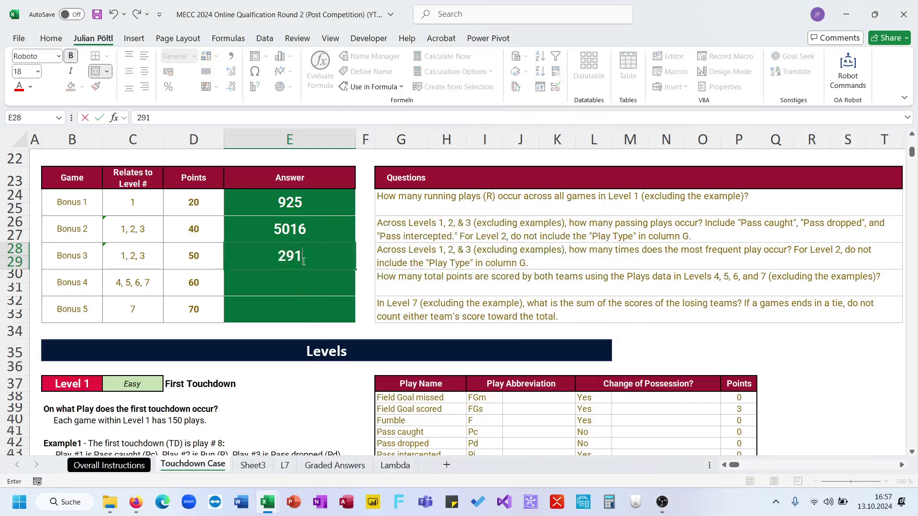
{"action": "key", "text": "Return"}
- Compare the Bonus 2 and Bonus 3 answers with the solutions on Graded Answers, and return to the counts on Sheet3
{"action": "left_click", "coordinate": [335, 465]}
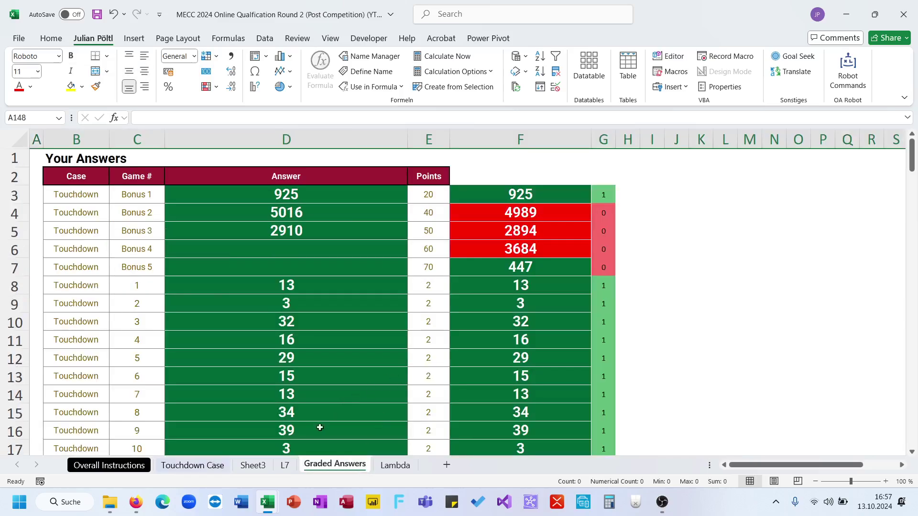
{"action": "left_click", "coordinate": [268, 463]}
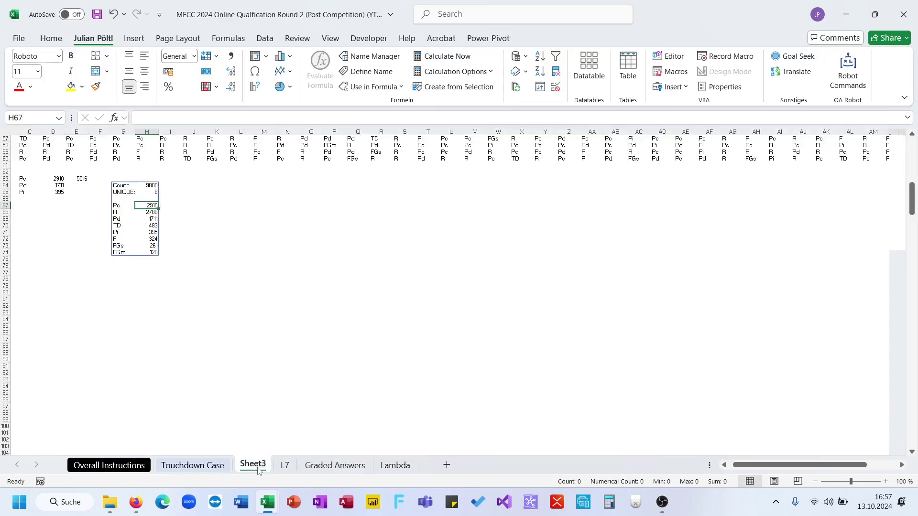
- Read the Bonus 4 question on Touchdown Case and examine the Level 4 instructions and plays data
{"action": "scroll", "coordinate": [187, 279], "scroll_direction": "up", "scroll_amount": 5}
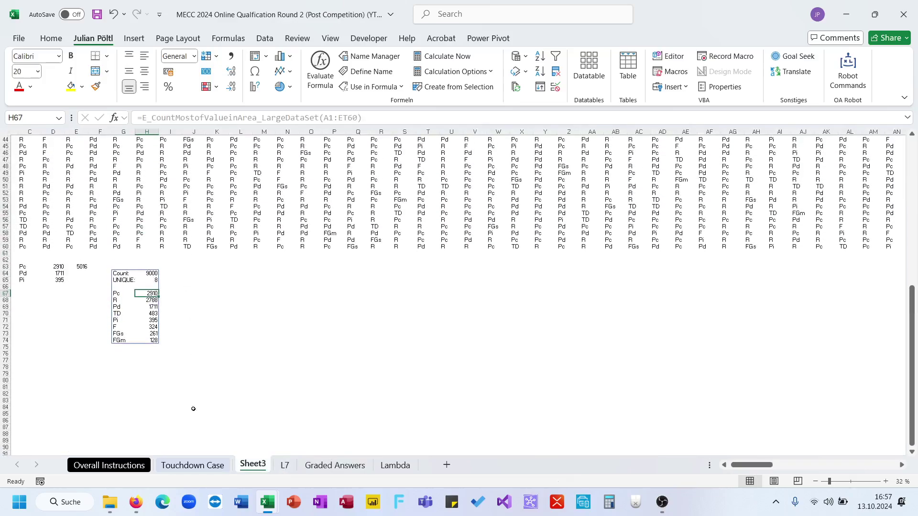
{"action": "left_click", "coordinate": [193, 465]}
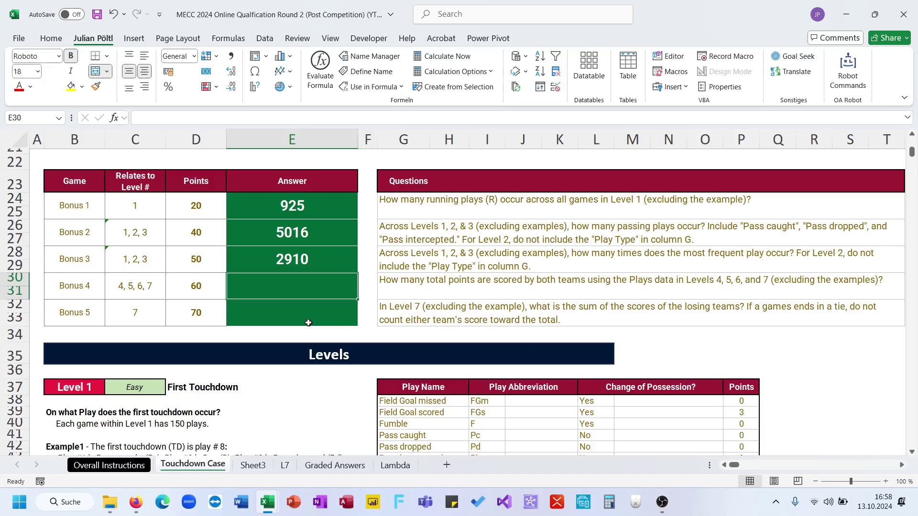
{"action": "scroll", "coordinate": [308, 323], "scroll_direction": "down", "scroll_amount": 20}
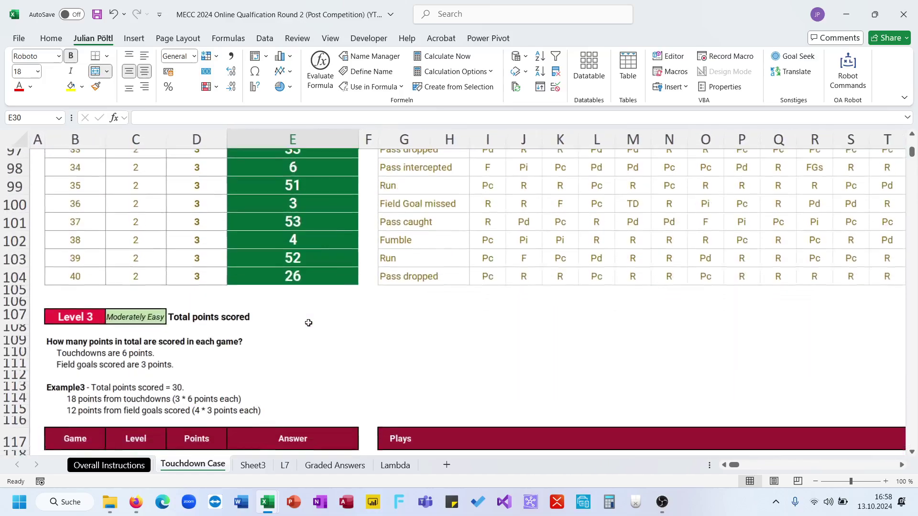
{"action": "scroll", "coordinate": [309, 323], "scroll_direction": "down", "scroll_amount": 16}
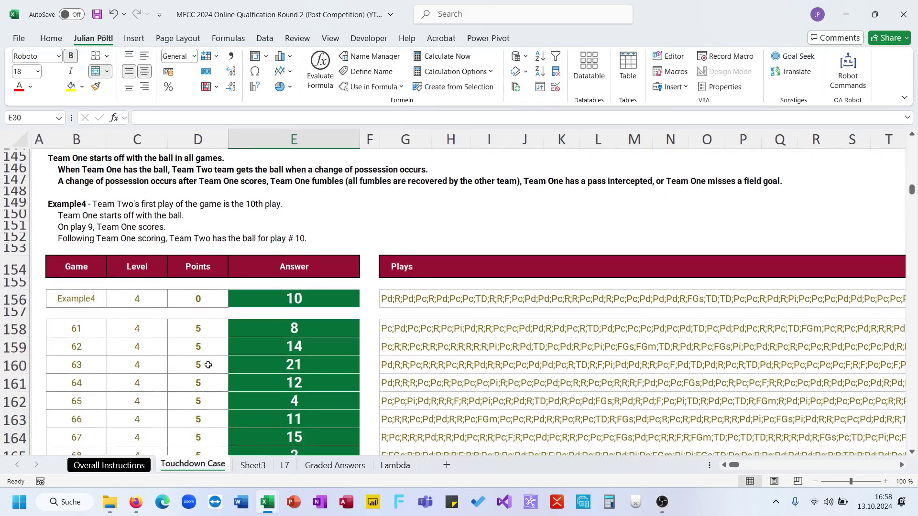
{"action": "scroll", "coordinate": [201, 362], "scroll_direction": "up", "scroll_amount": 2}
- Duplicate sheet L7, place the copy before Graded Answers, and rename it B4
{"action": "right_click", "coordinate": [284, 467]}
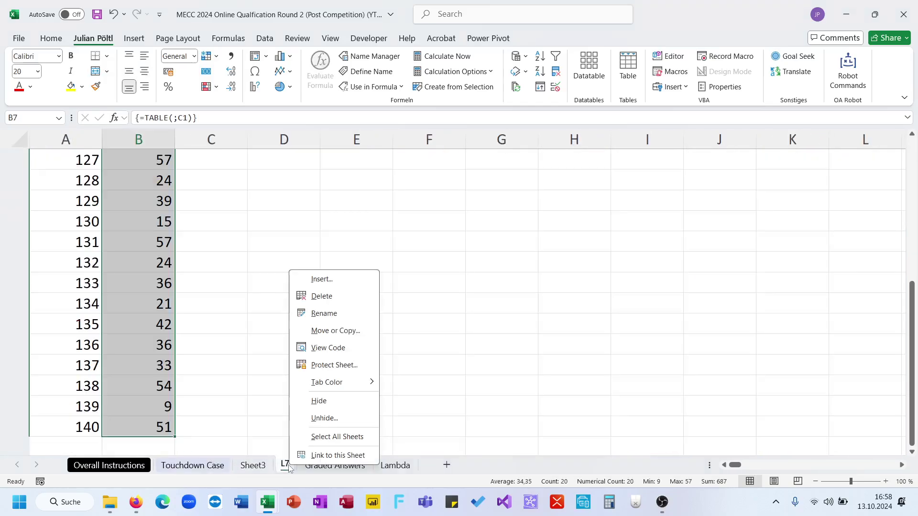
{"action": "left_click", "coordinate": [335, 331]}
{"action": "left_click", "coordinate": [282, 364]}
{"action": "left_click", "coordinate": [251, 401]}
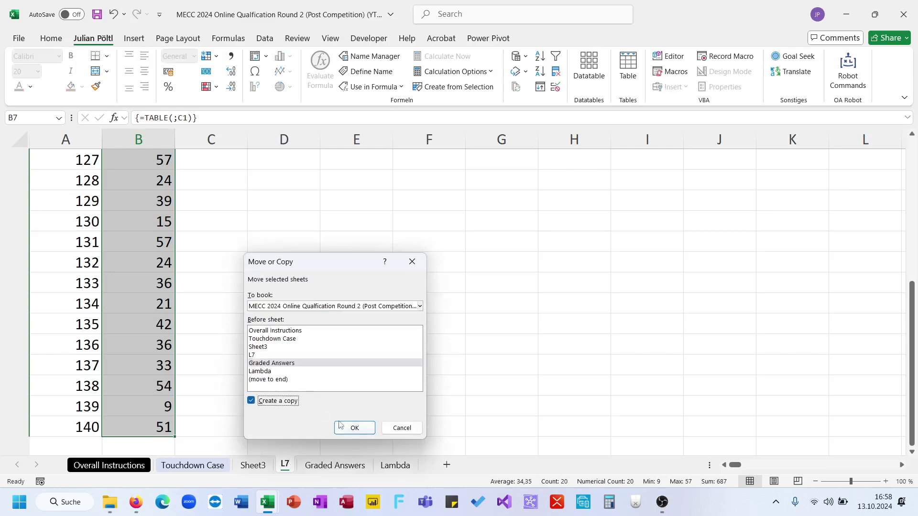
{"action": "left_click", "coordinate": [344, 428]}
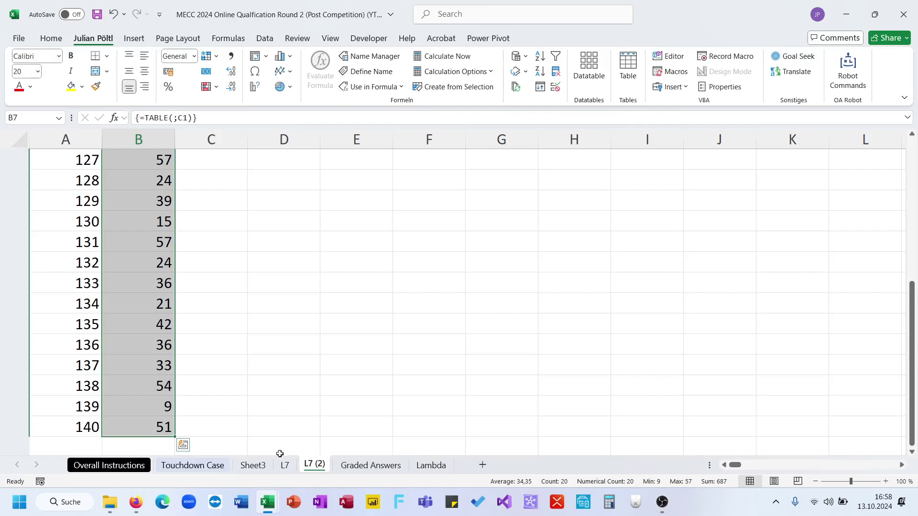
{"action": "double_click", "coordinate": [316, 466]}
{"action": "type", "text": "B4"}
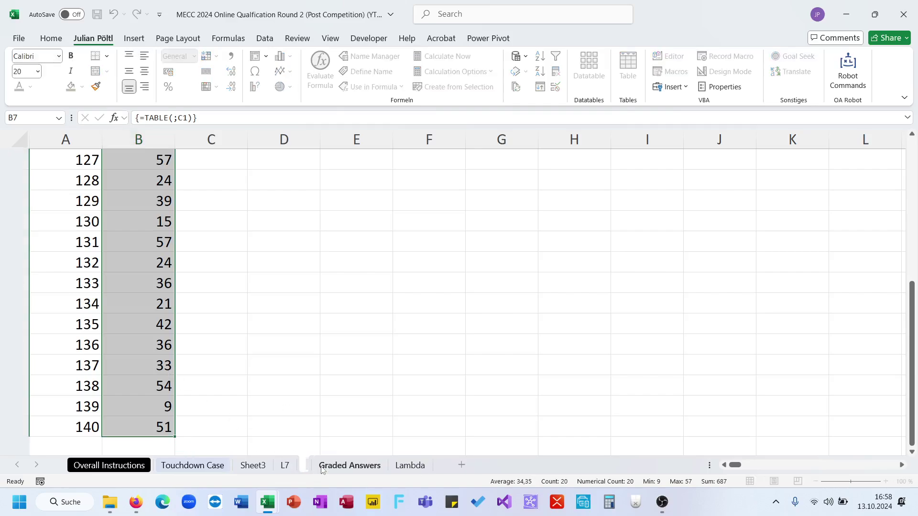
{"action": "key", "text": "Return"}
- Clear the Example7 plays string from cell D1 of sheet B4
{"action": "scroll", "coordinate": [285, 404], "scroll_direction": "up", "scroll_amount": 4}
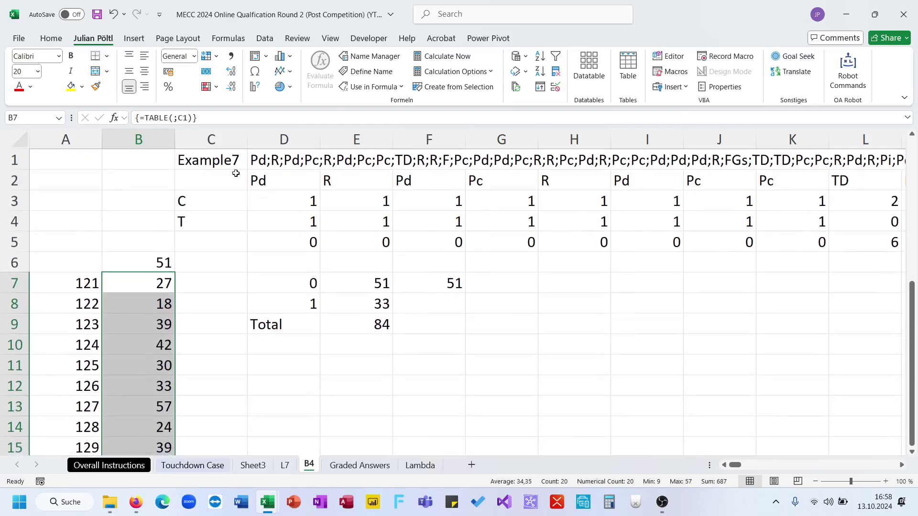
{"action": "left_click", "coordinate": [230, 161]}
{"action": "left_click", "coordinate": [264, 158]}
{"action": "key", "text": "Delete"}
{"action": "type", "text": "=x"}
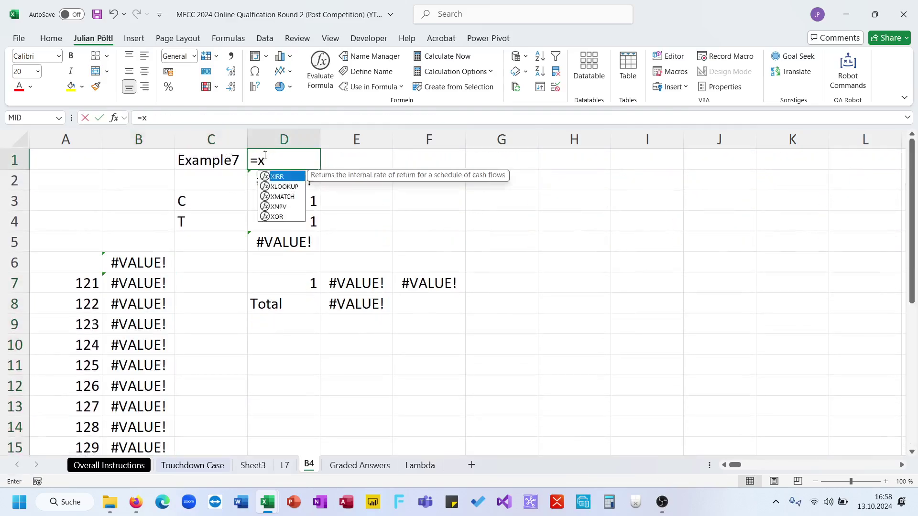
{"action": "key", "text": "Tab"}
{"action": "key", "text": "Left"}
{"action": "type", "text": ";"}
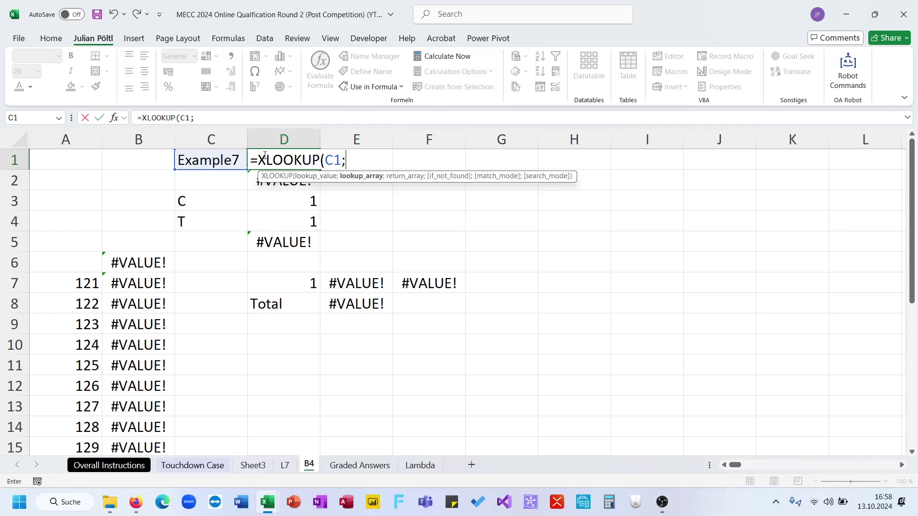
{"action": "left_click", "coordinate": [174, 466]}
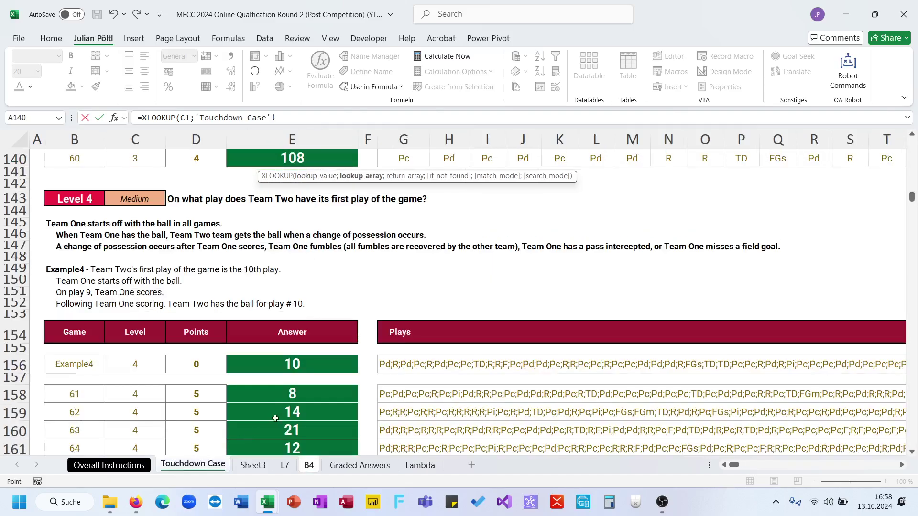
{"action": "mouse_move", "coordinate": [88, 365]}
{"action": "left_mouse_down"}
{"action": "mouse_move", "coordinate": [91, 402]}
{"action": "mouse_move", "coordinate": [88, 367]}
{"action": "left_mouse_up"}
{"action": "type", "text": ";"}
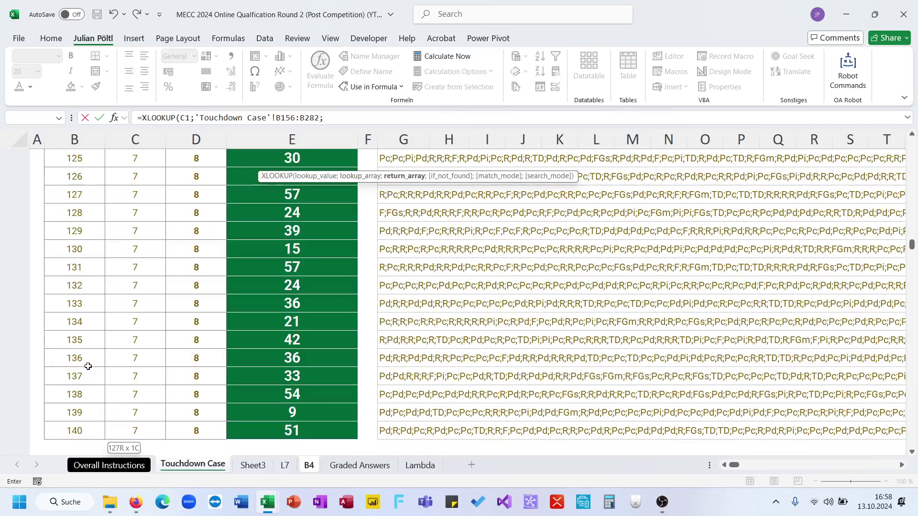
{"action": "left_click", "coordinate": [397, 435]}
{"action": "key", "text": "ctrl+shift+Up"}
{"action": "key", "text": "ctrl+shift+Up"}
{"action": "key", "text": "ctrl+shift+Up"}
{"action": "key", "text": "ctrl+shift+Up"}
{"action": "key", "text": "ctrl+shift+Up"}
{"action": "key", "text": "ctrl+shift+Up"}
{"action": "key", "text": "ctrl+shift+Up"}
{"action": "key", "text": "ctrl+shift+Up"}
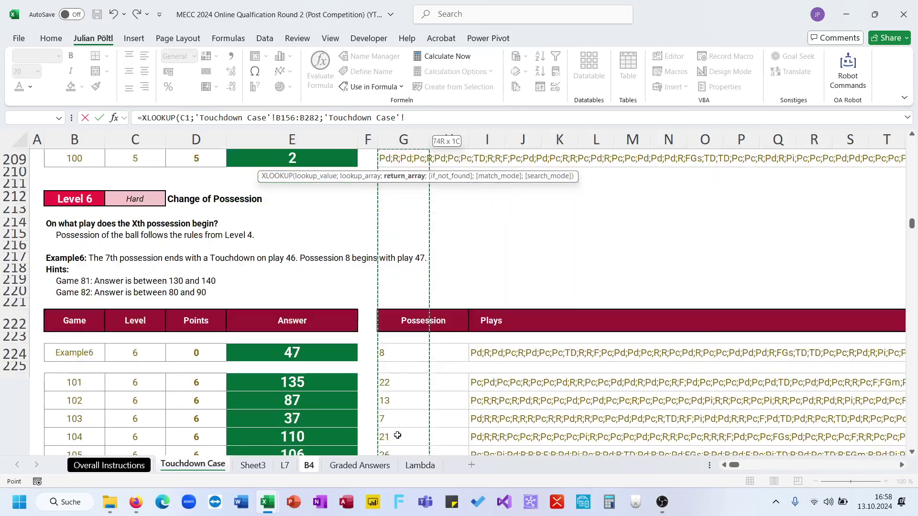
{"action": "key", "text": "ctrl+shift+Up"}
{"action": "key", "text": "ctrl+shift+Up"}
{"action": "key", "text": "ctrl+shift+Up"}
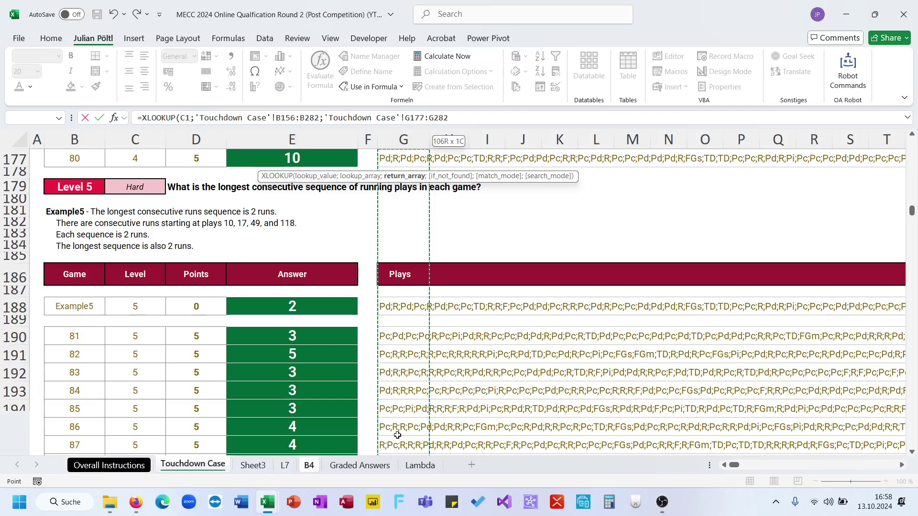
{"action": "key", "text": "Escape"}
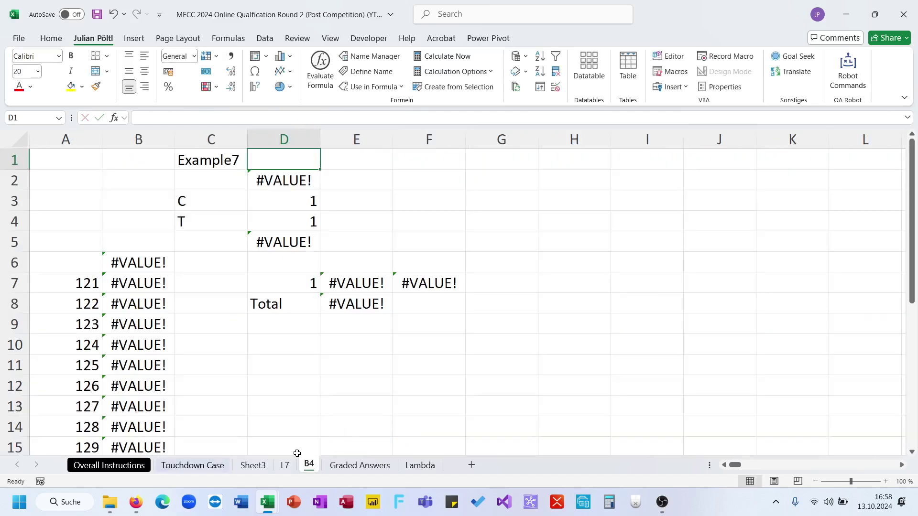
- Examine how the plays data of Levels 4 to 7 is laid out on Touchdown Case
{"action": "left_click", "coordinate": [285, 465]}
{"action": "left_click", "coordinate": [193, 466]}
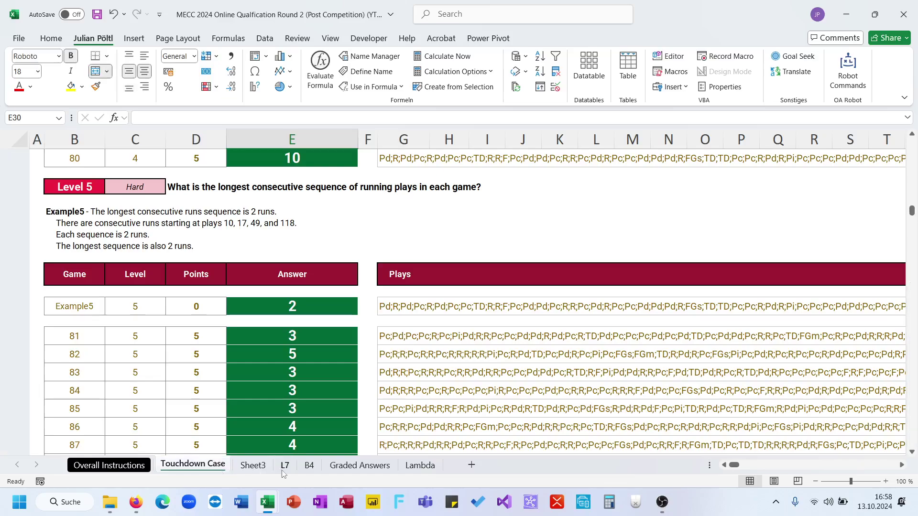
{"action": "left_click", "coordinate": [309, 465]}
{"action": "left_click", "coordinate": [253, 466]}
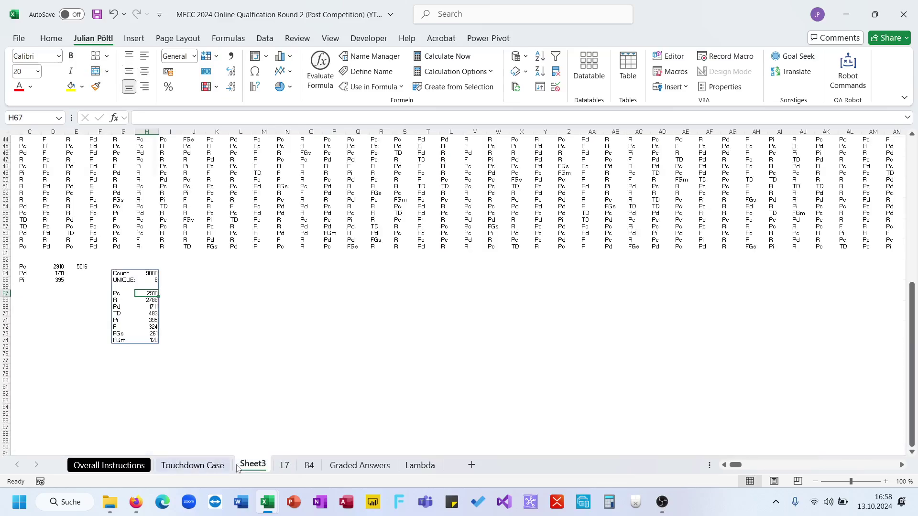
{"action": "left_click", "coordinate": [192, 465]}
{"action": "left_click", "coordinate": [253, 466]}
{"action": "left_click", "coordinate": [192, 465]}
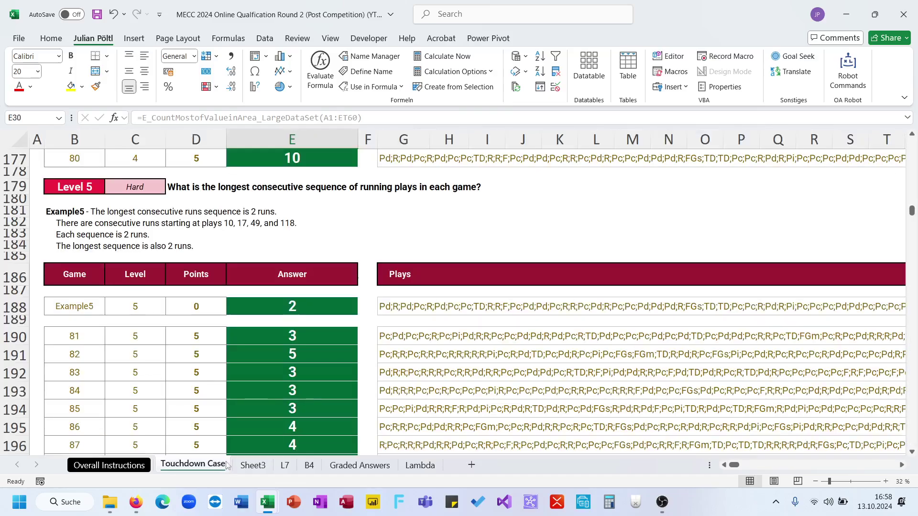
{"action": "scroll", "coordinate": [417, 329], "scroll_direction": "up", "scroll_amount": 1}
{"action": "scroll", "coordinate": [417, 329], "scroll_direction": "down", "scroll_amount": 12}
{"action": "scroll", "coordinate": [417, 329], "scroll_direction": "down", "scroll_amount": 10}
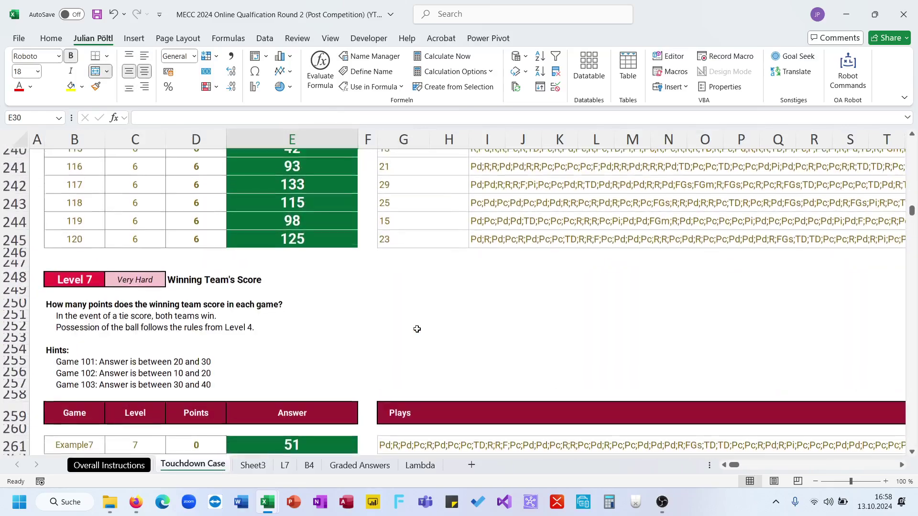
{"action": "scroll", "coordinate": [479, 302], "scroll_direction": "up", "scroll_amount": 4}
{"action": "left_click", "coordinate": [389, 296]}
{"action": "scroll", "coordinate": [388, 296], "scroll_direction": "up", "scroll_amount": 8}
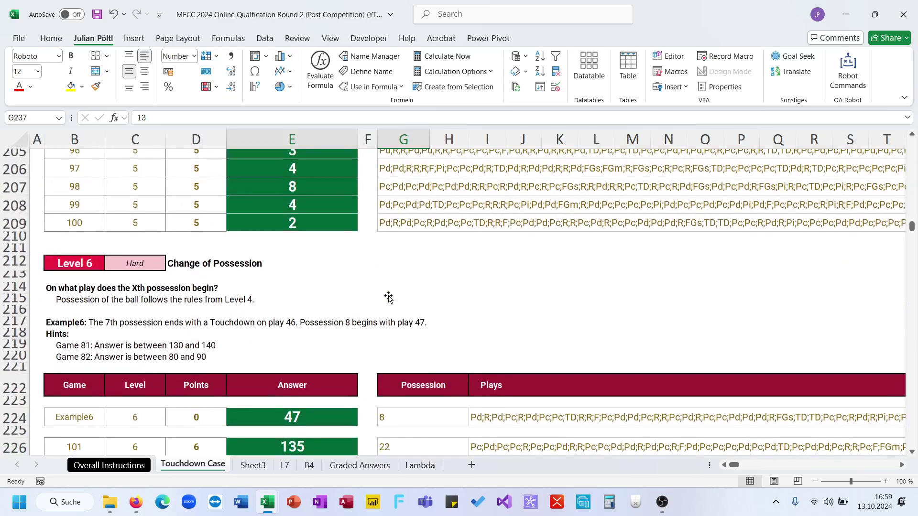
{"action": "scroll", "coordinate": [388, 297], "scroll_direction": "up", "scroll_amount": 5}
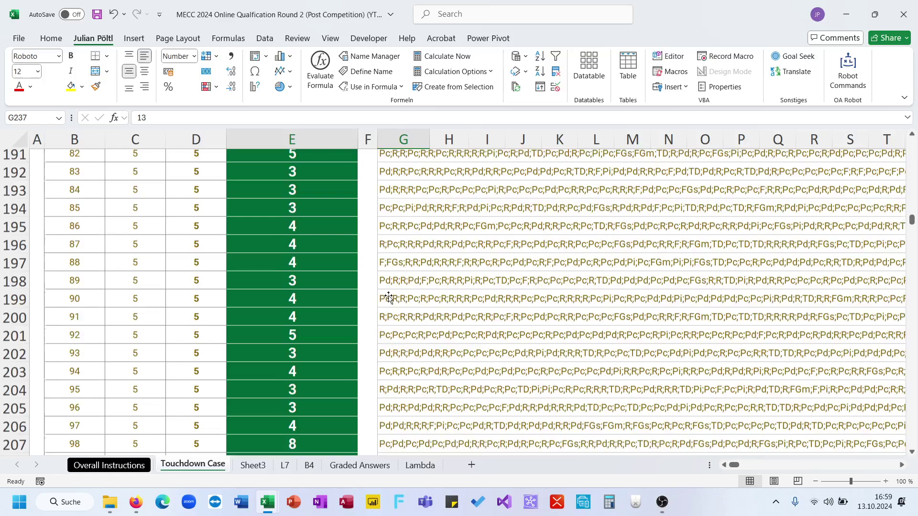
{"action": "scroll", "coordinate": [388, 296], "scroll_direction": "up", "scroll_amount": 18}
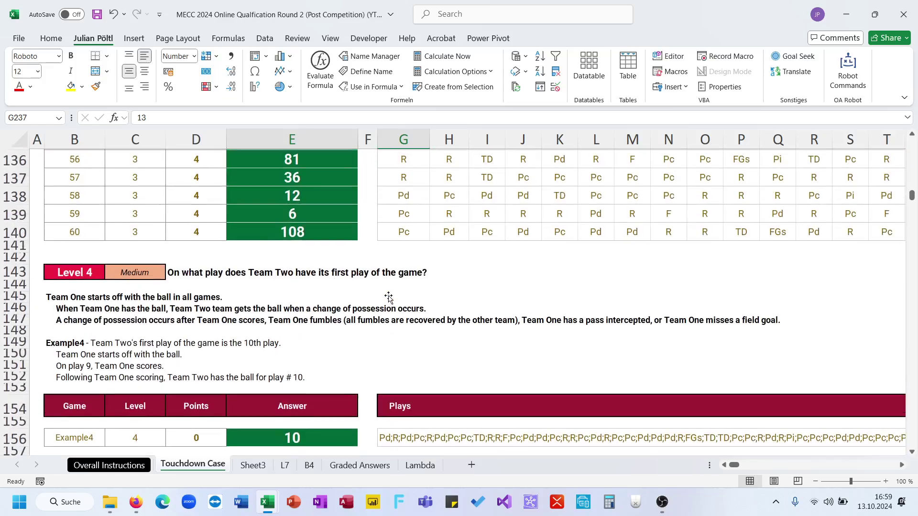
- Copy the Level 4 plays in G158:G177 of Touchdown Case, excluding the example, and switch to sheet B4
{"action": "scroll", "coordinate": [383, 391], "scroll_direction": "down", "scroll_amount": 4}
{"action": "left_click", "coordinate": [394, 280]}
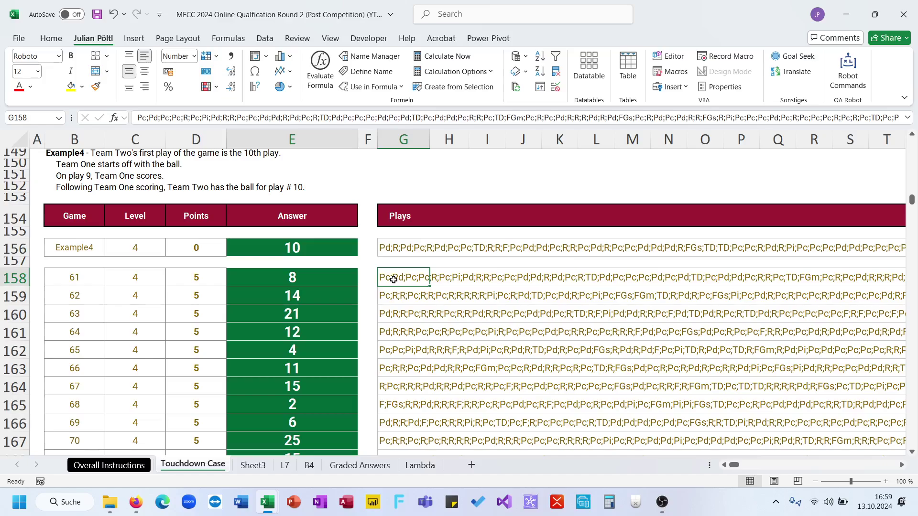
{"action": "key", "text": "ctrl+shift+Down"}
{"action": "key", "text": "ctrl+c"}
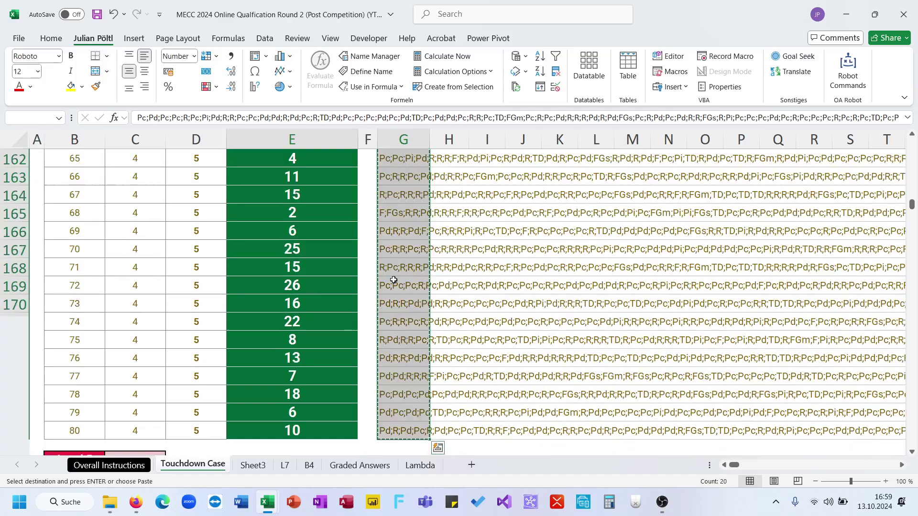
{"action": "left_click", "coordinate": [253, 466]}
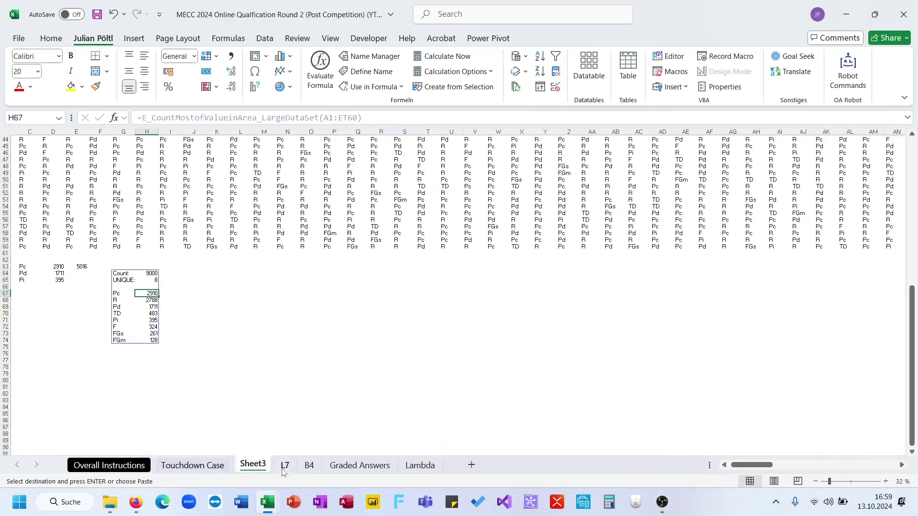
{"action": "left_click", "coordinate": [284, 466]}
{"action": "left_click", "coordinate": [395, 359]}
{"action": "scroll", "coordinate": [396, 358], "scroll_direction": "up", "scroll_amount": 4}
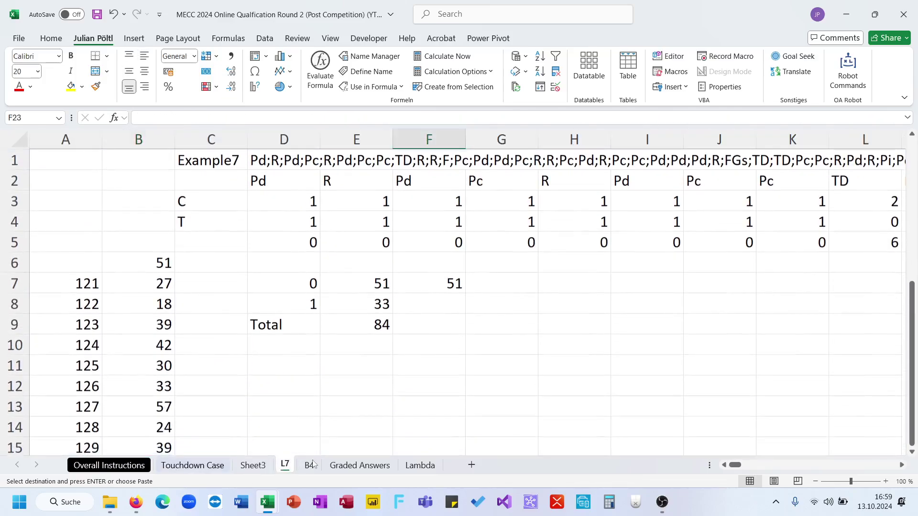
{"action": "left_click", "coordinate": [311, 466]}
{"action": "left_click", "coordinate": [719, 185]}
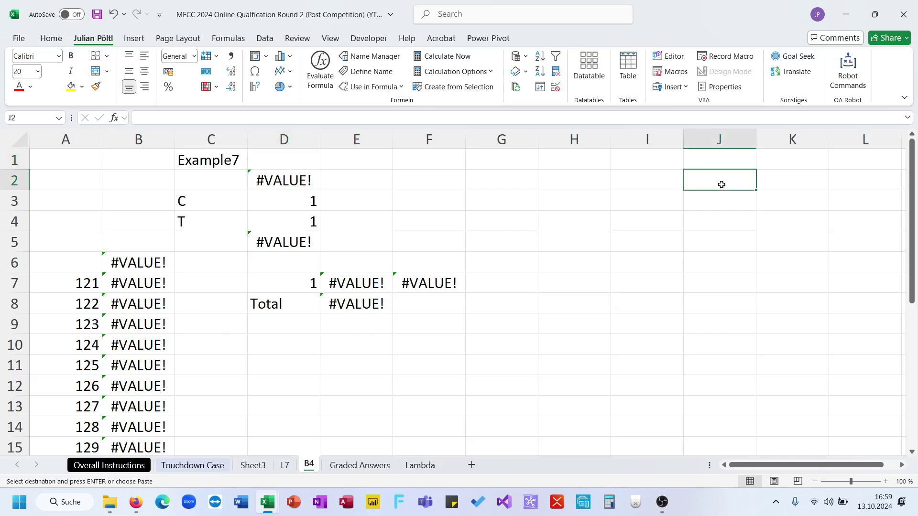
{"action": "key", "text": "ctrl+v"}
{"action": "key", "text": "ctrl+z"}
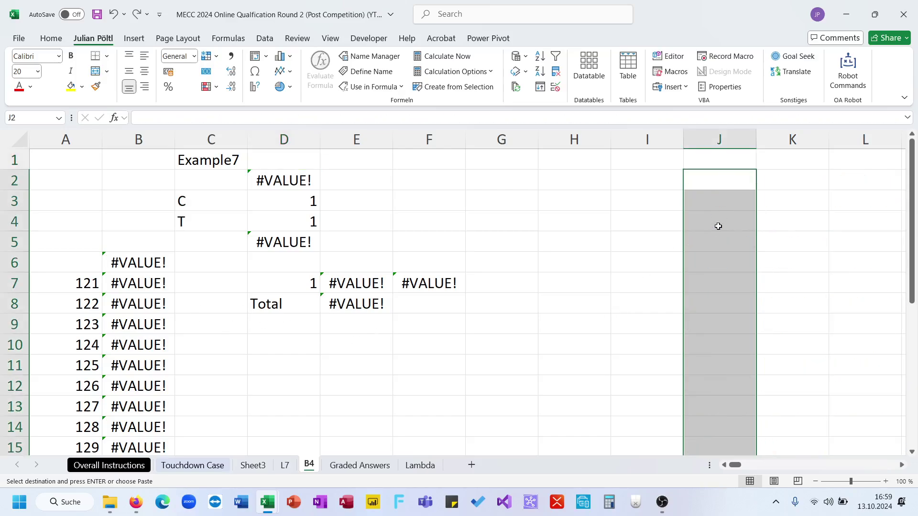
- Paste the copied Level 4 plays into sheet B4 starting at cell J31
{"action": "scroll", "coordinate": [703, 340], "scroll_direction": "down", "scroll_amount": 8}
{"action": "left_click", "coordinate": [710, 255]}
{"action": "key", "text": "ctrl+v"}
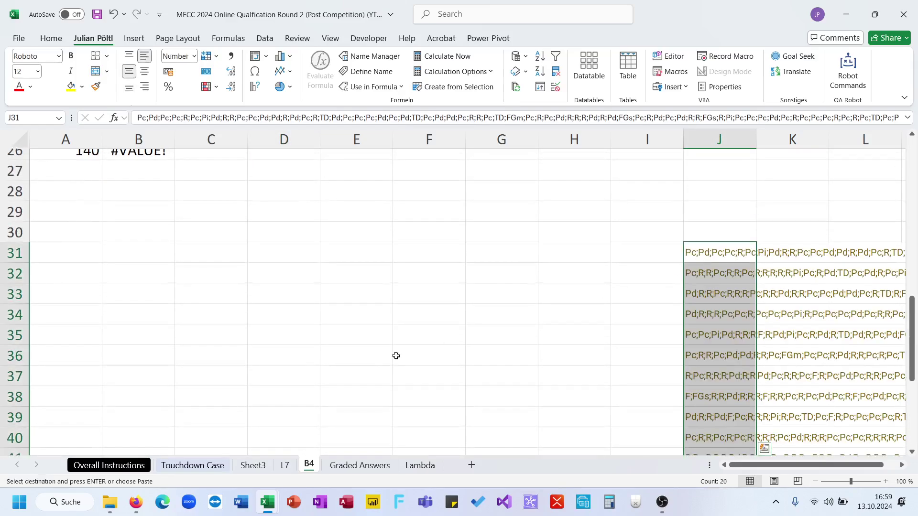
- Copy the Level 5 plays in G190:G209 of Touchdown Case and paste them as values below the Level 4 plays in B4, from J51
{"action": "left_click", "coordinate": [252, 466]}
{"action": "left_click", "coordinate": [192, 465]}
{"action": "scroll", "coordinate": [373, 411], "scroll_direction": "down", "scroll_amount": 7}
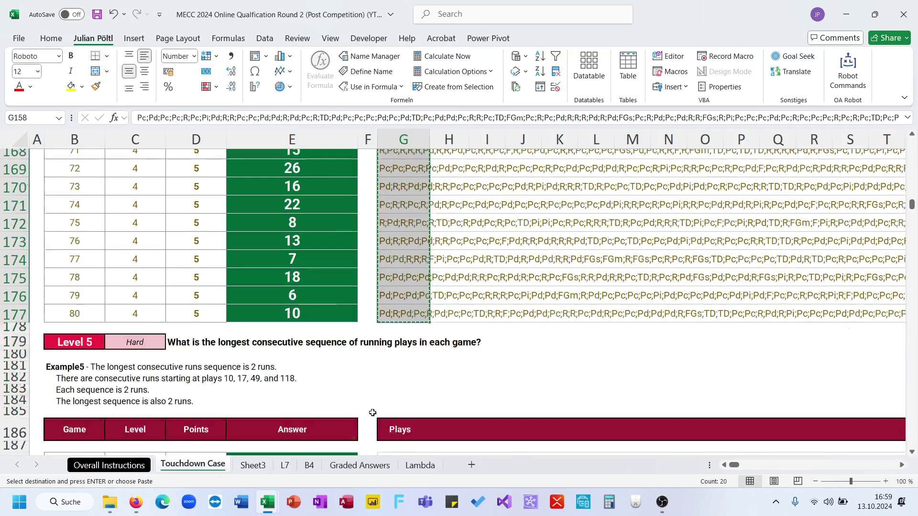
{"action": "left_click", "coordinate": [410, 253]}
{"action": "scroll", "coordinate": [406, 251], "scroll_direction": "down", "scroll_amount": 3}
{"action": "key", "text": "ctrl+v"}
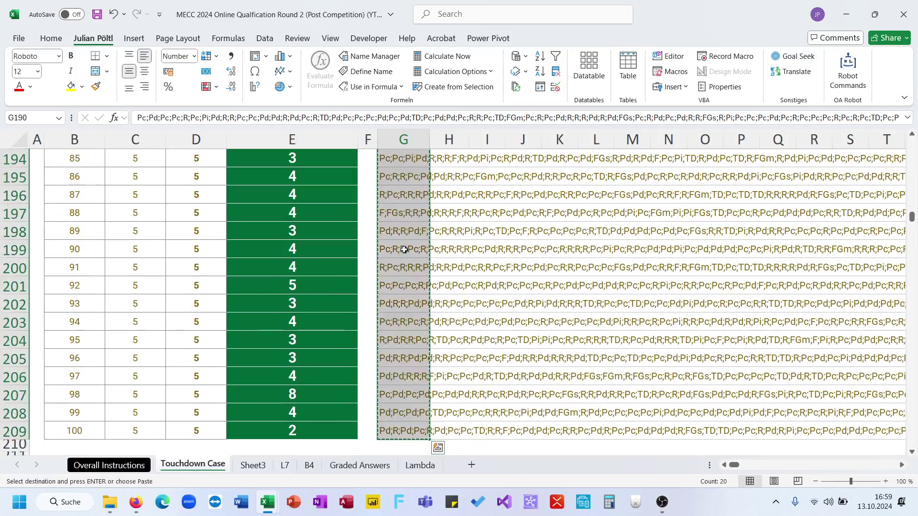
{"action": "left_click", "coordinate": [306, 465]}
{"action": "left_click", "coordinate": [690, 352]}
{"action": "key", "text": "ctrl+Down"}
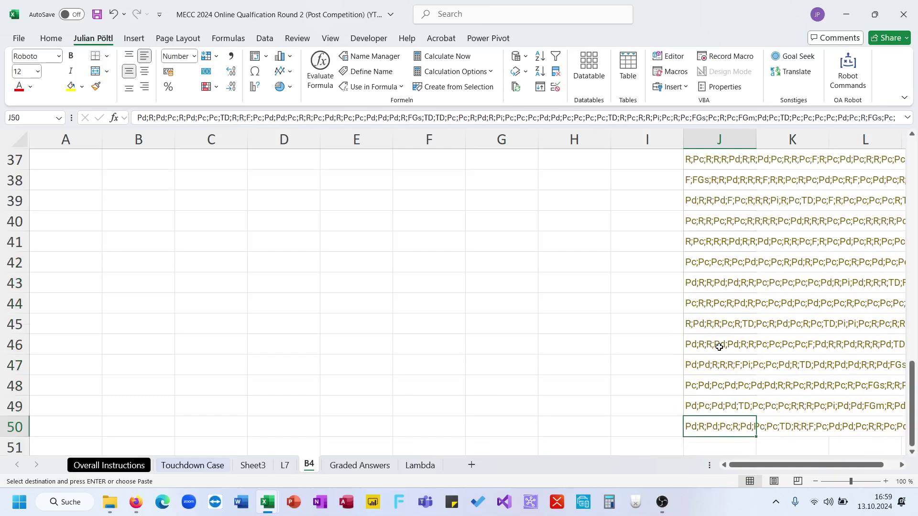
{"action": "key", "text": "Down"}
{"action": "key", "text": "ctrl+v"}
{"action": "key", "text": "ctrl+Down"}
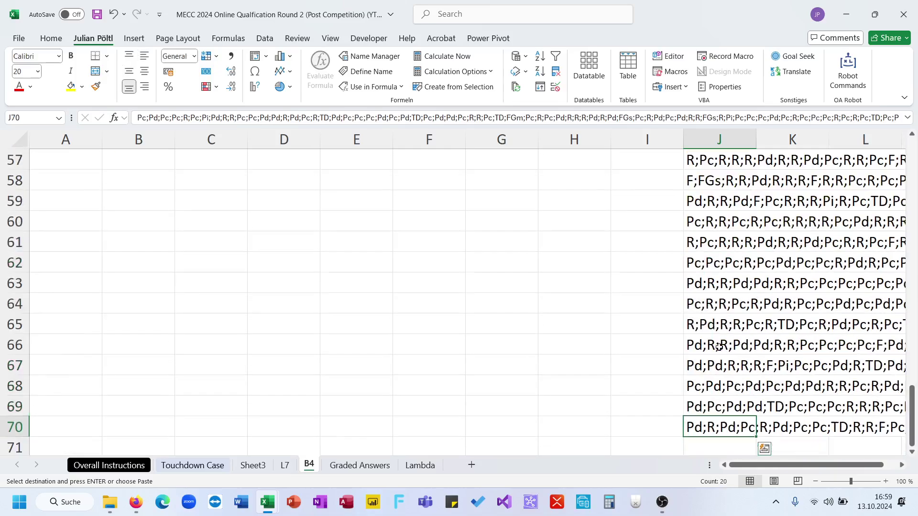
- Copy the Level 6 plays in I226:I245 of Touchdown Case and paste them as values into sheet B4 from J71
{"action": "key", "text": "Down"}
{"action": "left_click", "coordinate": [192, 465]}
{"action": "scroll", "coordinate": [444, 357], "scroll_direction": "down", "scroll_amount": 7}
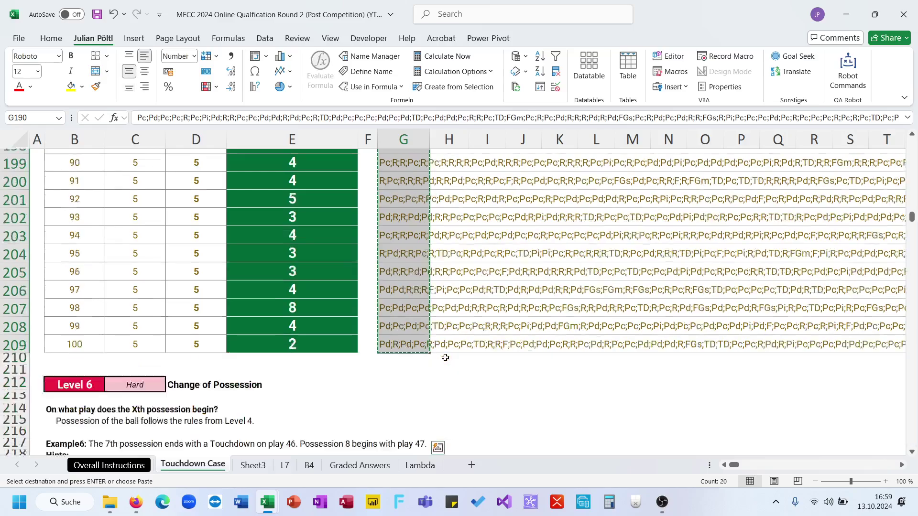
{"action": "left_click", "coordinate": [490, 332]}
{"action": "key", "text": "ctrl+v"}
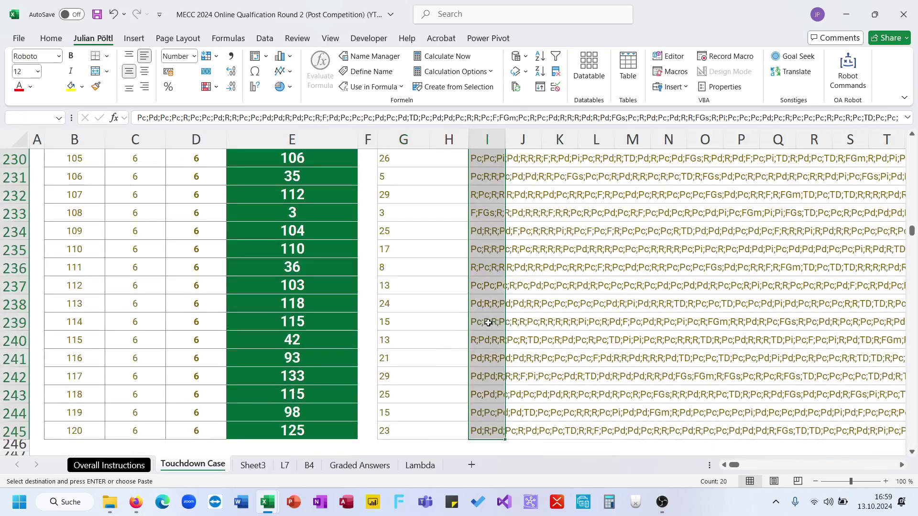
{"action": "left_click", "coordinate": [309, 466]}
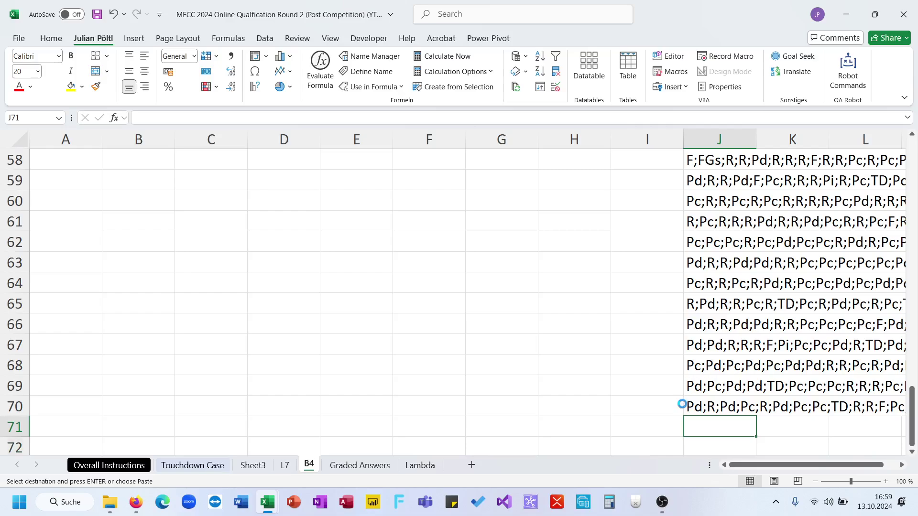
{"action": "key", "text": "ctrl+v"}
- Select and copy the Level 7 plays in G263:G282 of Touchdown Case, excluding the example row
{"action": "left_click", "coordinate": [222, 467]}
{"action": "scroll", "coordinate": [461, 383], "scroll_direction": "down", "scroll_amount": 7}
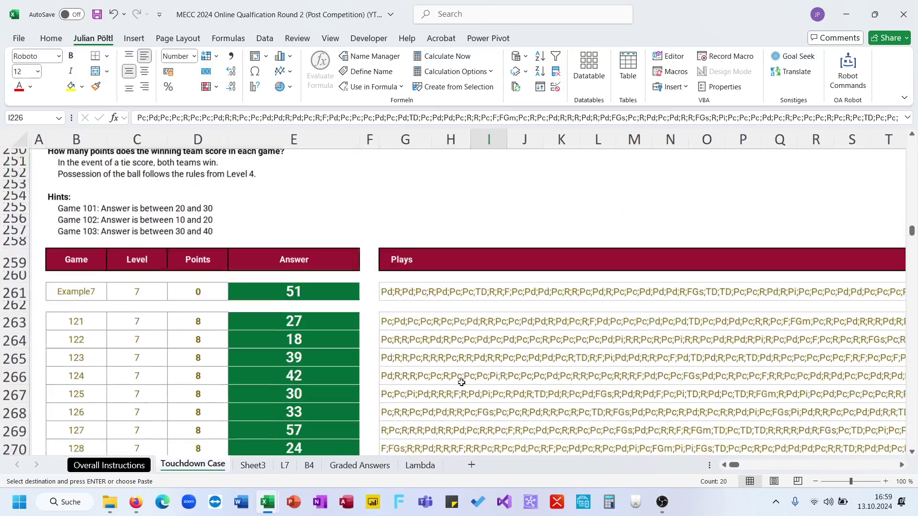
{"action": "left_click", "coordinate": [392, 319]}
{"action": "key", "text": "Down"}
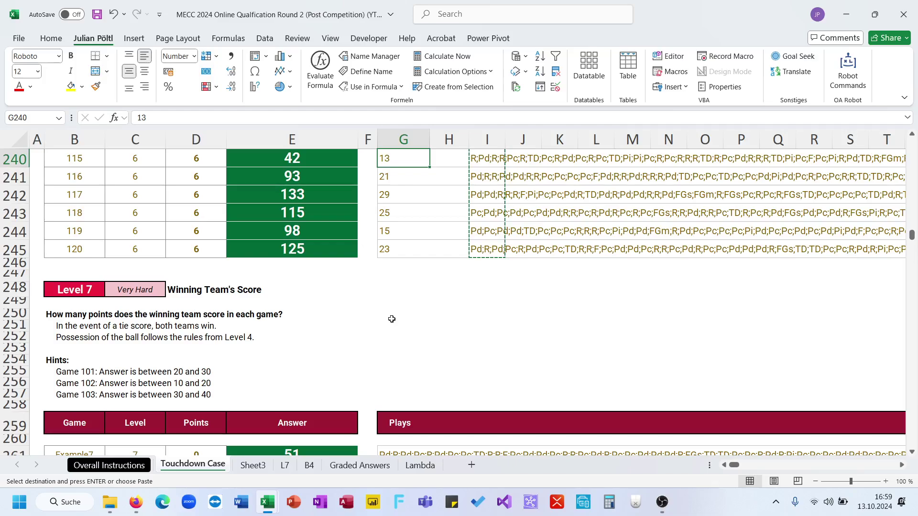
{"action": "key", "text": "ctrl+Down"}
{"action": "key", "text": "ctrl+Down"}
{"action": "key", "text": "ctrl+Down"}
{"action": "key", "text": "ctrl+Down"}
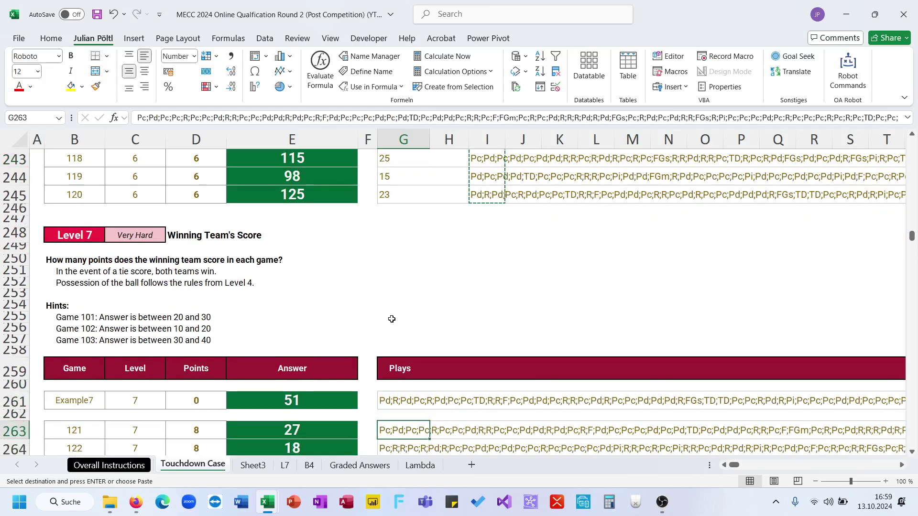
{"action": "key", "text": "ctrl+shift+Down"}
- Paste the Level 7 plays as values into sheet B4 directly below the Level 6 plays, from J91
{"action": "left_click", "coordinate": [311, 465]}
{"action": "scroll", "coordinate": [710, 402], "scroll_direction": "down", "scroll_amount": 1}
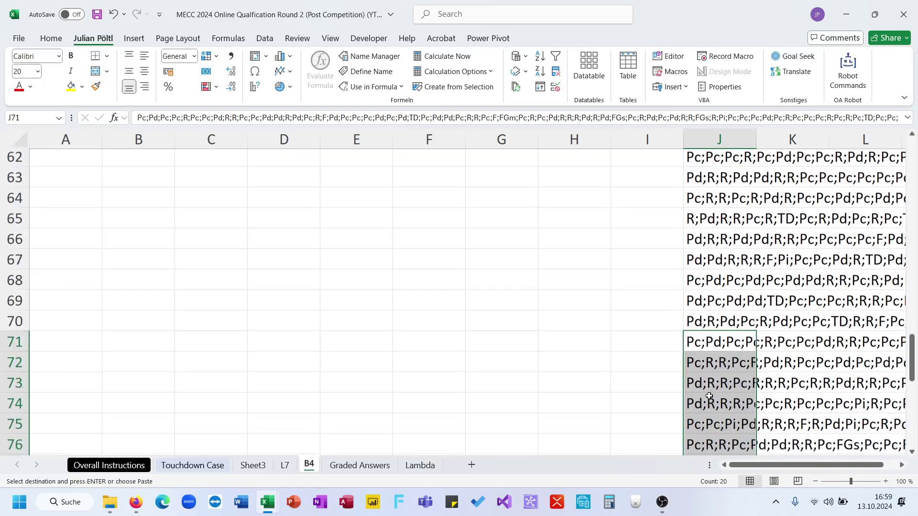
{"action": "left_click", "coordinate": [710, 402]}
{"action": "key", "text": "ctrl+Down"}
{"action": "key", "text": "Down"}
{"action": "key", "text": "ctrl+v"}
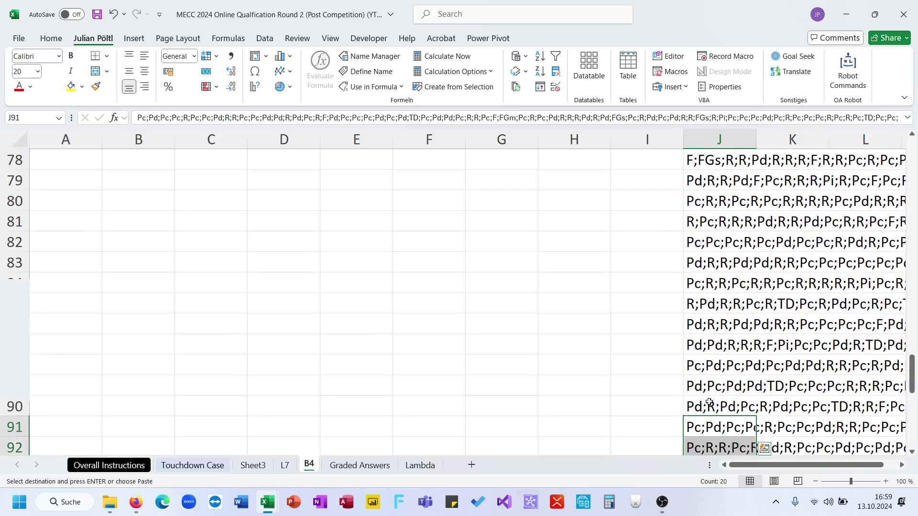
- Number the collected plays on sheet B4 by entering =SEQUENCE(80;;61) in I31
{"action": "left_click", "coordinate": [668, 317]}
{"action": "key", "text": "ctrl+Up"}
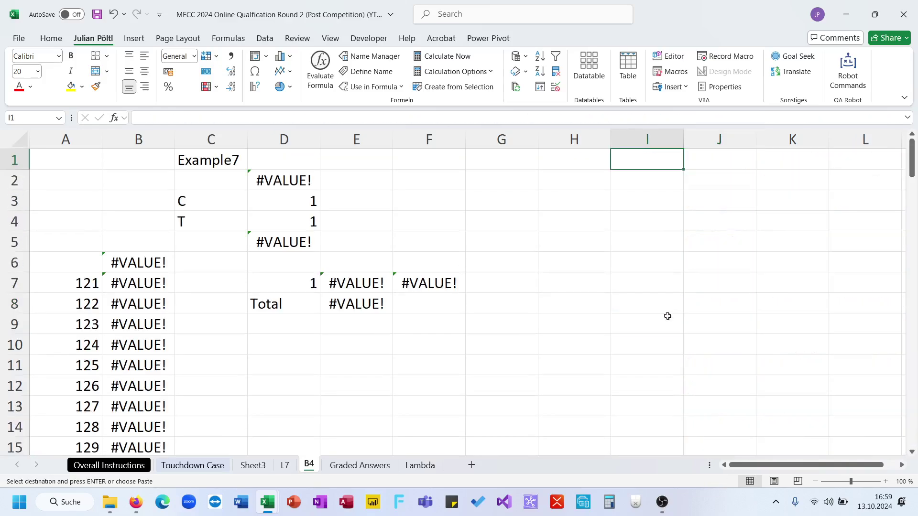
{"action": "key", "text": "Right"}
{"action": "key", "text": "ctrl+Down"}
{"action": "key", "text": "Left"}
{"action": "type", "text": "=se"}
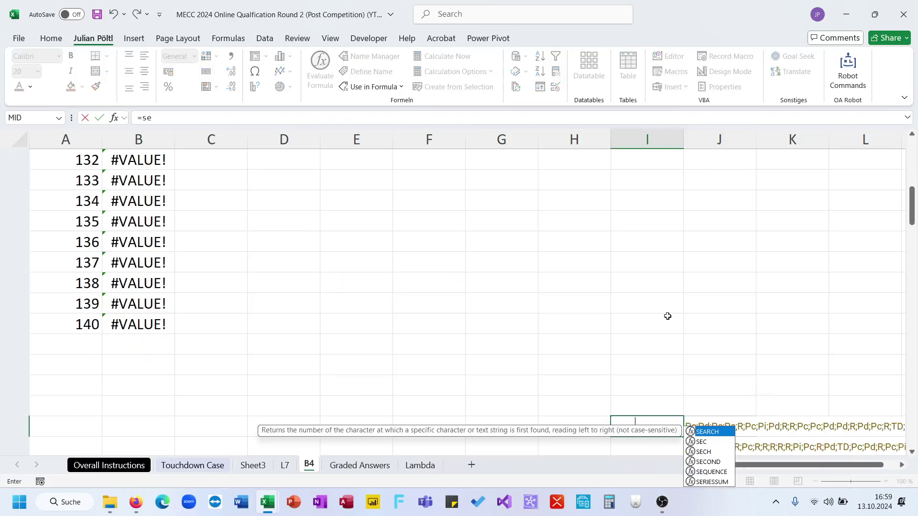
{"action": "key", "text": "Down"}
{"action": "key", "text": "Down"}
{"action": "key", "text": "Down"}
{"action": "key", "text": "Tab"}
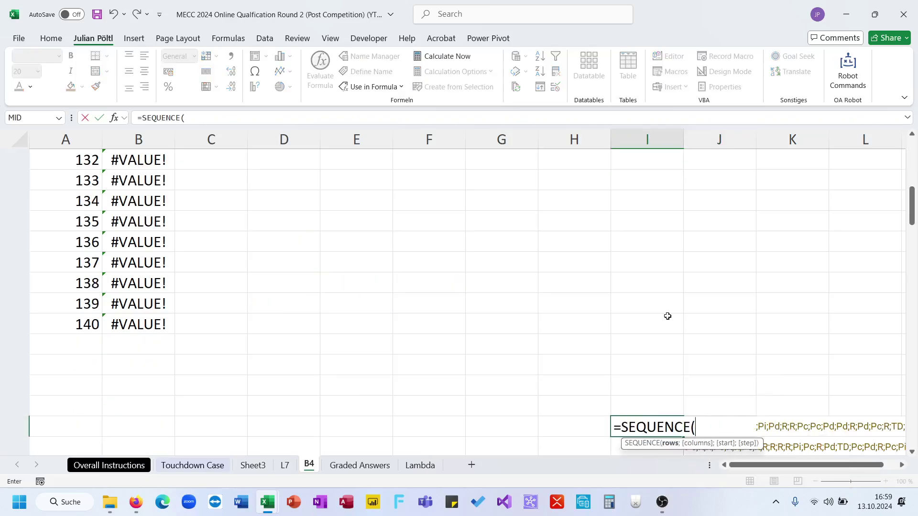
{"action": "type", "text": "60;;"}
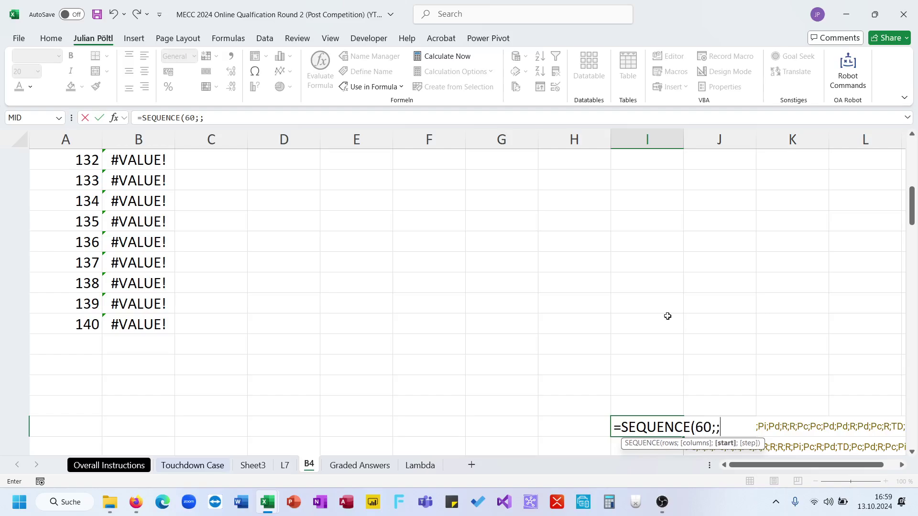
{"action": "key", "text": "BackSpace"}
{"action": "key", "text": "BackSpace"}
{"action": "key", "text": "BackSpace"}
{"action": "type", "text": "80;;61)"}
{"action": "key", "text": "Return"}
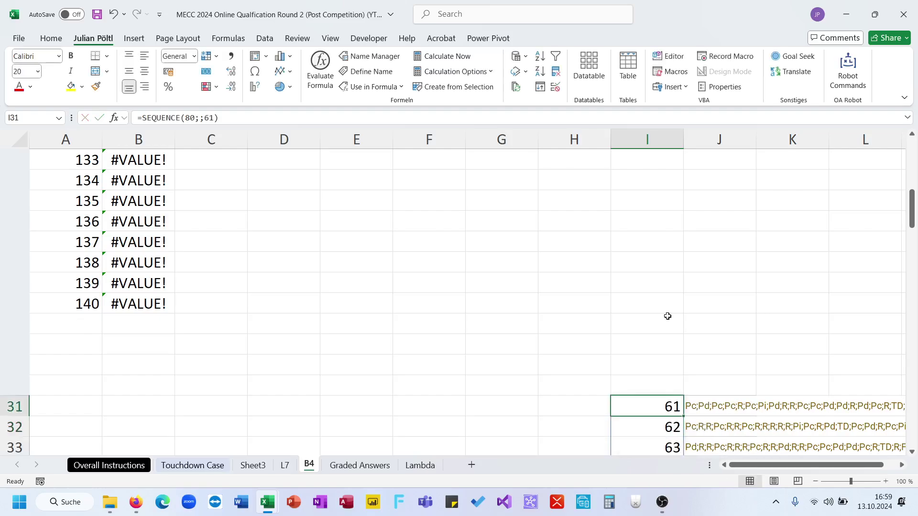
- Compare the last game number in column I of B4 with the last Level 7 game on Touchdown Case
{"action": "key", "text": "ctrl+Down"}
{"action": "left_click", "coordinate": [131, 465]}
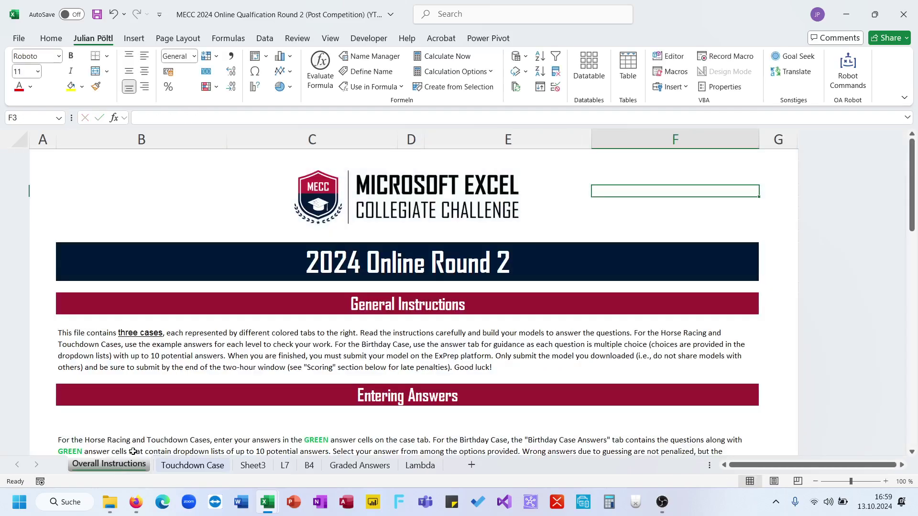
{"action": "left_click", "coordinate": [192, 466]}
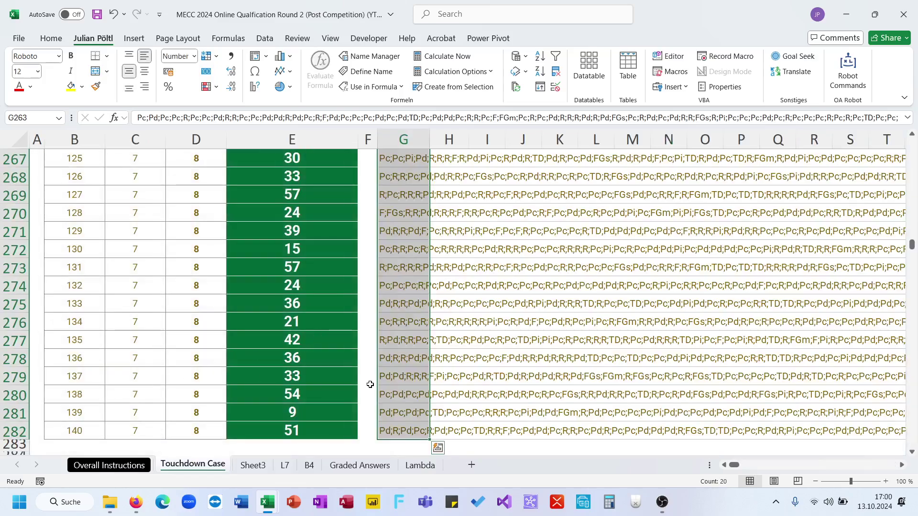
{"action": "key", "text": "ctrl+Page_Down"}
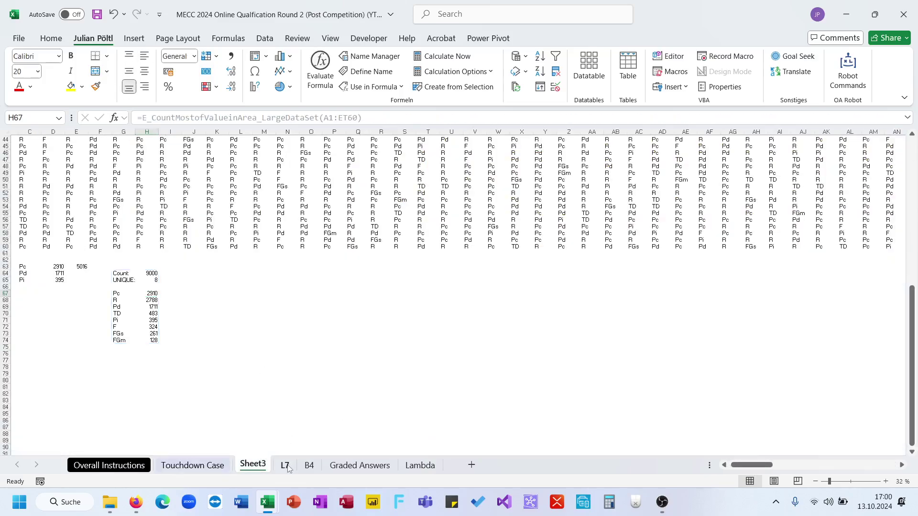
{"action": "left_click", "coordinate": [285, 465]}
{"action": "left_click", "coordinate": [309, 465]}
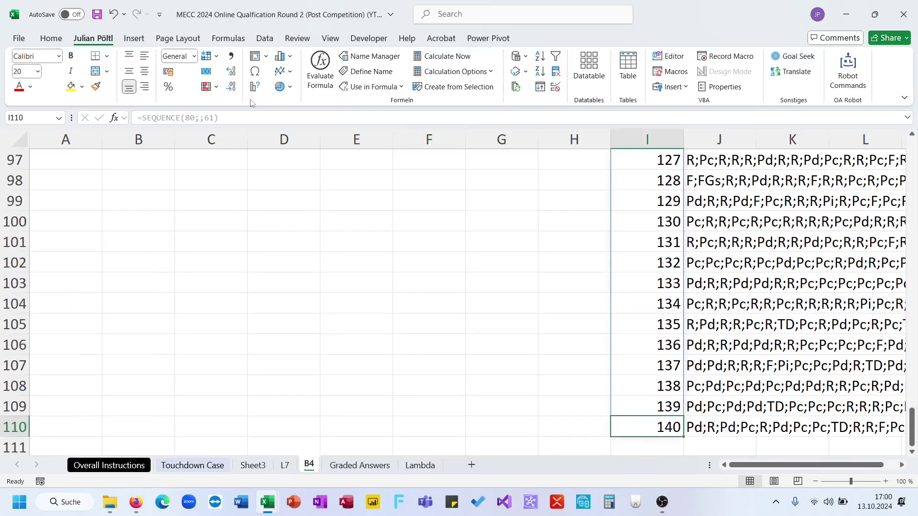
{"action": "scroll", "coordinate": [252, 103], "scroll_direction": "up", "scroll_amount": 1}
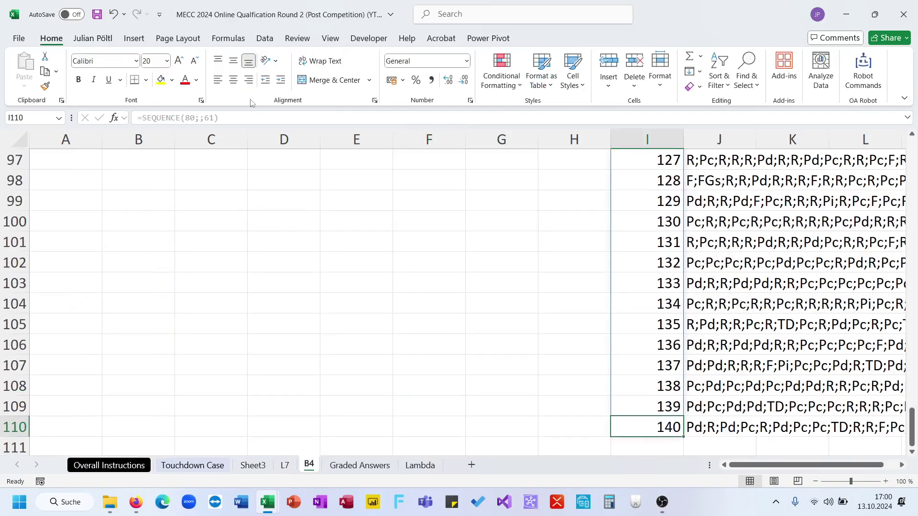
- Look up the plays for the game in C1 by entering =XLOOKUP(C1;I31#;J31:J110) in D1 of B4
{"action": "key", "text": "ctrl+Home"}
{"action": "left_click", "coordinate": [269, 158]}
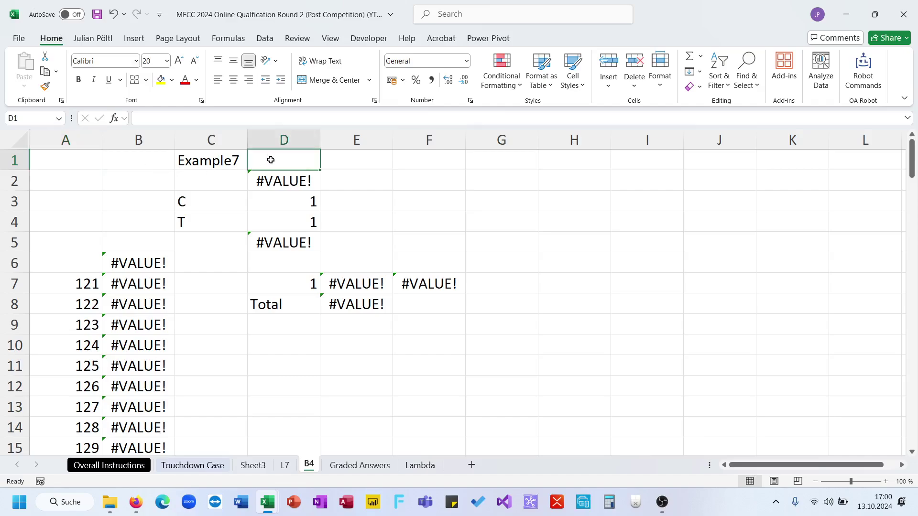
{"action": "type", "text": "=xl"}
{"action": "key", "text": "Left"}
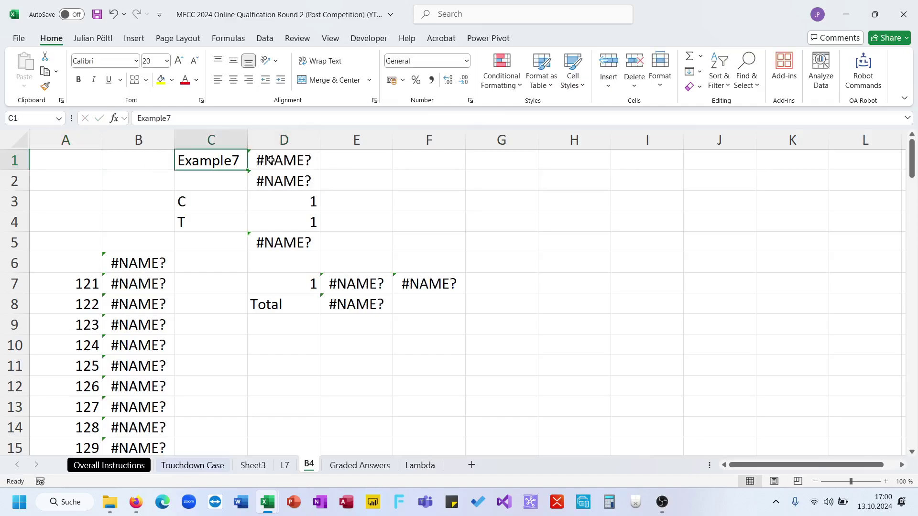
{"action": "double_click", "coordinate": [271, 159]}
{"action": "key", "text": "Tab"}
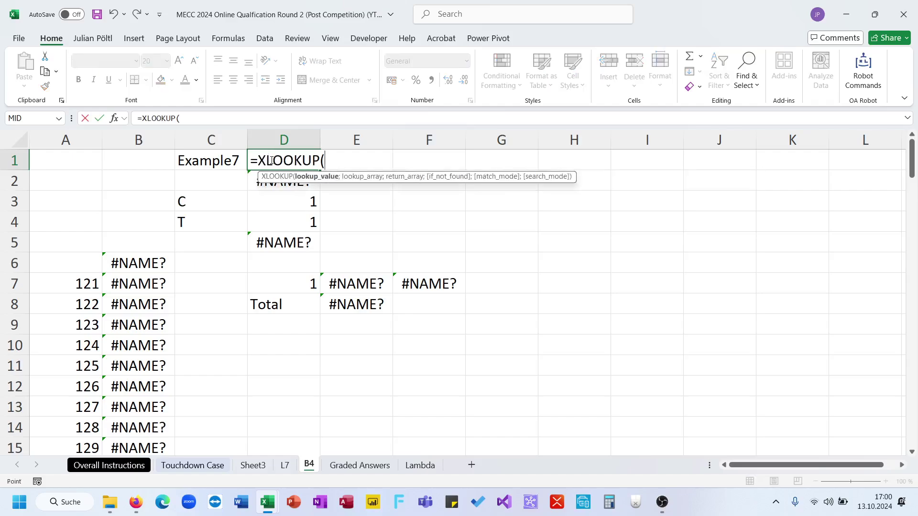
{"action": "key", "text": "Left"}
{"action": "type", "text": ";"}
{"action": "scroll", "coordinate": [682, 311], "scroll_direction": "down", "scroll_amount": 8}
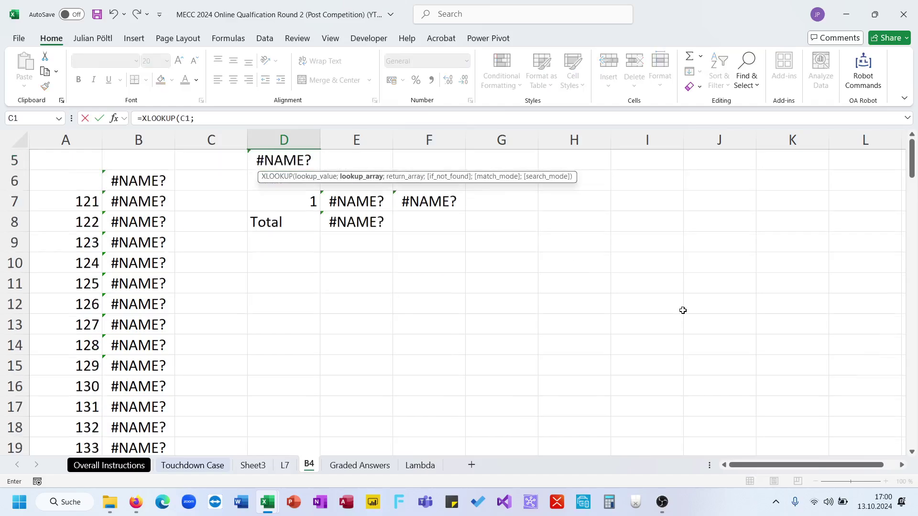
{"action": "left_click", "coordinate": [656, 260]}
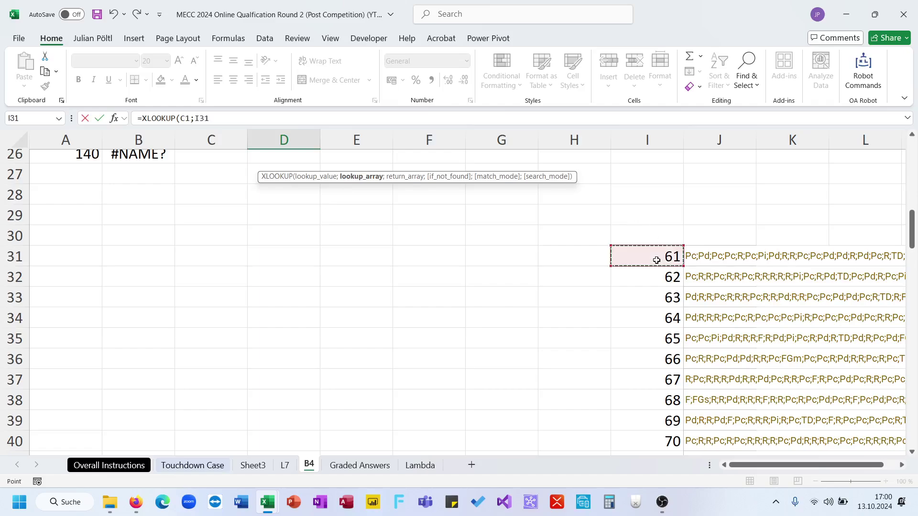
{"action": "type", "text": "#;"}
{"action": "left_click", "coordinate": [687, 254]}
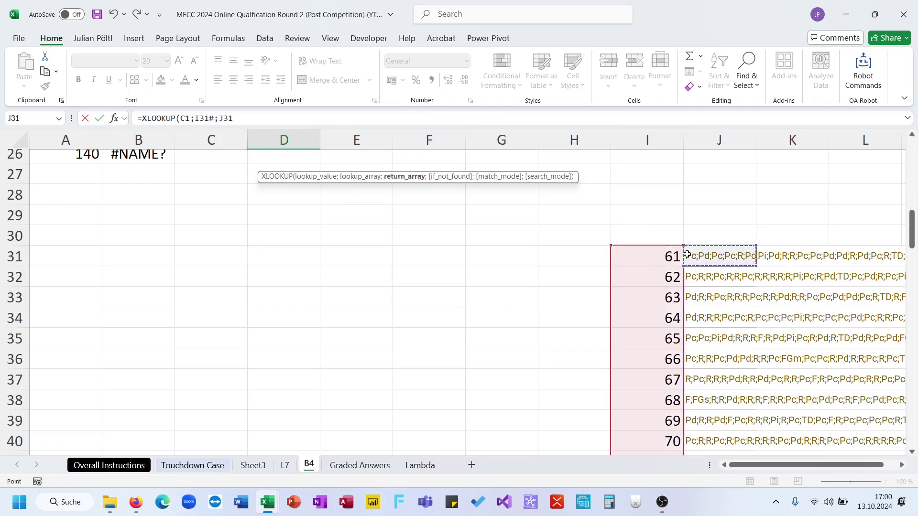
{"action": "key", "text": "ctrl+shift+Down"}
{"action": "key", "text": "Return"}
{"action": "key", "text": "Up"}
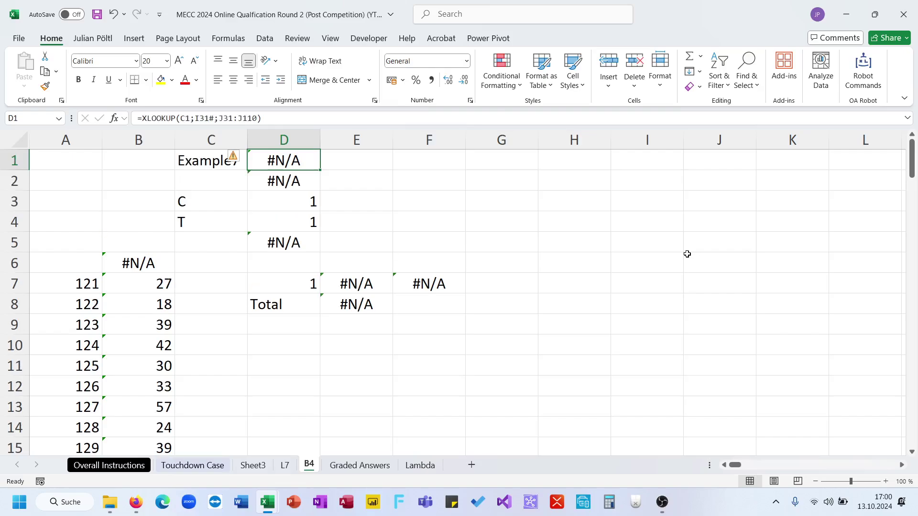
- Clear the game numbers 121 to 140 from A7:A26 on sheet B4
{"action": "key", "text": "Left"}
{"action": "scroll", "coordinate": [591, 341], "scroll_direction": "down", "scroll_amount": 1}
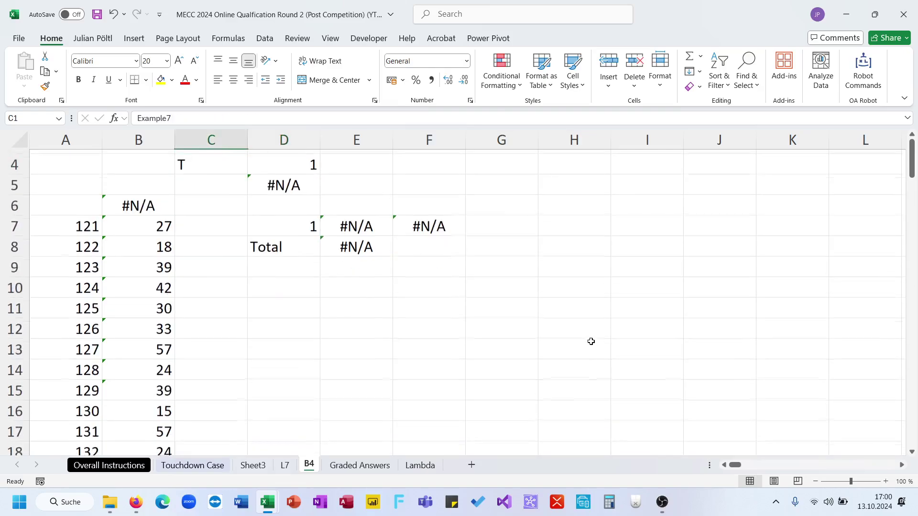
{"action": "left_click", "coordinate": [46, 219]}
{"action": "key", "text": "ctrl+shift+Down"}
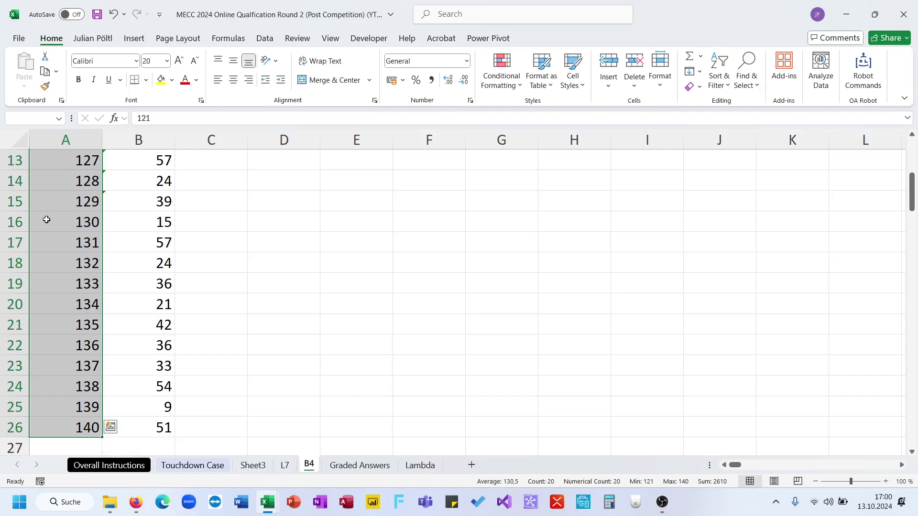
{"action": "key", "text": "Delete"}
{"action": "scroll", "coordinate": [47, 220], "scroll_direction": "up", "scroll_amount": 4}
{"action": "key", "text": "Up"}
{"action": "key", "text": "Down"}
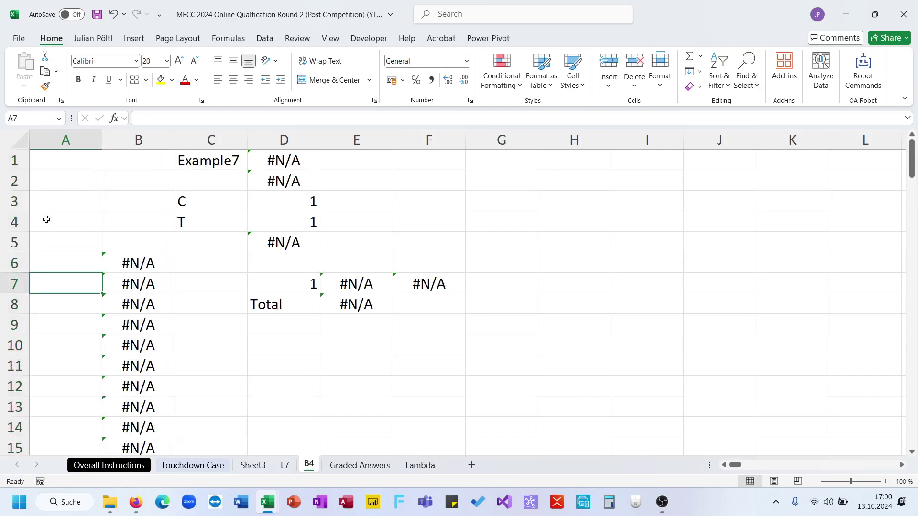
- Enter =SEQUENCE(80;;61) in A7 to list the game numbers of Levels 4 to 7
{"action": "type", "text": "=se"}
{"action": "key", "text": "Down"}
{"action": "key", "text": "Down"}
{"action": "key", "text": "Down"}
{"action": "key", "text": "Down"}
{"action": "key", "text": "Tab"}
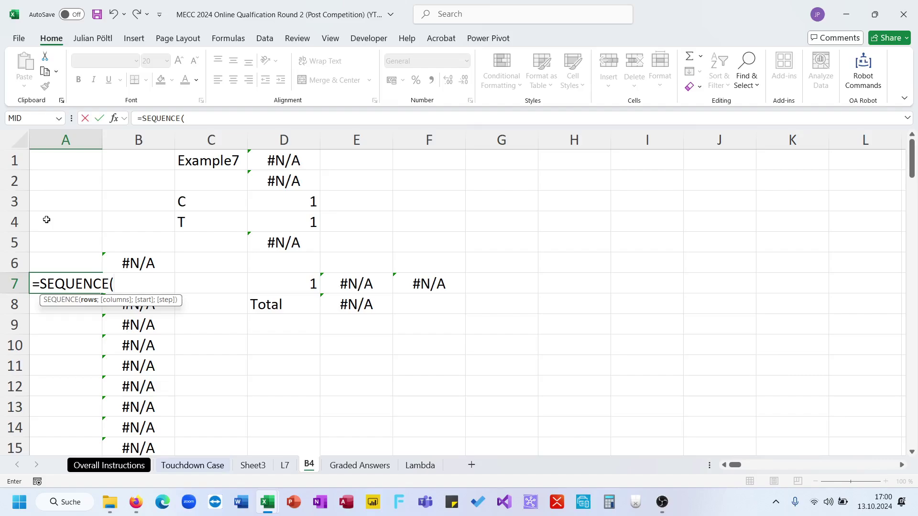
{"action": "type", "text": "80;;"}
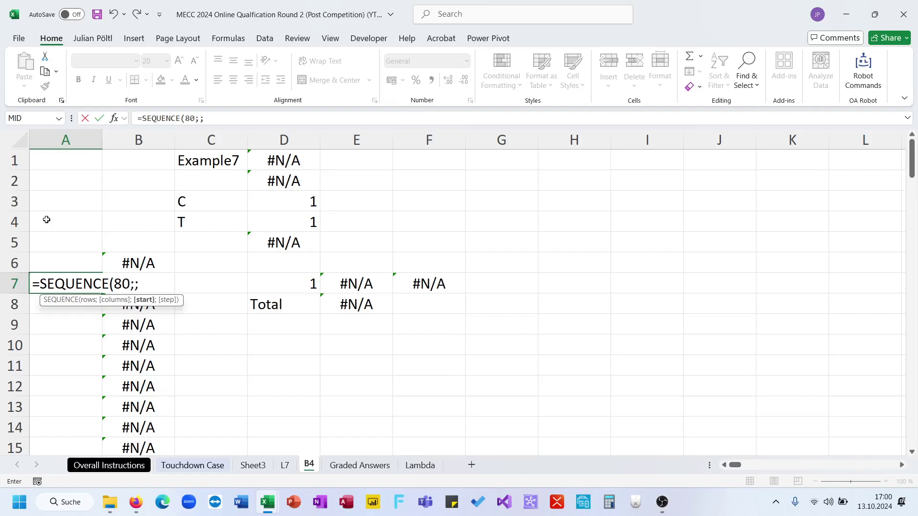
{"action": "type", "text": "61)"}
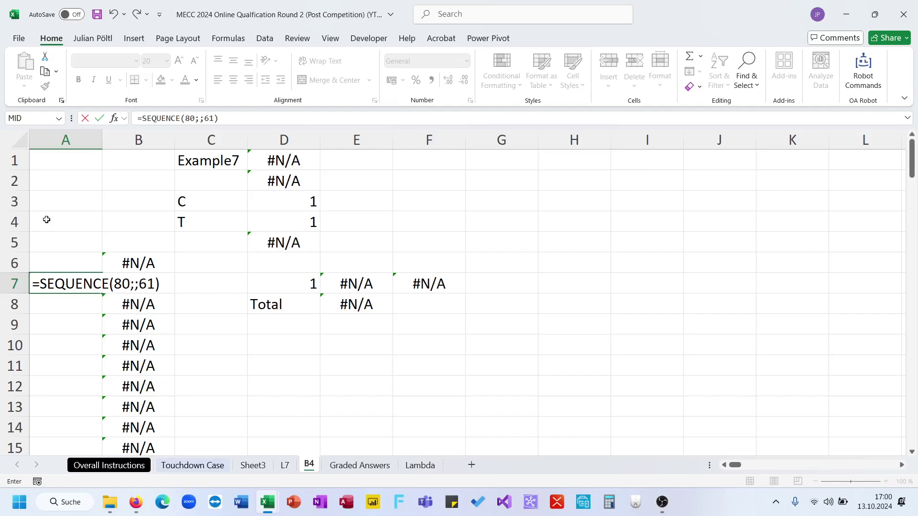
{"action": "key", "text": "Return"}
{"action": "key", "text": "Up"}
- Create a one-variable data table over A6:B86 on sheet B4 with C1 as the column input cell
{"action": "key", "text": "Right"}
{"action": "key", "text": "Up"}
{"action": "key", "text": "Left"}
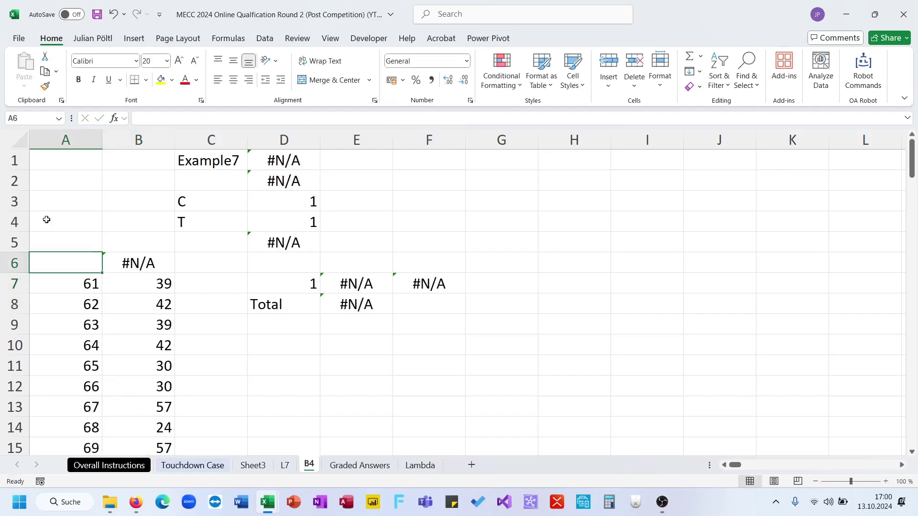
{"action": "key", "text": "shift+Right"}
{"action": "key", "text": "ctrl+shift+Down"}
{"action": "key", "text": "ctrl+shift+Down"}
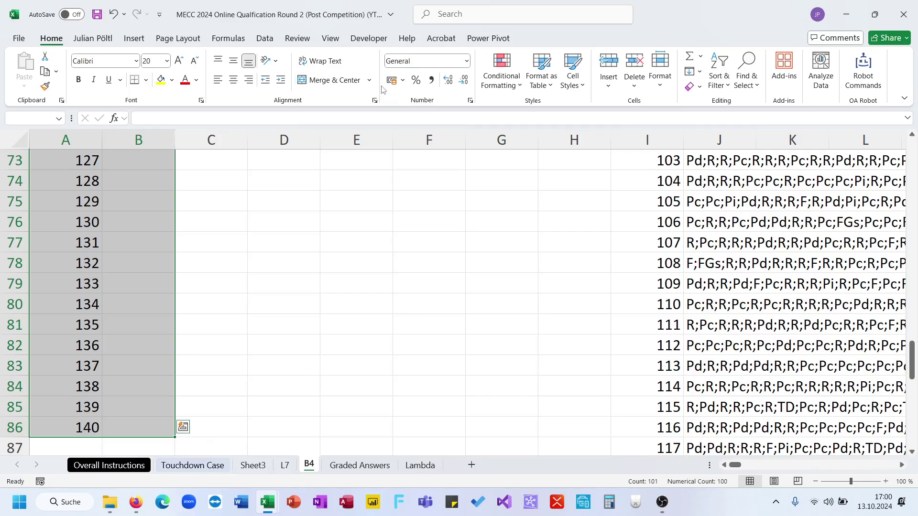
{"action": "left_click", "coordinate": [94, 40]}
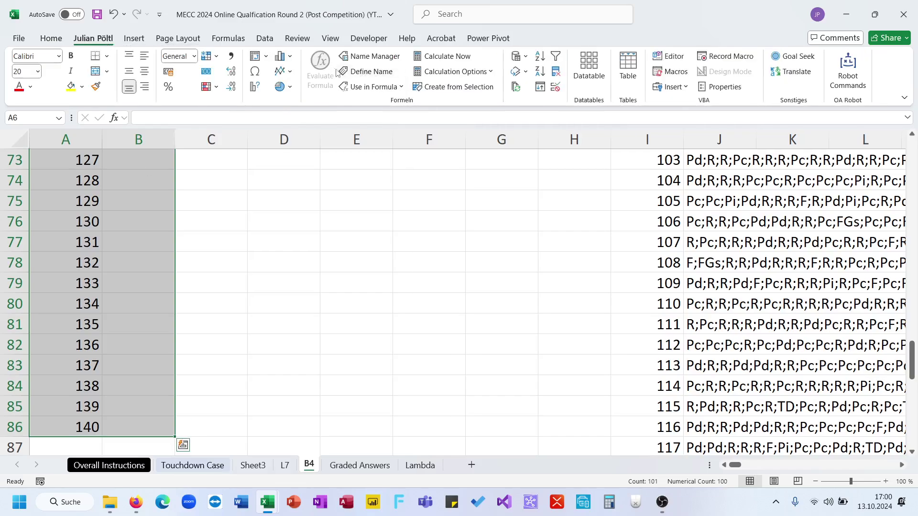
{"action": "left_click", "coordinate": [589, 67]}
{"action": "left_click", "coordinate": [336, 309]}
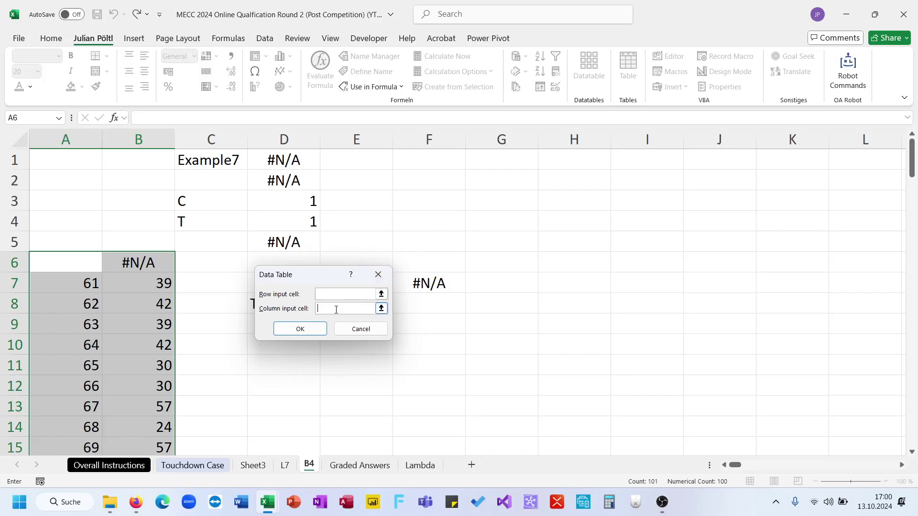
{"action": "left_click", "coordinate": [234, 153]}
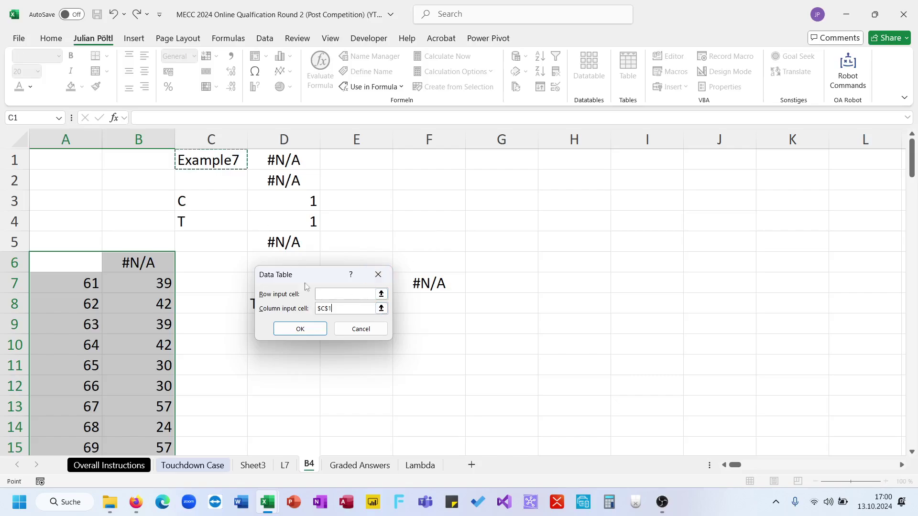
{"action": "left_click", "coordinate": [302, 329]}
- Reread the Bonus 4 question on Touchdown Case and change the formula in F7 of B4 to =SUM(E7:E8)
{"action": "left_click", "coordinate": [205, 464]}
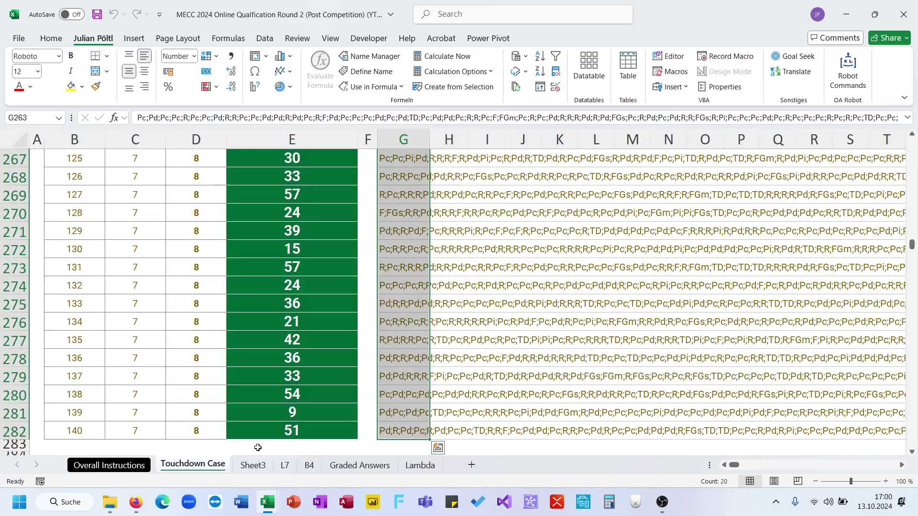
{"action": "left_click_drag", "start_coordinate": [912, 246], "coordinate": [912, 152]}
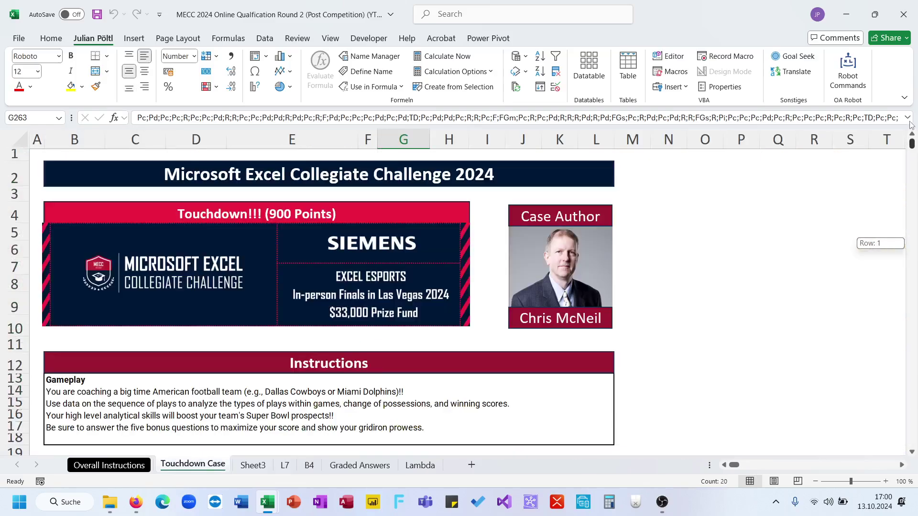
{"action": "scroll", "coordinate": [573, 351], "scroll_direction": "down", "scroll_amount": 6}
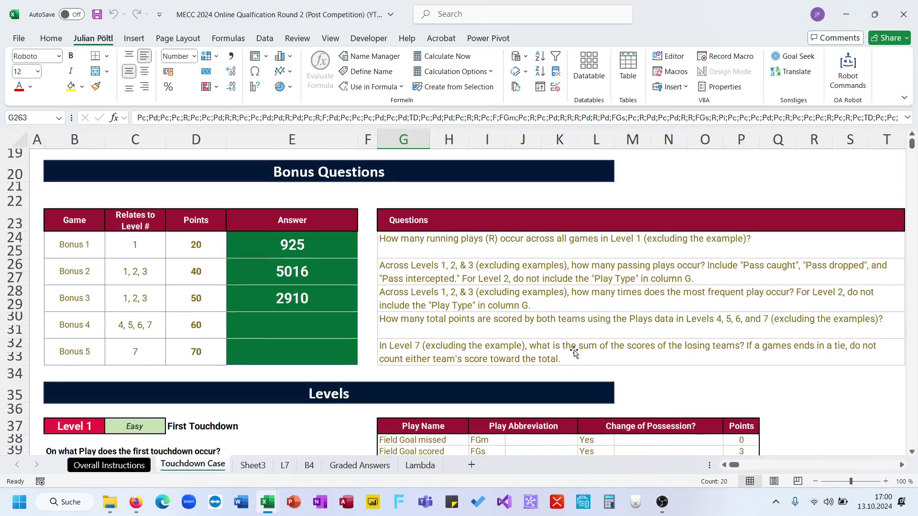
{"action": "left_click", "coordinate": [503, 325]}
{"action": "left_click", "coordinate": [307, 465]}
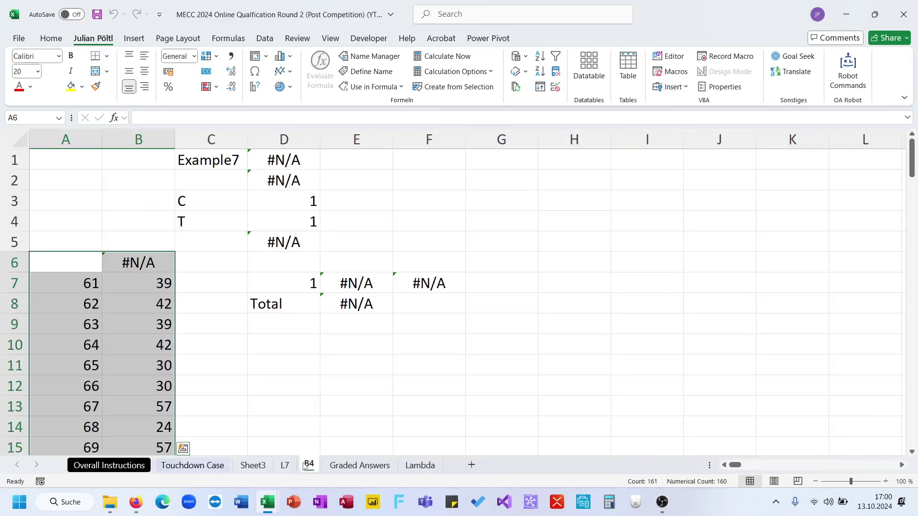
{"action": "left_click", "coordinate": [363, 291]}
{"action": "left_click", "coordinate": [411, 282]}
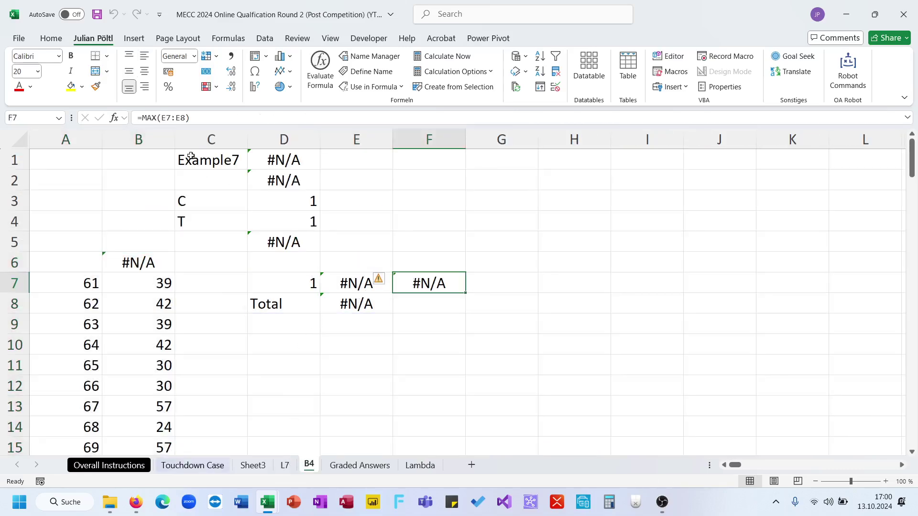
{"action": "double_click", "coordinate": [154, 119]}
{"action": "type", "text": "sum"}
{"action": "key", "text": "Return"}
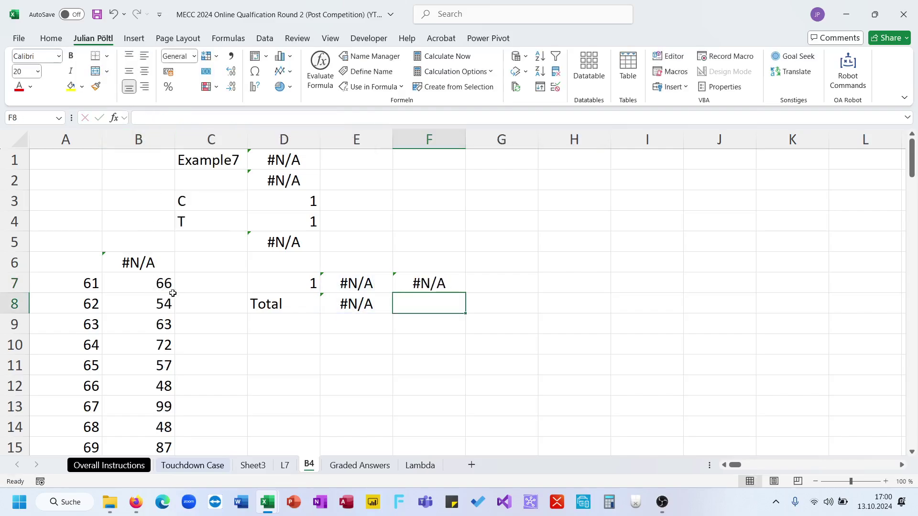
- Total the data table results by entering =SUM(B7:B86) in C7 of B4
{"action": "left_click", "coordinate": [201, 283]}
{"action": "type", "text": "=sum"}
{"action": "key", "text": "Tab"}
{"action": "key", "text": "Left"}
{"action": "key", "text": "ctrl+shift+Down"}
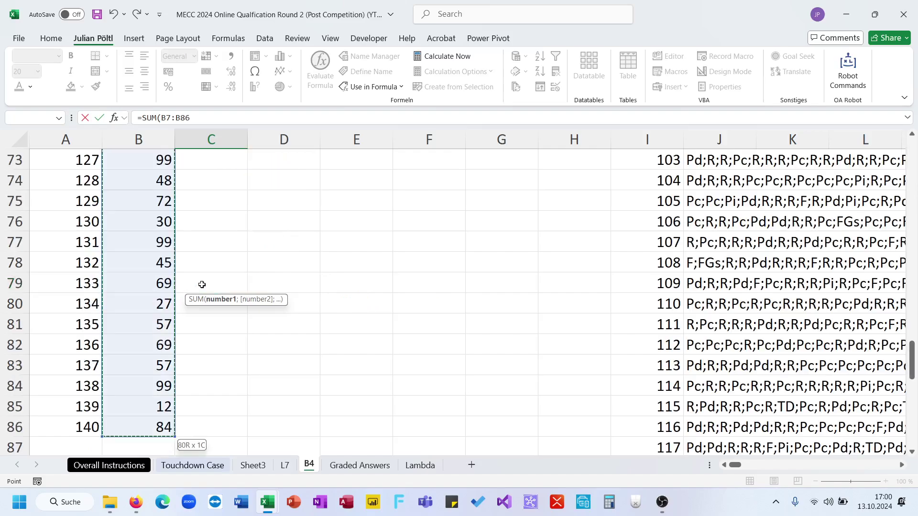
{"action": "key", "text": "Return"}
{"action": "scroll", "coordinate": [201, 285], "scroll_direction": "up", "scroll_amount": 3}
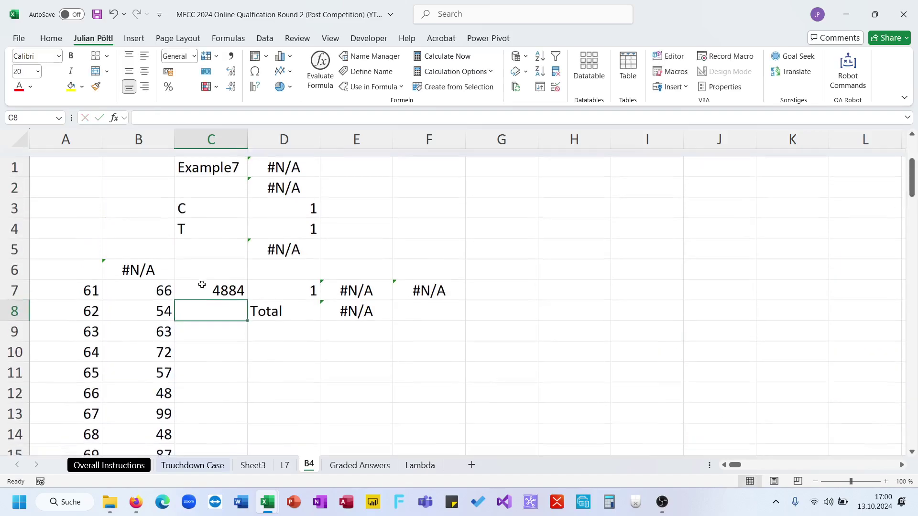
- Replace the game in C1 of B4 with game number 61
{"action": "left_click", "coordinate": [225, 160]}
{"action": "type", "text": "61"}
{"action": "key", "text": "Return"}
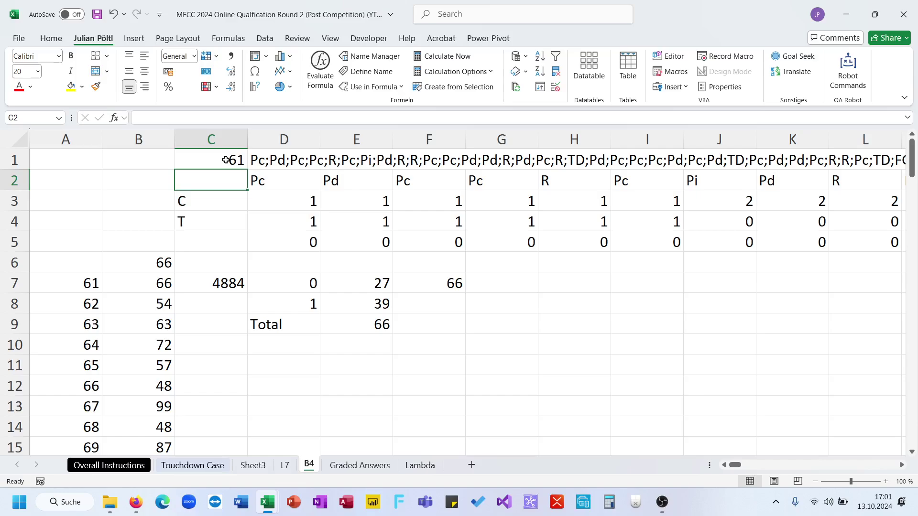
- Transfer the total from C7 of B4 to the Bonus 4 answer cell on Touchdown Case as the value 4884
{"action": "left_click", "coordinate": [224, 279]}
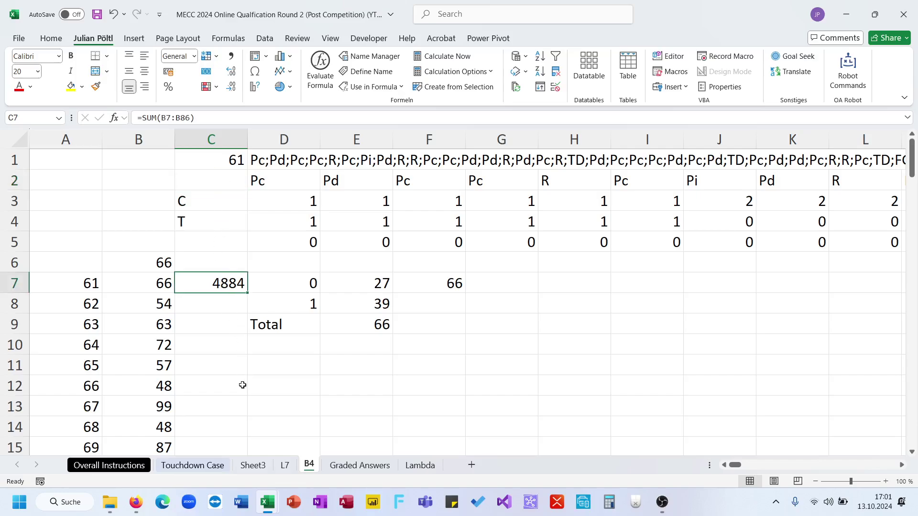
{"action": "key", "text": "ctrl+c"}
{"action": "left_click", "coordinate": [221, 468]}
{"action": "left_click", "coordinate": [274, 313]}
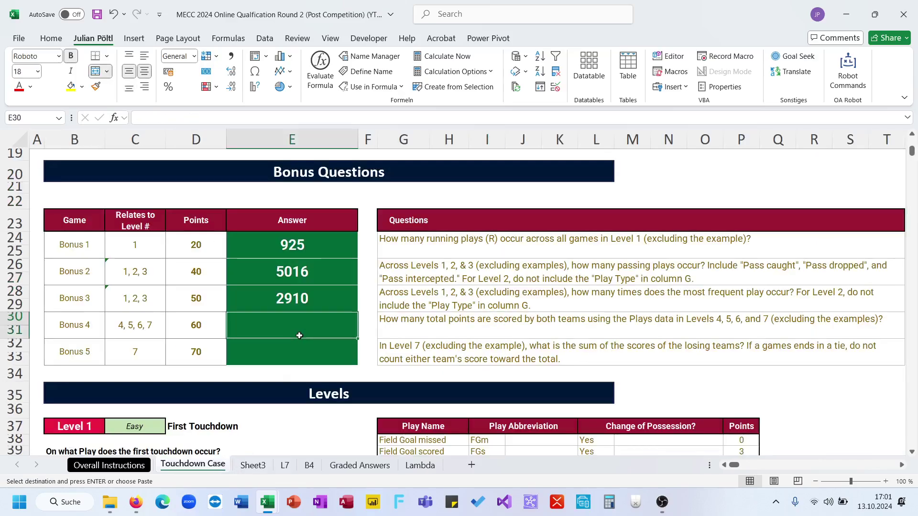
{"action": "key", "text": "ctrl+v"}
{"action": "key", "text": "Return"}
{"action": "type", "text": "4884"}
{"action": "key", "text": "Return"}
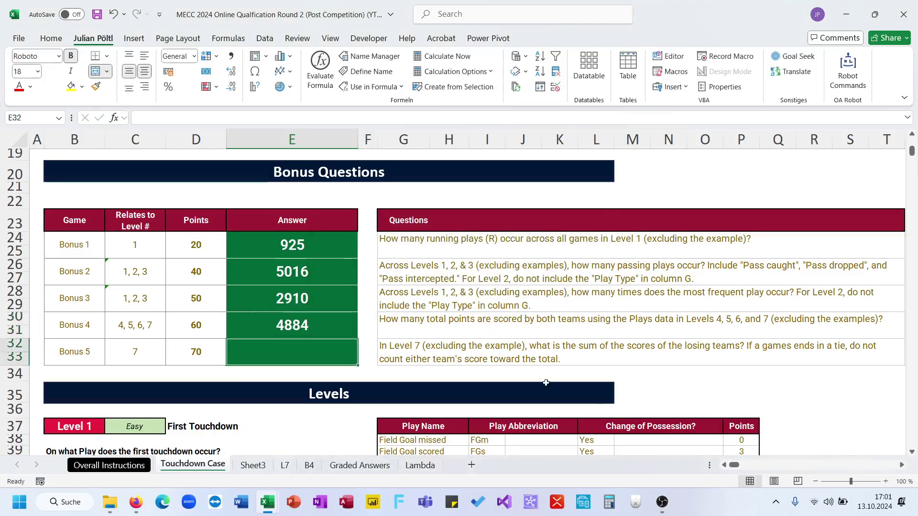
- Read the Bonus 5 question on Touchdown Case about the losing teams' scores in Level 7 and how ties are treated
{"action": "left_click", "coordinate": [662, 502]}
{"action": "left_click", "coordinate": [663, 502]}
{"action": "left_click", "coordinate": [401, 346]}
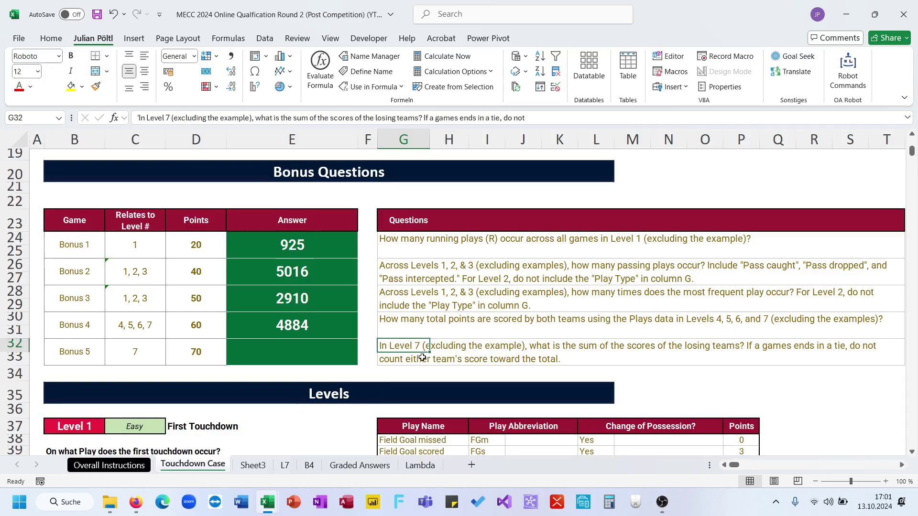
{"action": "left_click", "coordinate": [422, 358]}
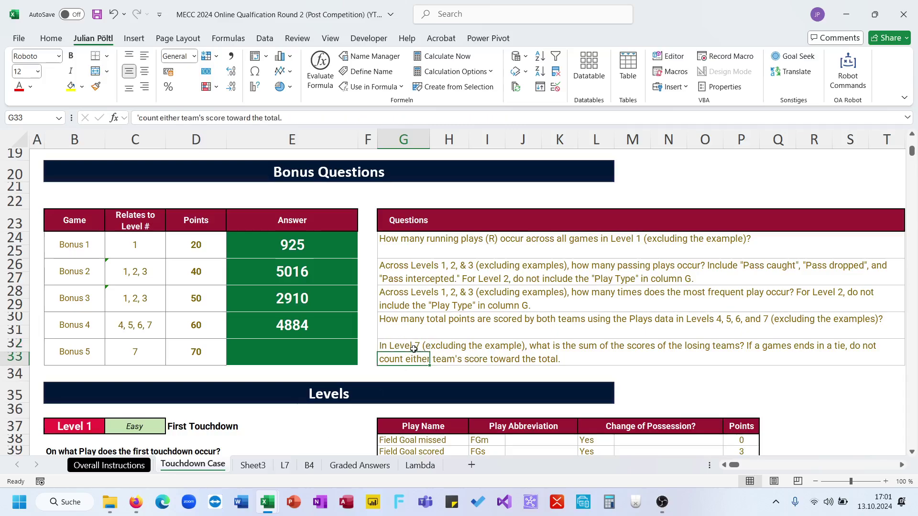
{"action": "left_click", "coordinate": [414, 346]}
{"action": "left_click_drag", "start_coordinate": [414, 351], "coordinate": [414, 354]}
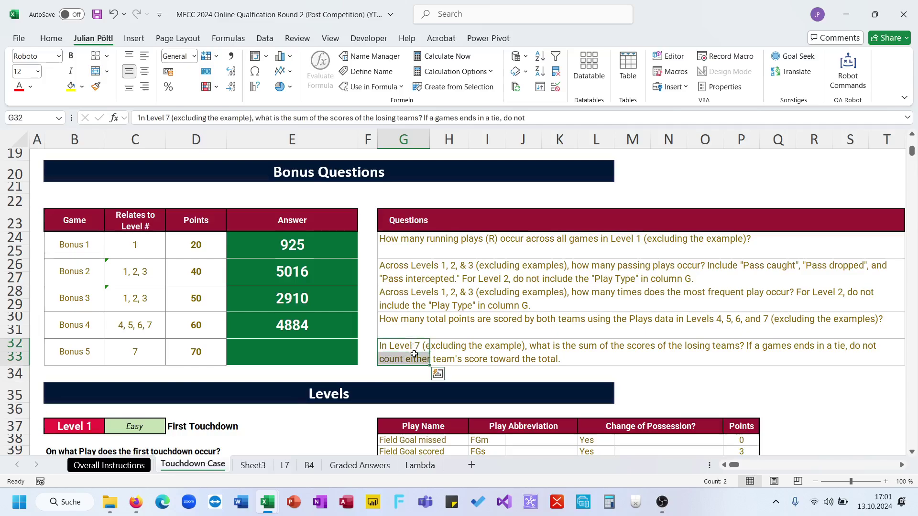
{"action": "left_click", "coordinate": [451, 357]}
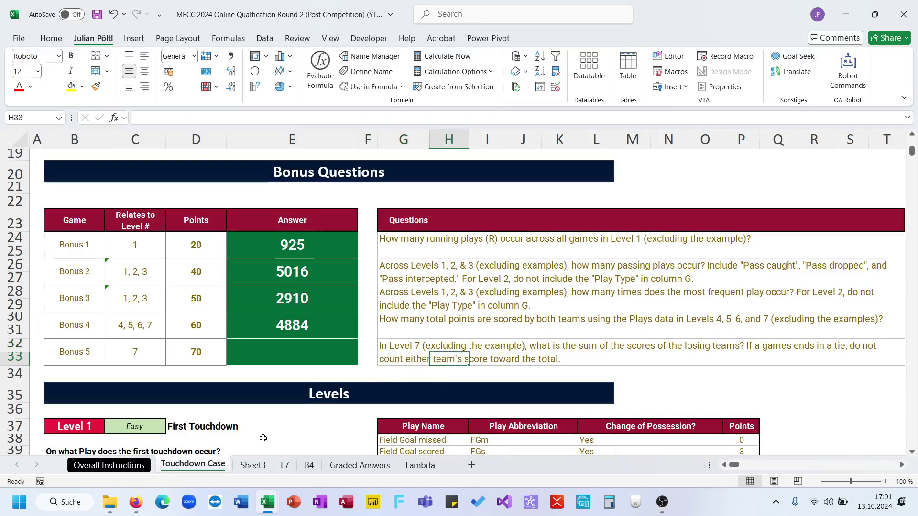
- Place a copy of sheet L7 before B4 and compare the copy's F7 formula with the Bonus 5 question on Touchdown Case
{"action": "left_click", "coordinate": [285, 467]}
{"action": "right_click", "coordinate": [285, 466]}
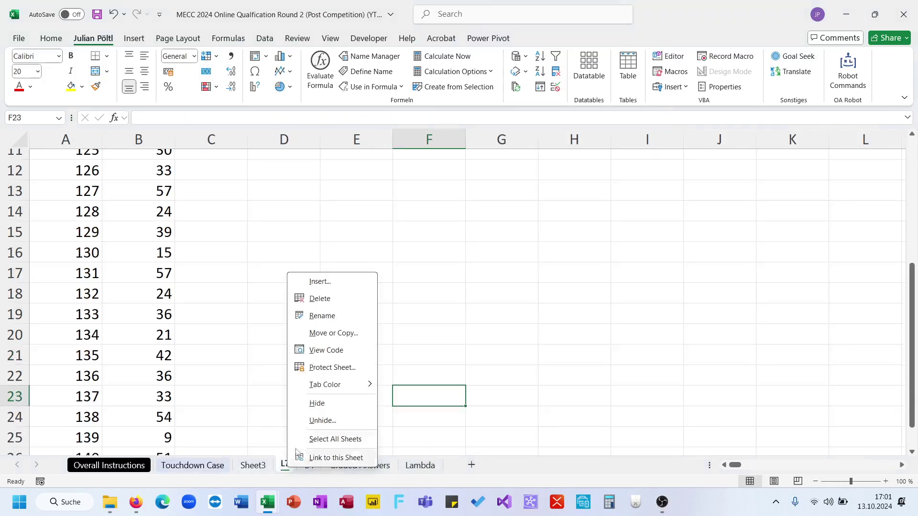
{"action": "left_click", "coordinate": [335, 333]}
{"action": "left_click", "coordinate": [276, 365]}
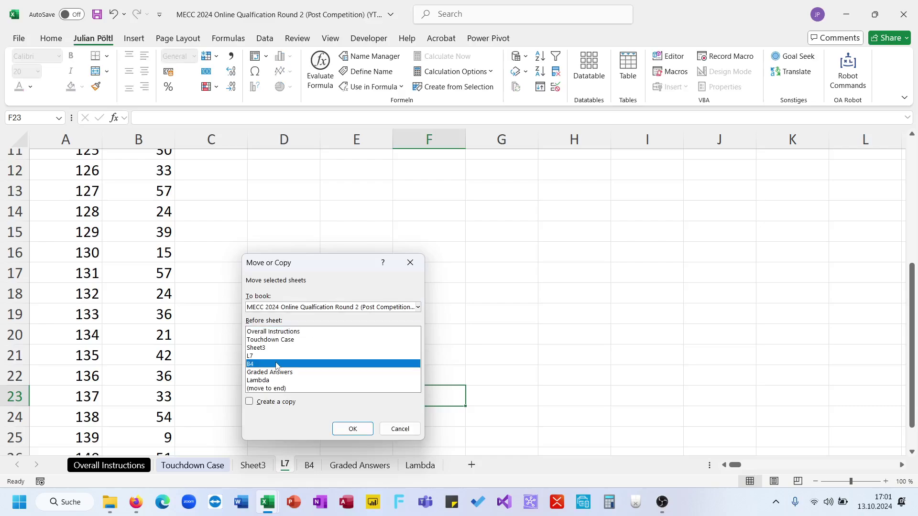
{"action": "left_click", "coordinate": [266, 403]}
{"action": "left_click", "coordinate": [352, 429]}
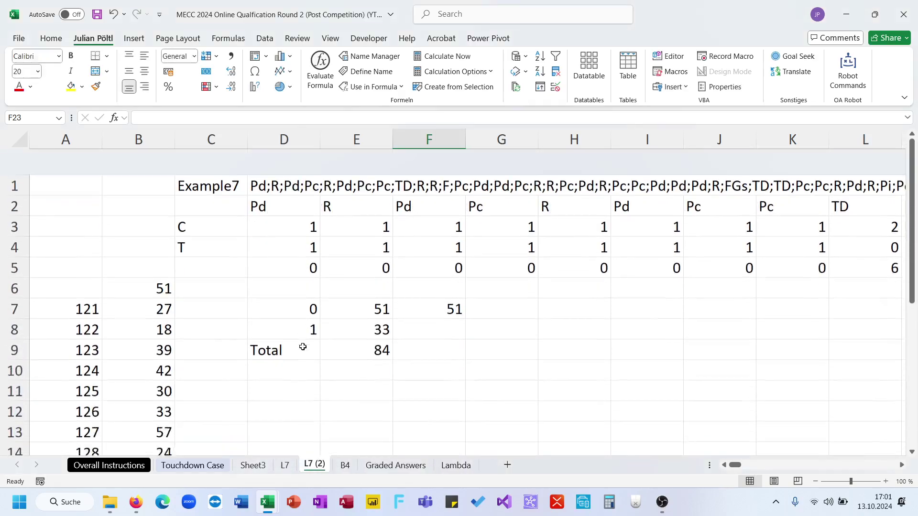
{"action": "left_click", "coordinate": [406, 286]}
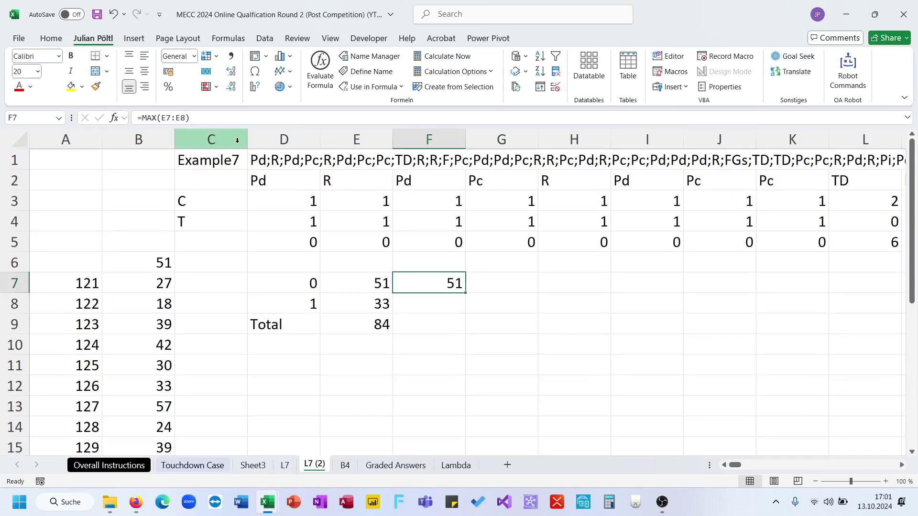
{"action": "left_click", "coordinate": [192, 465]}
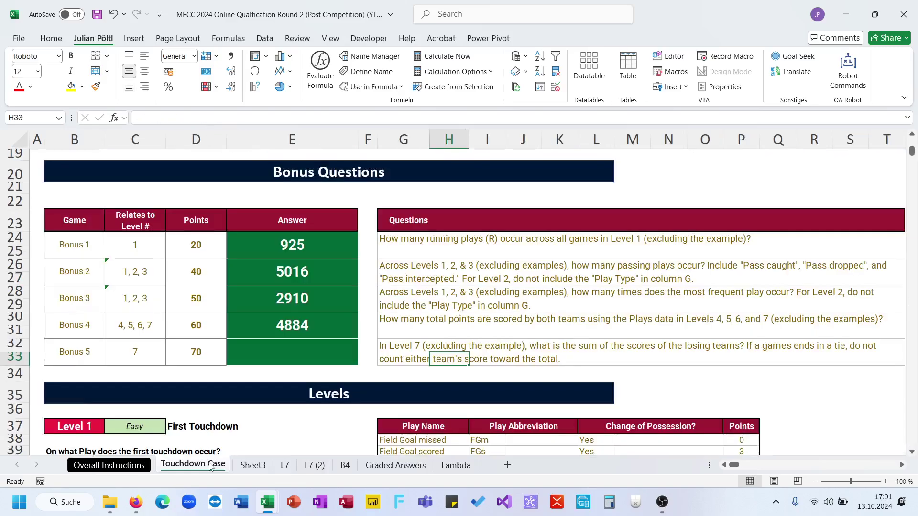
{"action": "left_click", "coordinate": [314, 465]}
{"action": "type", "text": "=min("}
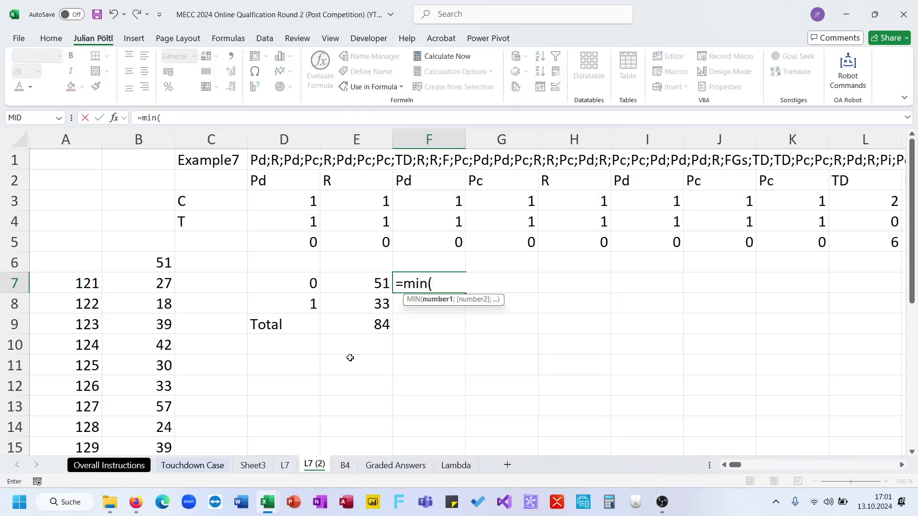
{"action": "key", "text": "Escape"}
{"action": "type", "text": "="}
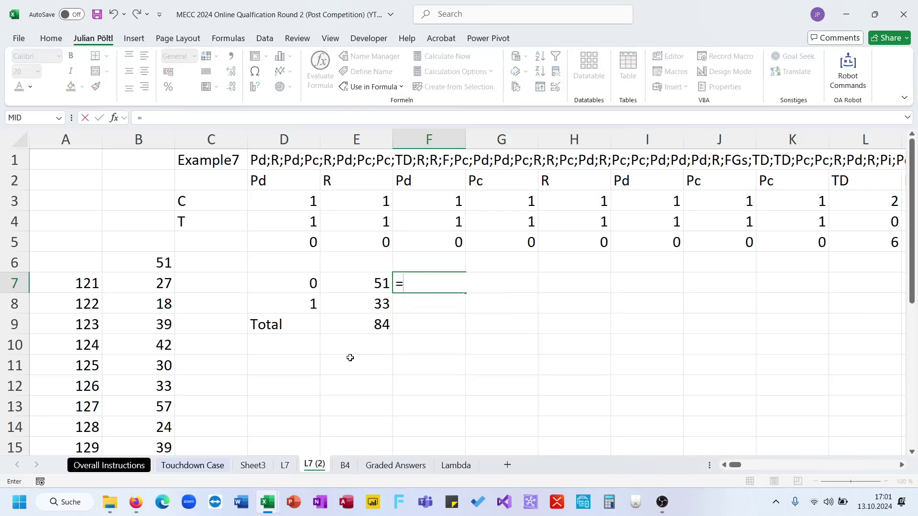
{"action": "type", "text": "If"}
{"action": "key", "text": "Return"}
{"action": "left_click", "coordinate": [357, 283]}
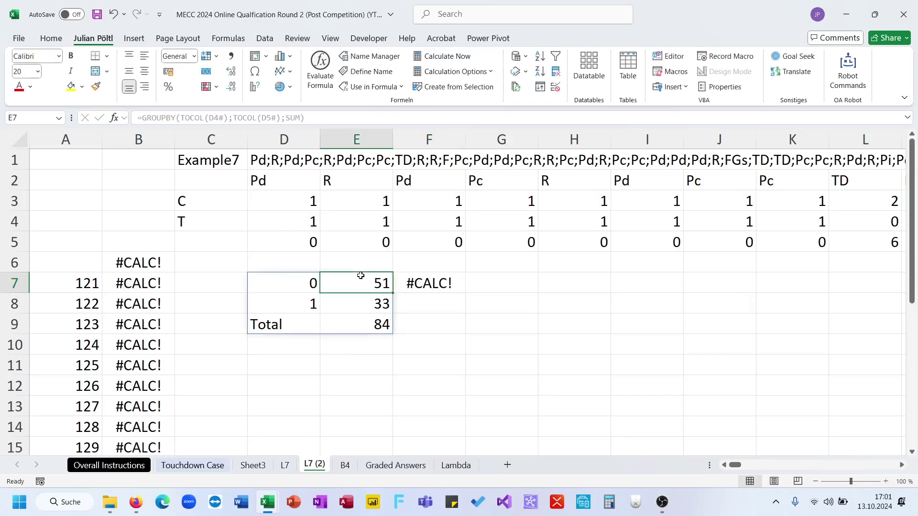
{"action": "type", "text": "<"}
{"action": "left_click", "coordinate": [432, 281]}
{"action": "key", "text": "ctrl+z"}
{"action": "left_click", "coordinate": [431, 282]}
{"action": "type", "text": "=if"}
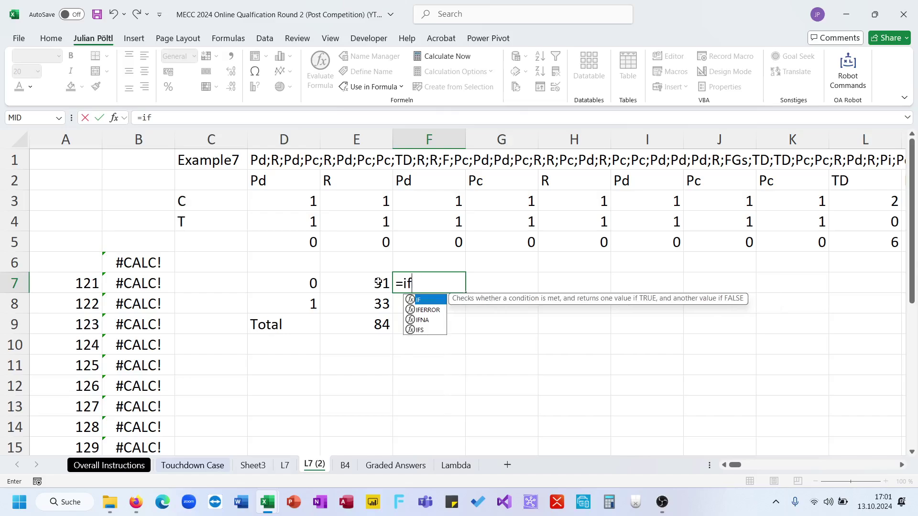
{"action": "left_click", "coordinate": [378, 282]}
{"action": "type", "text": "<>"}
{"action": "key", "text": "Escape"}
- Enter =IF(E7<>E8;MIN(E7:E8);0) in F7 of L7 (2) to return the losing score and zero for ties
{"action": "key", "text": "Right"}
{"action": "type", "text": "="}
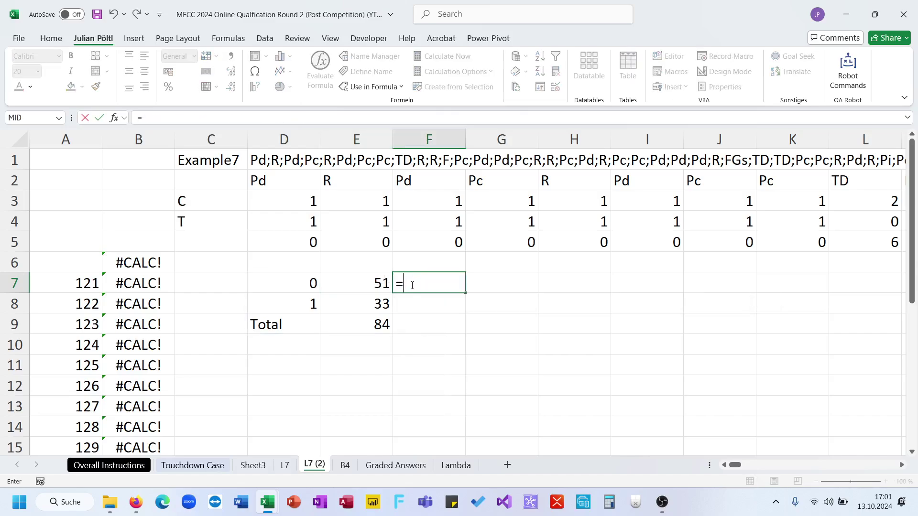
{"action": "type", "text": "if"}
{"action": "key", "text": "Tab"}
{"action": "left_click", "coordinate": [367, 285]}
{"action": "type", "text": "<>"}
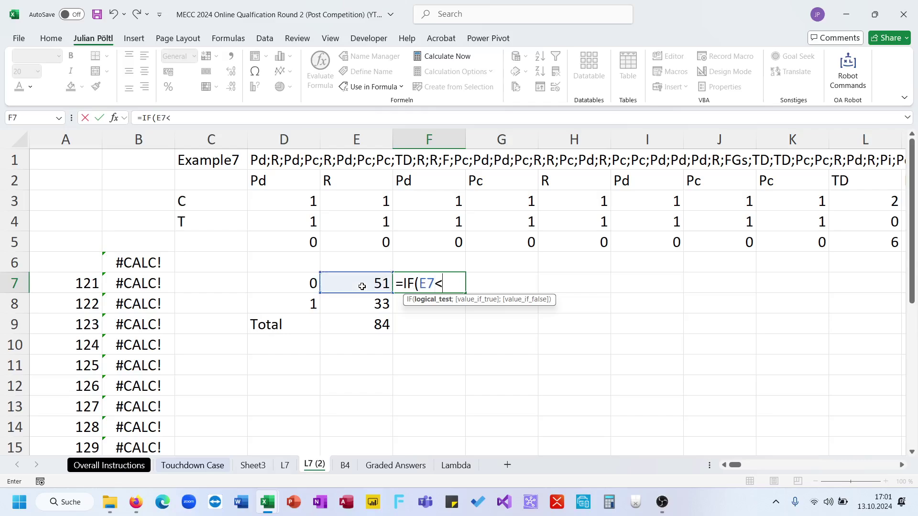
{"action": "left_click", "coordinate": [366, 305]}
{"action": "type", "text": ";min("}
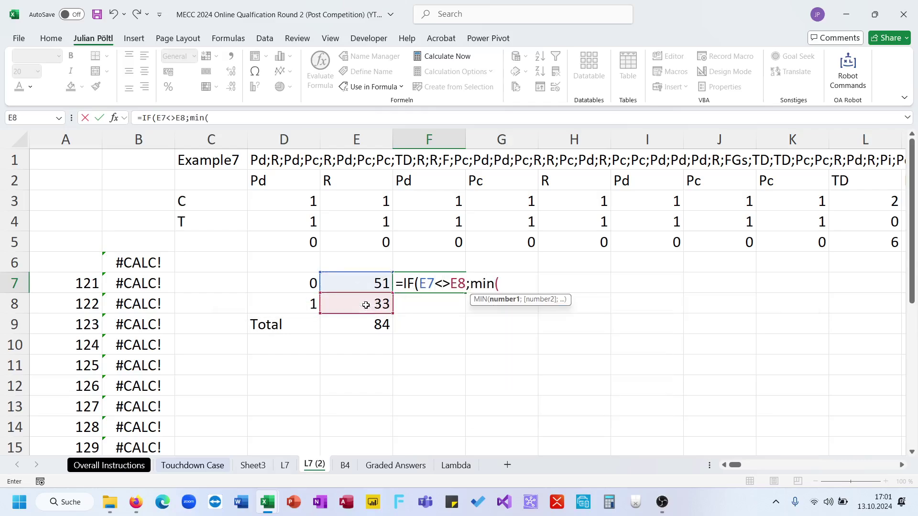
{"action": "left_click_drag", "start_coordinate": [374, 284], "coordinate": [372, 306]}
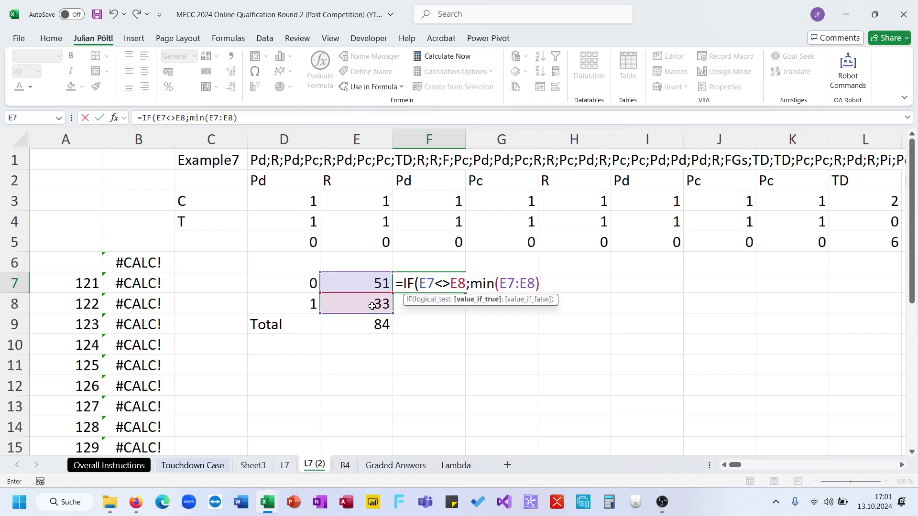
{"action": "type", "text": ");0"}
{"action": "key", "text": "Return"}
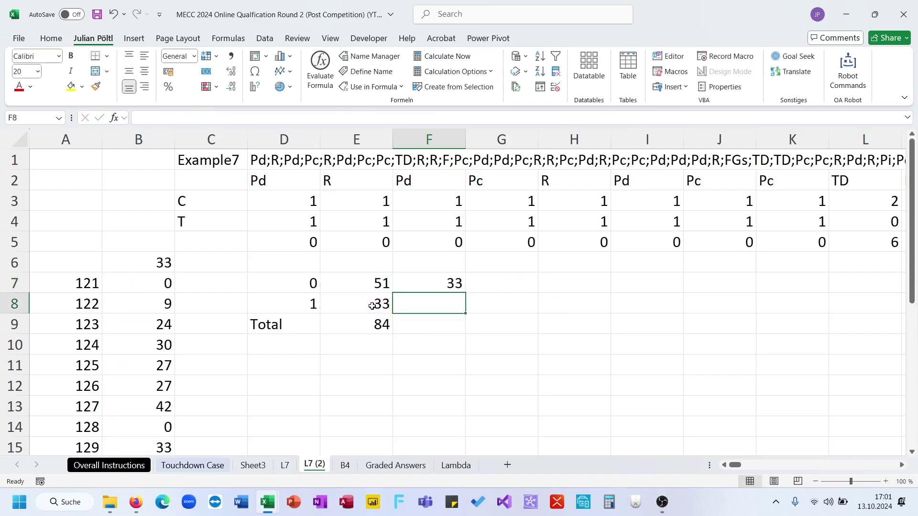
- Total the losing scores with =SUM(B7:B26) in C7 of L7 (2)
{"action": "left_click", "coordinate": [189, 282]}
{"action": "type", "text": "=sum"}
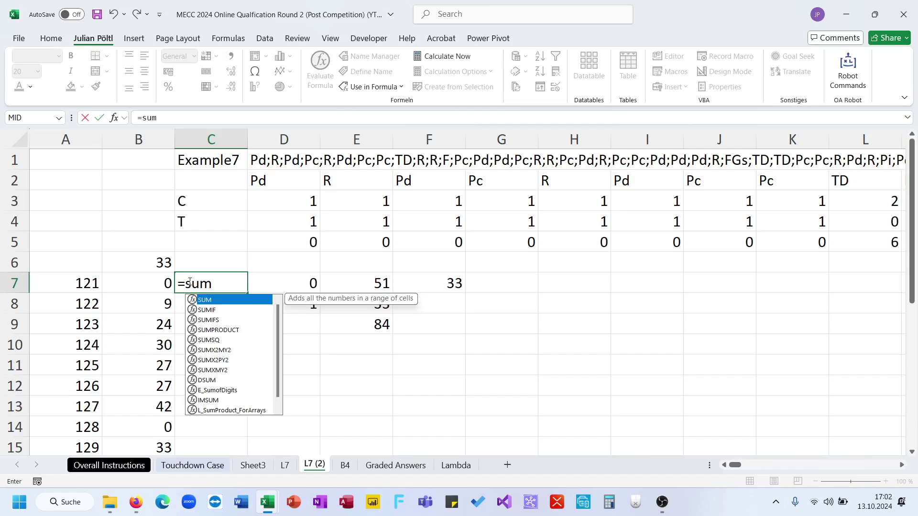
{"action": "key", "text": "Tab"}
{"action": "key", "text": "Left"}
{"action": "key", "text": "ctrl+shift+Down"}
{"action": "key", "text": "ctrl+Return"}
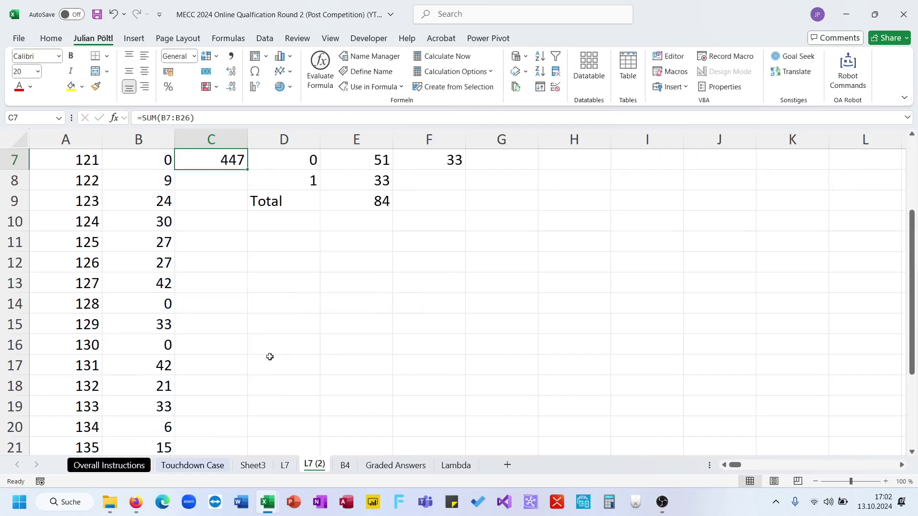
- Enter 447 as the Bonus 5 answer on Touchdown Case
{"action": "left_click", "coordinate": [199, 466]}
{"action": "left_click", "coordinate": [297, 360]}
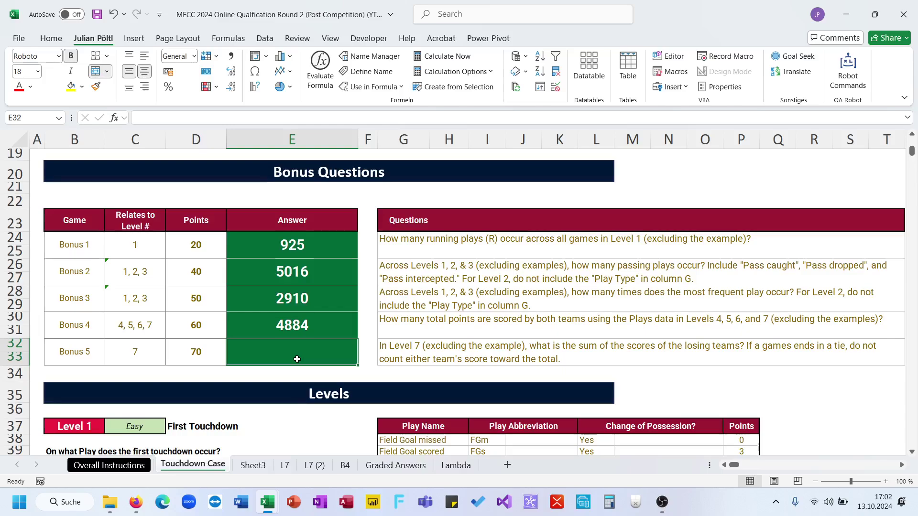
{"action": "type", "text": "447"}
{"action": "key", "text": "Return"}
- Rename sheet L7 (2) to B5 and place it directly after B4
{"action": "left_click", "coordinate": [313, 465]}
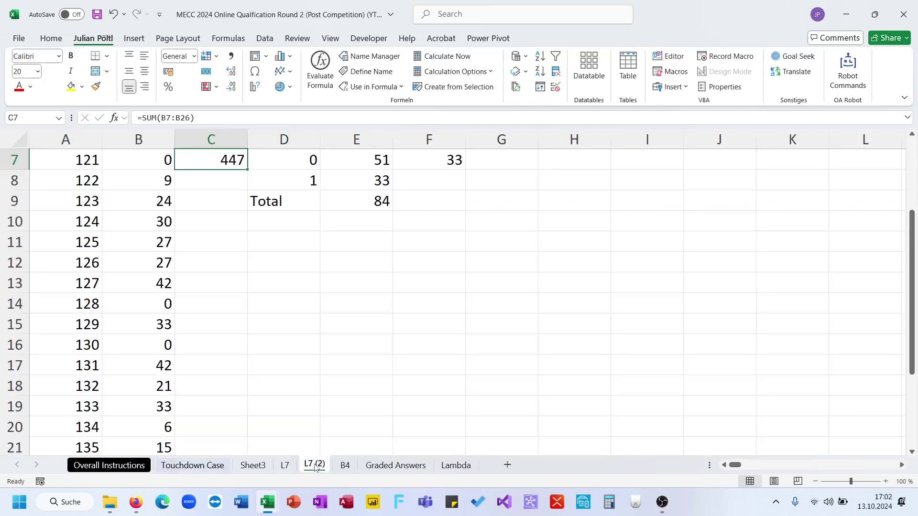
{"action": "double_click", "coordinate": [314, 465]}
{"action": "type", "text": "B5"}
{"action": "left_click", "coordinate": [314, 450]}
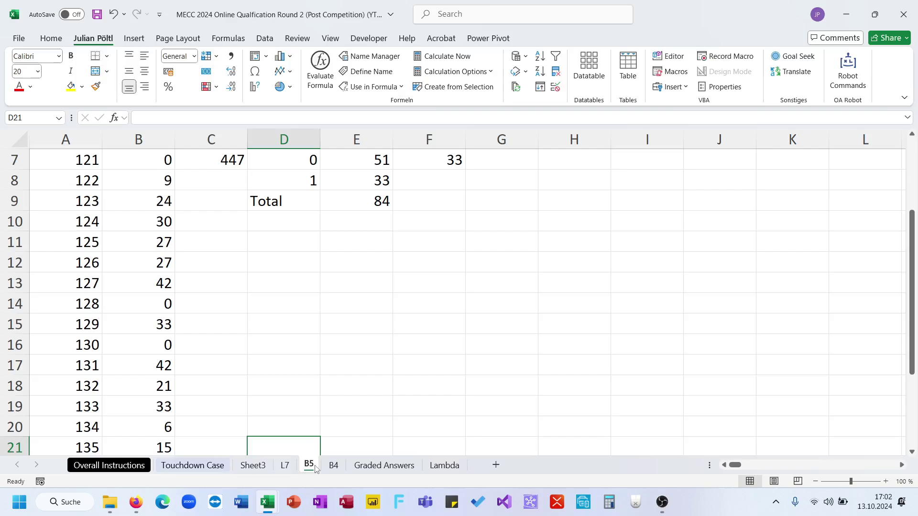
{"action": "left_click_drag", "start_coordinate": [363, 468], "coordinate": [354, 467]}
- Rename Sheet3 to B2-3
{"action": "left_click", "coordinate": [261, 466]}
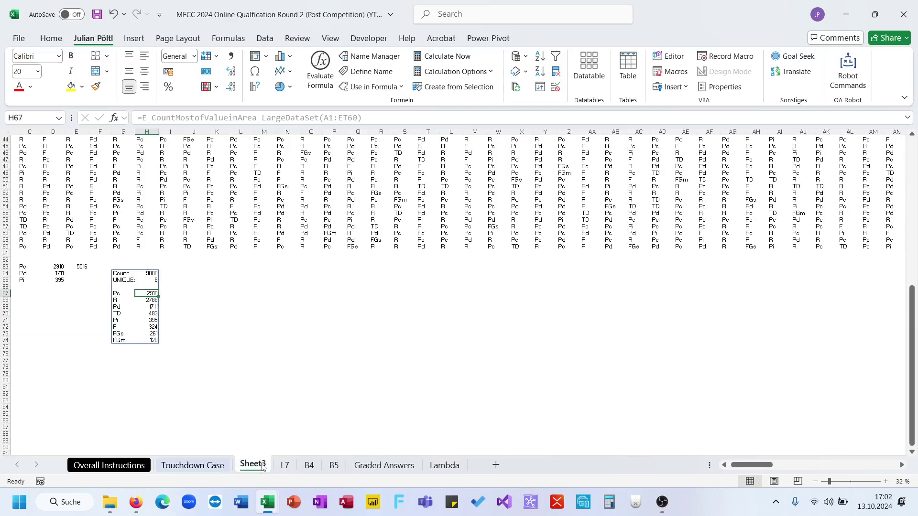
{"action": "double_click", "coordinate": [261, 466]}
{"action": "scroll", "coordinate": [268, 445], "scroll_direction": "up", "scroll_amount": 1}
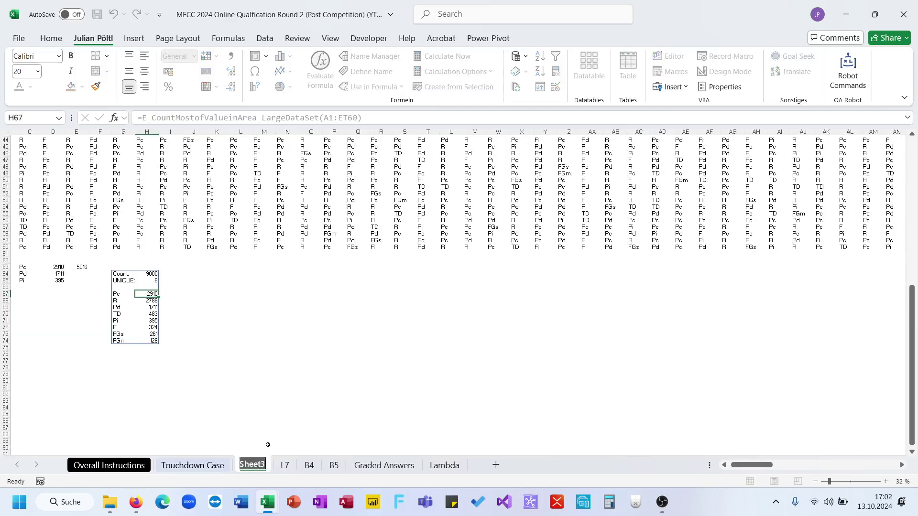
{"action": "type", "text": "B2-3"}
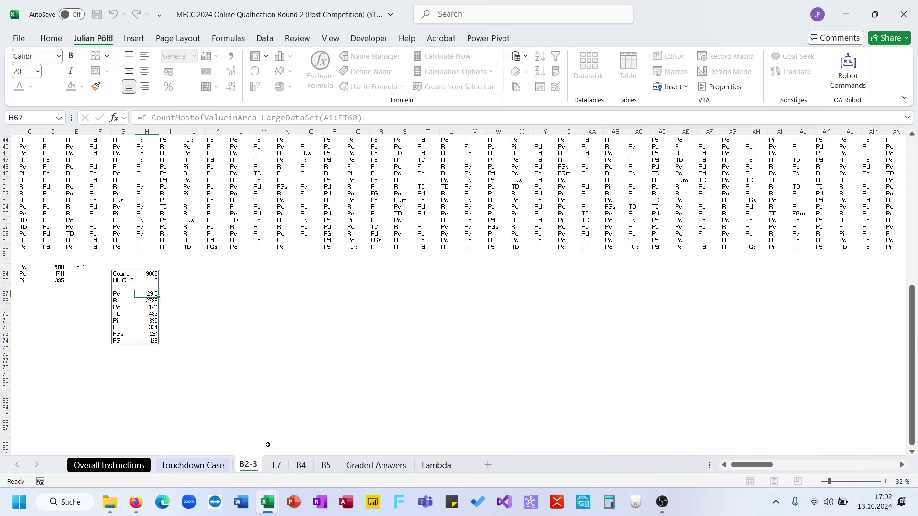
{"action": "key", "text": "Return"}
{"action": "left_click", "coordinate": [343, 298]}
- Compare the bonus answers in column D of Graded Answers with the reference values in column F
{"action": "left_click", "coordinate": [193, 465]}
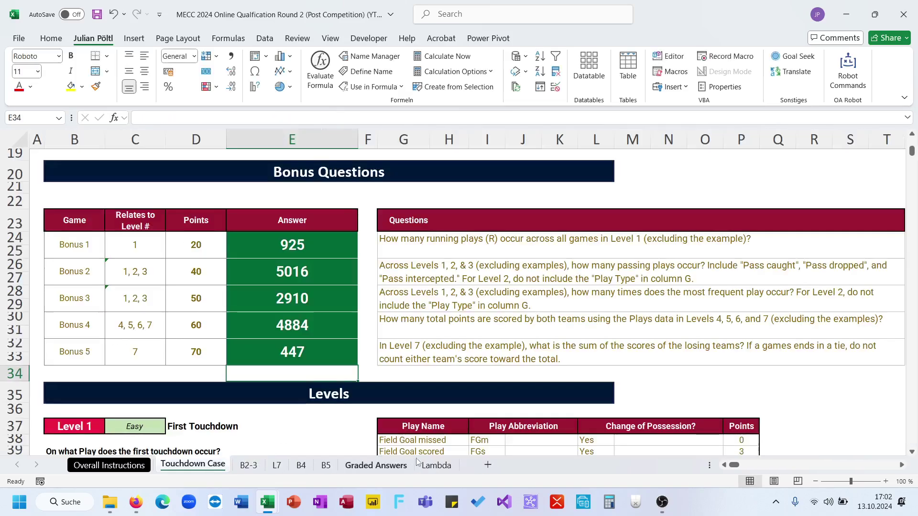
{"action": "left_click", "coordinate": [376, 465]}
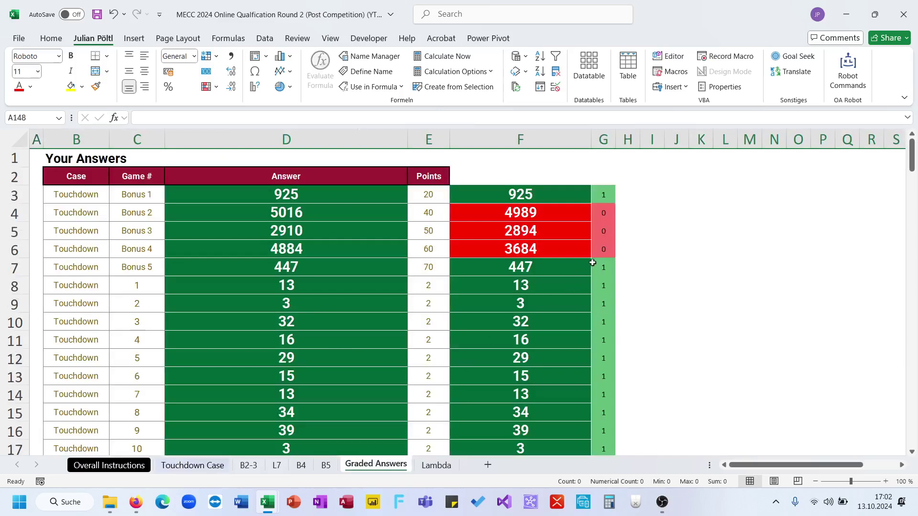
{"action": "left_click_drag", "start_coordinate": [604, 233], "coordinate": [603, 215]}
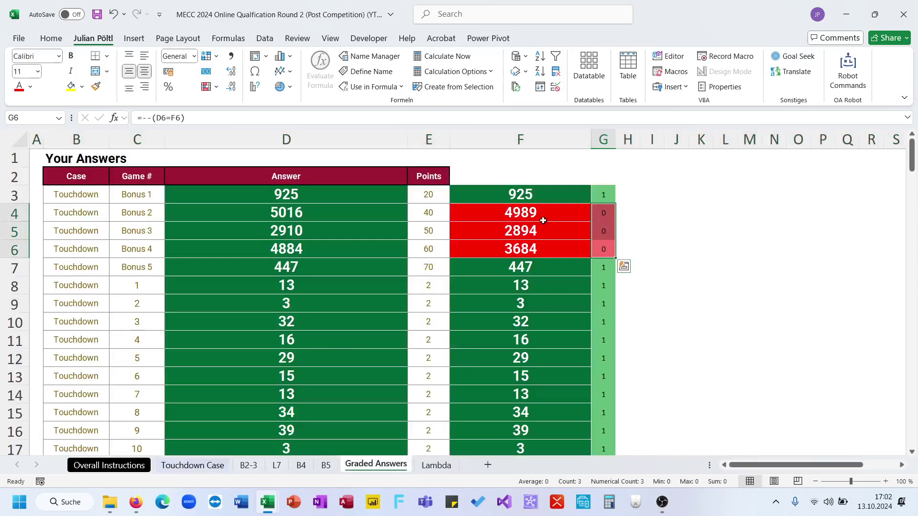
{"action": "left_click_drag", "start_coordinate": [543, 217], "coordinate": [535, 251]}
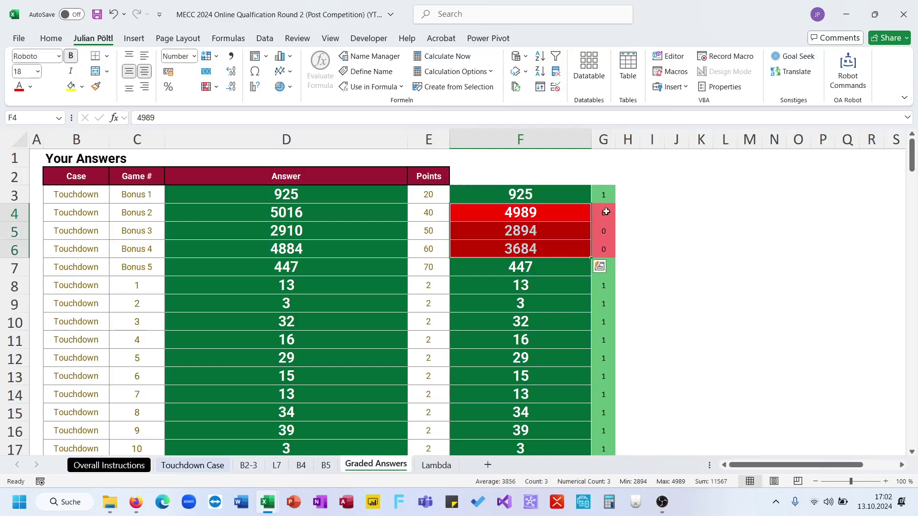
{"action": "left_click", "coordinate": [606, 212]}
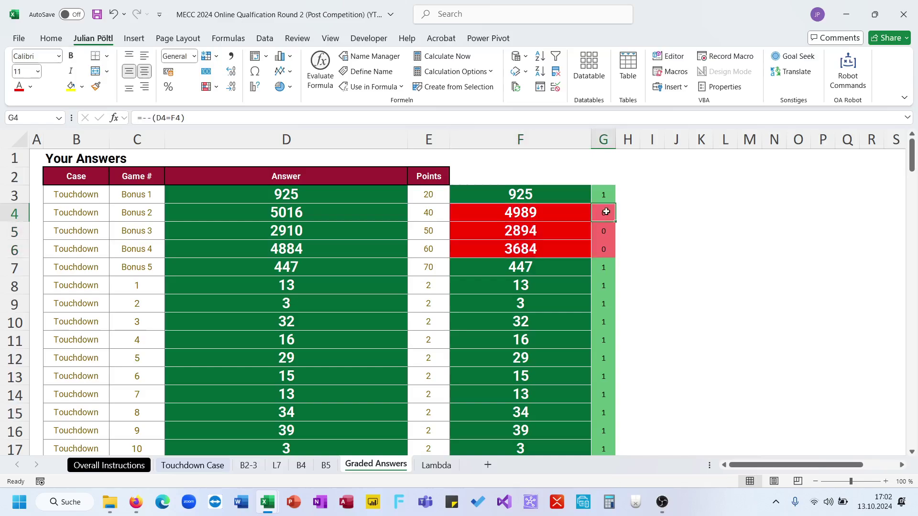
- Look through all game rows on Graded Answers for mismatches flagged in column G, including the Game 42 check
{"action": "scroll", "coordinate": [599, 325], "scroll_direction": "down", "scroll_amount": 20}
{"action": "scroll", "coordinate": [599, 326], "scroll_direction": "up", "scroll_amount": 9}
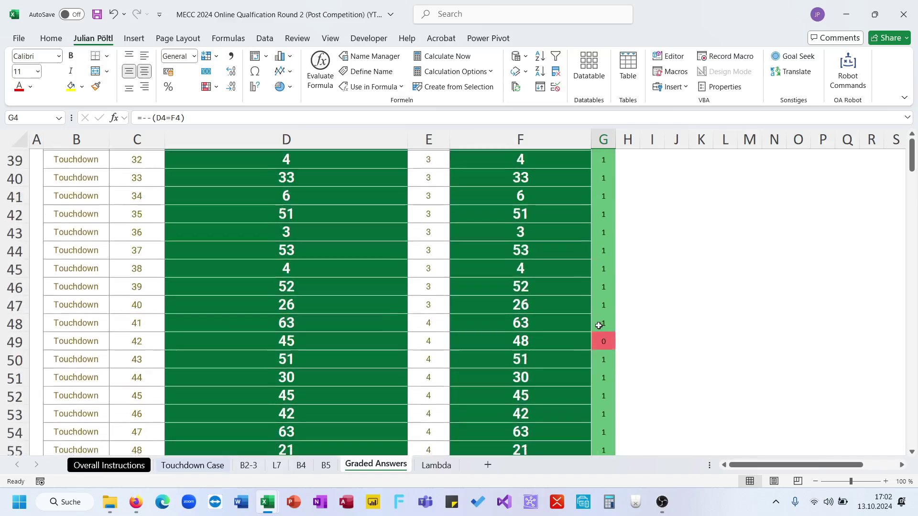
{"action": "left_click", "coordinate": [602, 347]}
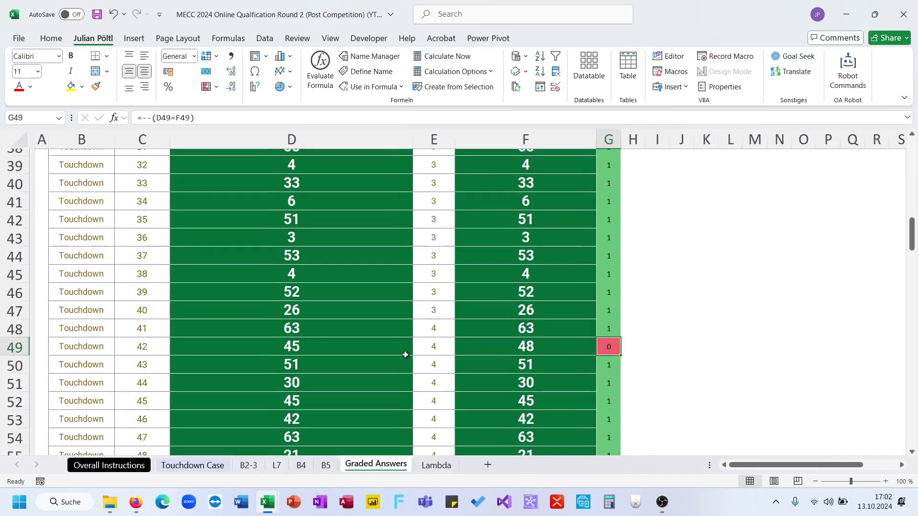
{"action": "scroll", "coordinate": [561, 401], "scroll_direction": "down", "scroll_amount": 4}
{"action": "scroll", "coordinate": [562, 401], "scroll_direction": "down", "scroll_amount": 20}
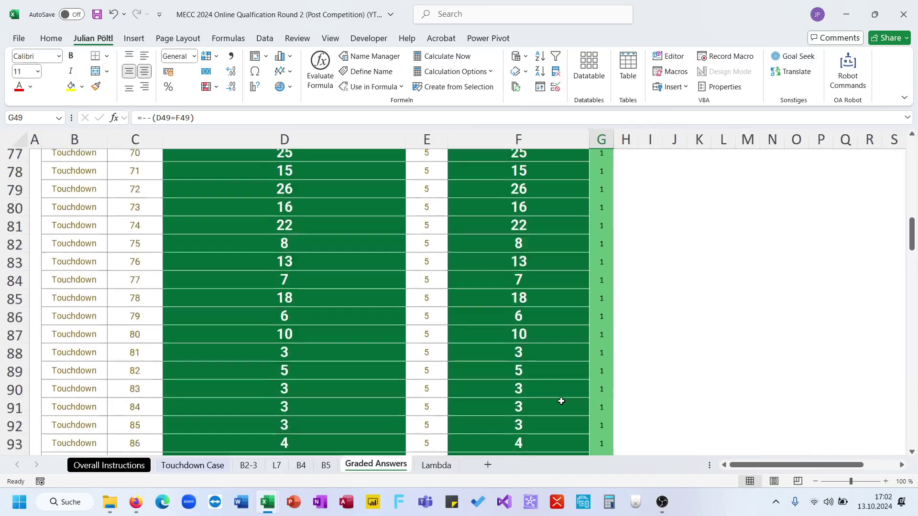
{"action": "scroll", "coordinate": [562, 401], "scroll_direction": "up", "scroll_amount": 20}
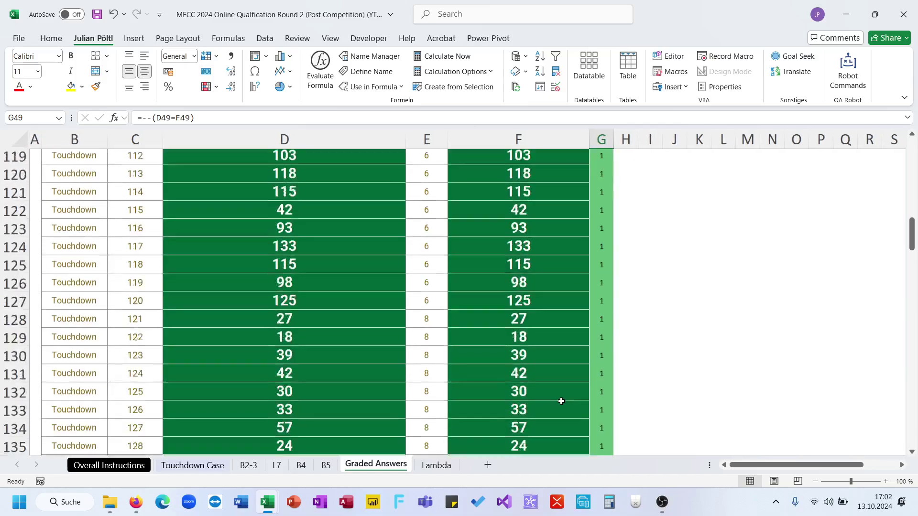
{"action": "scroll", "coordinate": [561, 401], "scroll_direction": "up", "scroll_amount": 6}
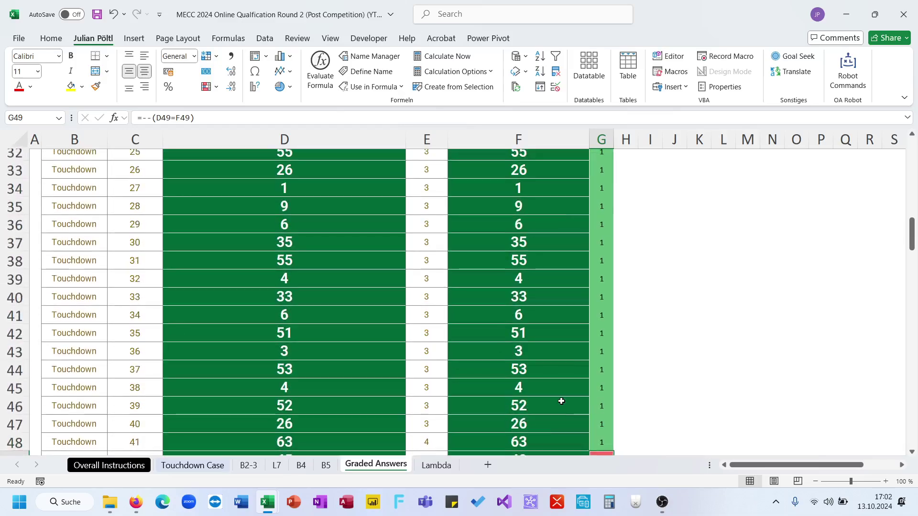
{"action": "scroll", "coordinate": [562, 401], "scroll_direction": "down", "scroll_amount": 3}
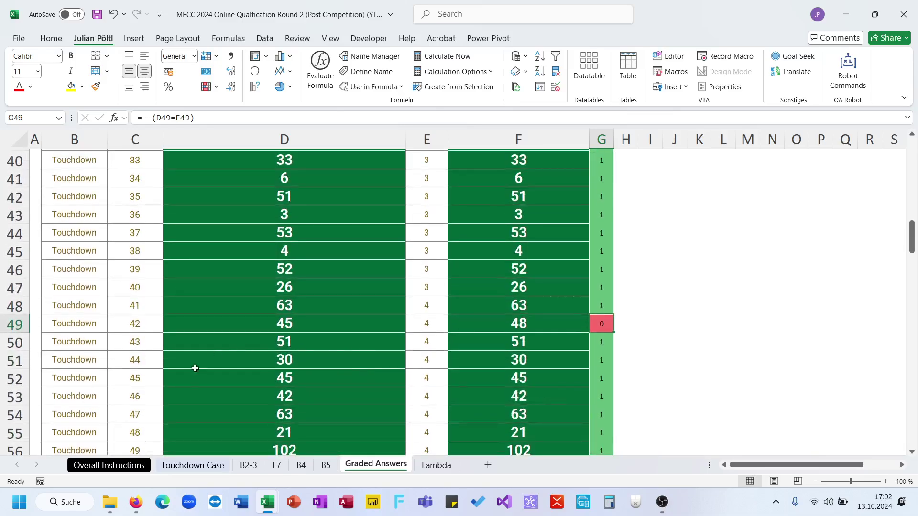
- Inspect the COUNTIF ranges of the Game 42 answer formula in E122 of Level 3 on Touchdown Case
{"action": "left_click", "coordinate": [249, 465]}
{"action": "left_click", "coordinate": [276, 465]}
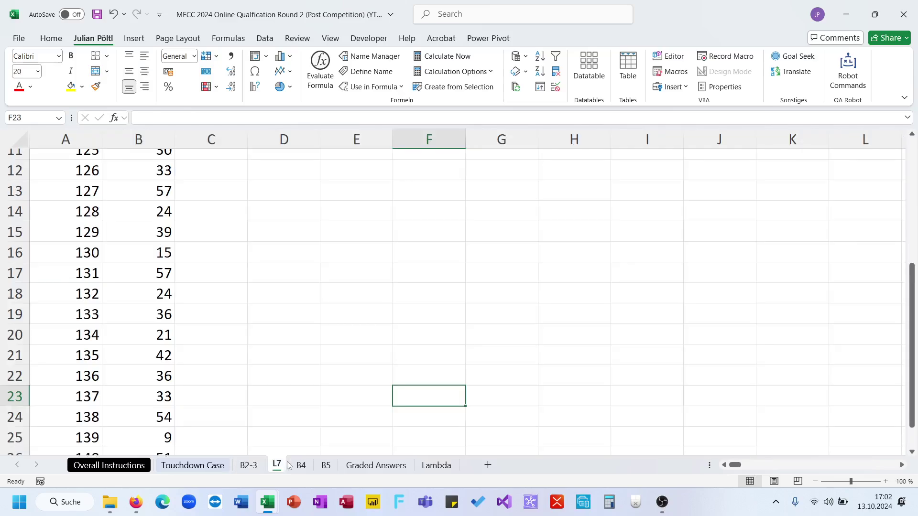
{"action": "left_click", "coordinate": [212, 465]}
{"action": "scroll", "coordinate": [245, 365], "scroll_direction": "down", "scroll_amount": 20}
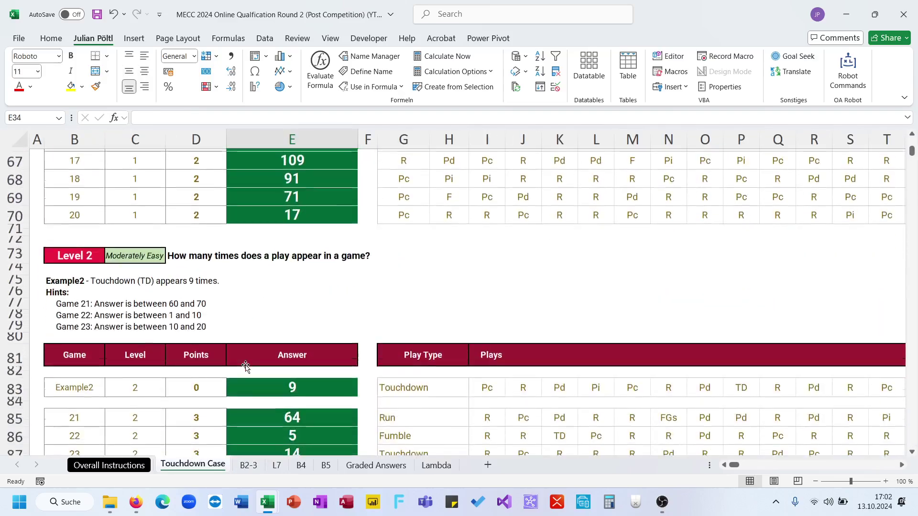
{"action": "scroll", "coordinate": [246, 366], "scroll_direction": "down", "scroll_amount": 10}
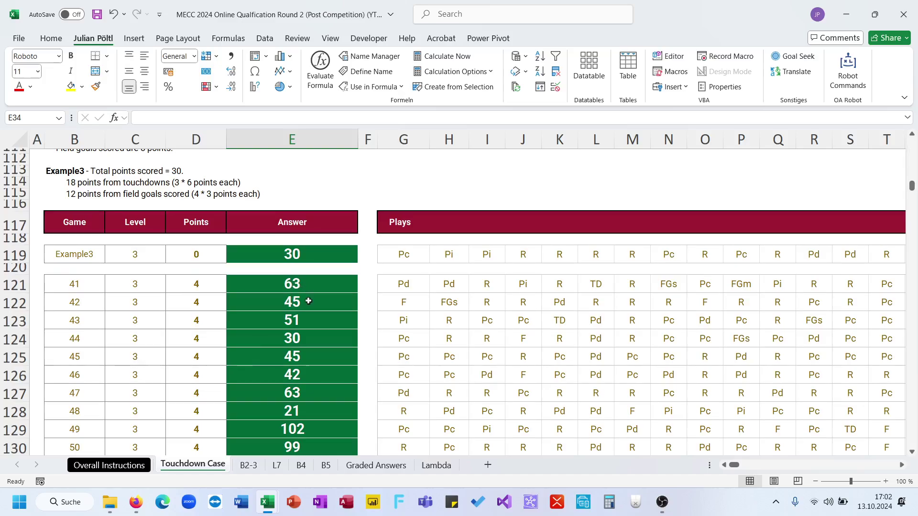
{"action": "left_click", "coordinate": [309, 301]}
{"action": "key", "text": "F2"}
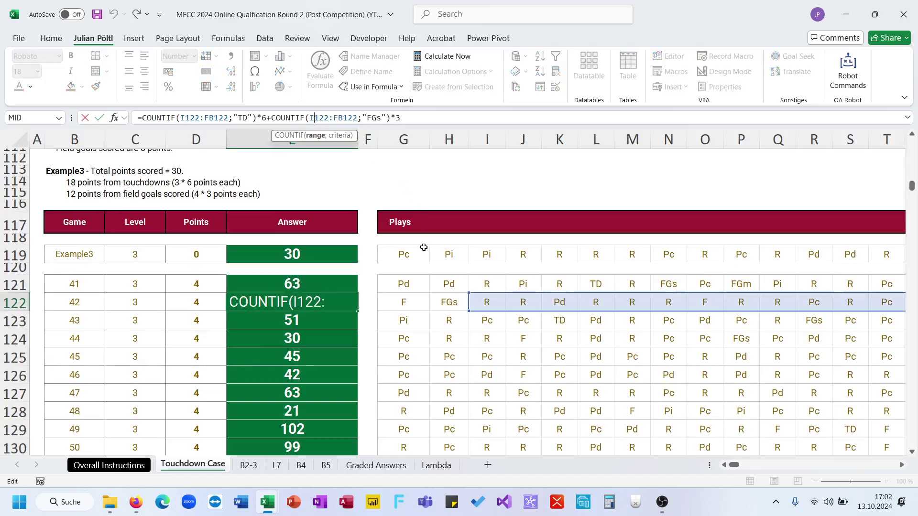
- Make both COUNTIF ranges in E121 start at G121 and shift the FGs range to G121:EZ121
{"action": "left_click", "coordinate": [287, 284]}
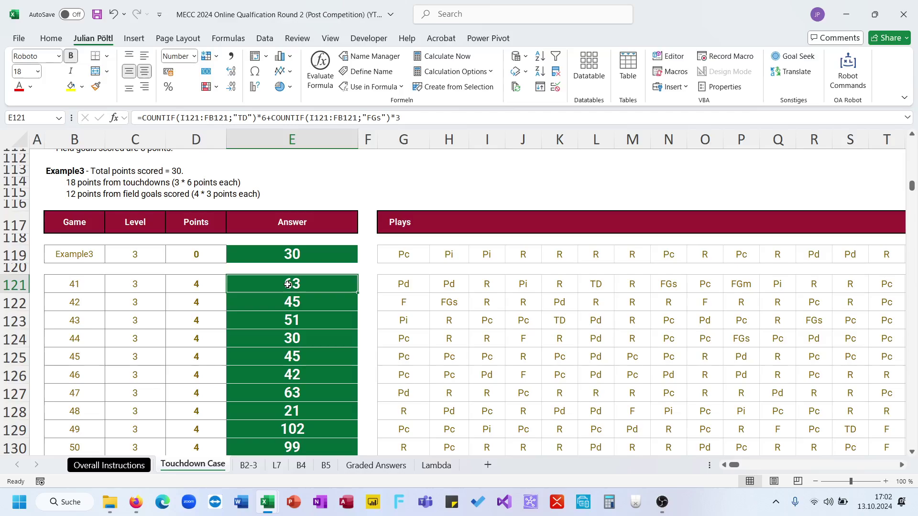
{"action": "left_click", "coordinate": [408, 124]}
{"action": "left_click_drag", "start_coordinate": [469, 276], "coordinate": [386, 283]}
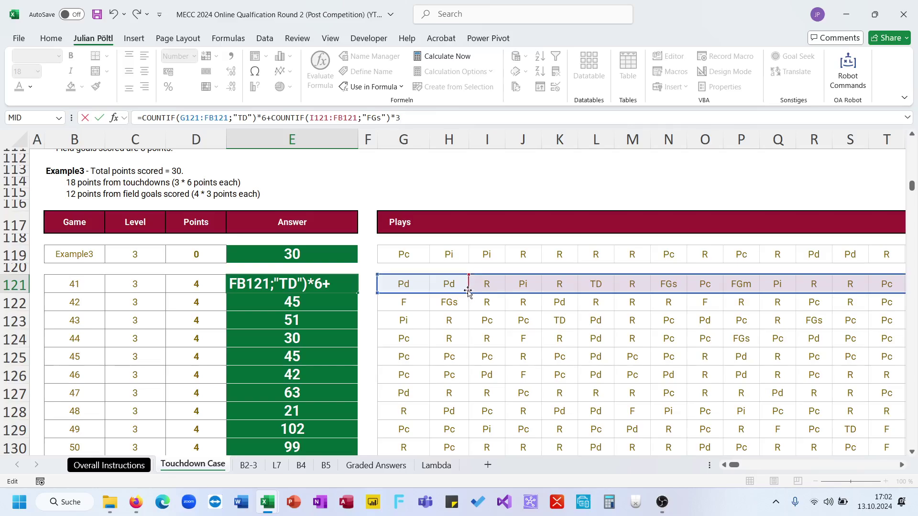
{"action": "left_click_drag", "start_coordinate": [468, 292], "coordinate": [401, 288]}
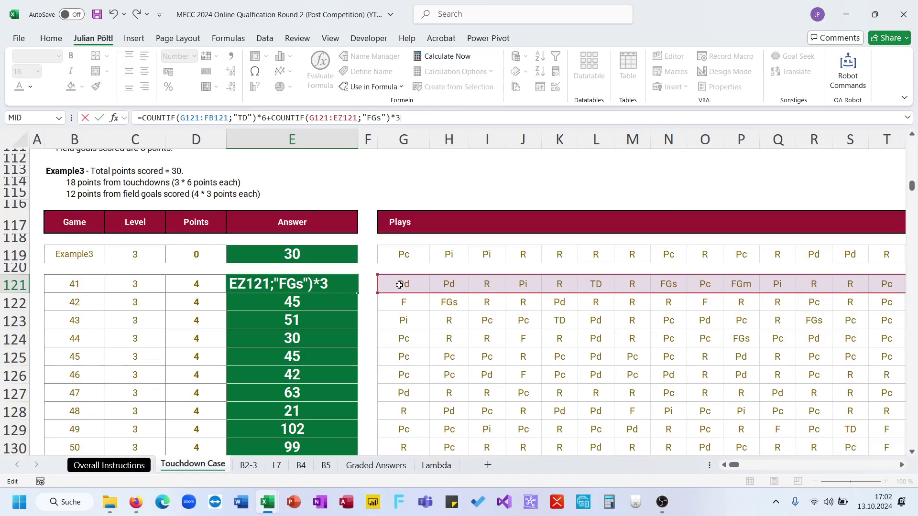
{"action": "left_click_drag", "start_coordinate": [739, 465], "coordinate": [769, 450]}
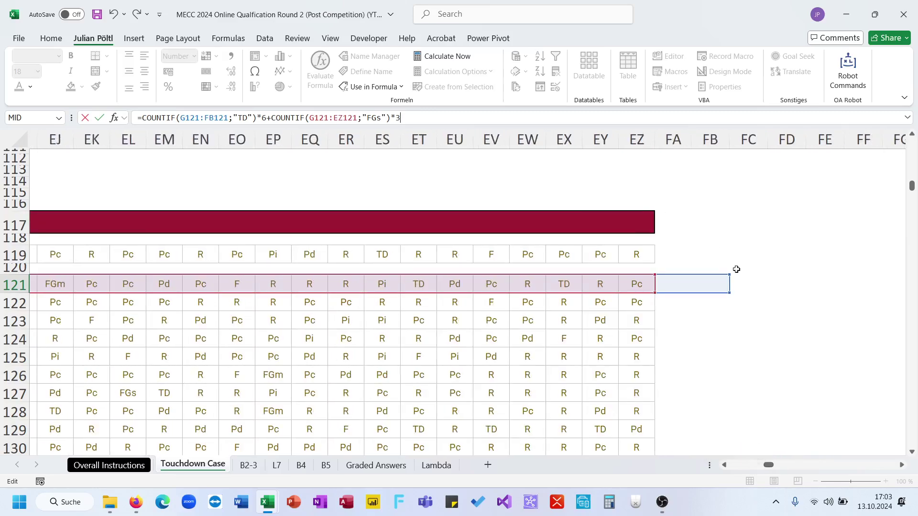
{"action": "left_click_drag", "start_coordinate": [732, 271], "coordinate": [703, 277]}
{"action": "left_click", "coordinate": [434, 285]}
- Correct the TD range of the COUNTIF formula in E121 to G121:EZ121
{"action": "key", "text": "ctrl+Left"}
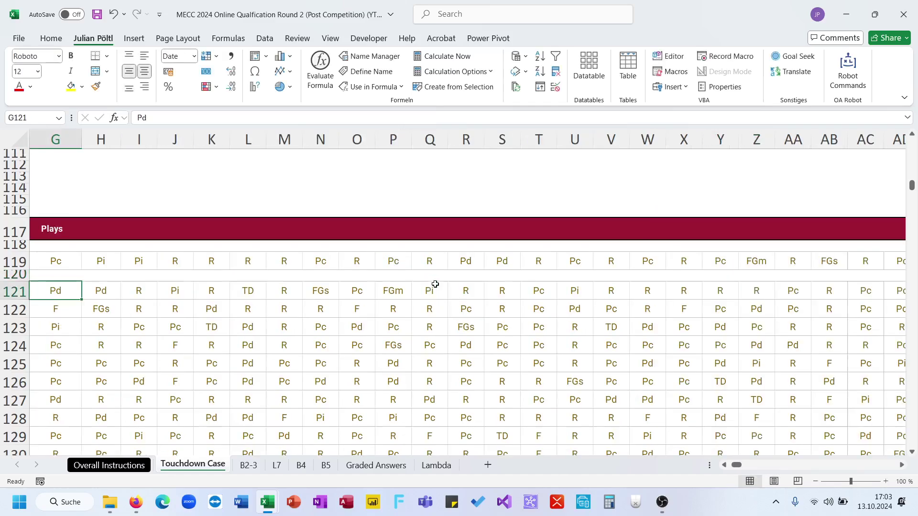
{"action": "key", "text": "ctrl+Left"}
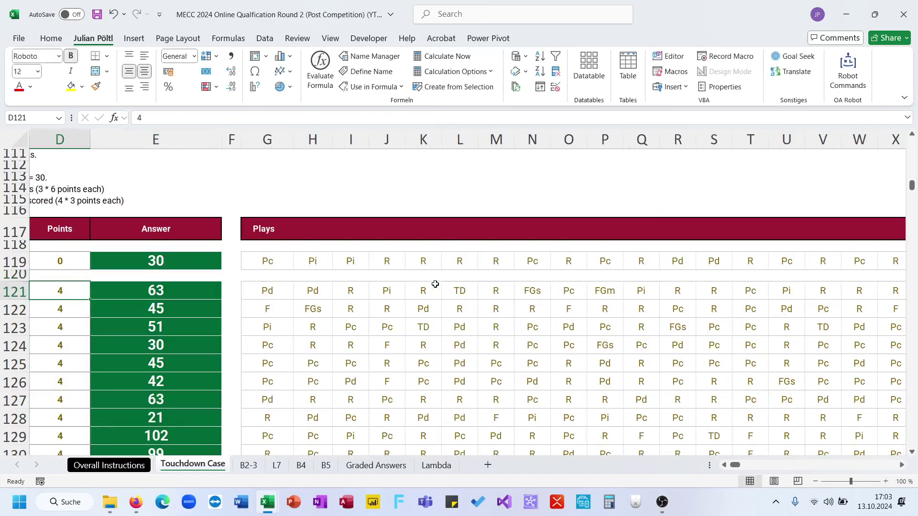
{"action": "key", "text": "Right"}
{"action": "left_click", "coordinate": [345, 117]}
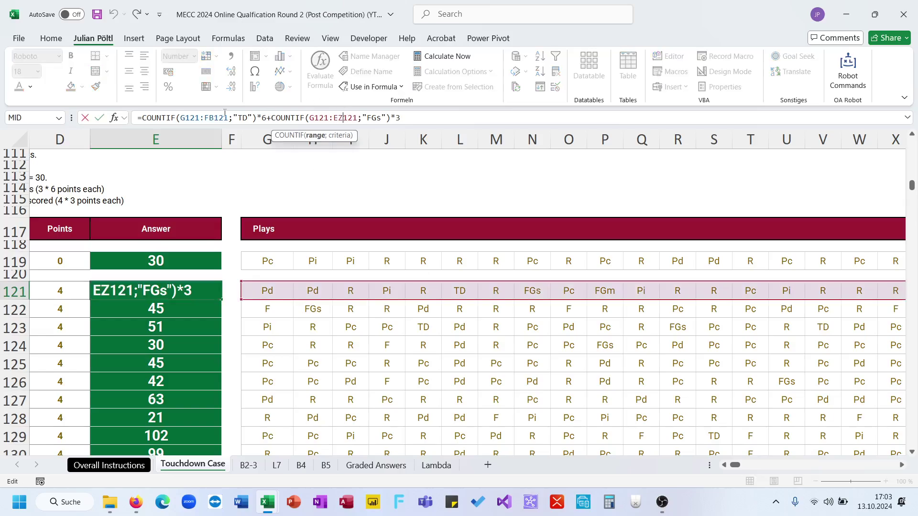
{"action": "left_click", "coordinate": [215, 117]}
{"action": "key", "text": "BackSpace"}
{"action": "key", "text": "BackSpace"}
{"action": "type", "text": "ez"}
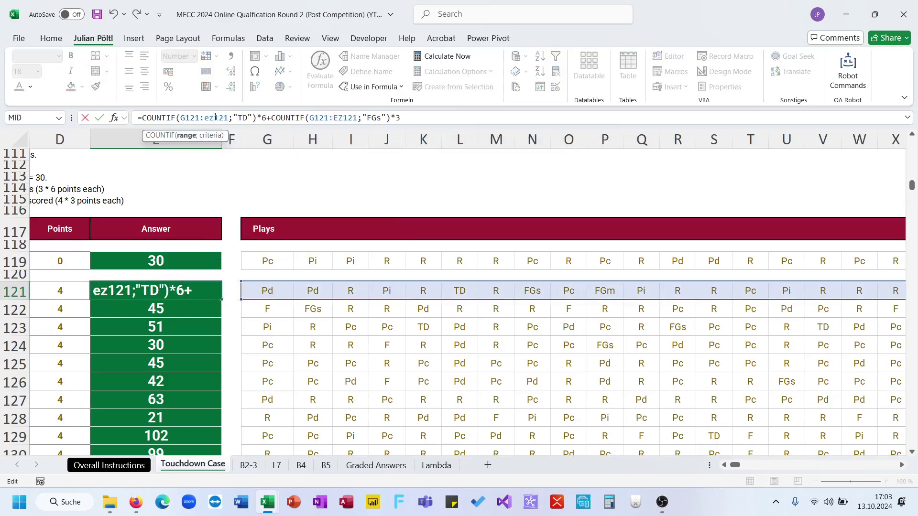
{"action": "key", "text": "ctrl+Return"}
- Fill the E121 formula down through the Level 3 game answers in column E
{"action": "key", "text": "ctrl+c"}
{"action": "key", "text": "Up"}
{"action": "key", "text": "Up"}
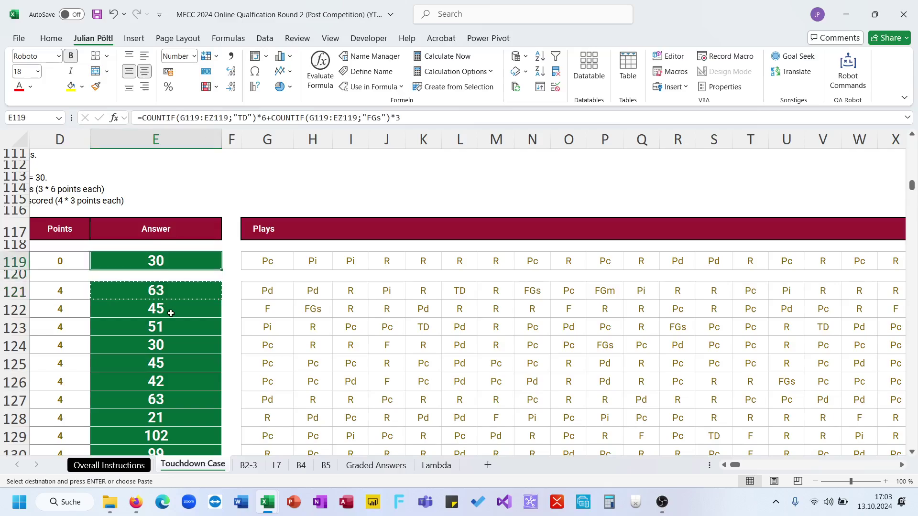
{"action": "left_click", "coordinate": [182, 292]}
{"action": "double_click", "coordinate": [222, 300]}
{"action": "scroll", "coordinate": [221, 301], "scroll_direction": "down", "scroll_amount": 2}
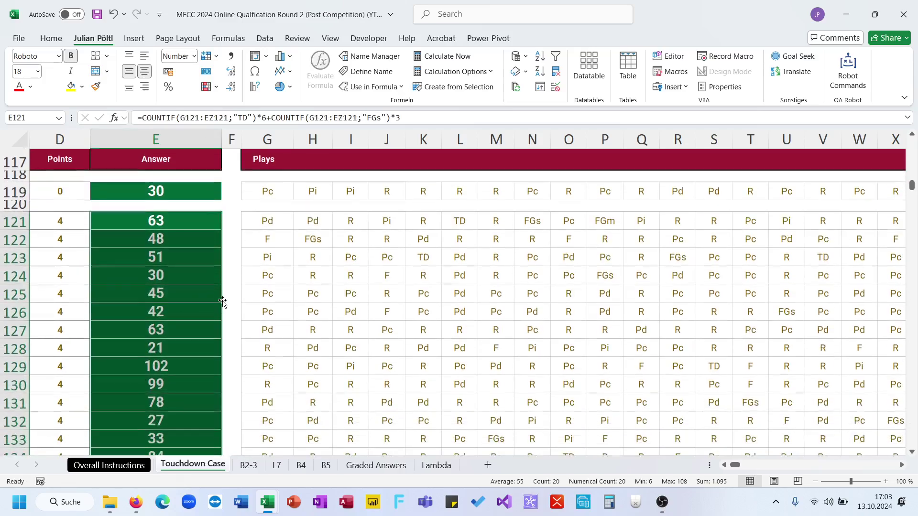
- Recheck Game 42 and the bonus answers against the reference values on Graded Answers
{"action": "left_click", "coordinate": [365, 466]}
{"action": "scroll", "coordinate": [637, 303], "scroll_direction": "down", "scroll_amount": 1}
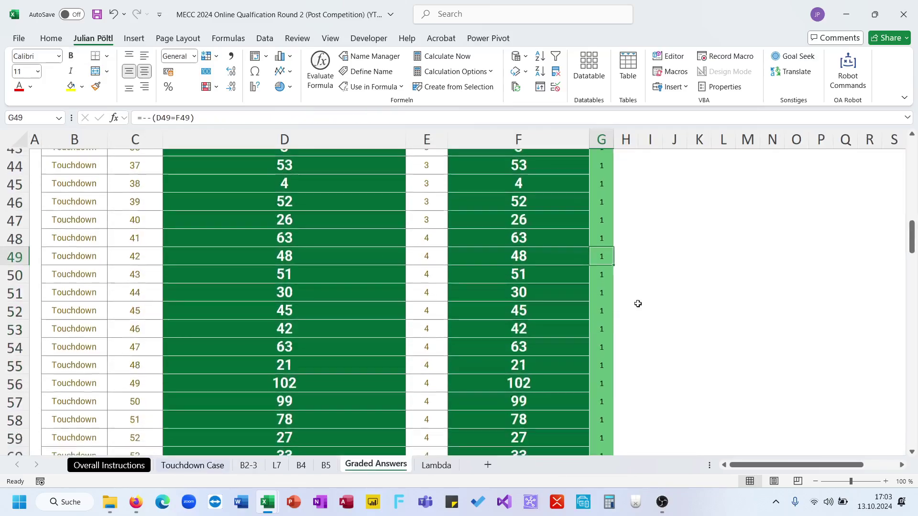
{"action": "scroll", "coordinate": [638, 304], "scroll_direction": "up", "scroll_amount": 10}
{"action": "scroll", "coordinate": [638, 304], "scroll_direction": "up", "scroll_amount": 5}
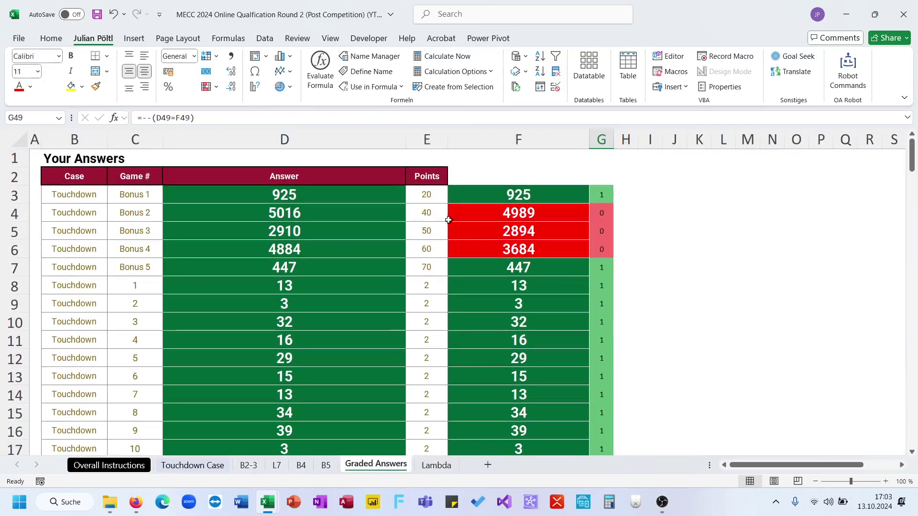
- Examine the play data and play-type counts on B2-3 behind the mismatched Bonus 2 and Bonus 3 answers
{"action": "left_click", "coordinate": [452, 216]}
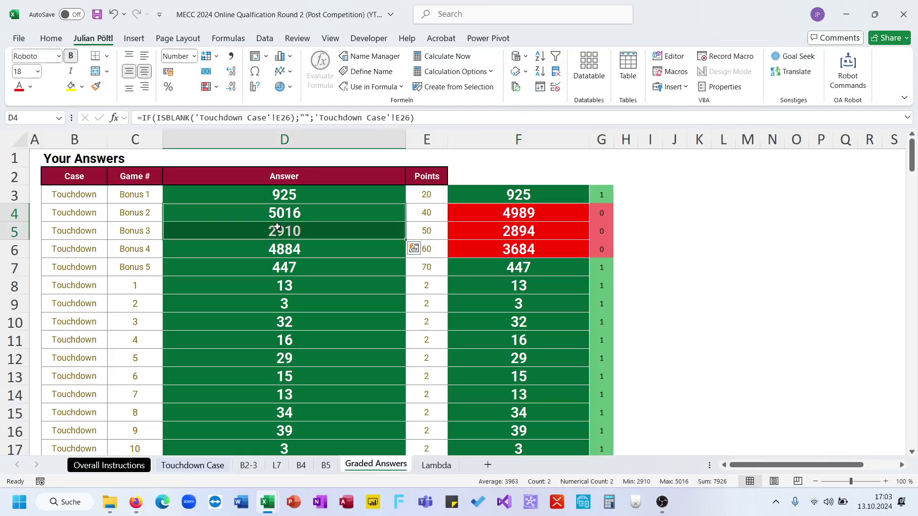
{"action": "left_click", "coordinate": [192, 465]}
{"action": "left_click", "coordinate": [249, 466]}
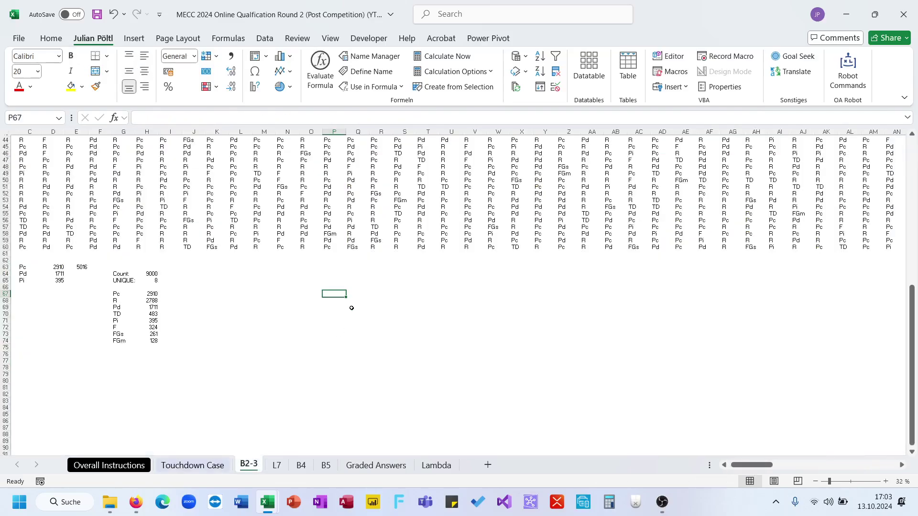
{"action": "scroll", "coordinate": [349, 308], "scroll_direction": "up", "scroll_amount": 10}
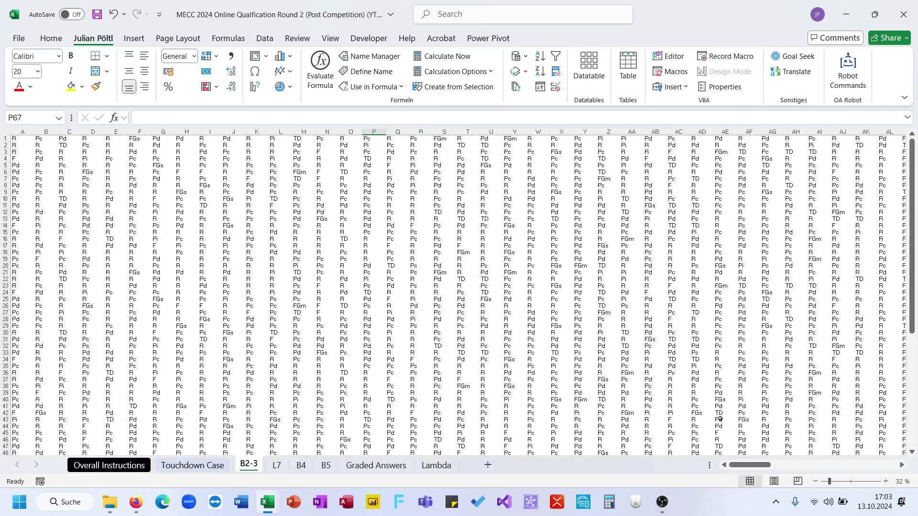
{"action": "scroll", "coordinate": [690, 368], "scroll_direction": "down", "scroll_amount": 20}
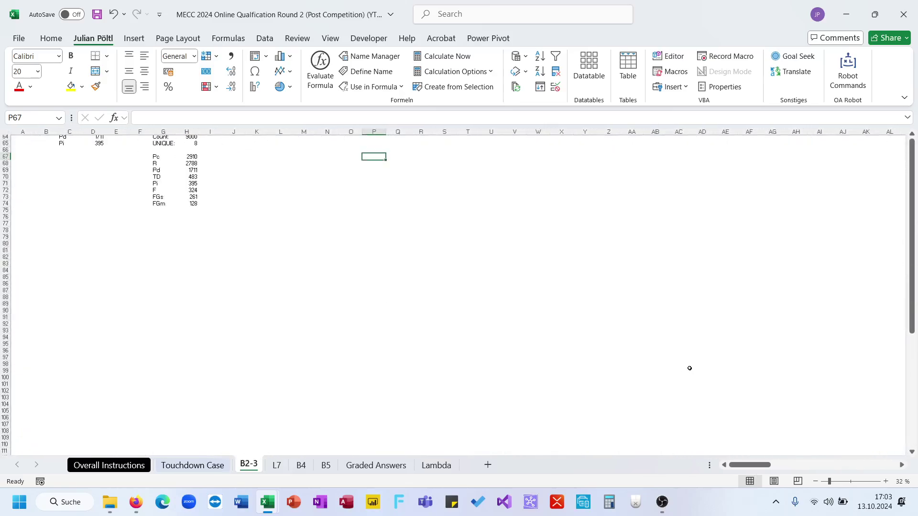
{"action": "scroll", "coordinate": [588, 344], "scroll_direction": "up", "scroll_amount": 11}
{"action": "left_click", "coordinate": [350, 285]}
{"action": "left_click", "coordinate": [313, 292]}
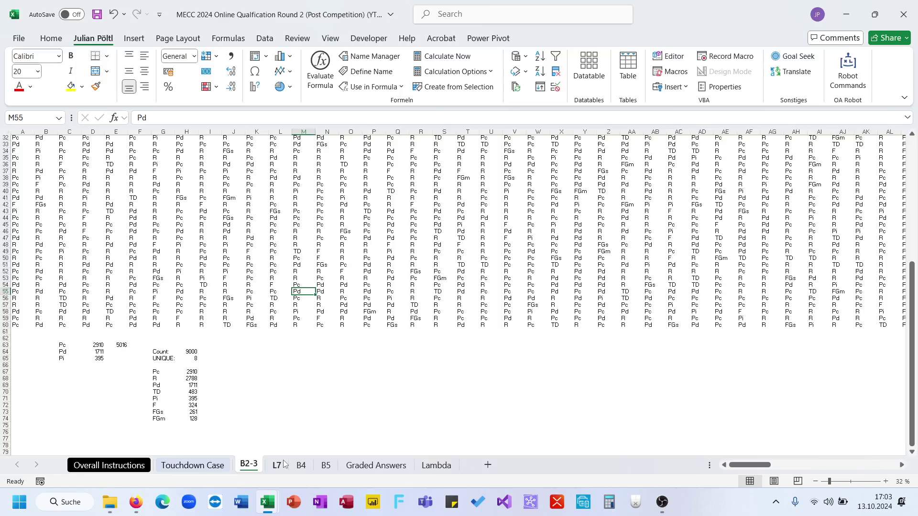
- Inspect the bonus calculations on B5 and B4, including the formula in F7 and the game play strings from J31 on B4
{"action": "left_click", "coordinate": [326, 465]}
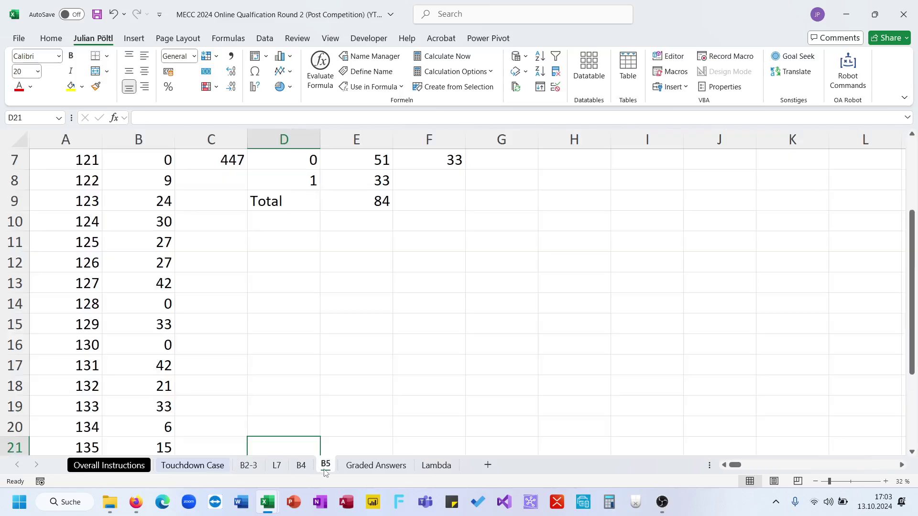
{"action": "scroll", "coordinate": [286, 308], "scroll_direction": "up", "scroll_amount": 1}
{"action": "scroll", "coordinate": [286, 308], "scroll_direction": "up", "scroll_amount": 2}
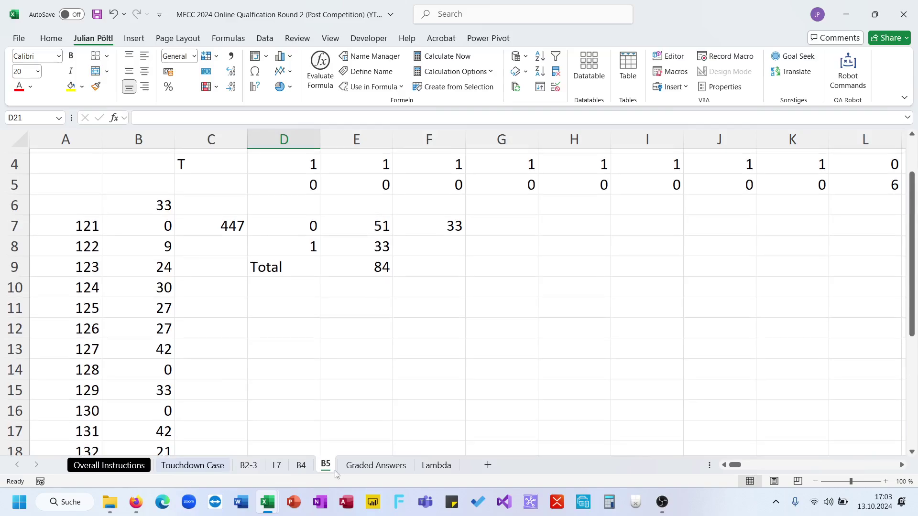
{"action": "key", "text": "ctrl+Page_Up"}
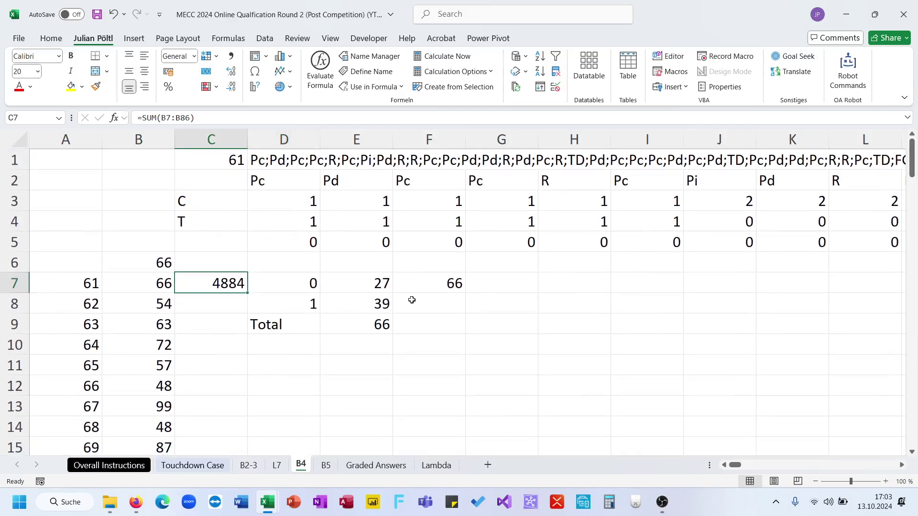
{"action": "left_click", "coordinate": [413, 298]}
{"action": "left_click", "coordinate": [406, 289]}
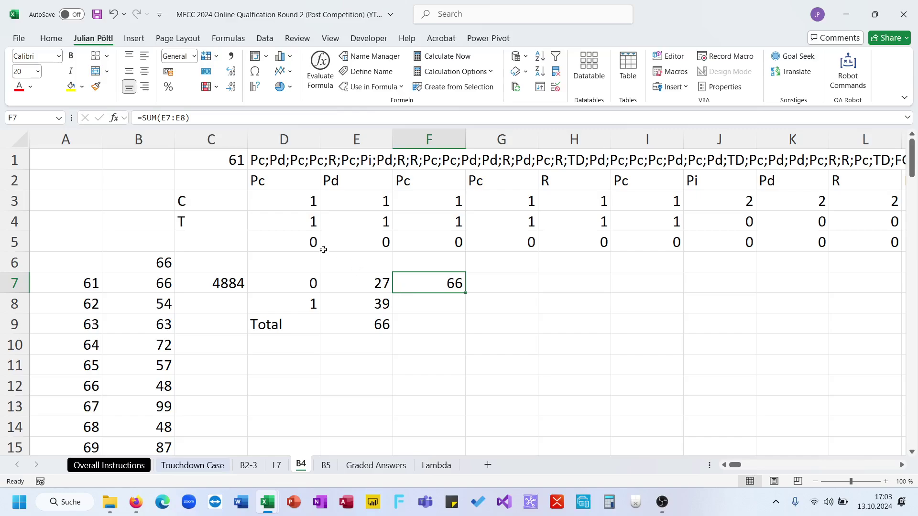
{"action": "scroll", "coordinate": [218, 320], "scroll_direction": "down", "scroll_amount": 10}
{"action": "scroll", "coordinate": [218, 320], "scroll_direction": "up", "scroll_amount": 3}
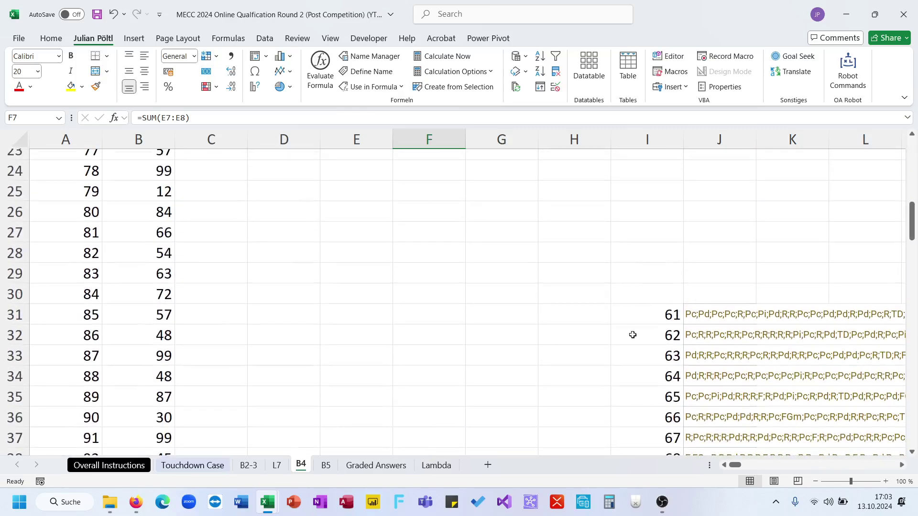
{"action": "left_click", "coordinate": [727, 308]}
{"action": "scroll", "coordinate": [709, 385], "scroll_direction": "down", "scroll_amount": 20}
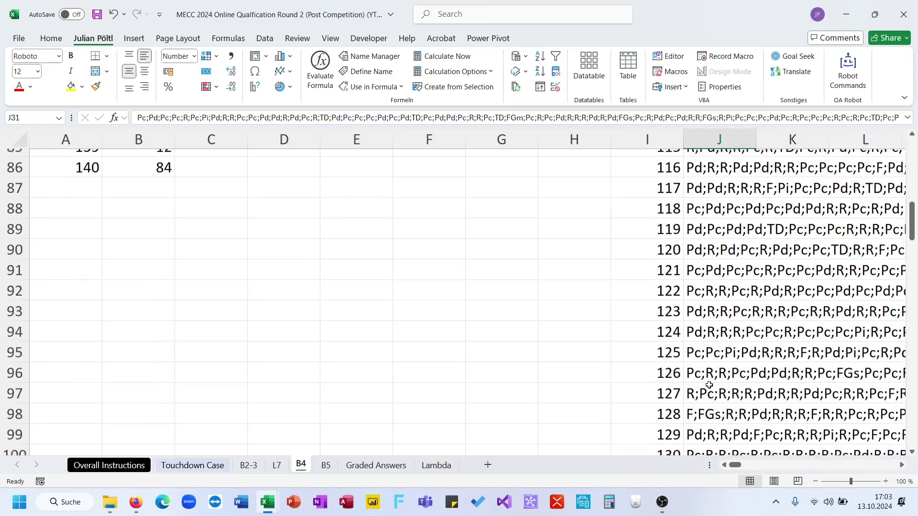
- Review the Level 6 answers, possessions and plays on Touchdown Case and return to the case's title and instructions
{"action": "left_click", "coordinate": [192, 466]}
{"action": "scroll", "coordinate": [366, 367], "scroll_direction": "up", "scroll_amount": 2}
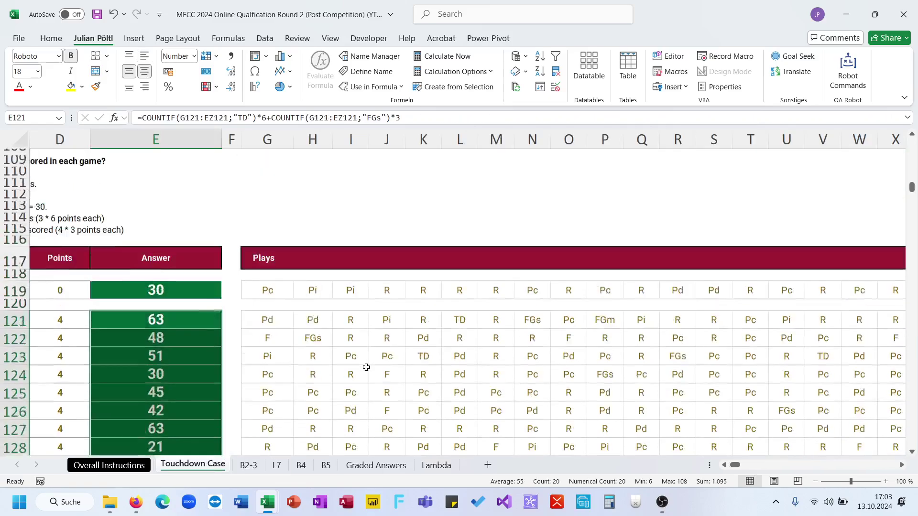
{"action": "scroll", "coordinate": [366, 367], "scroll_direction": "down", "scroll_amount": 20}
{"action": "scroll", "coordinate": [366, 368], "scroll_direction": "down", "scroll_amount": 15}
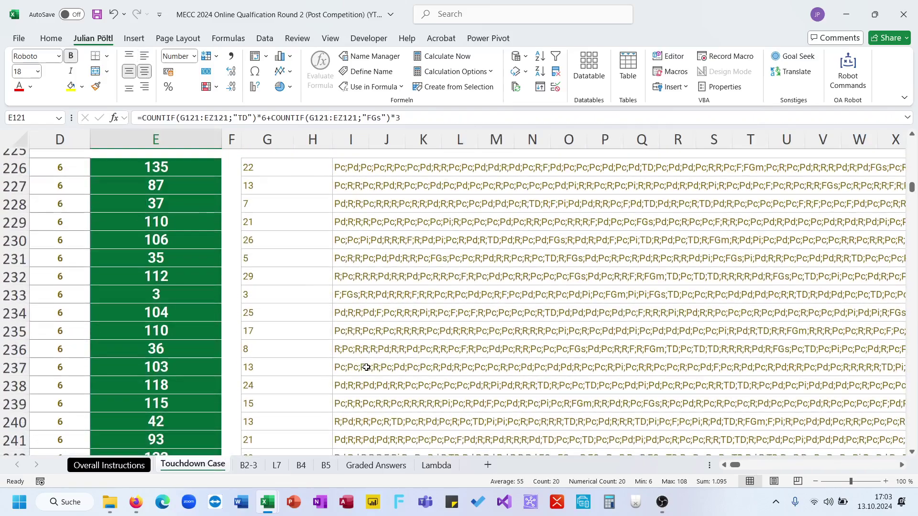
{"action": "scroll", "coordinate": [286, 242], "scroll_direction": "up", "scroll_amount": 2}
{"action": "left_click_drag", "start_coordinate": [287, 244], "coordinate": [362, 279]}
{"action": "scroll", "coordinate": [362, 279], "scroll_direction": "left", "scroll_amount": 3}
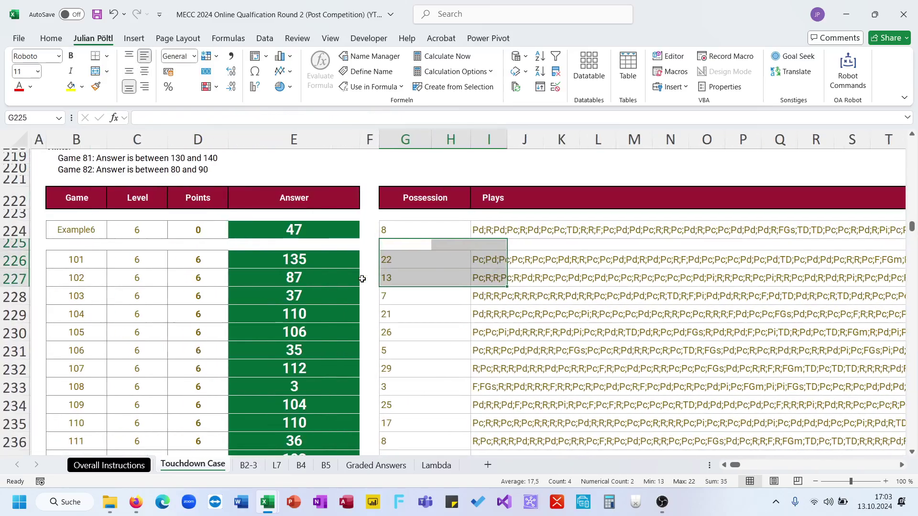
{"action": "scroll", "coordinate": [362, 278], "scroll_direction": "up", "scroll_amount": 1}
{"action": "scroll", "coordinate": [362, 279], "scroll_direction": "up", "scroll_amount": 20}
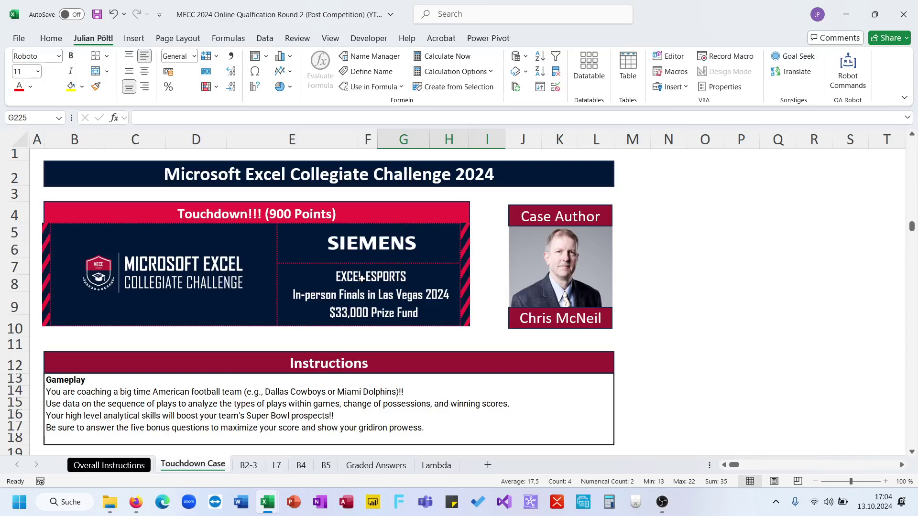
{"action": "left_click", "coordinate": [478, 337]}
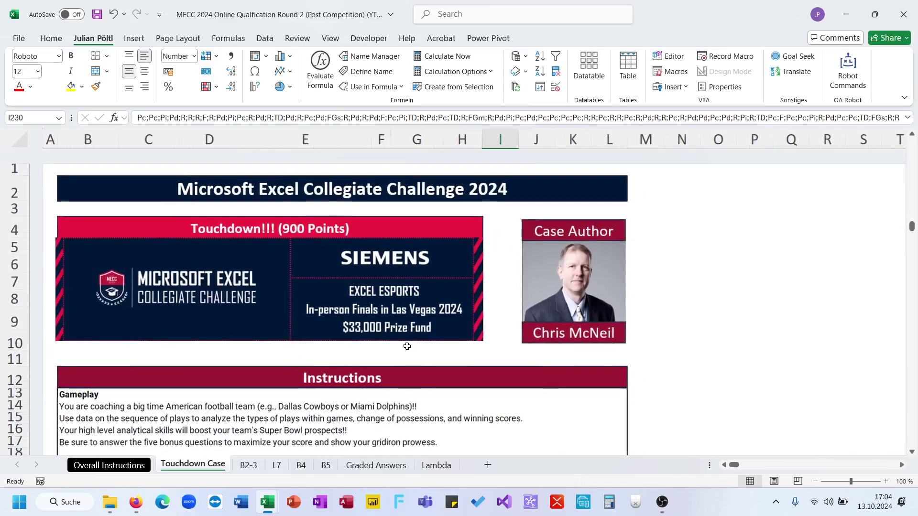